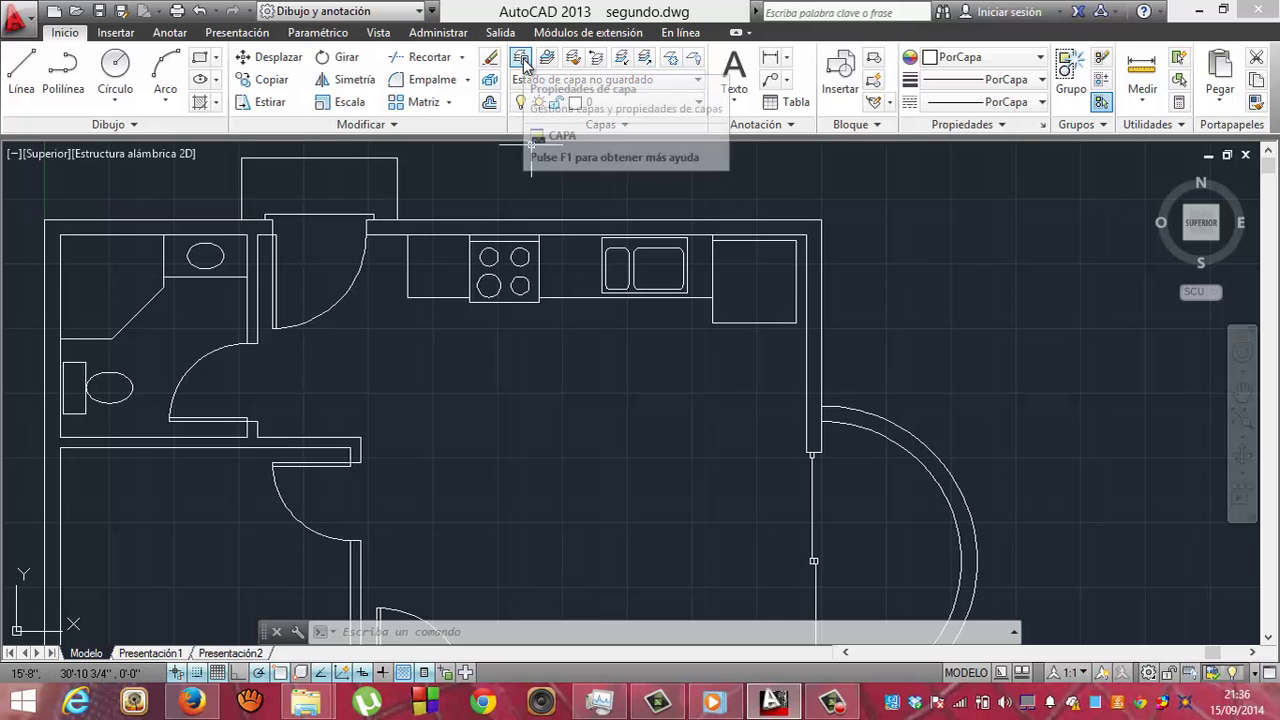
# Open the Layer Properties Manager and enlarge it so all layer columns show
pyautogui.click(521, 59)
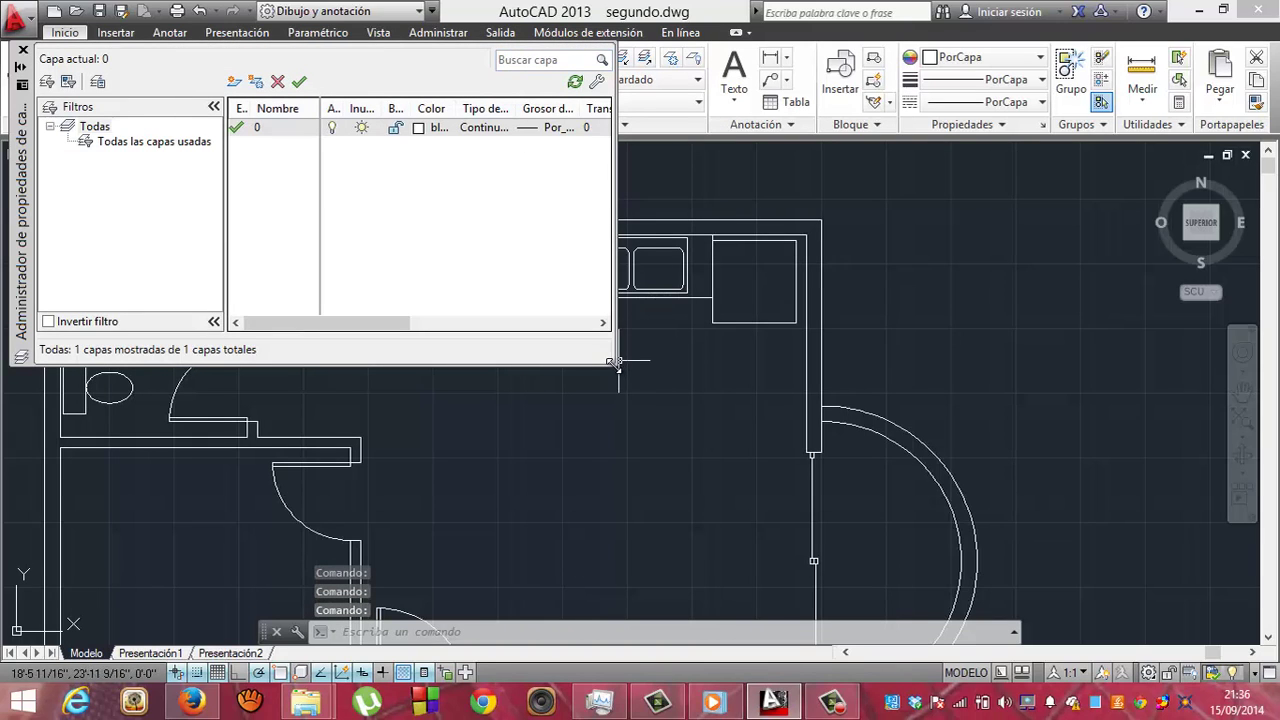
pyautogui.moveTo(622, 358); pyautogui.dragTo(934, 554)
# Turn layer 0 off, confirming the current-layer warning, then turn it back on
pyautogui.click(810, 488)
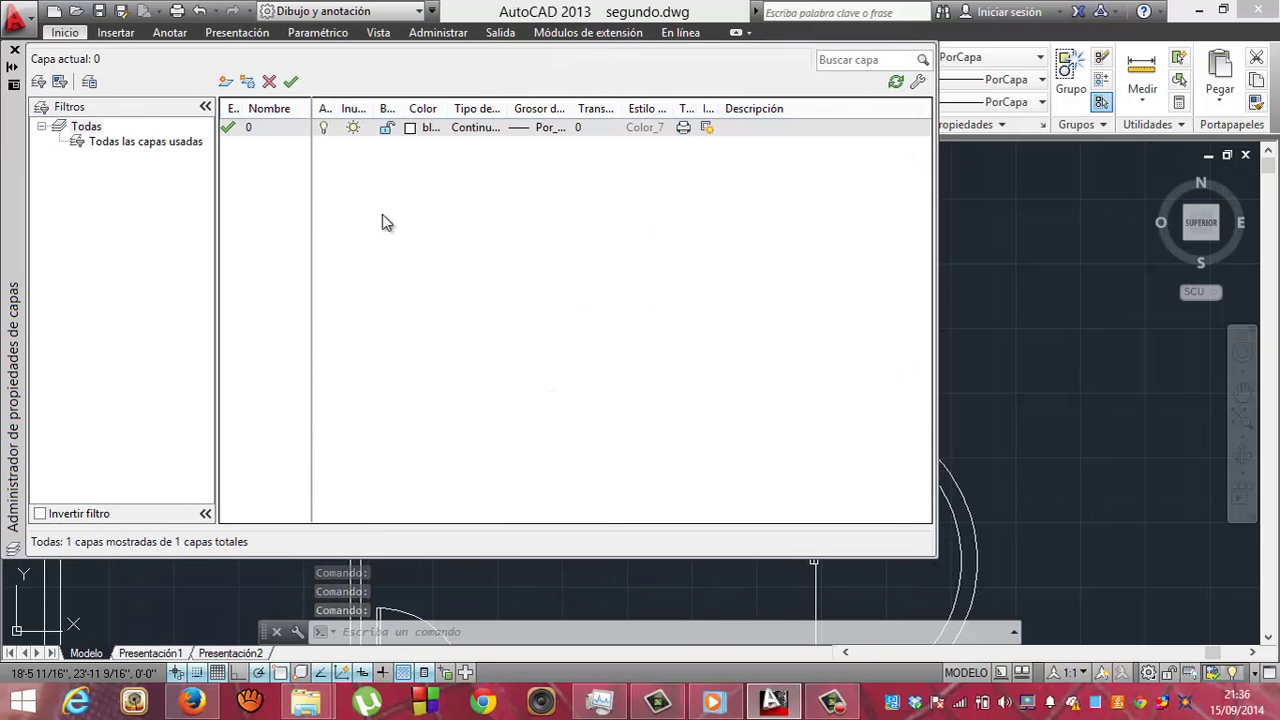
pyautogui.click(324, 128)
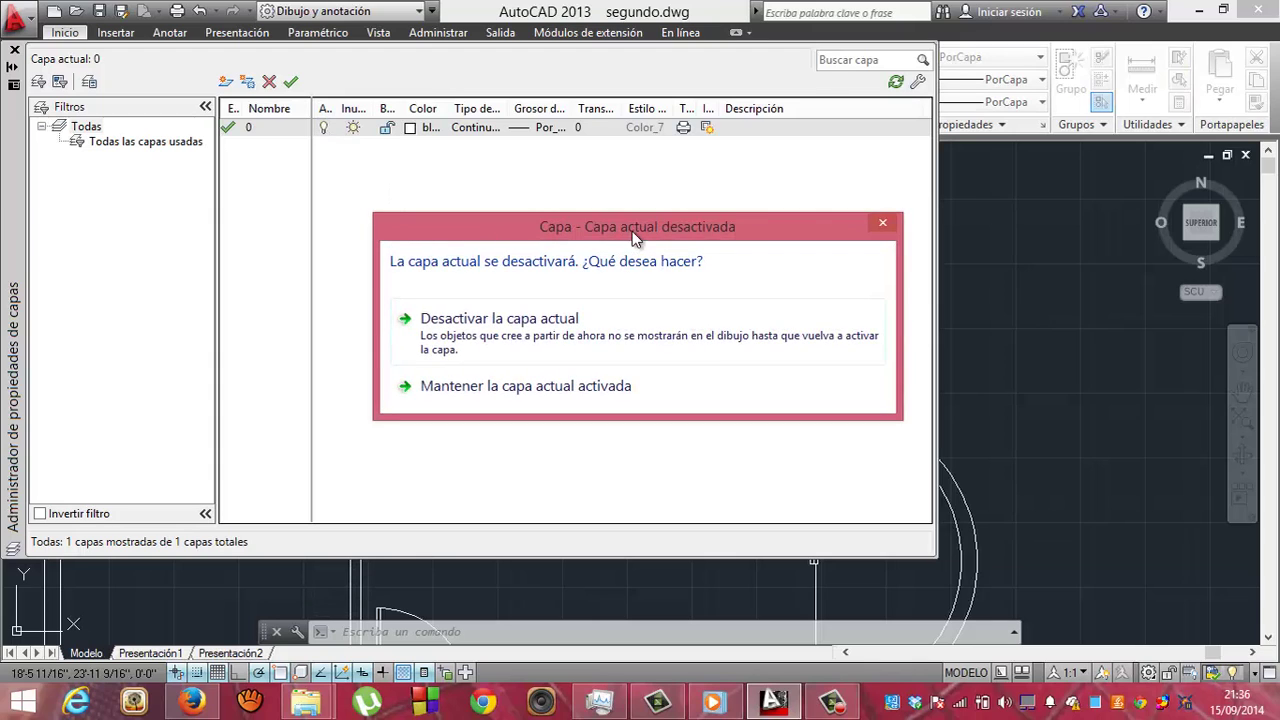
pyautogui.click(880, 224)
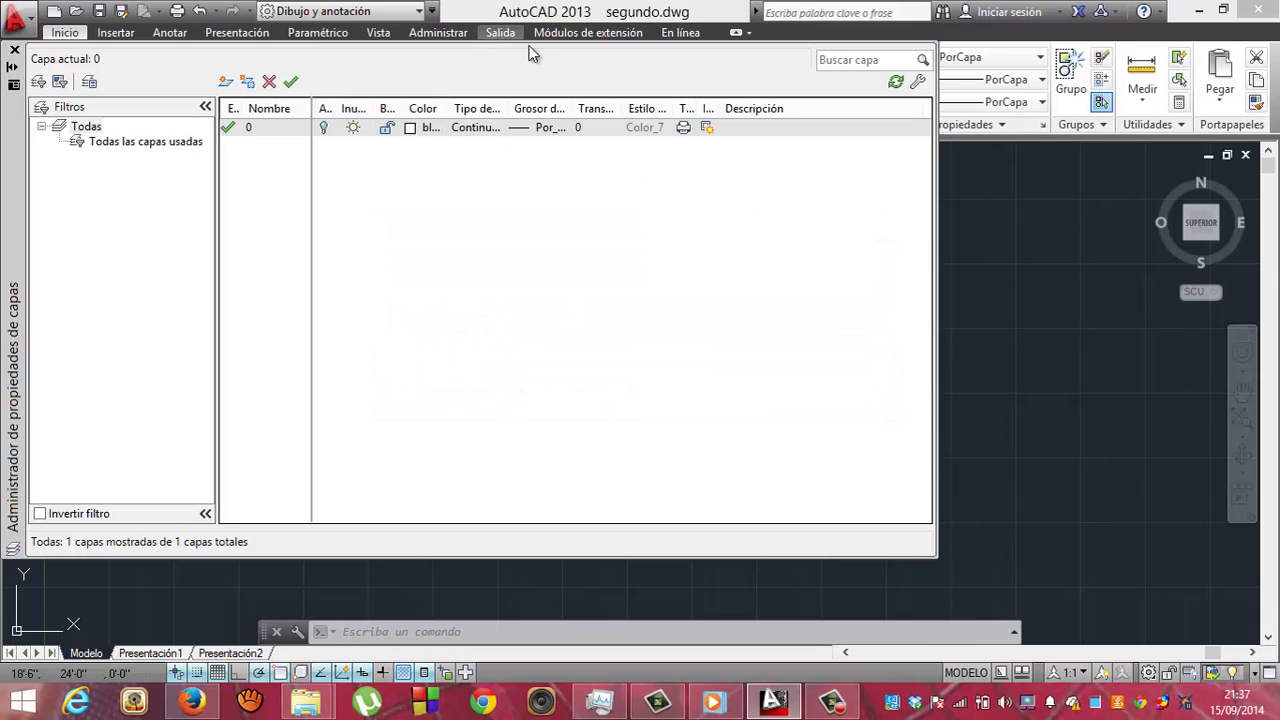
pyautogui.click(325, 130)
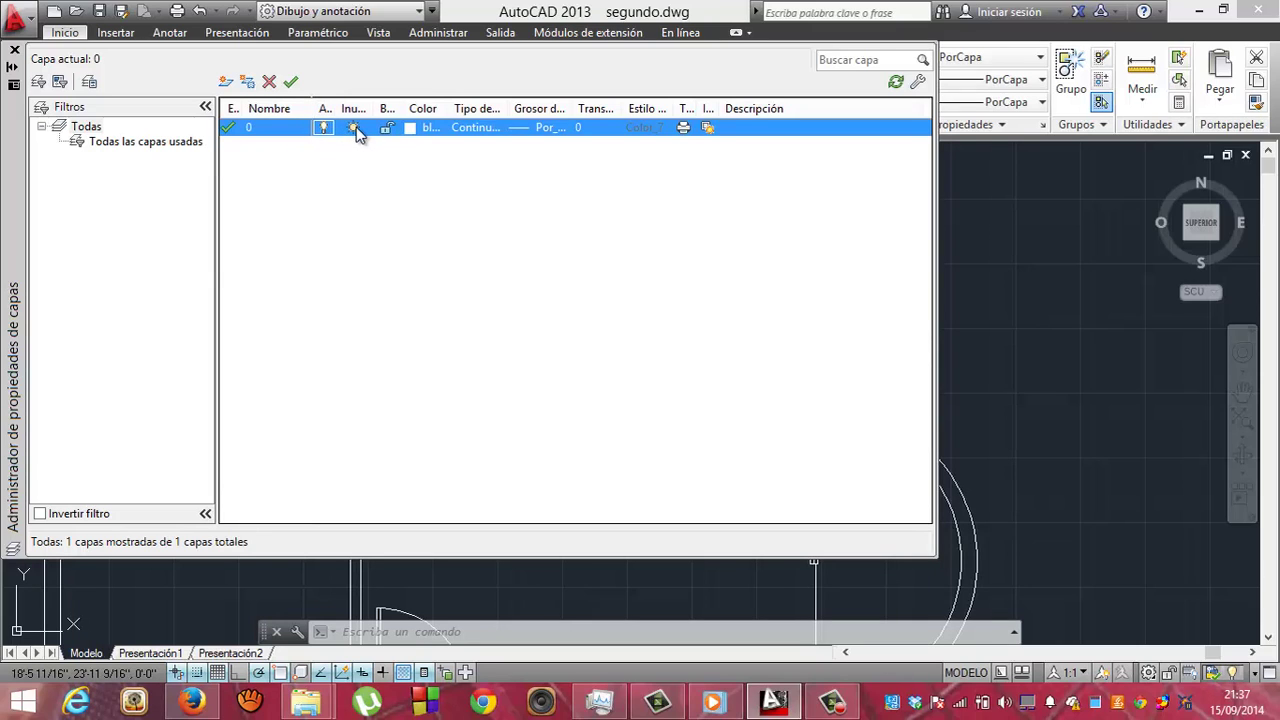
# Try freezing layer 0, dismiss the cannot-freeze warning, and lock layer 0
pyautogui.click(355, 129)
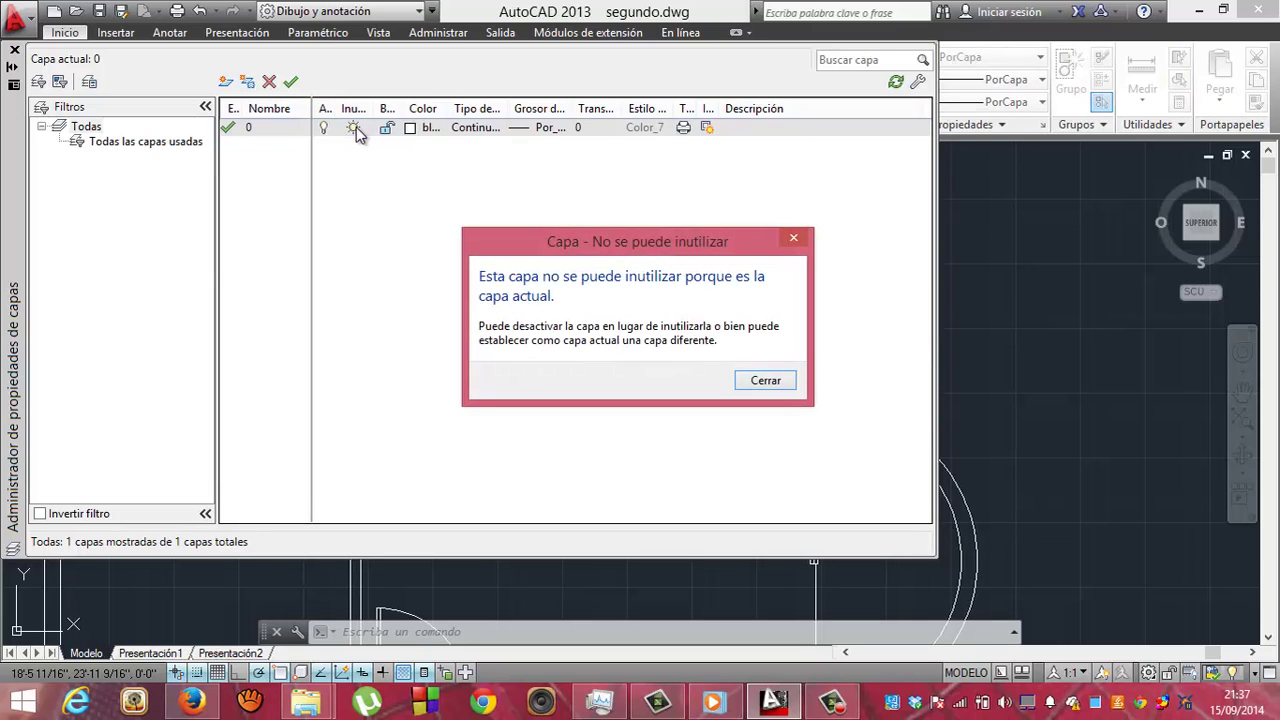
pyautogui.click(766, 380)
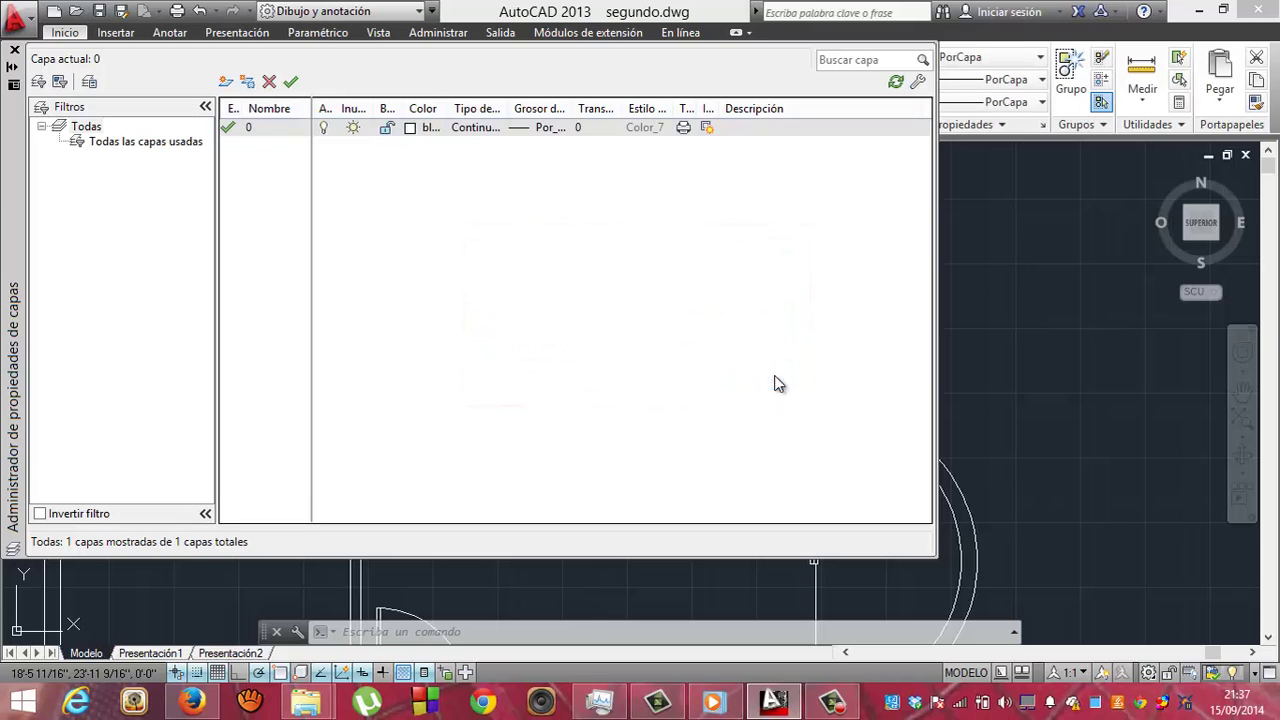
pyautogui.click(386, 131)
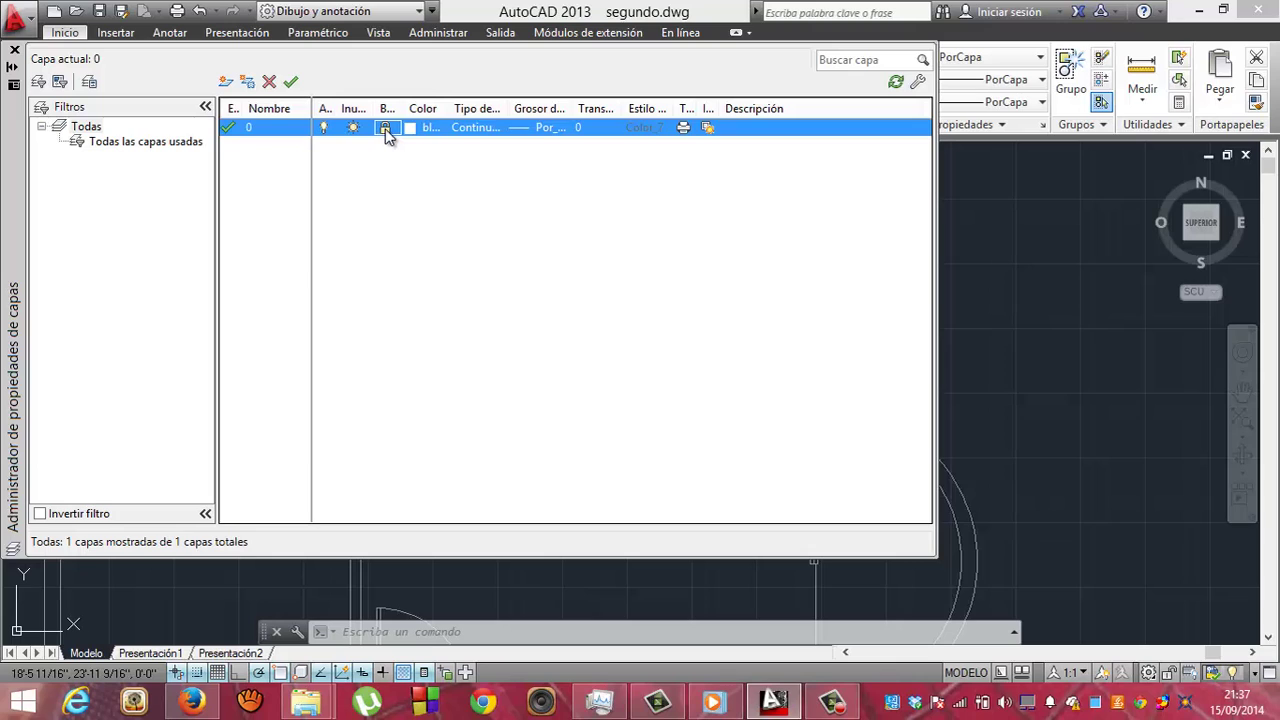
# Unlock layer 0 and set its colour to yellow, index 50
pyautogui.click(386, 129)
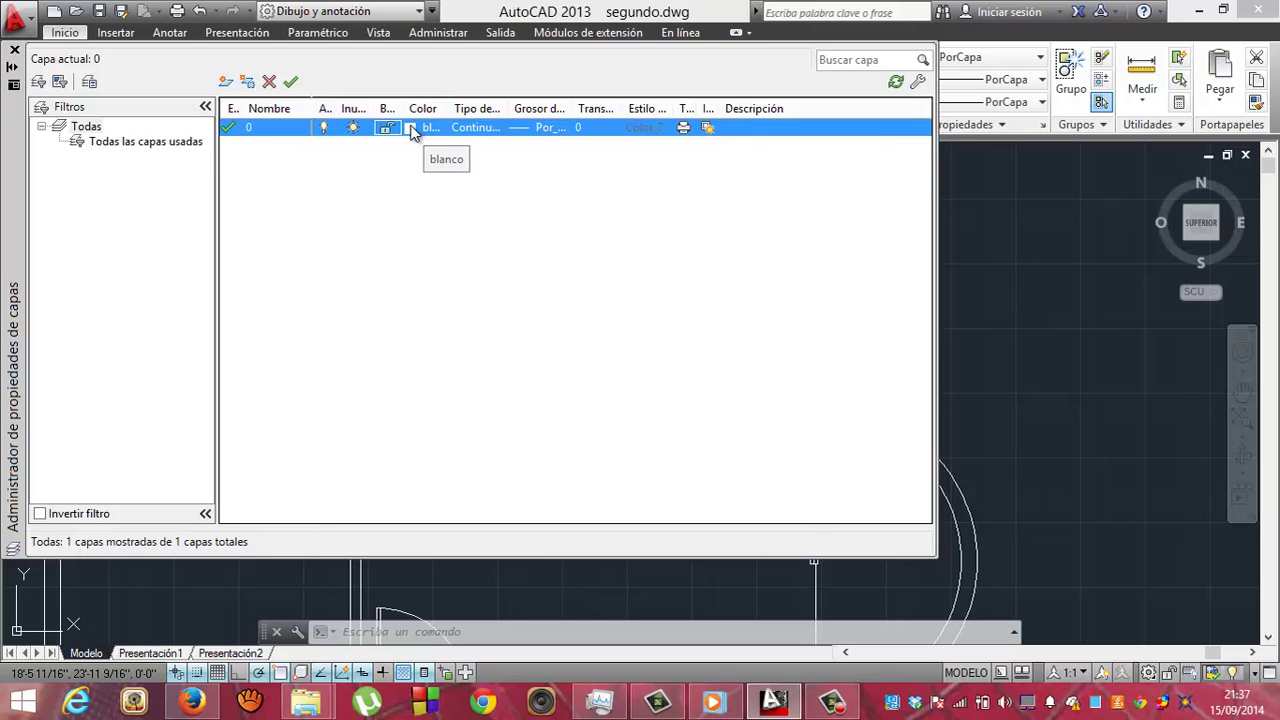
pyautogui.click(411, 128)
pyautogui.click(543, 286)
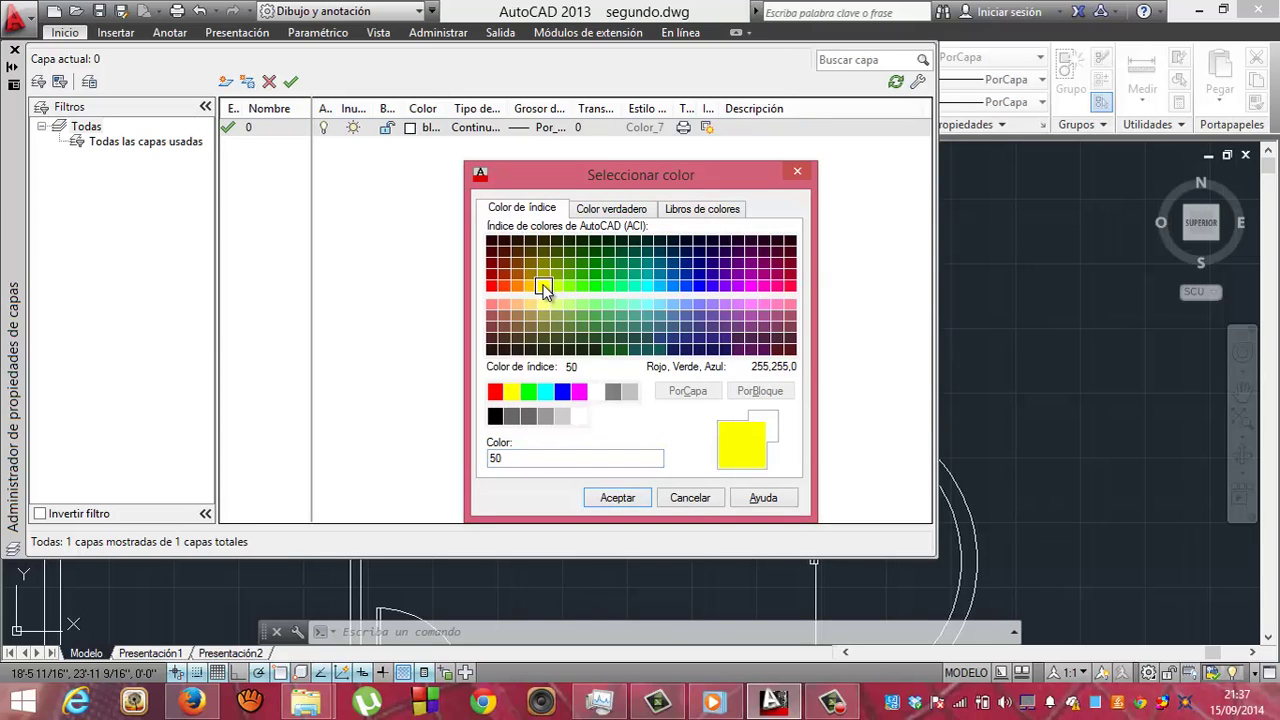
pyautogui.click(608, 495)
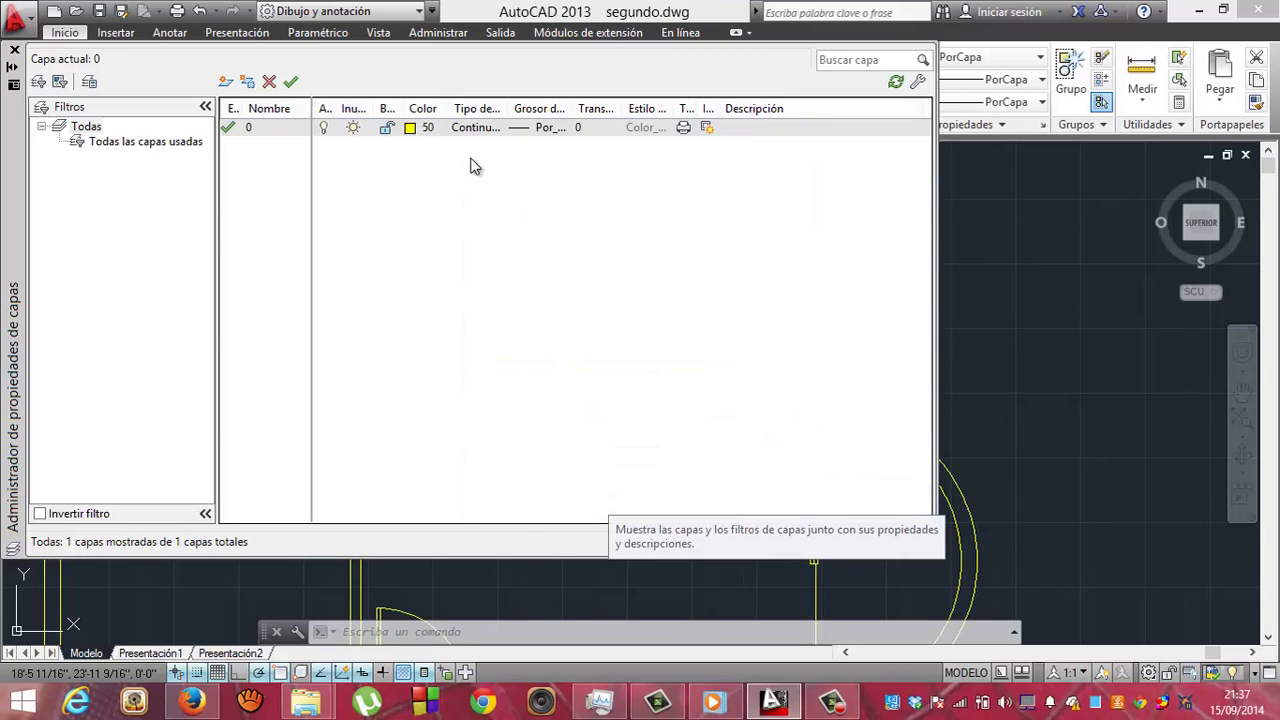
# Change layer 0's colour to white, index 255, and select its row
pyautogui.click(410, 128)
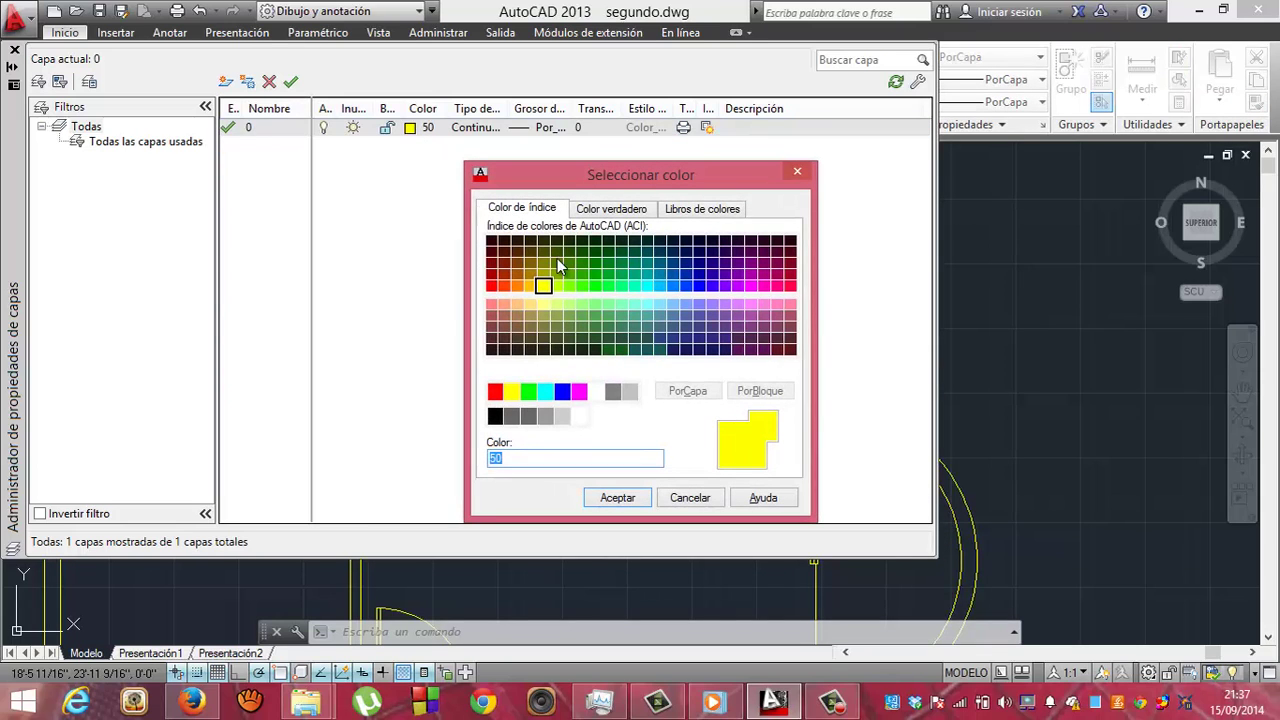
pyautogui.click(579, 416)
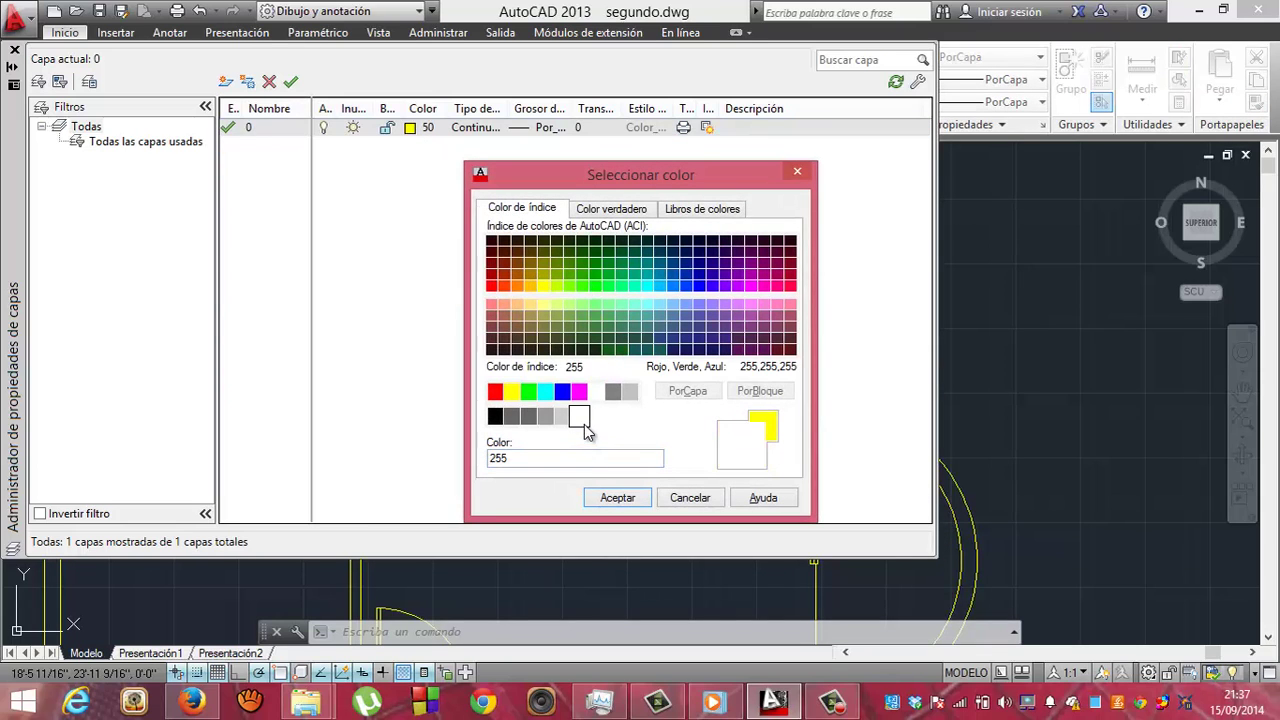
pyautogui.click(612, 497)
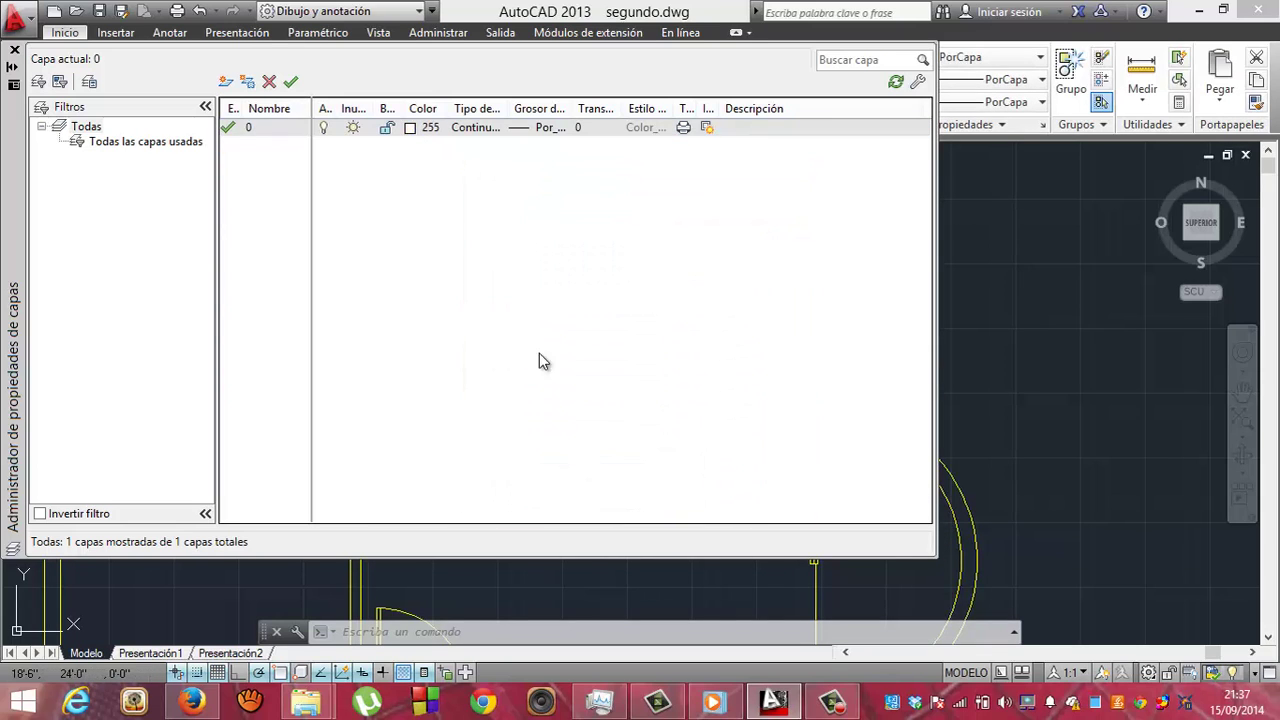
pyautogui.click(491, 130)
pyautogui.click(491, 132)
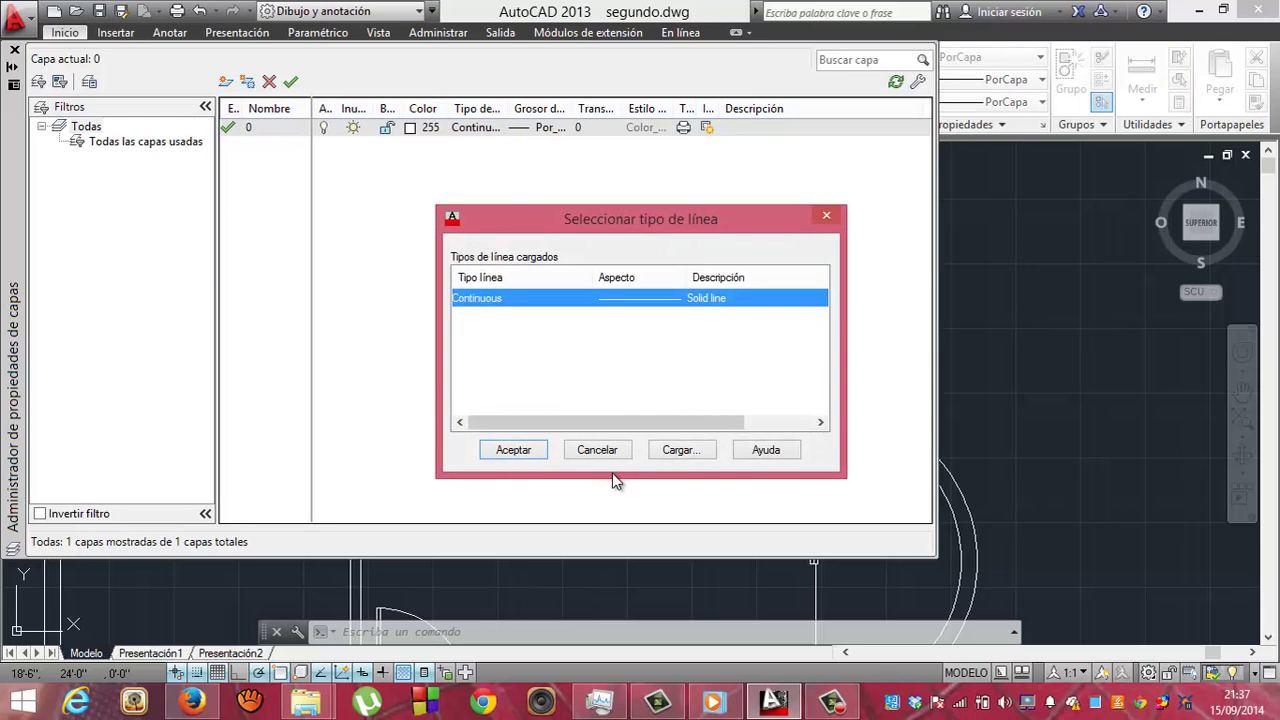
pyautogui.click(600, 450)
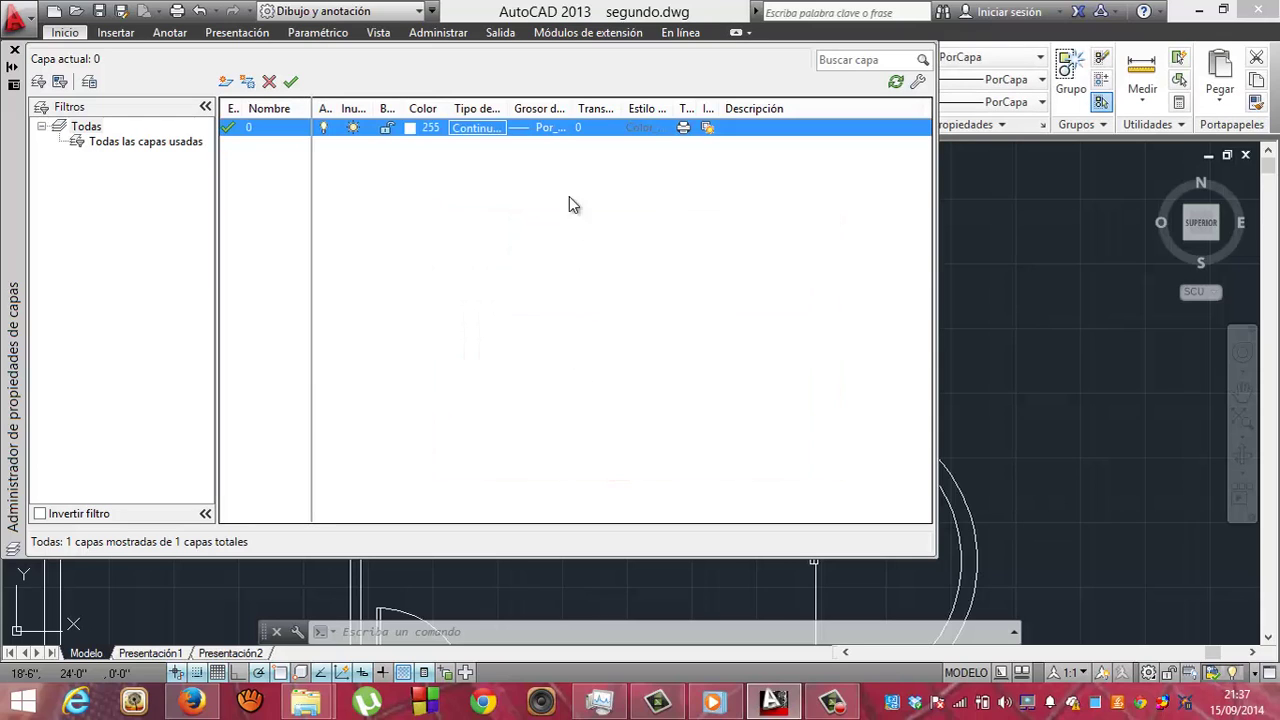
pyautogui.click(549, 128)
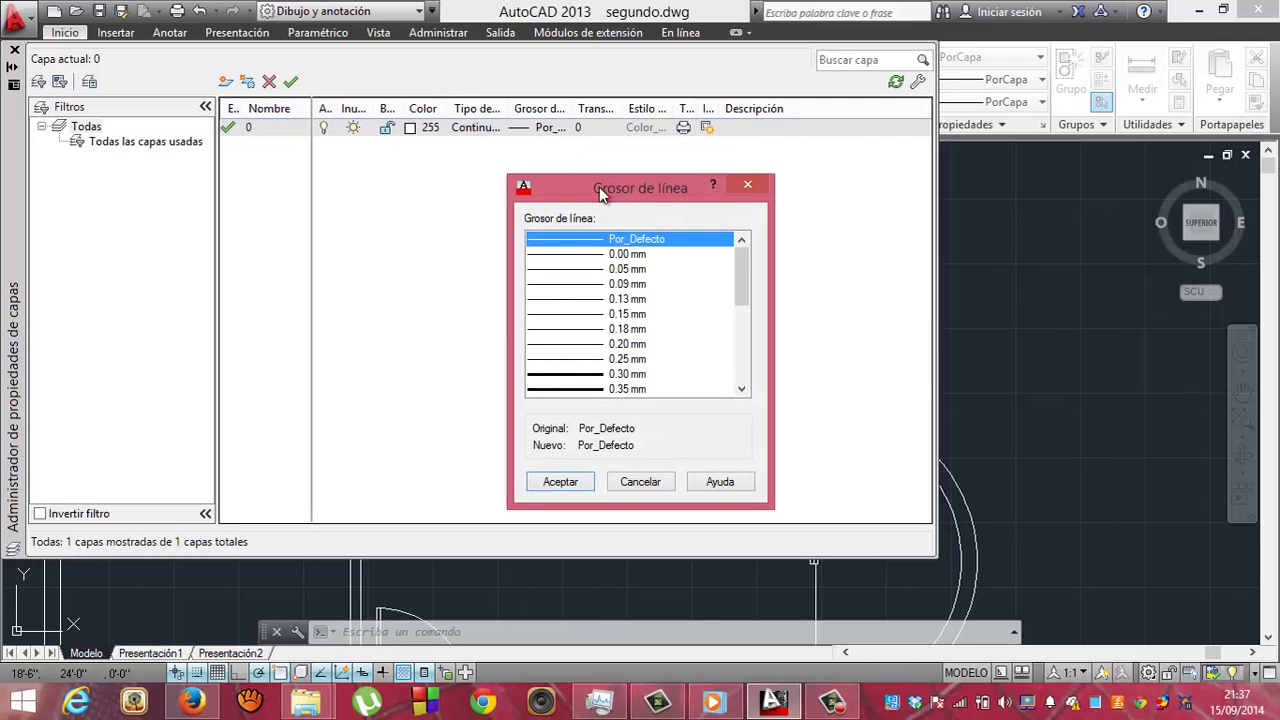
pyautogui.click(641, 482)
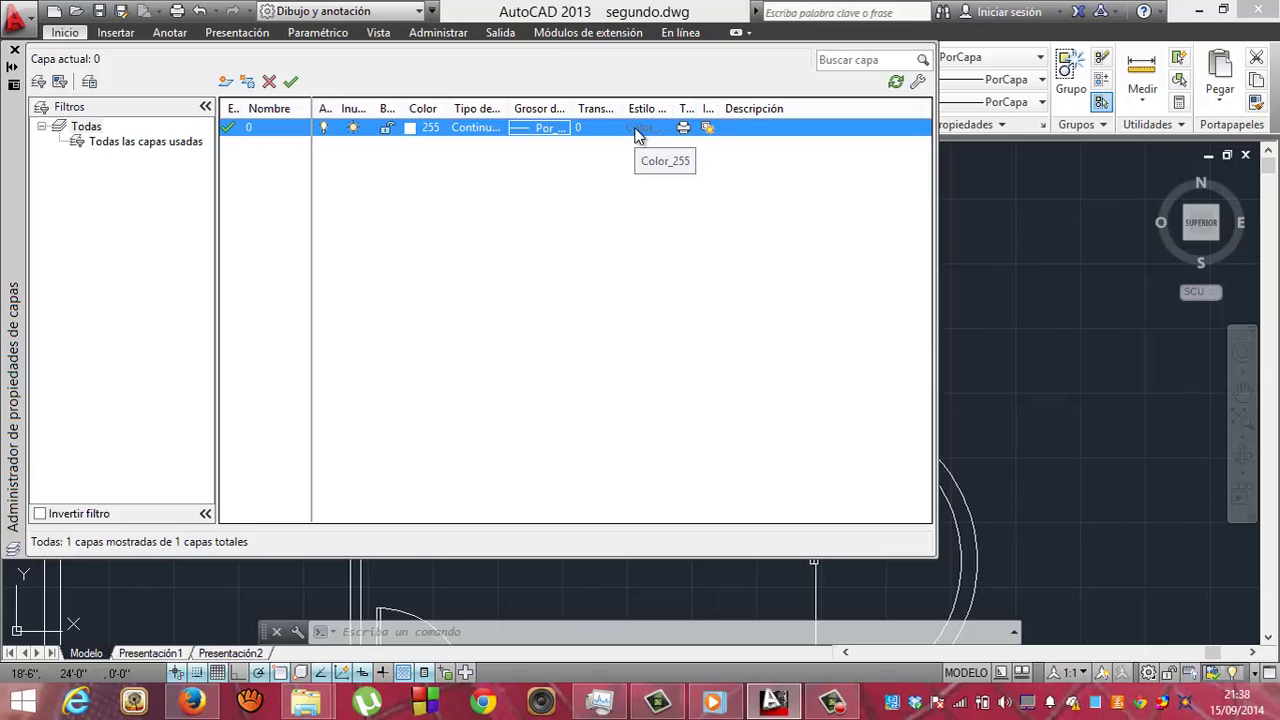
# Create a new layer and name it Paredes in place of Capa1
pyautogui.click(227, 82)
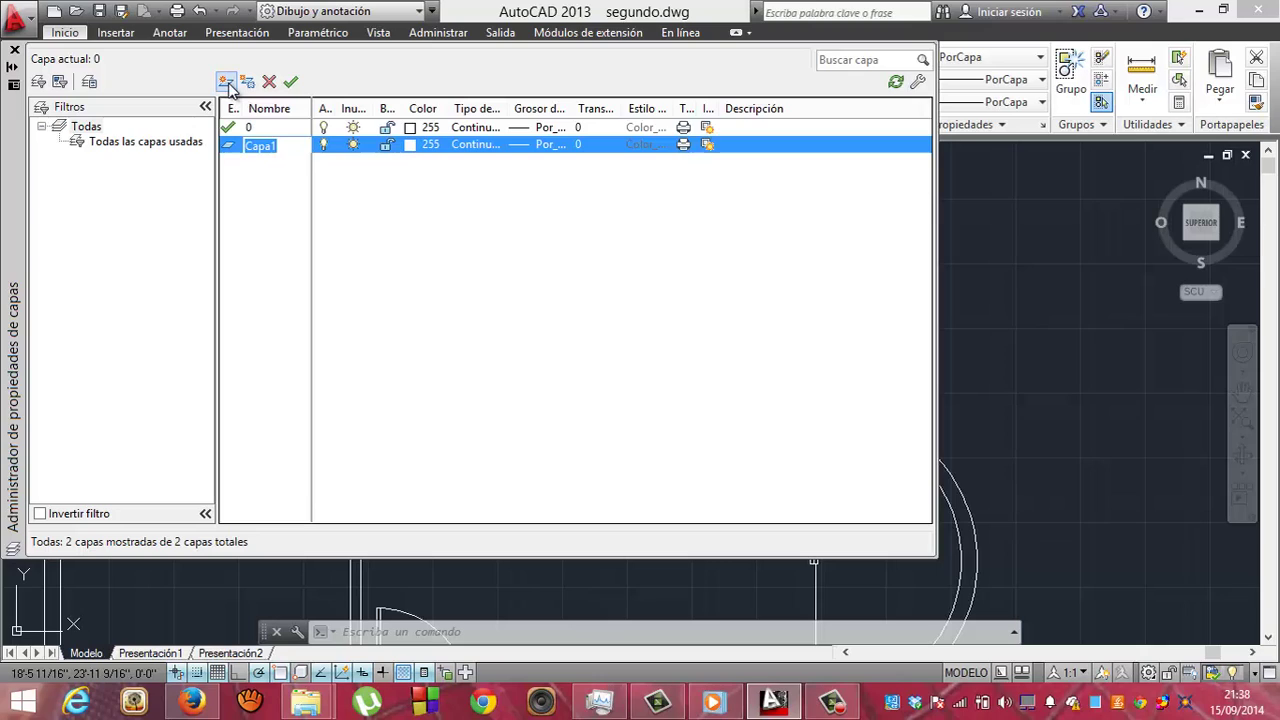
pyautogui.write('Paredes')
pyautogui.press('Return')
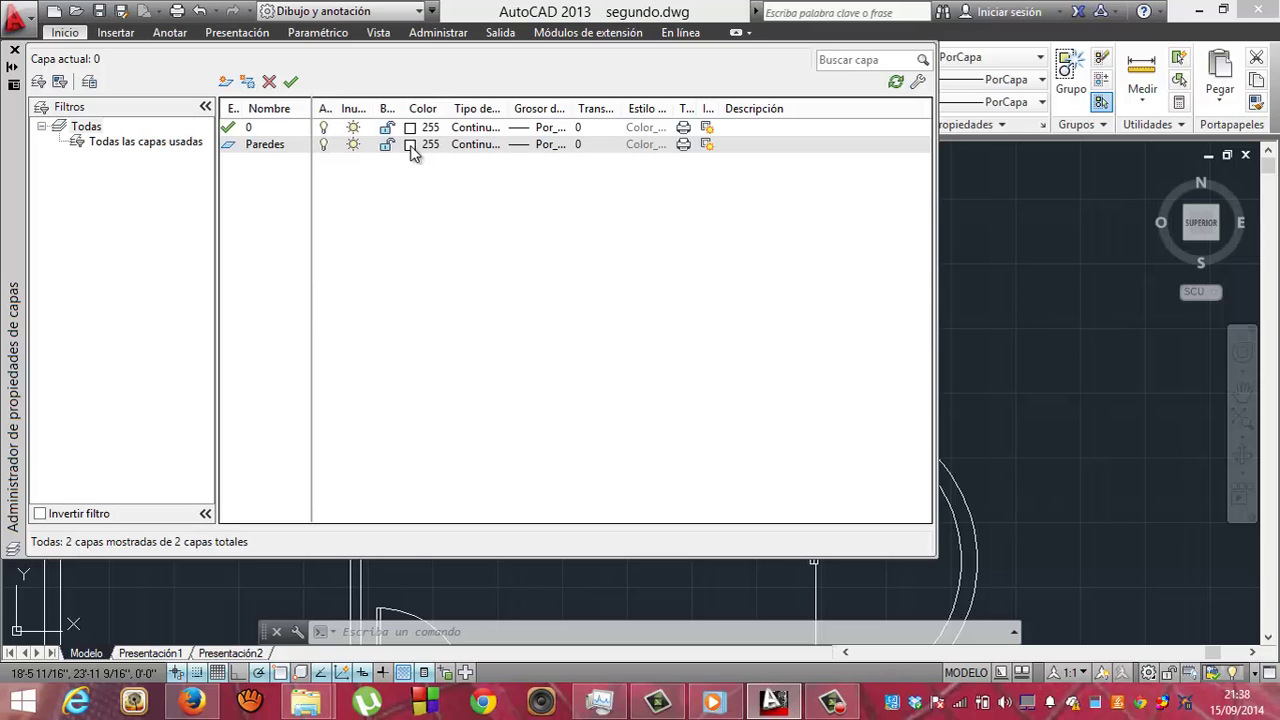
# Set the Paredes layer colour to cyan (index 4) after previewing magenta and blue
pyautogui.click(411, 146)
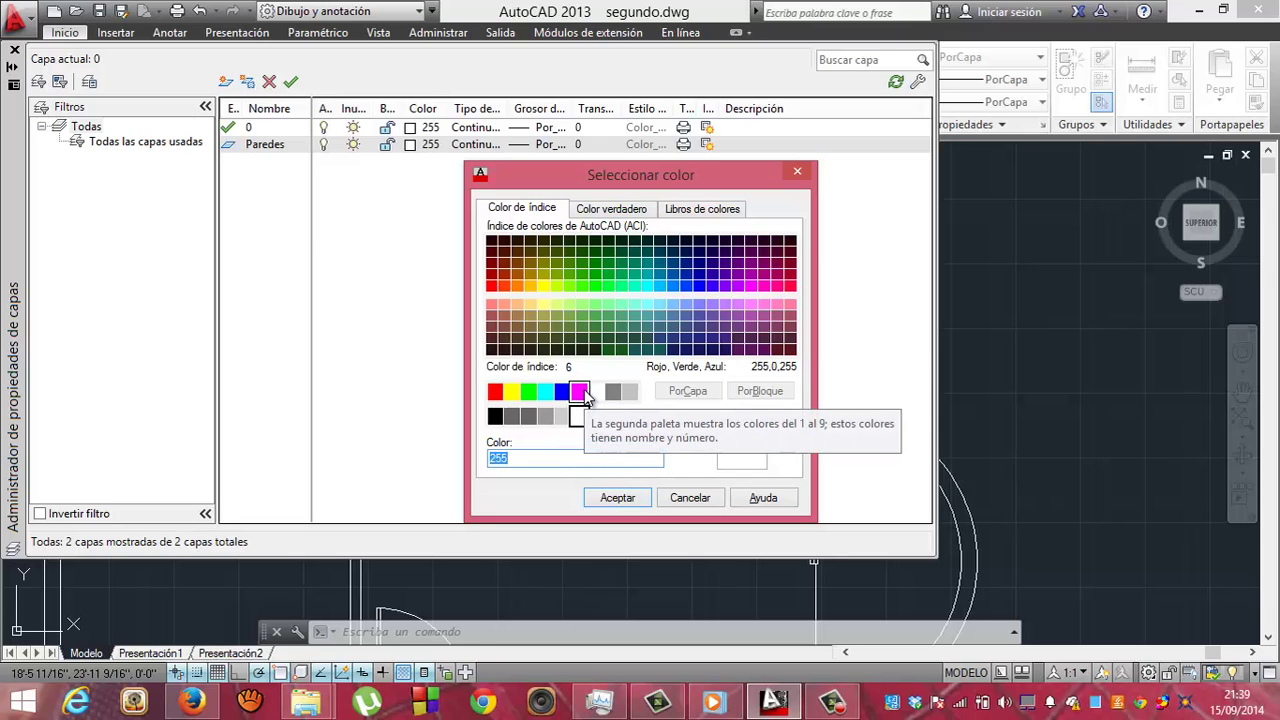
pyautogui.click(580, 392)
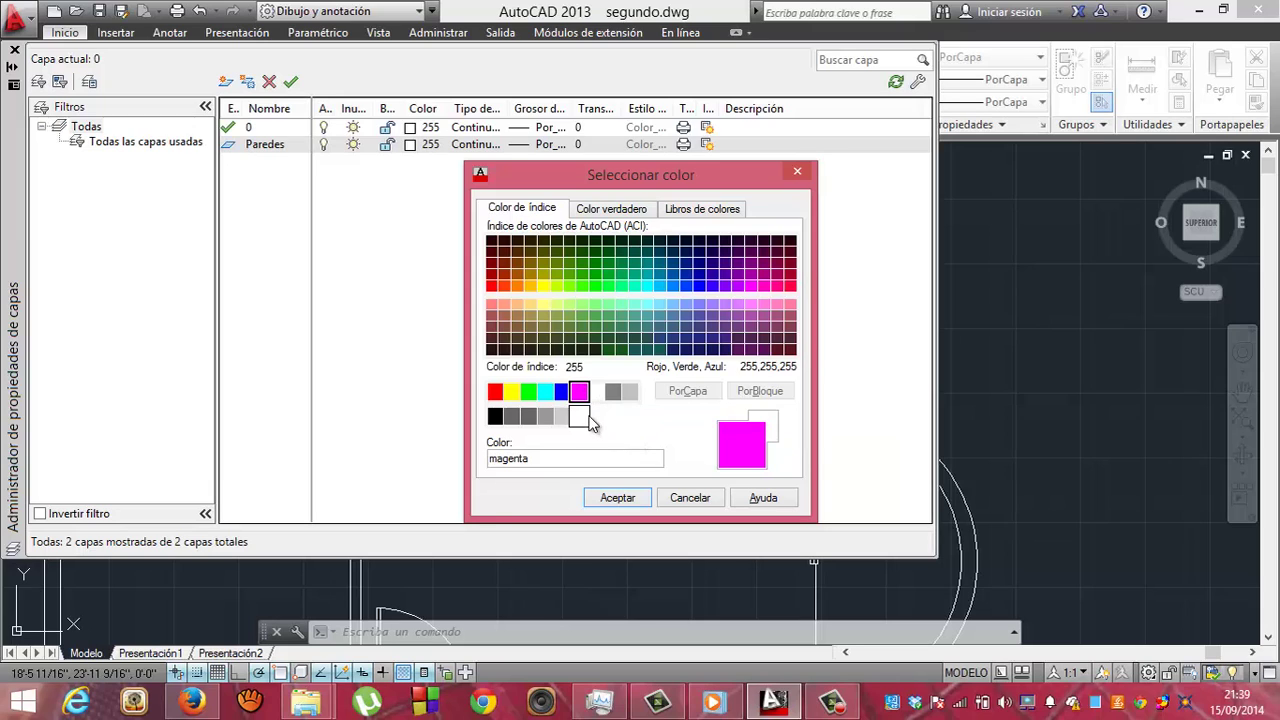
pyautogui.click(561, 394)
pyautogui.click(545, 392)
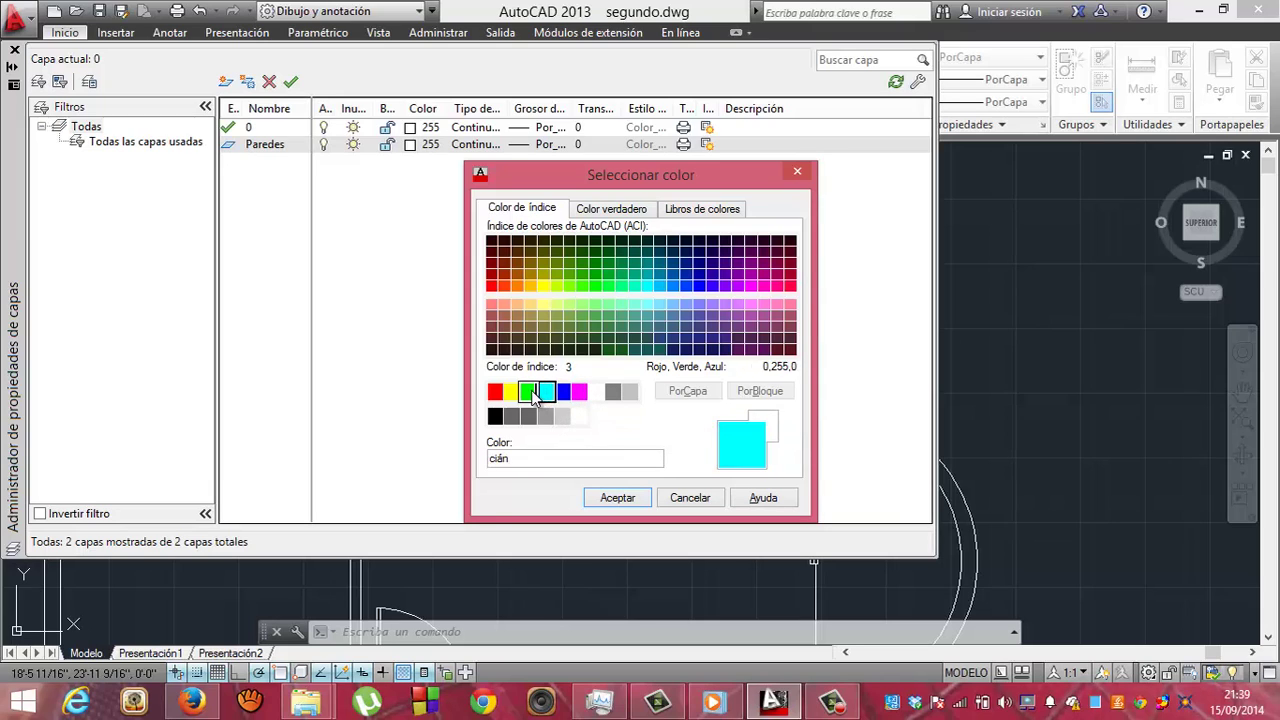
pyautogui.click(612, 498)
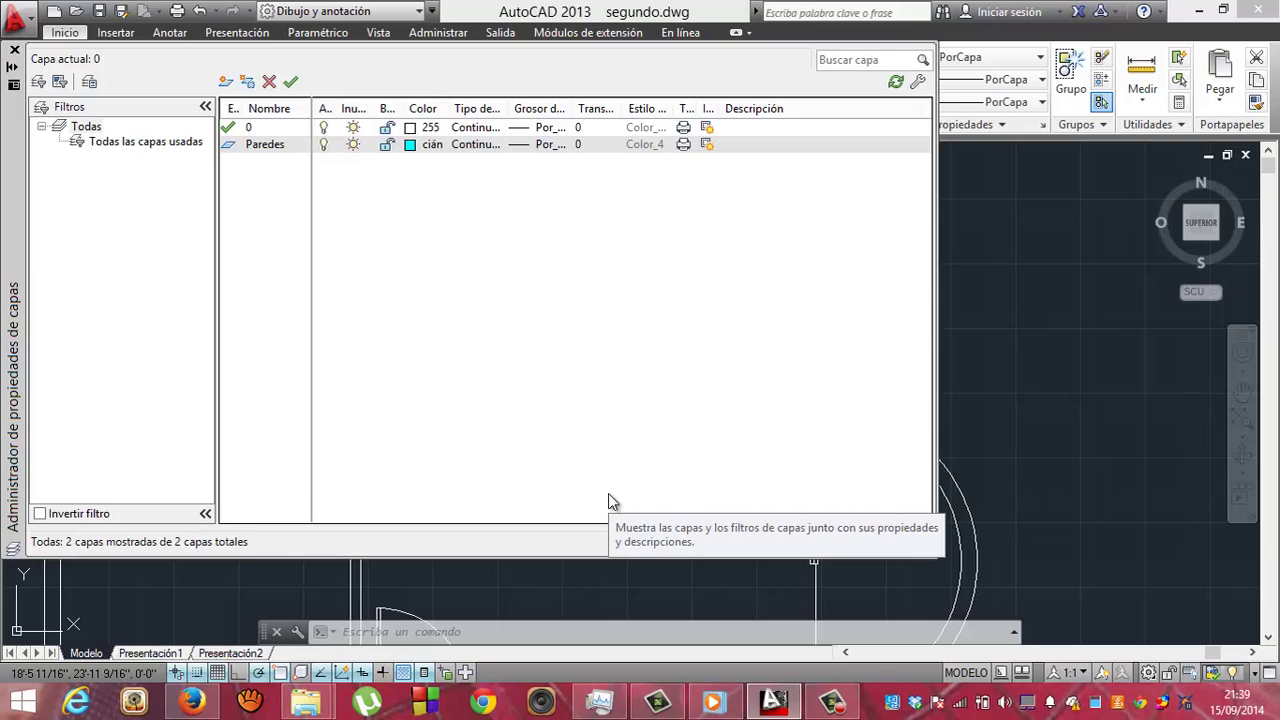
# Create a red Puertas layer, then add another new layer, Capa1
pyautogui.click(226, 82)
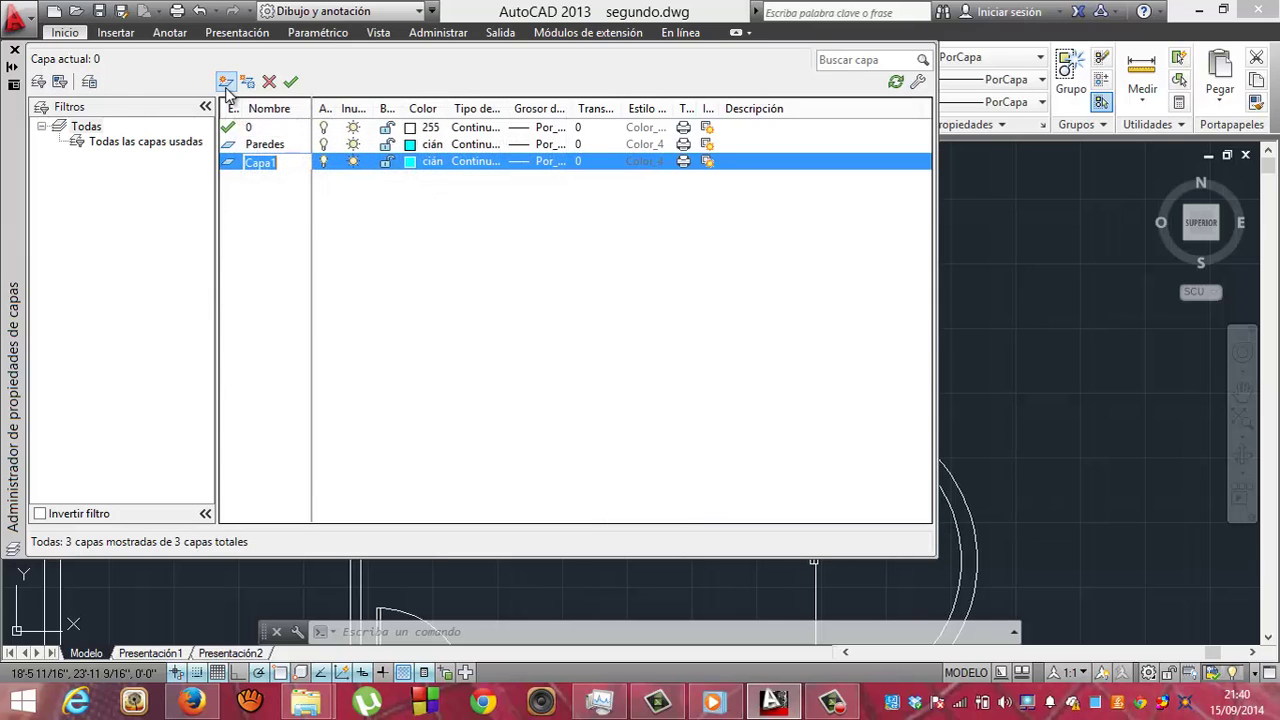
pyautogui.write('Puertas')
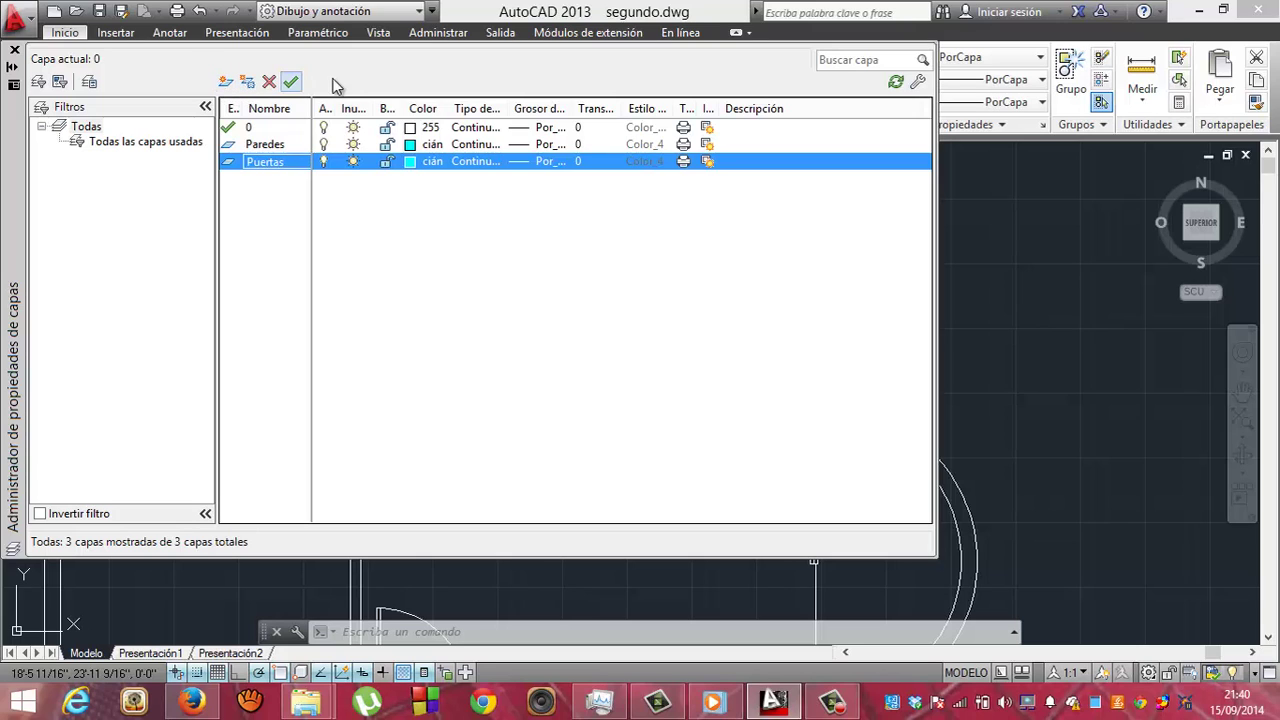
pyautogui.click(409, 163)
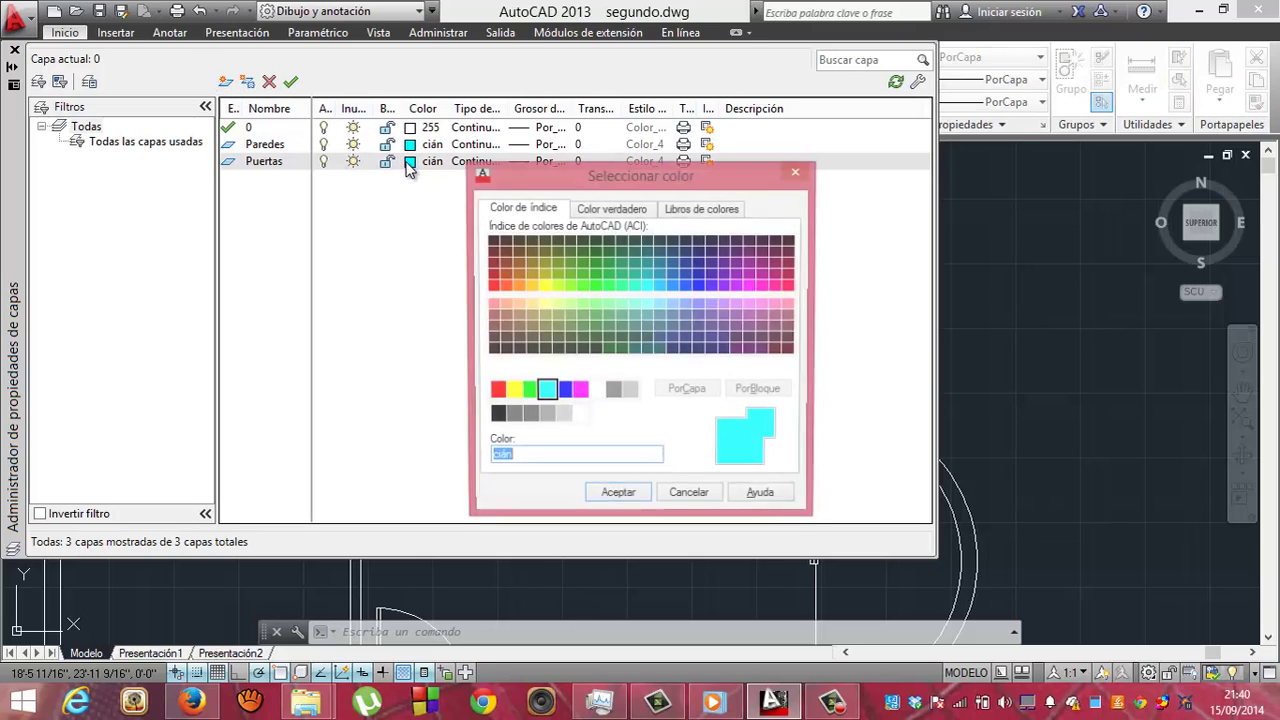
pyautogui.click(497, 392)
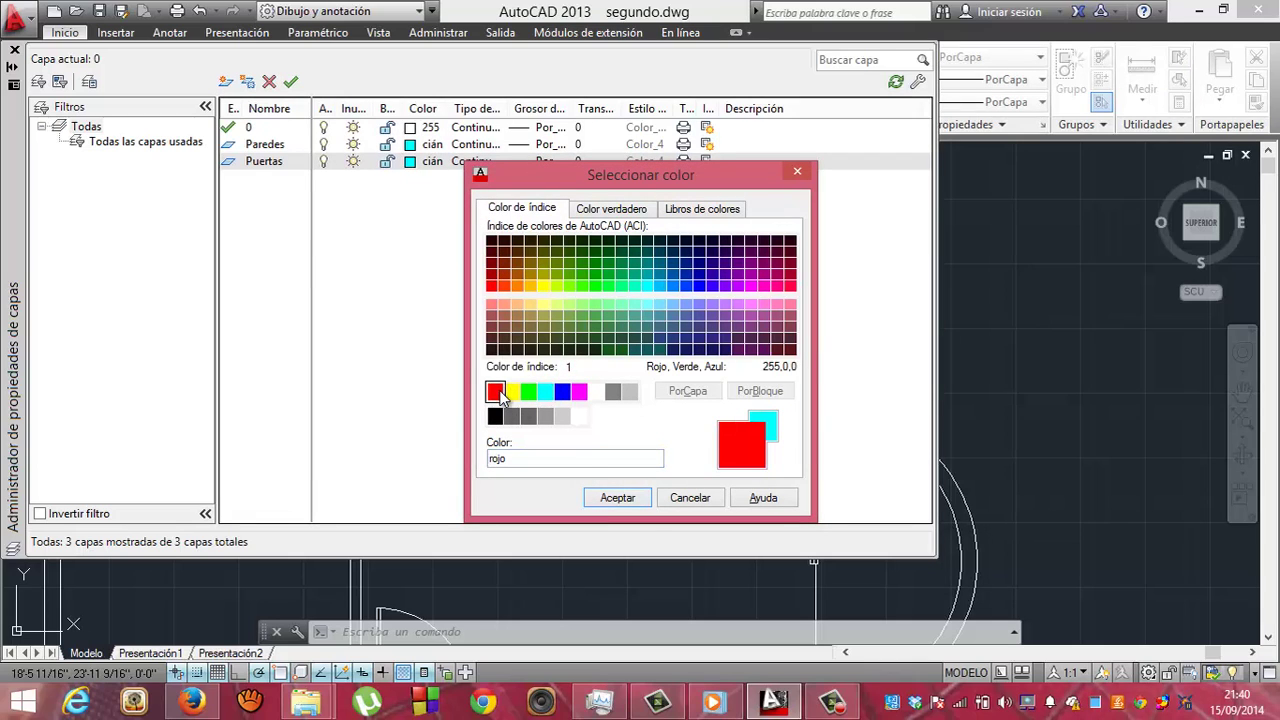
pyautogui.click(620, 498)
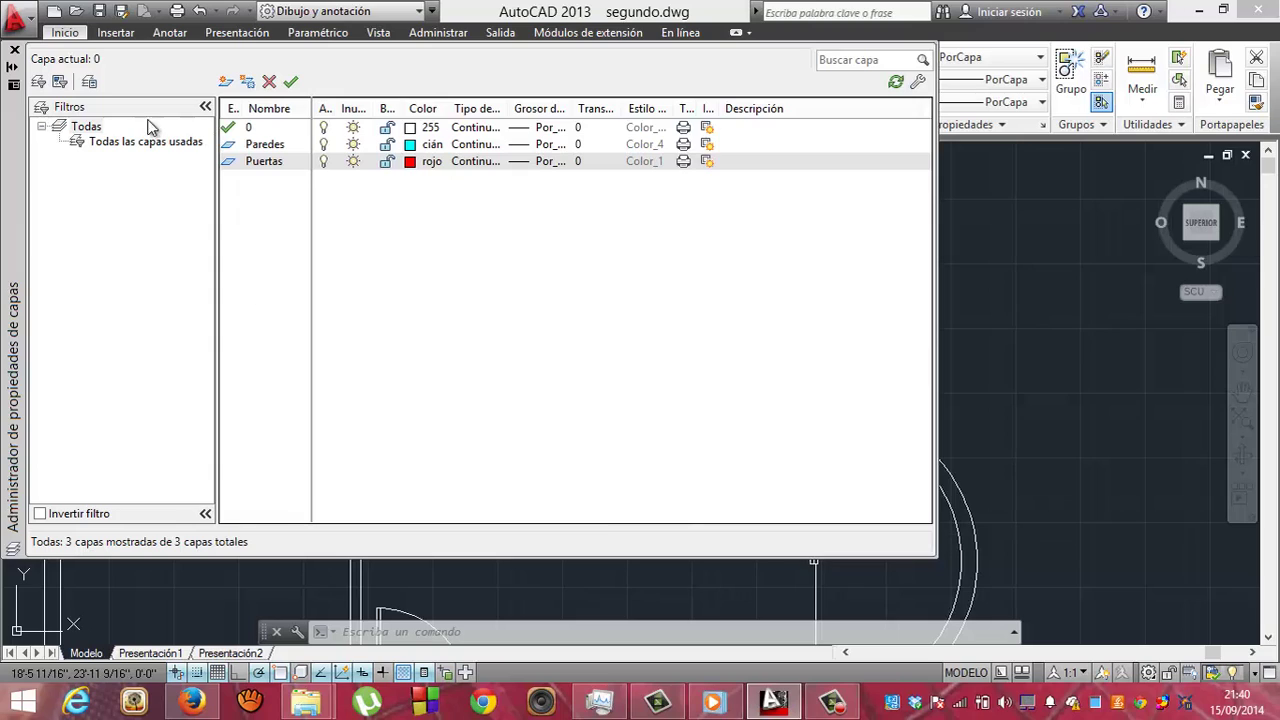
pyautogui.click(226, 84)
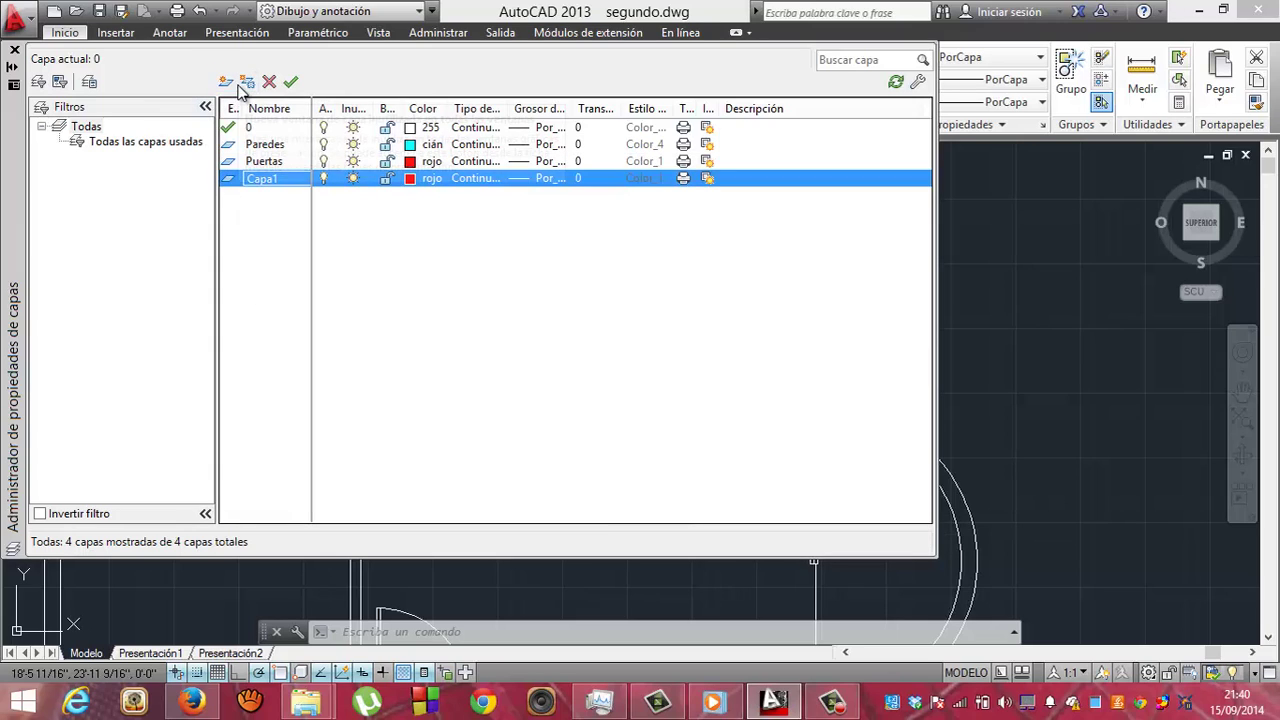
# Make Capa1 the current layer and rename it Escalones
pyautogui.doubleClick(287, 188)
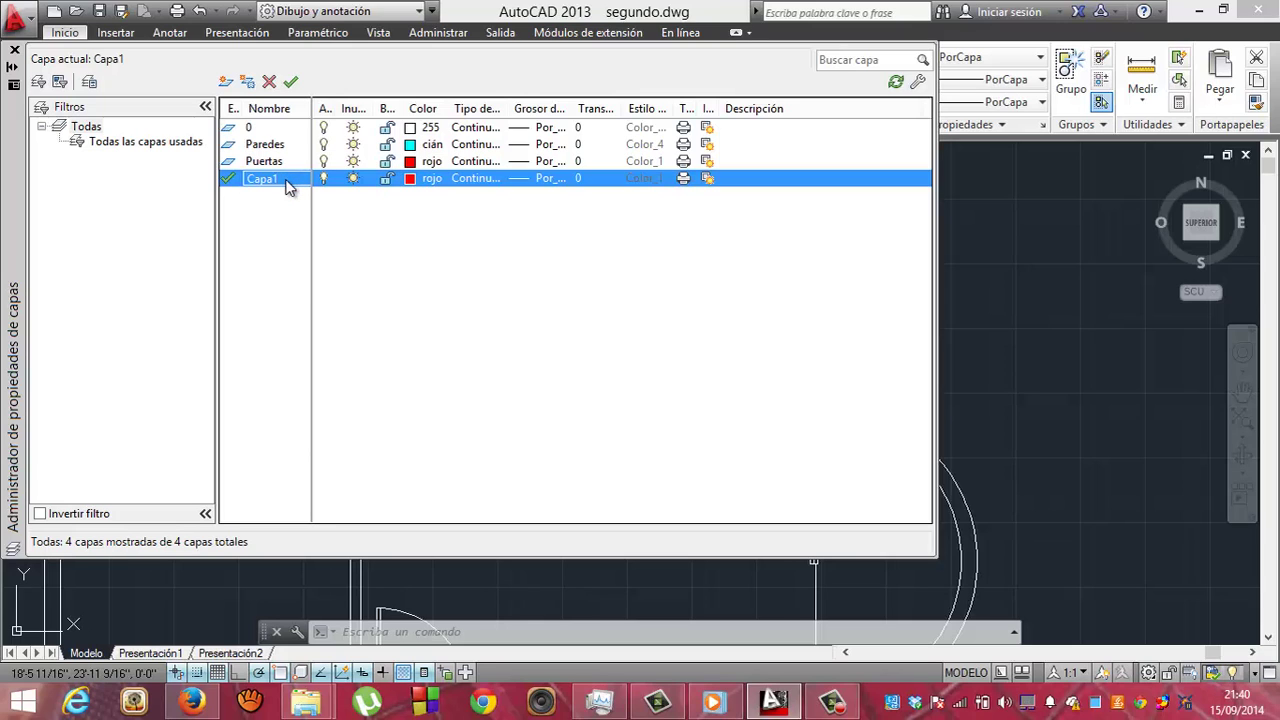
pyautogui.rightClick(284, 188)
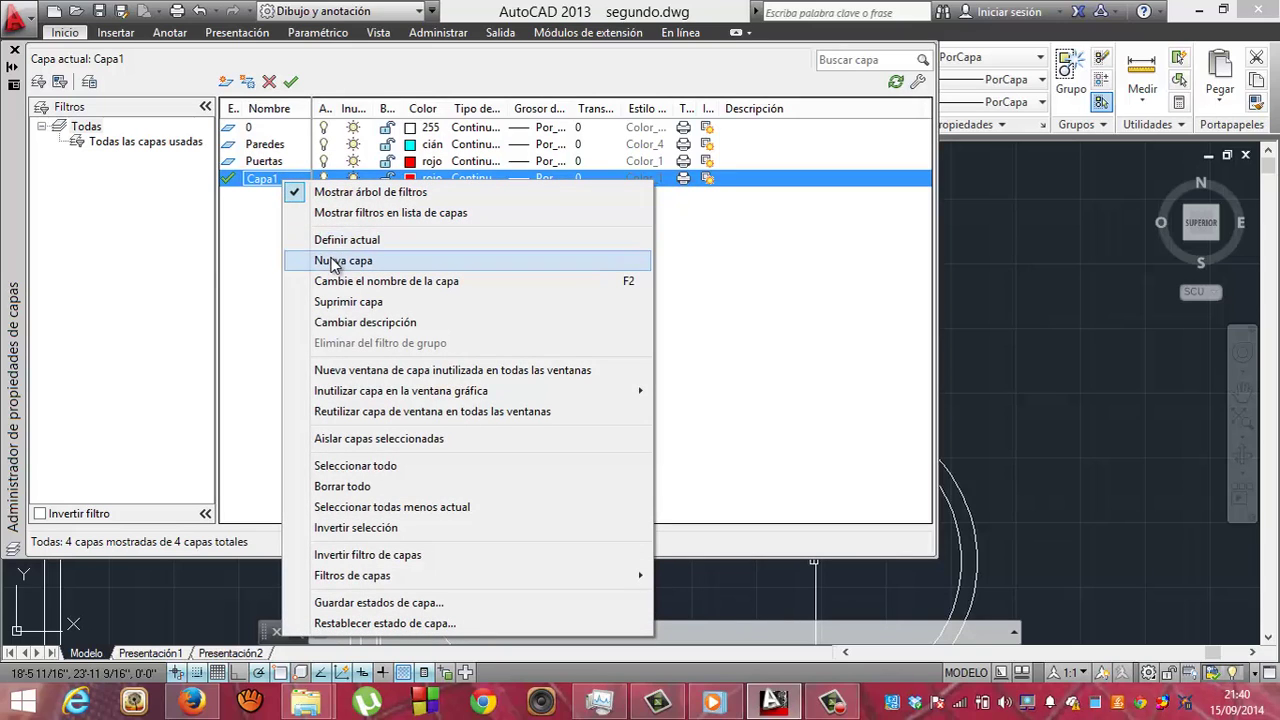
pyautogui.click(348, 281)
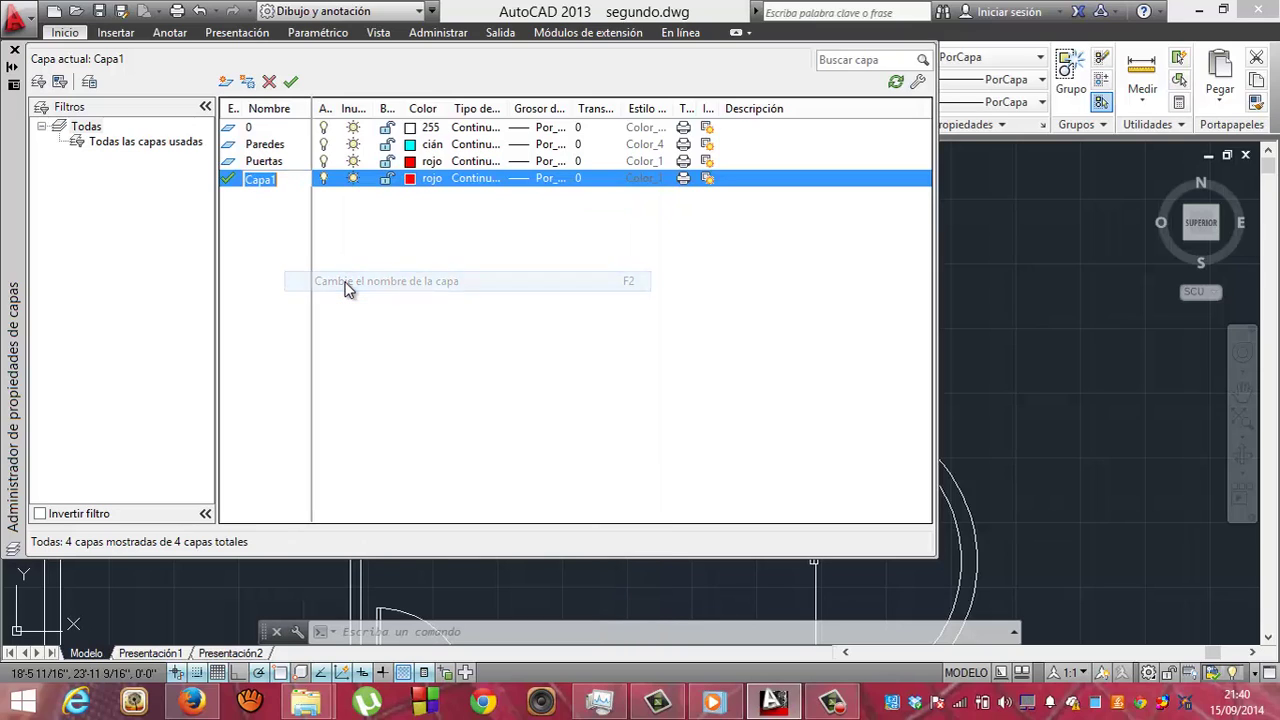
pyautogui.write('Escalones')
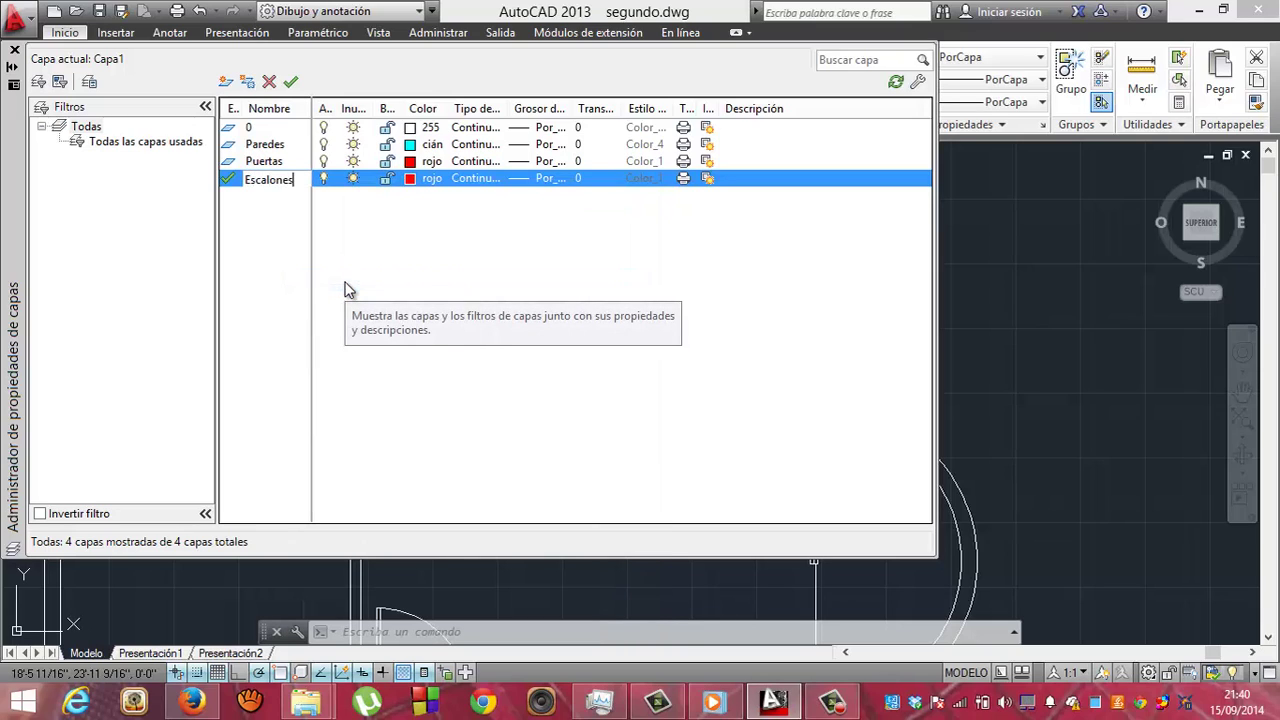
pyautogui.press('Return')
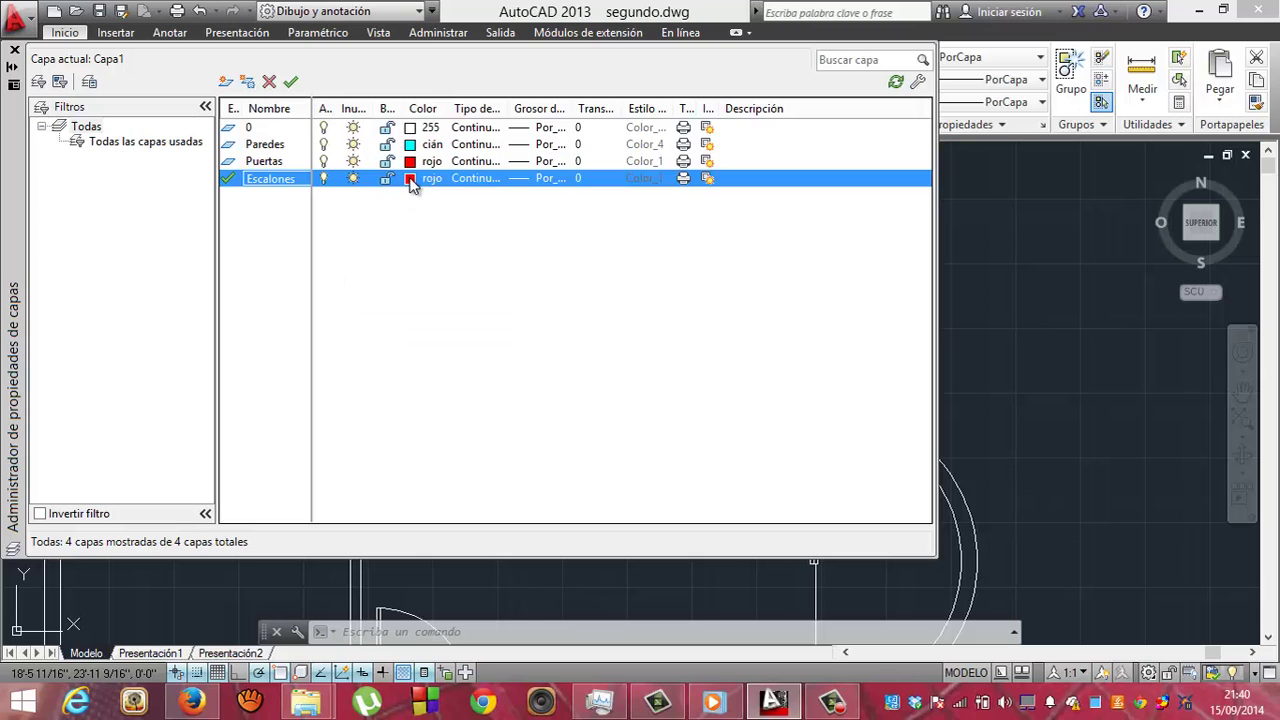
# Give the Escalones layer grey colour 9
pyautogui.click(410, 179)
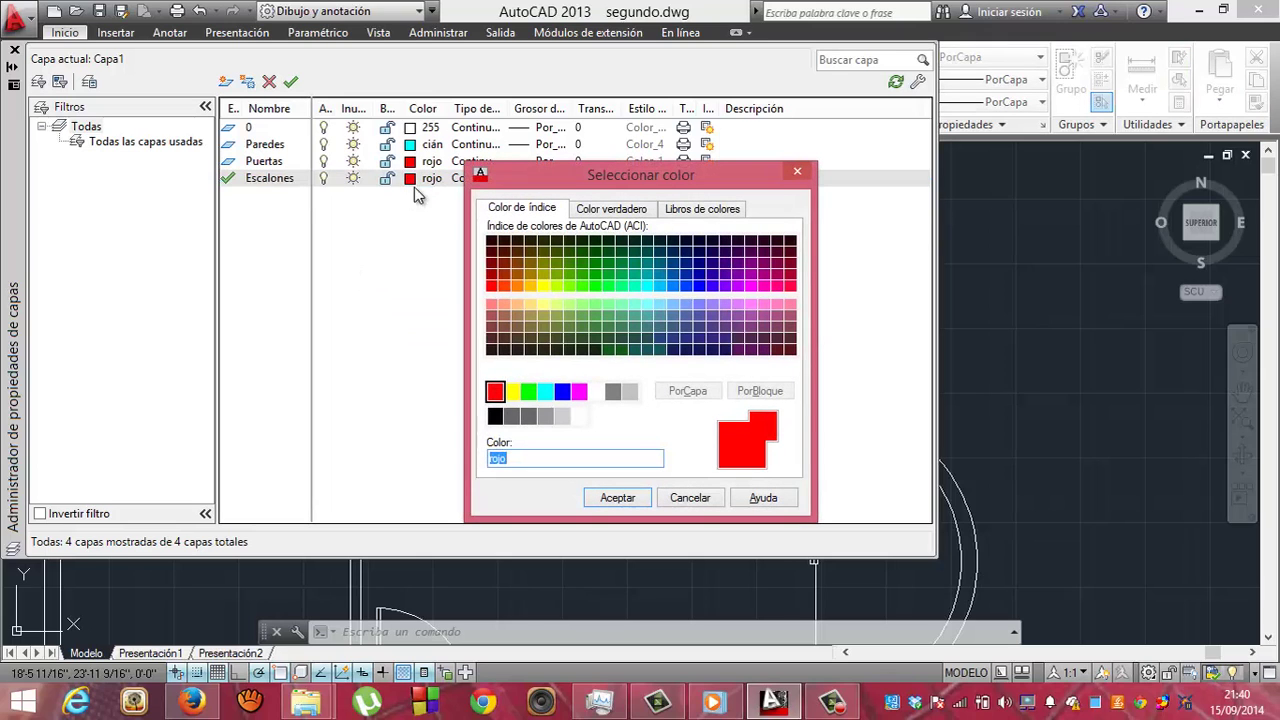
pyautogui.click(629, 391)
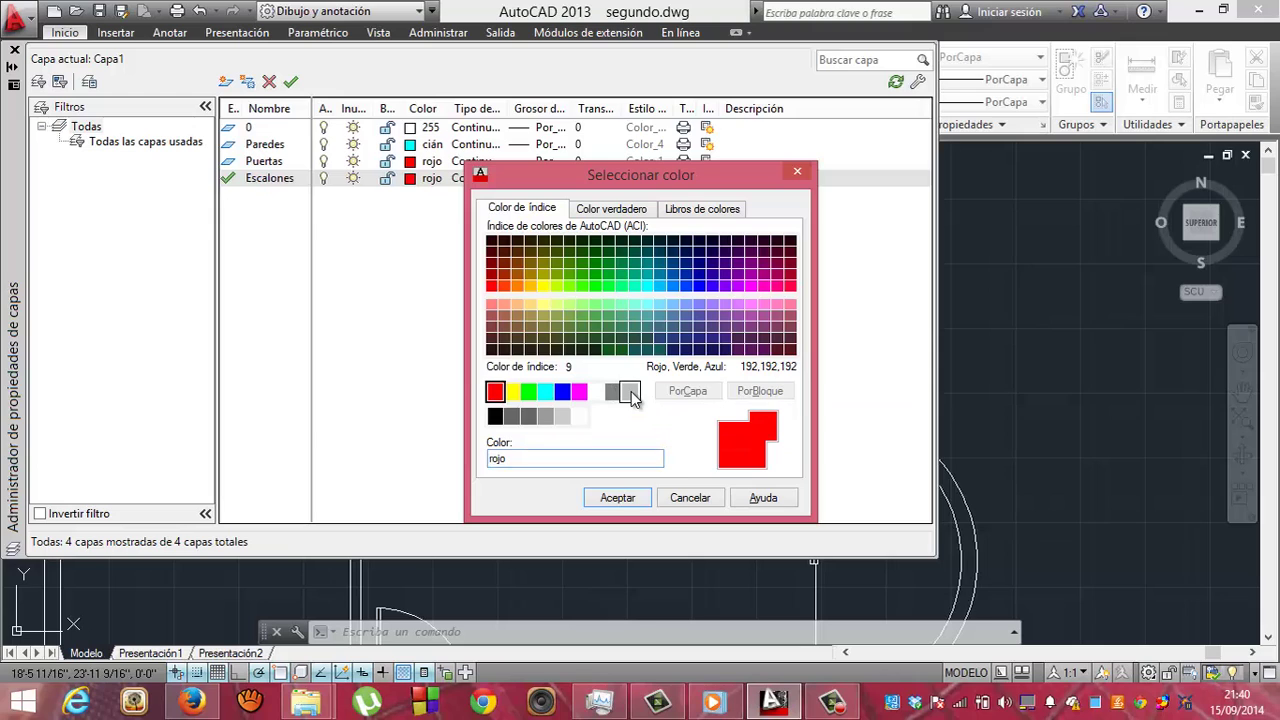
pyautogui.click(622, 498)
# Create a new layer named Balcón coloured green
pyautogui.click(228, 89)
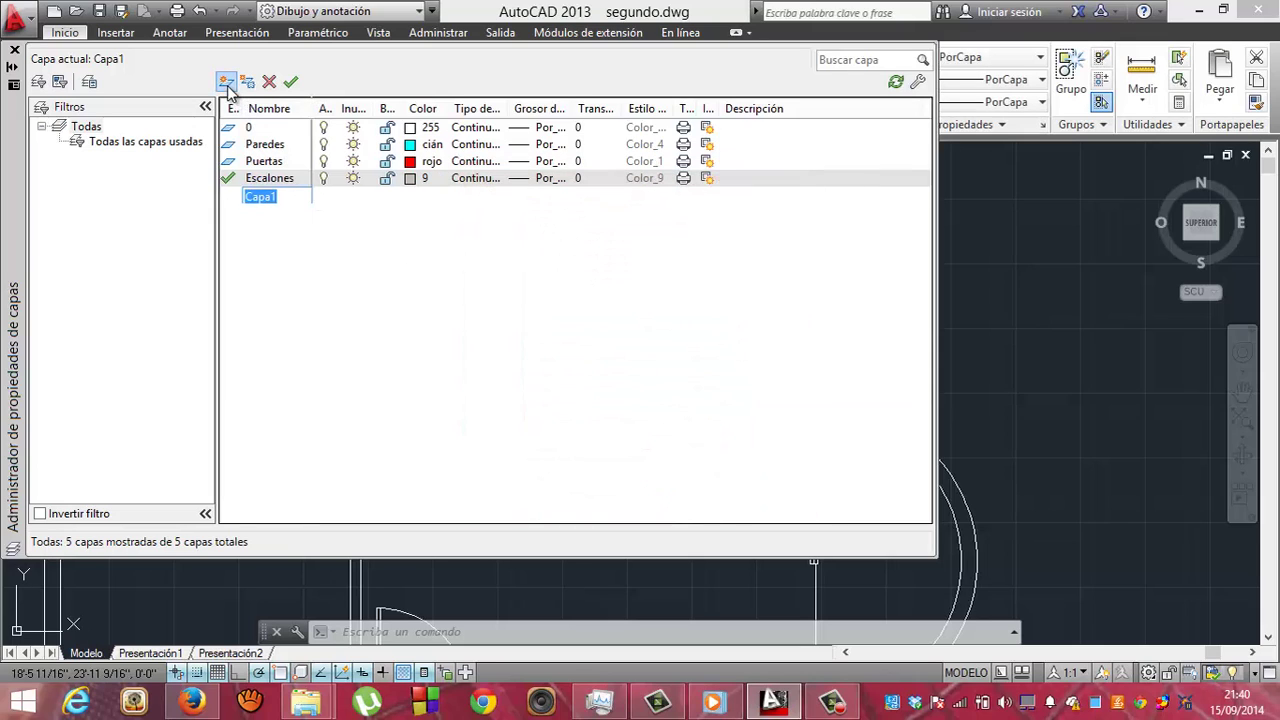
pyautogui.write('Balcón')
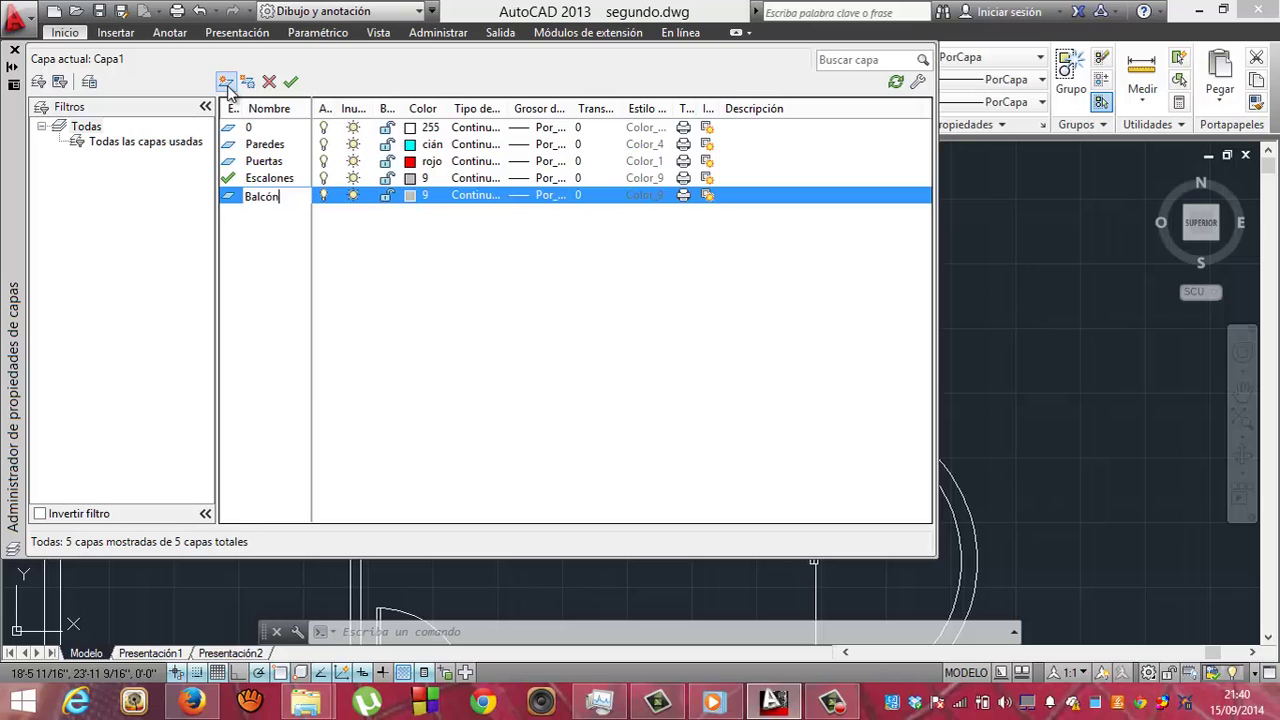
pyautogui.press('Return')
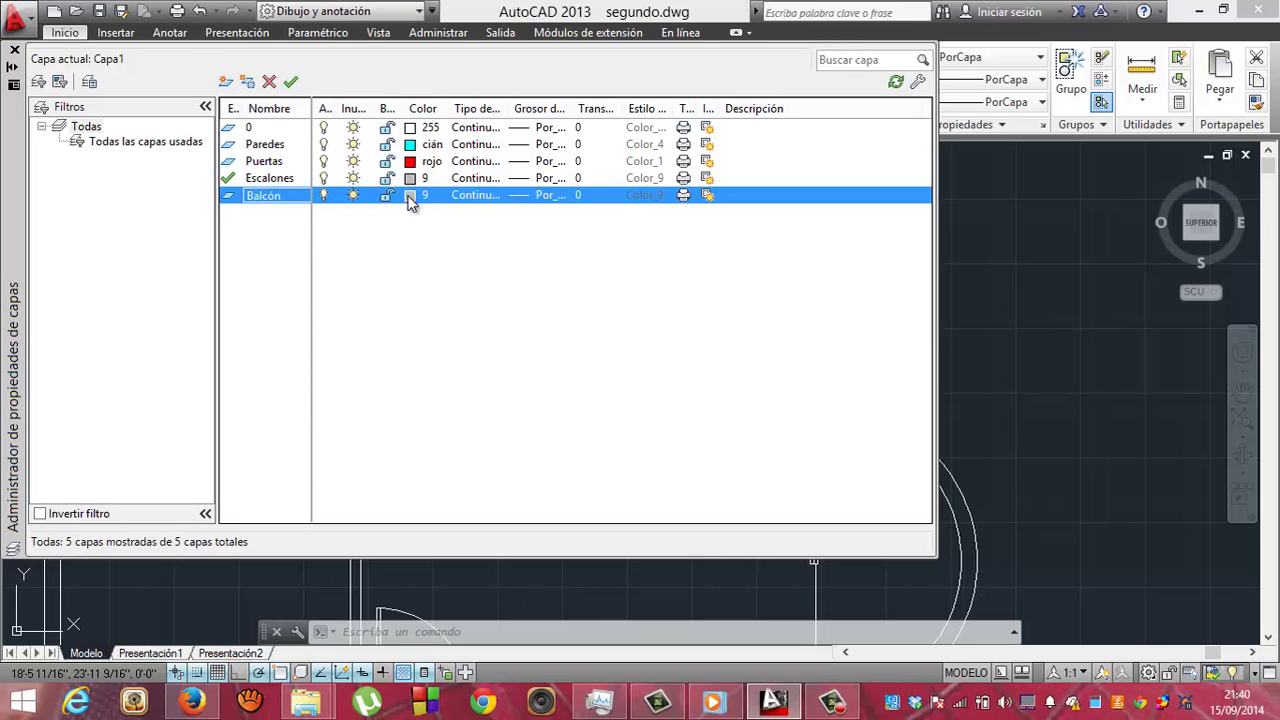
pyautogui.click(410, 198)
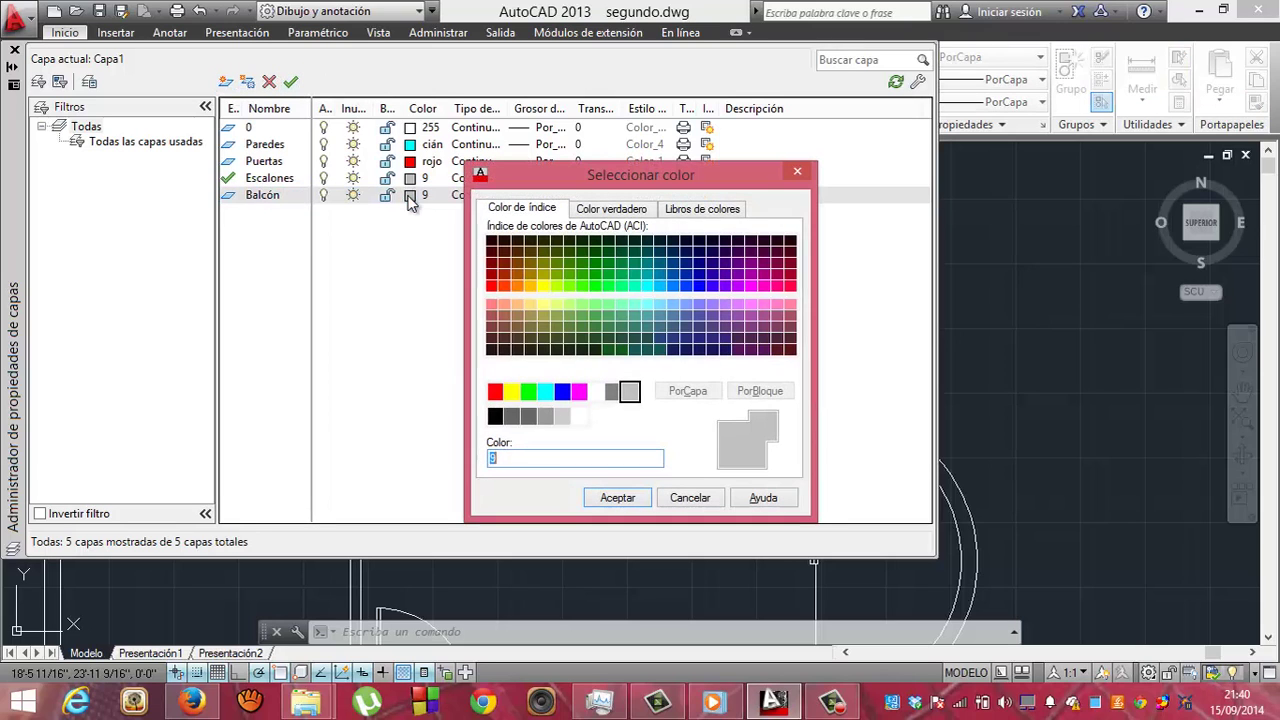
pyautogui.click(529, 392)
pyautogui.click(625, 505)
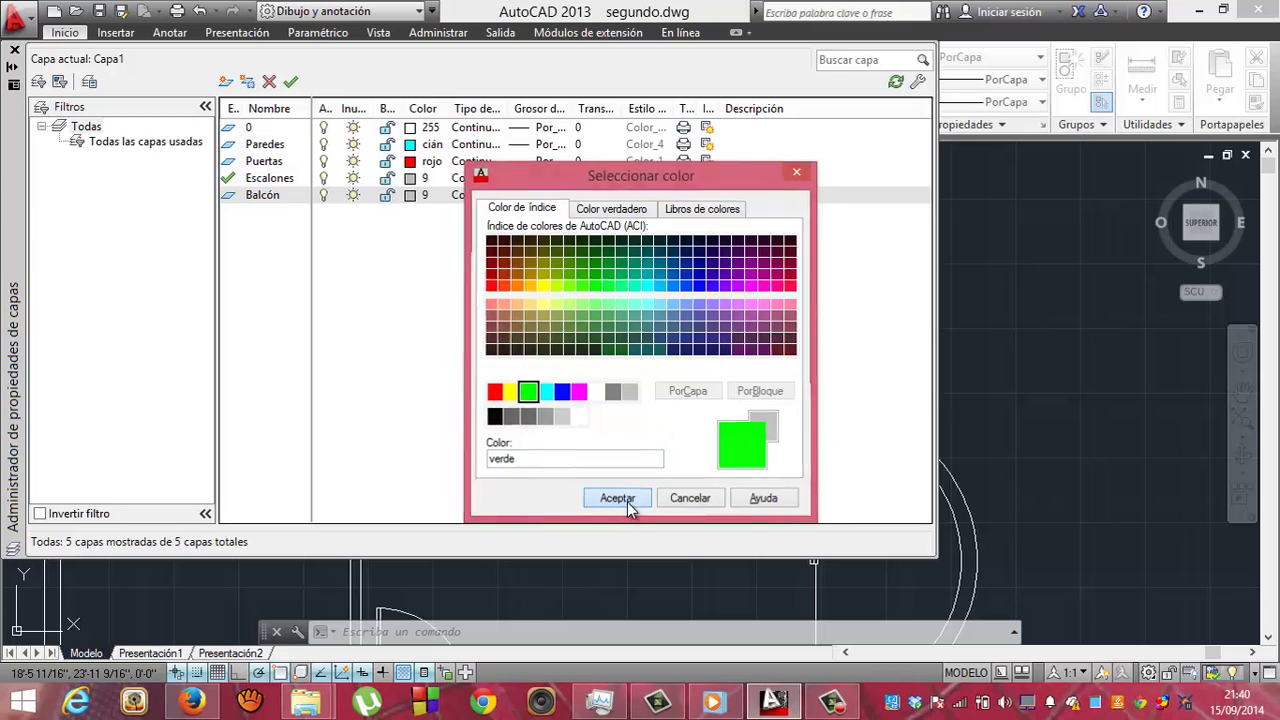
# Add a Mobiliario layer and delete the unneeded extra Capa1 layer
pyautogui.click(226, 82)
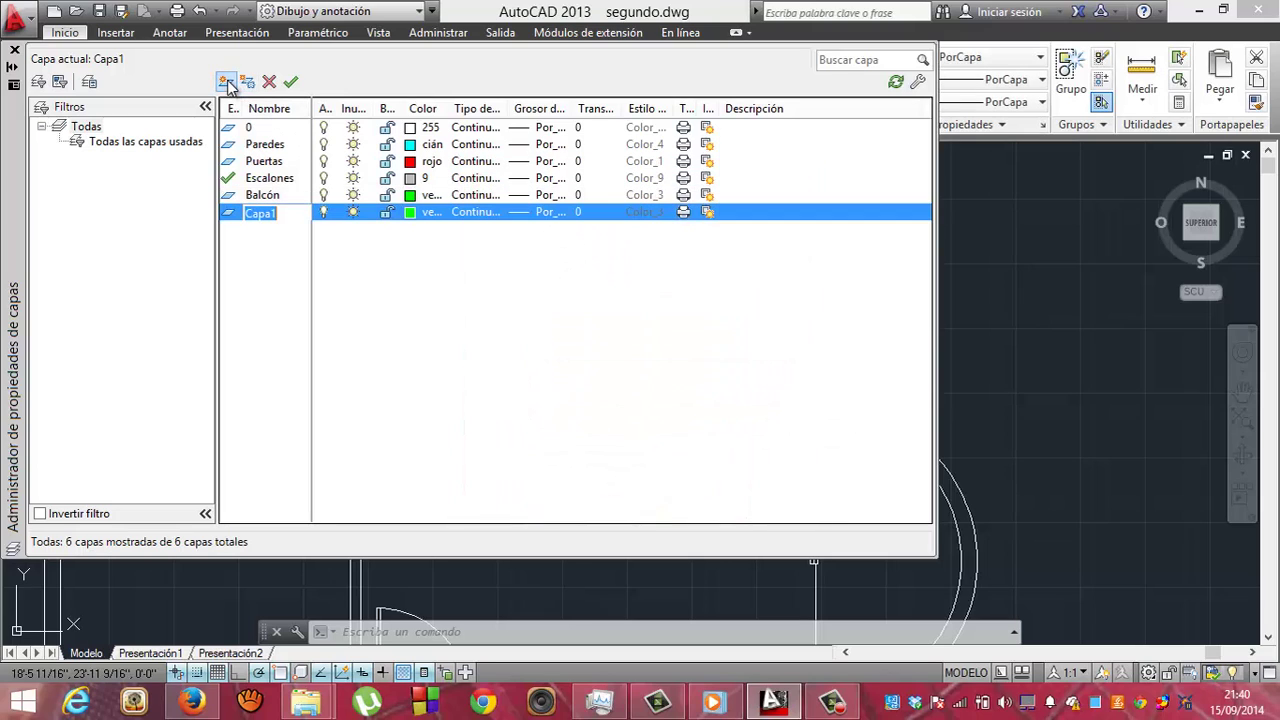
pyautogui.click(227, 82)
pyautogui.write('Mob')
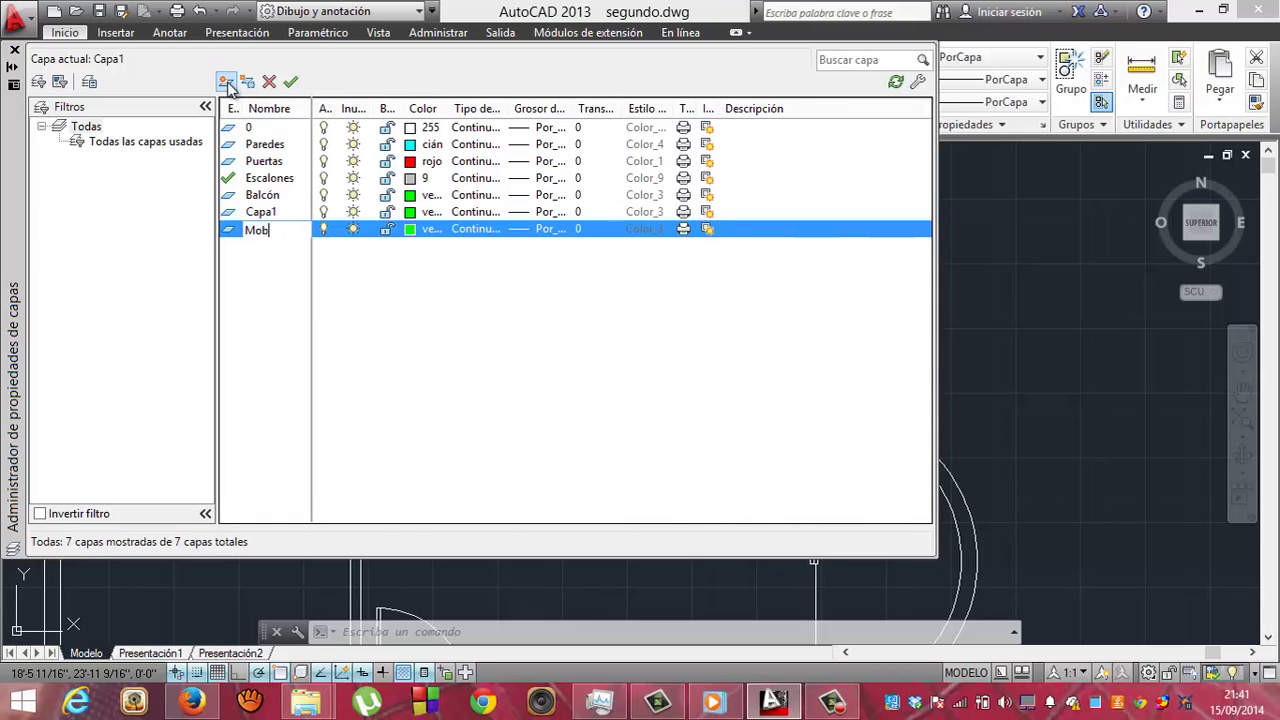
pyautogui.write('iliario')
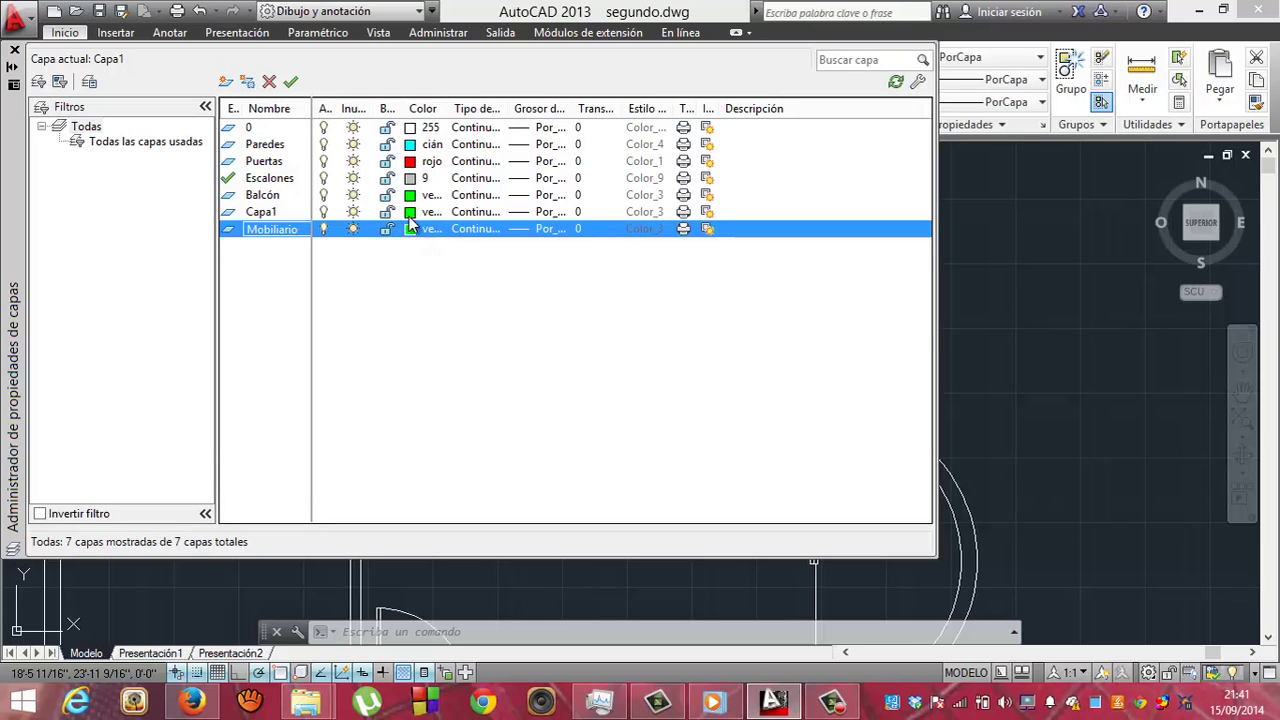
pyautogui.click(411, 212)
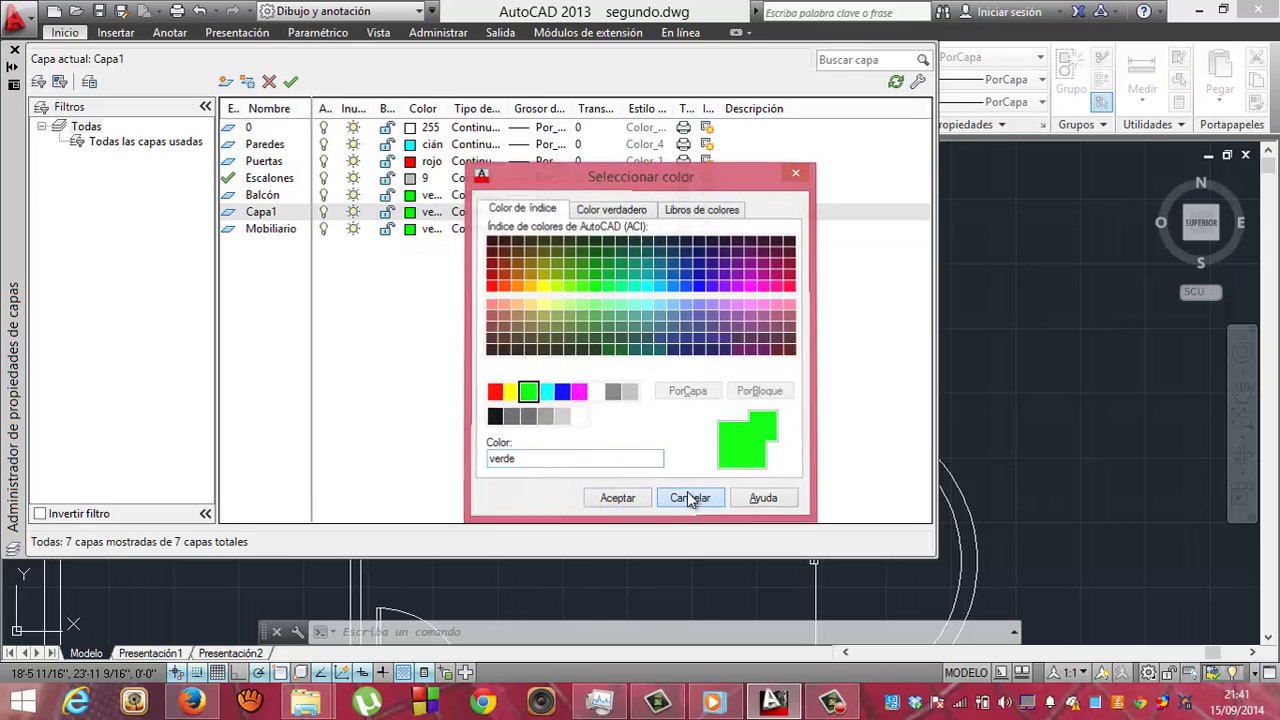
pyautogui.click(689, 495)
pyautogui.click(264, 214)
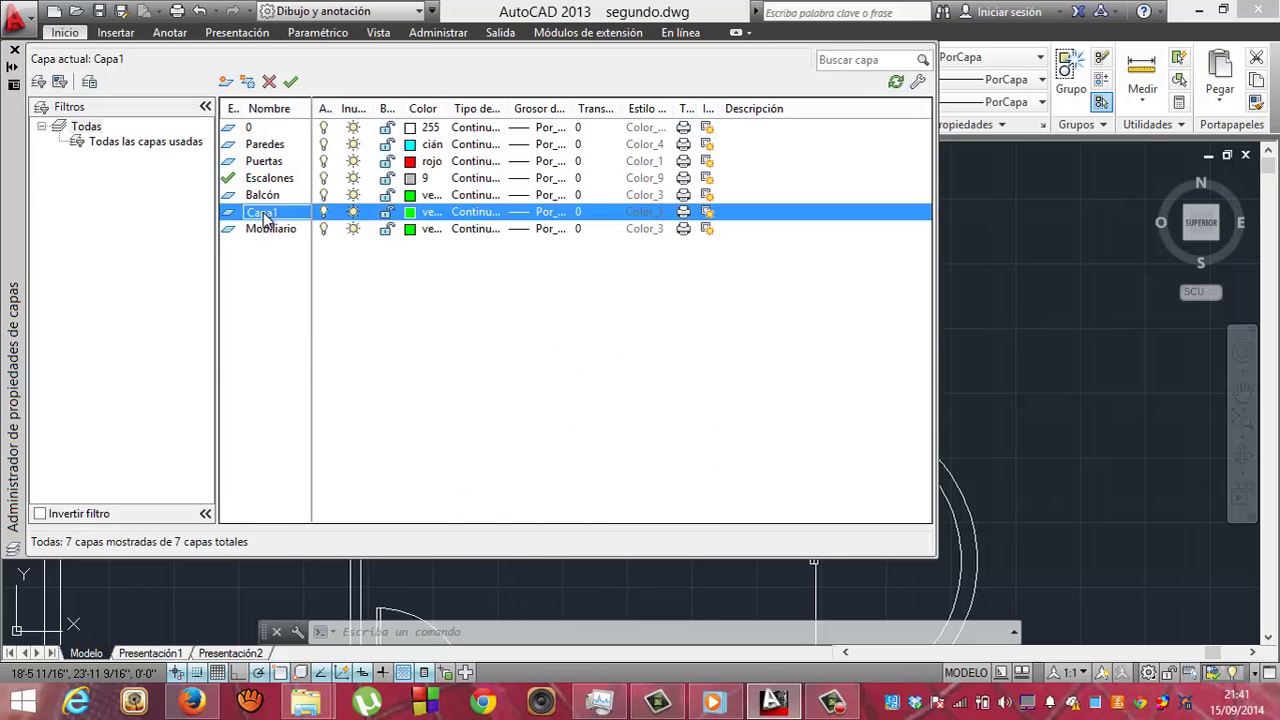
pyautogui.click(270, 82)
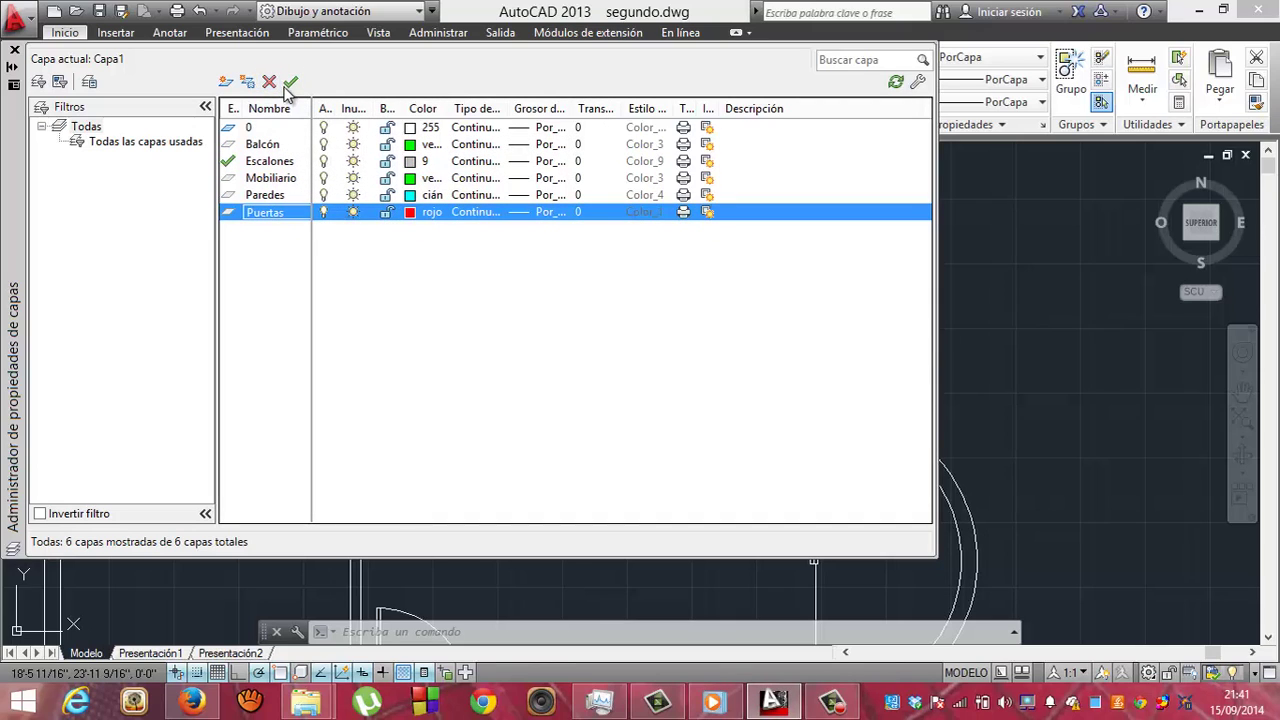
# Make the Mobiliario layer magenta (colour 6)
pyautogui.click(410, 180)
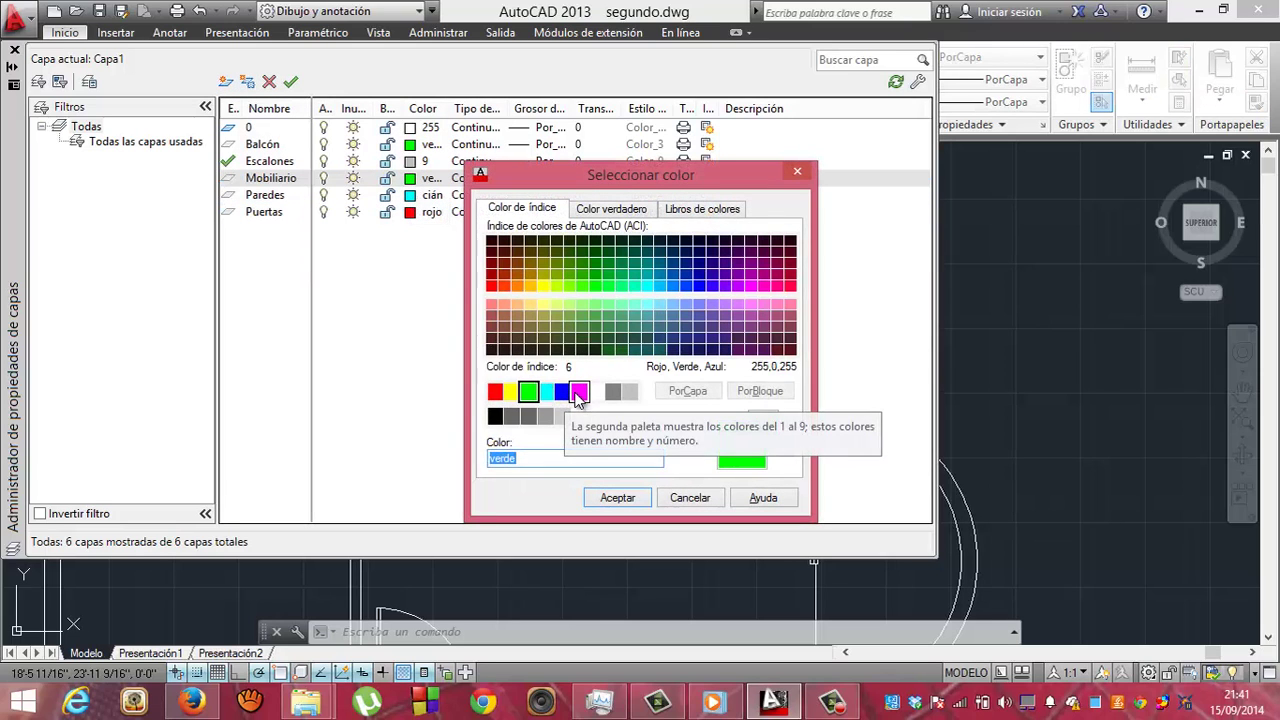
pyautogui.click(578, 393)
pyautogui.click(615, 499)
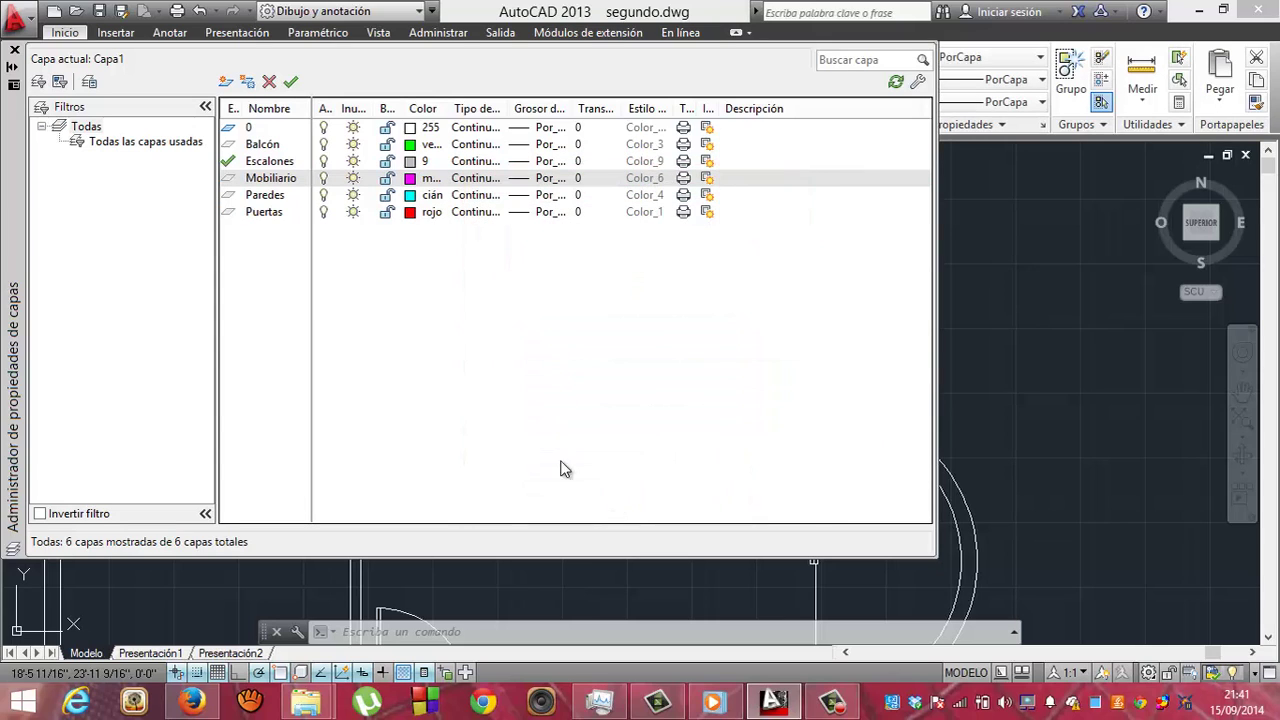
# Create a new layer named Dinteles coloured yellow
pyautogui.click(226, 82)
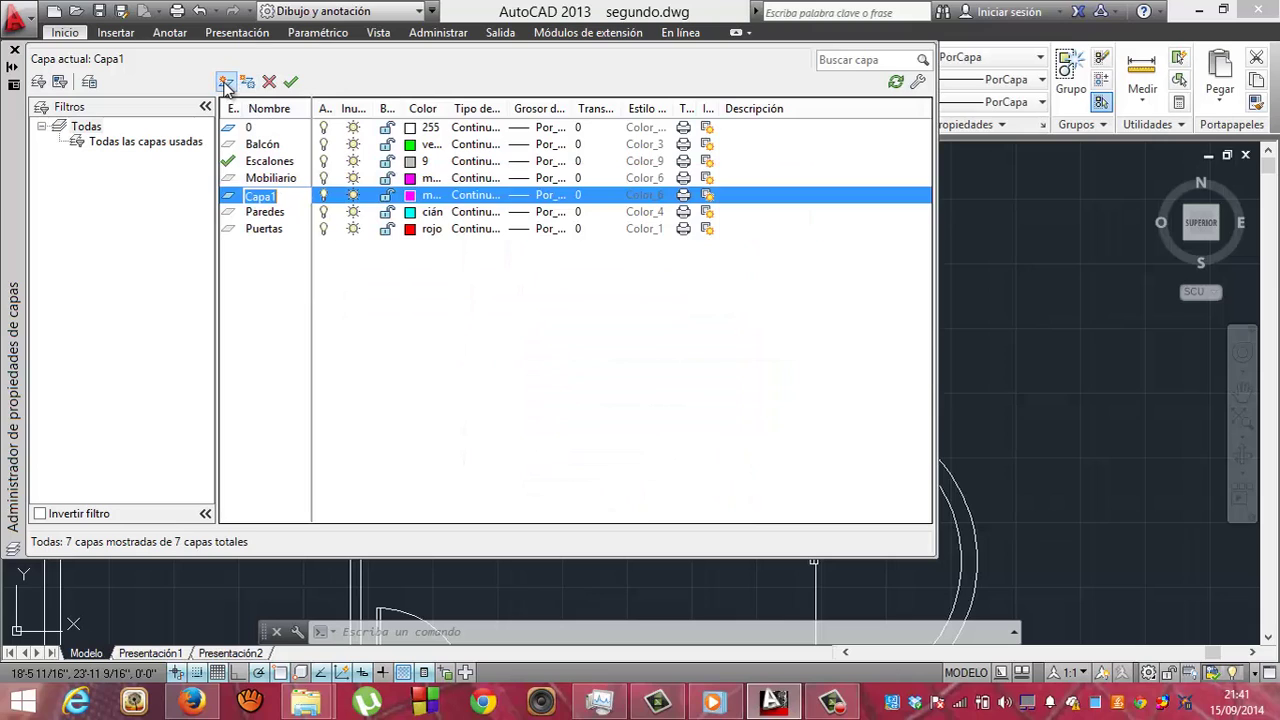
pyautogui.click(226, 82)
pyautogui.write('Dinteles')
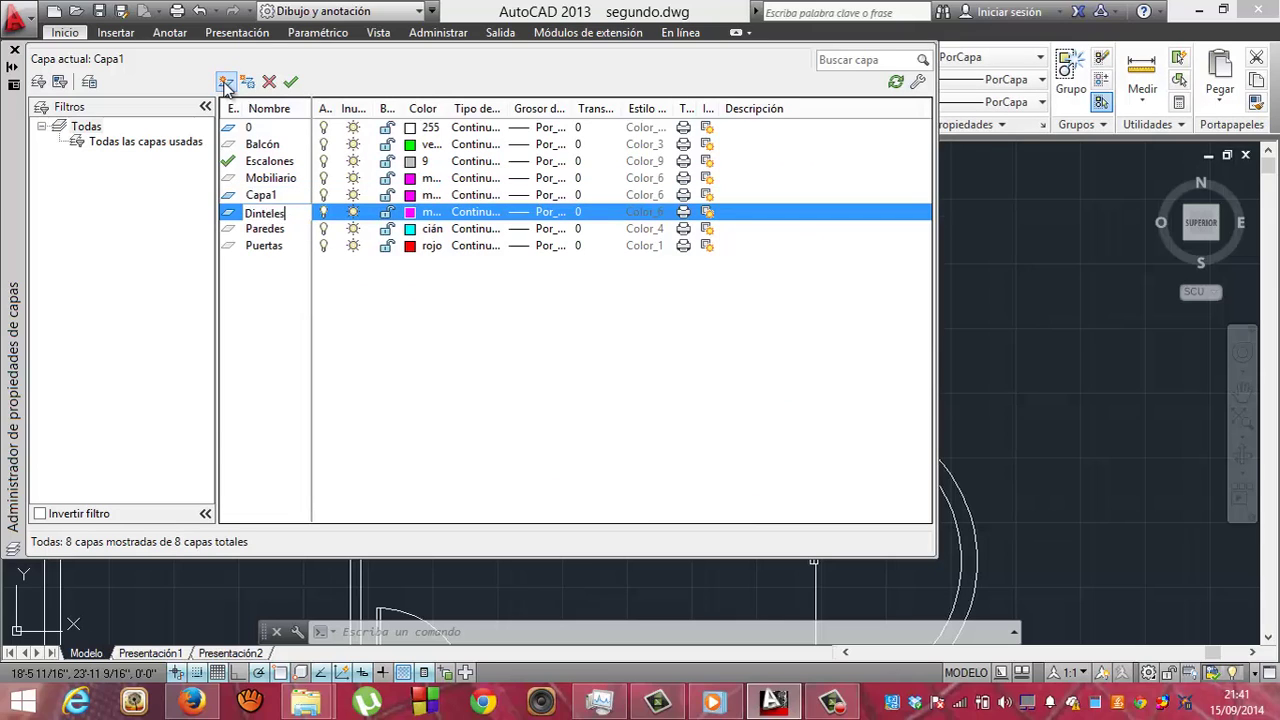
pyautogui.press('Return')
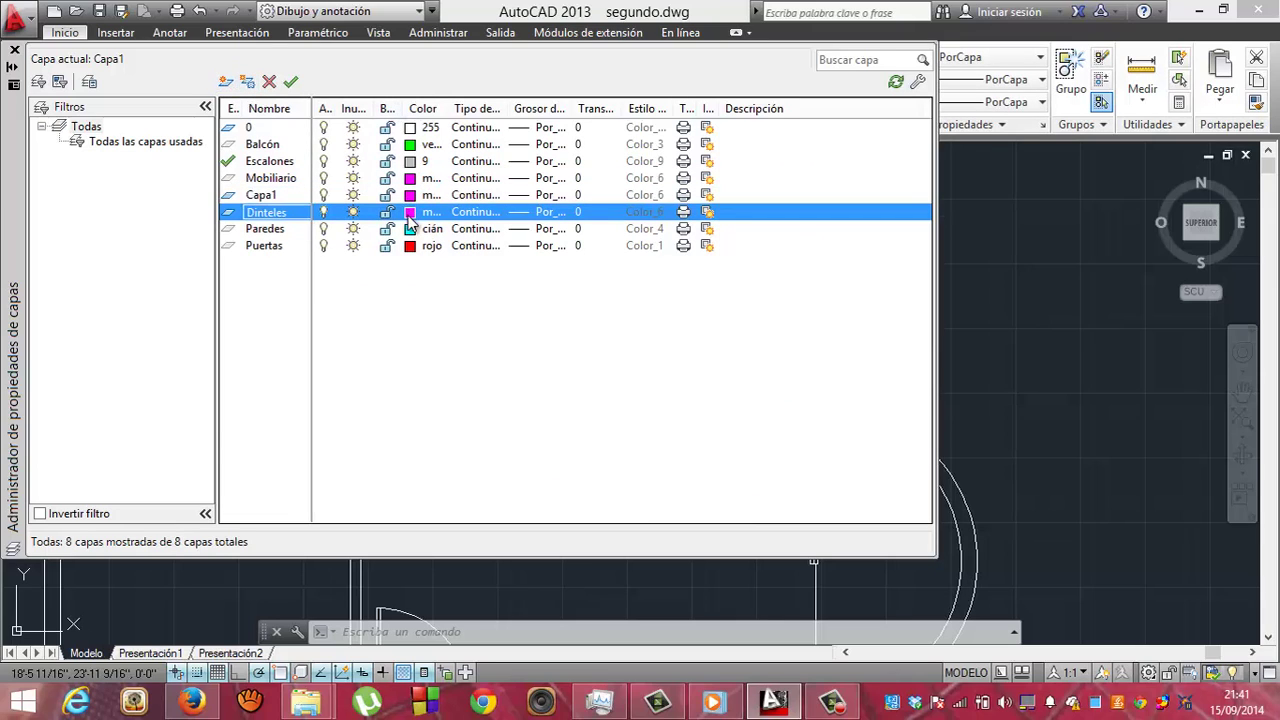
pyautogui.click(408, 215)
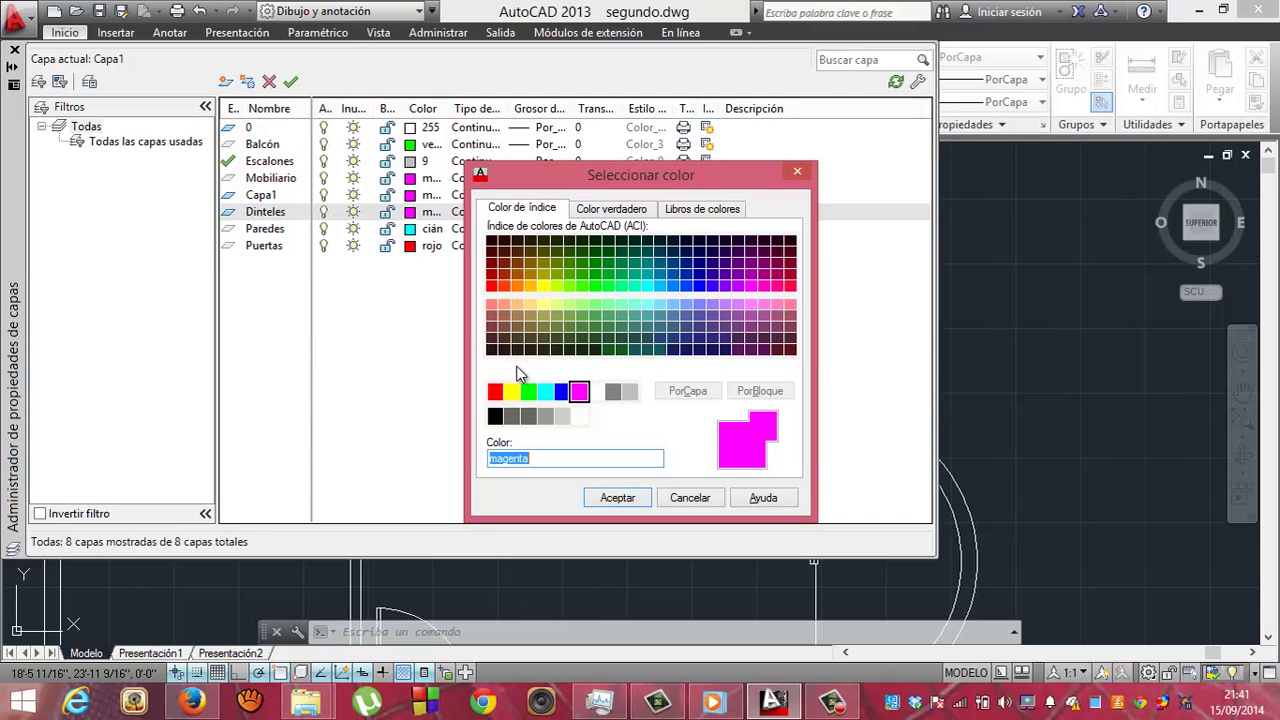
pyautogui.click(511, 391)
pyautogui.click(612, 497)
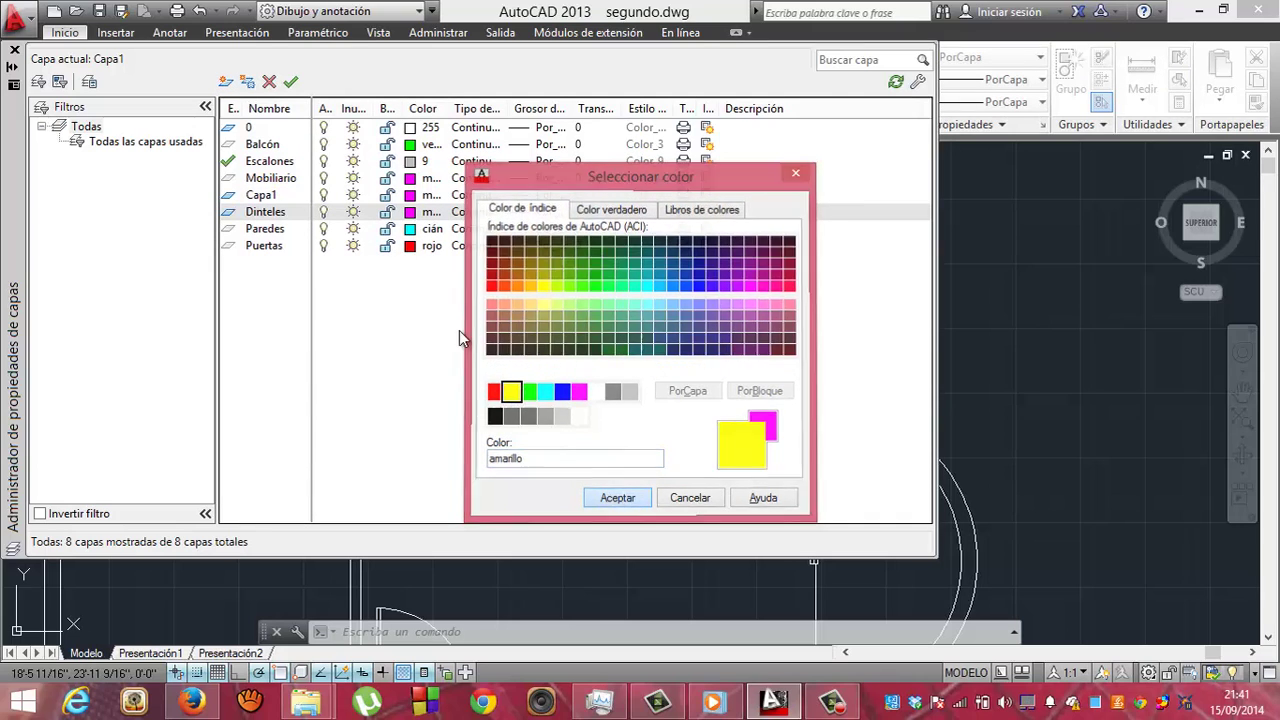
# Rename the extra Capa1 layer to Tejado and make it blue
pyautogui.rightClick(276, 197)
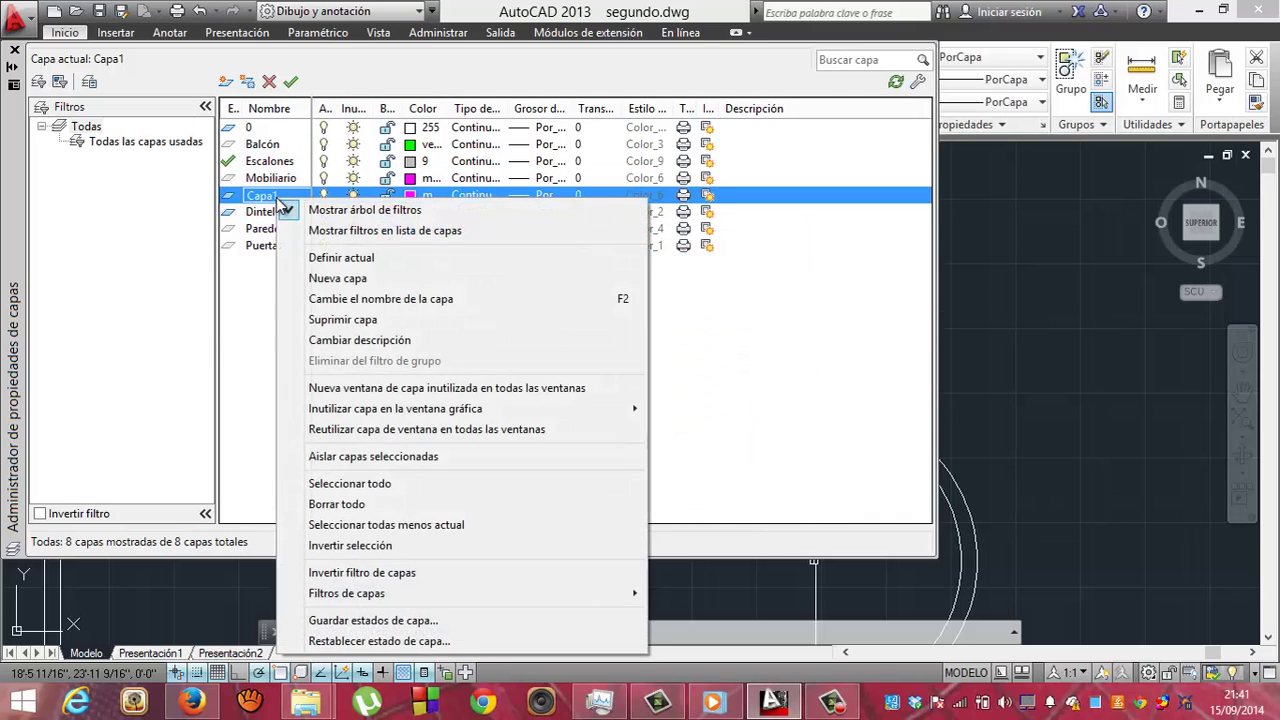
pyautogui.click(365, 300)
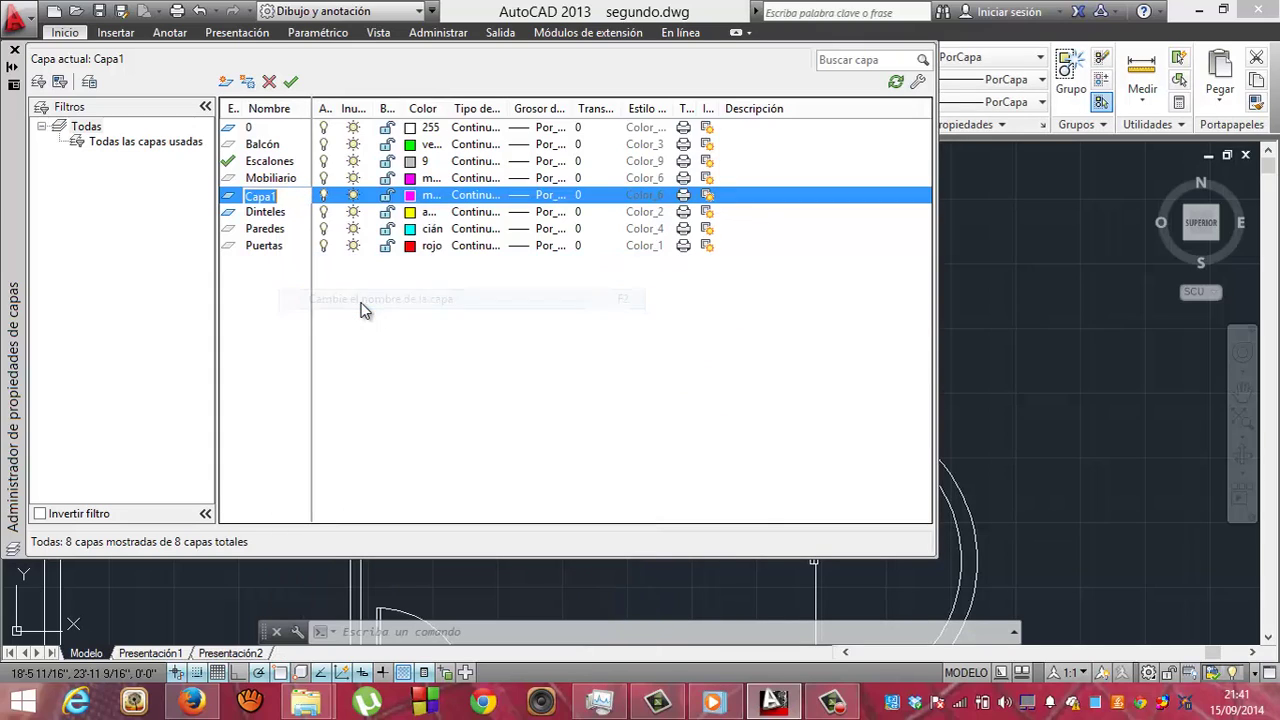
pyautogui.write('Tej')
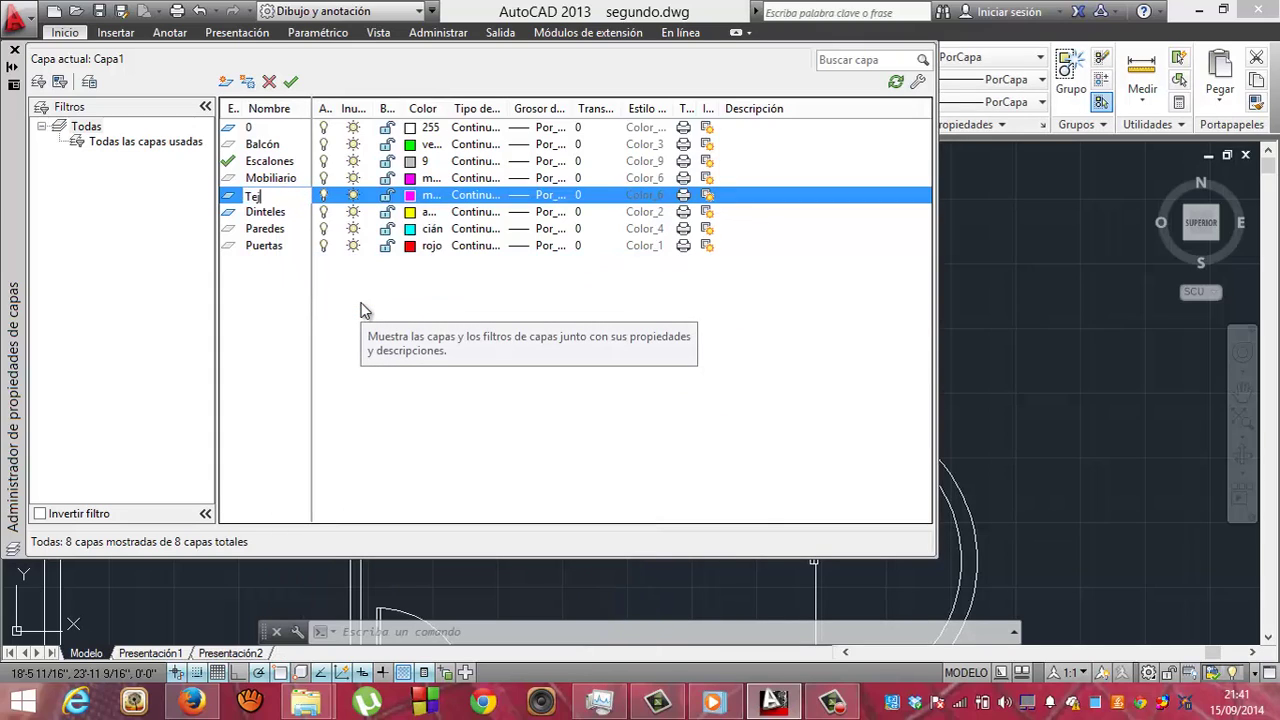
pyautogui.write('ado')
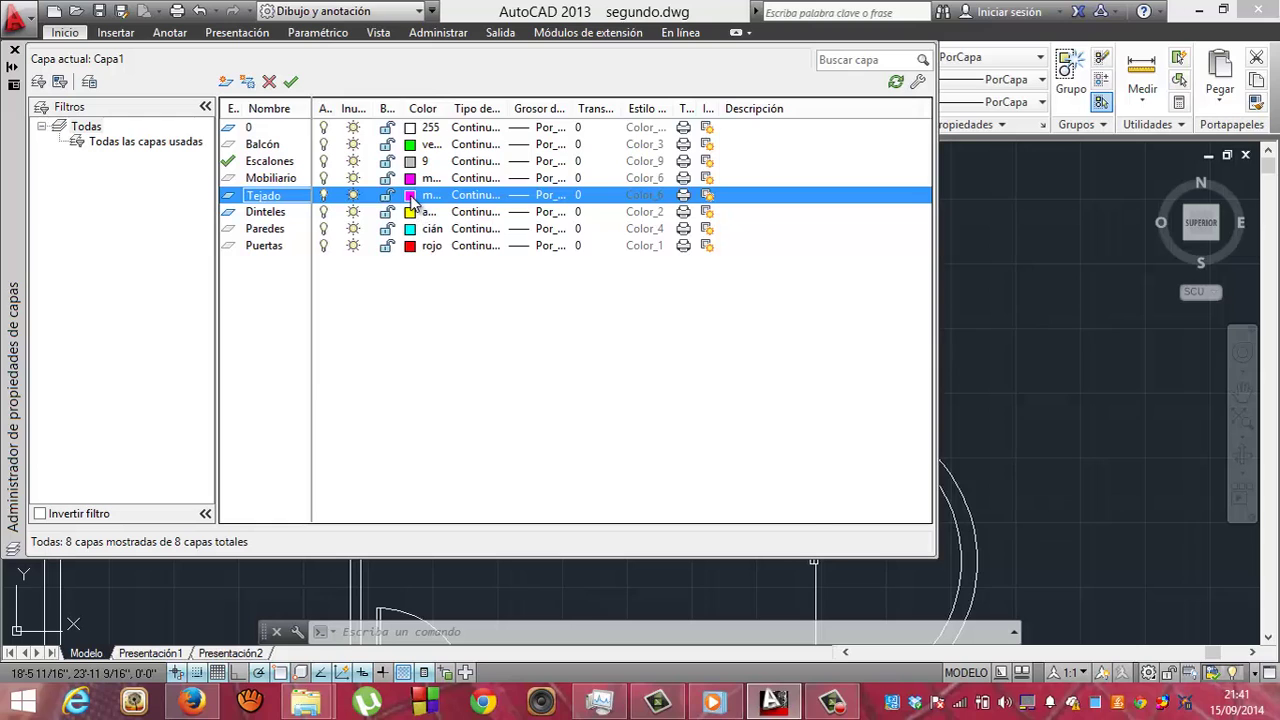
pyautogui.click(412, 195)
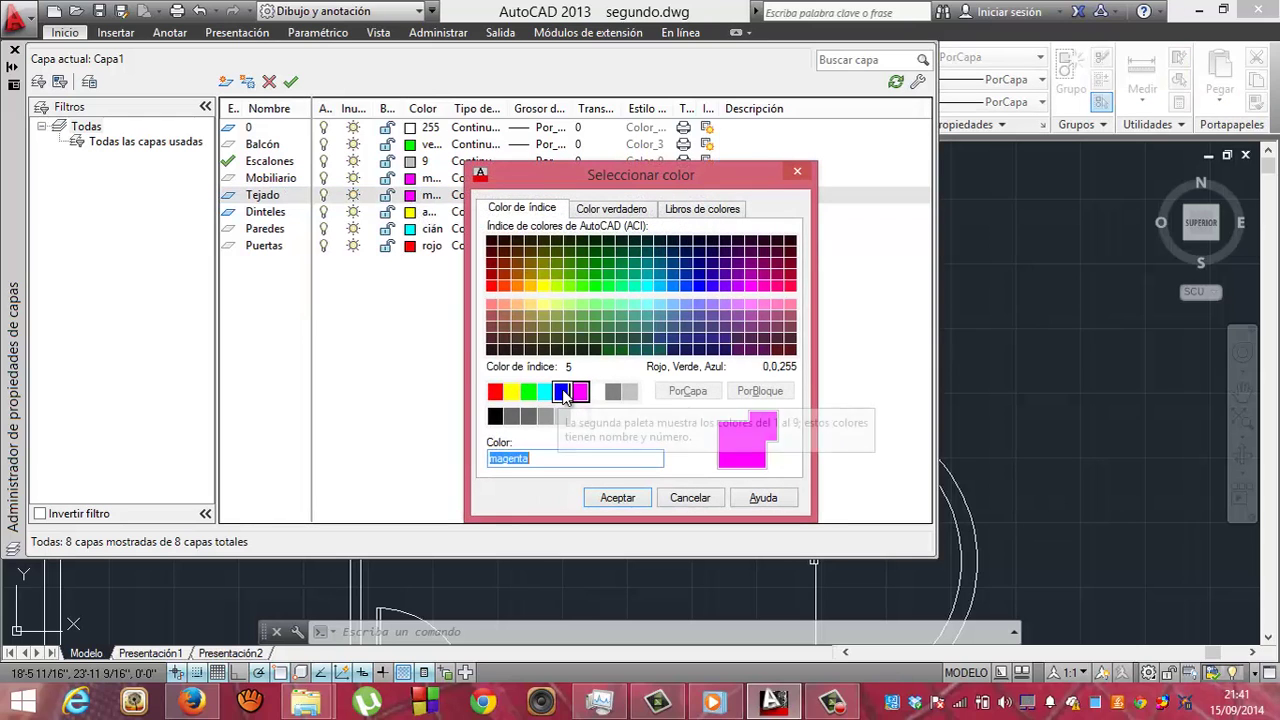
pyautogui.click(561, 391)
pyautogui.click(616, 497)
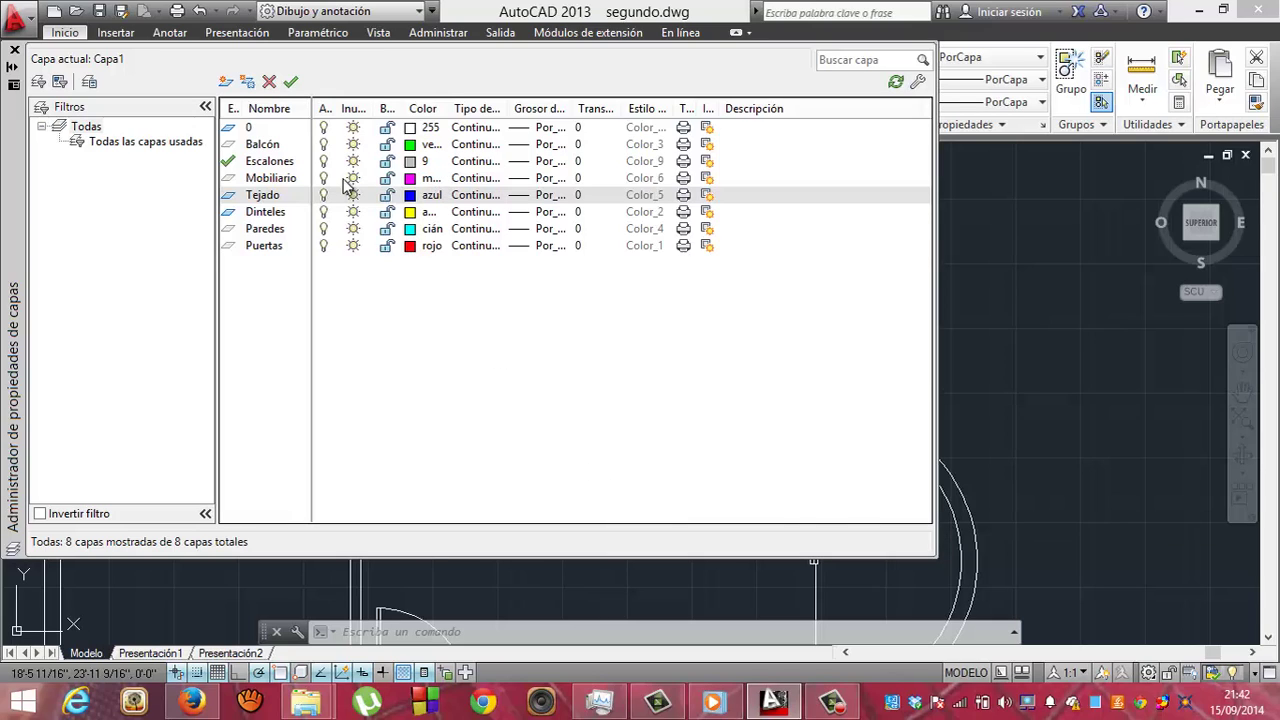
pyautogui.click(418, 179)
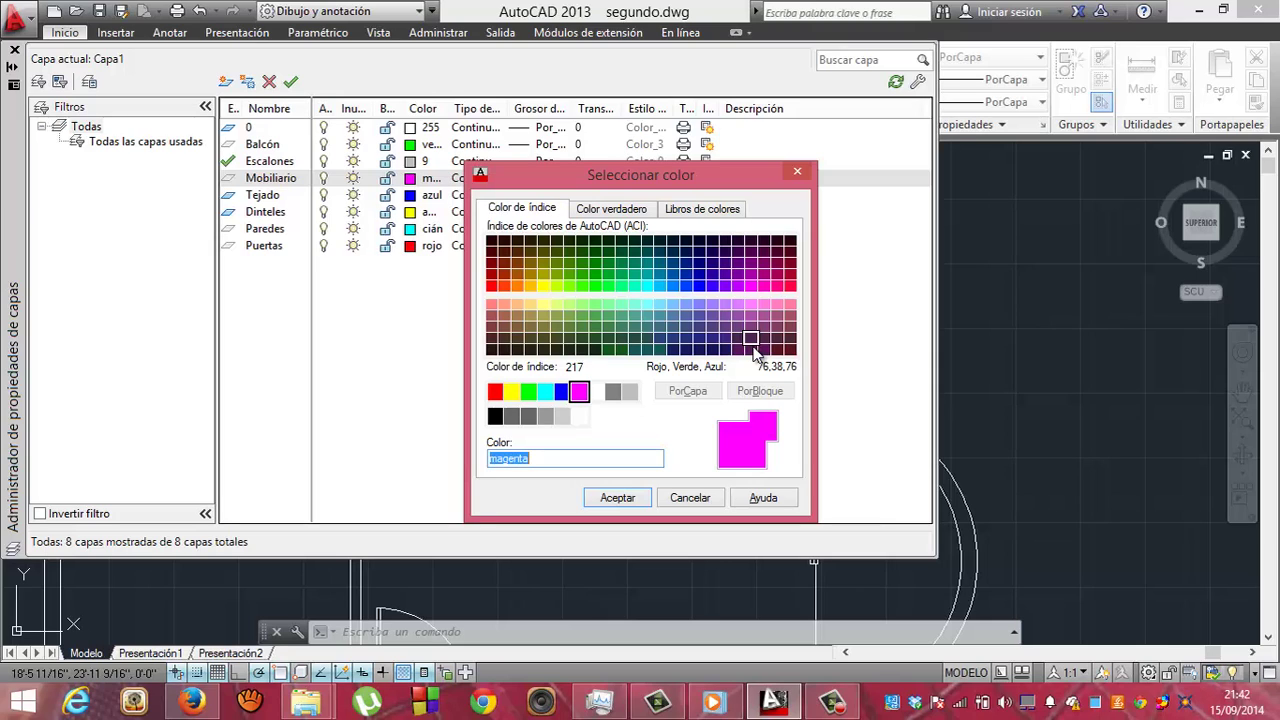
# Experiment with an HSL true colour for Mobiliario, shifting it toward violet-blue
pyautogui.click(599, 211)
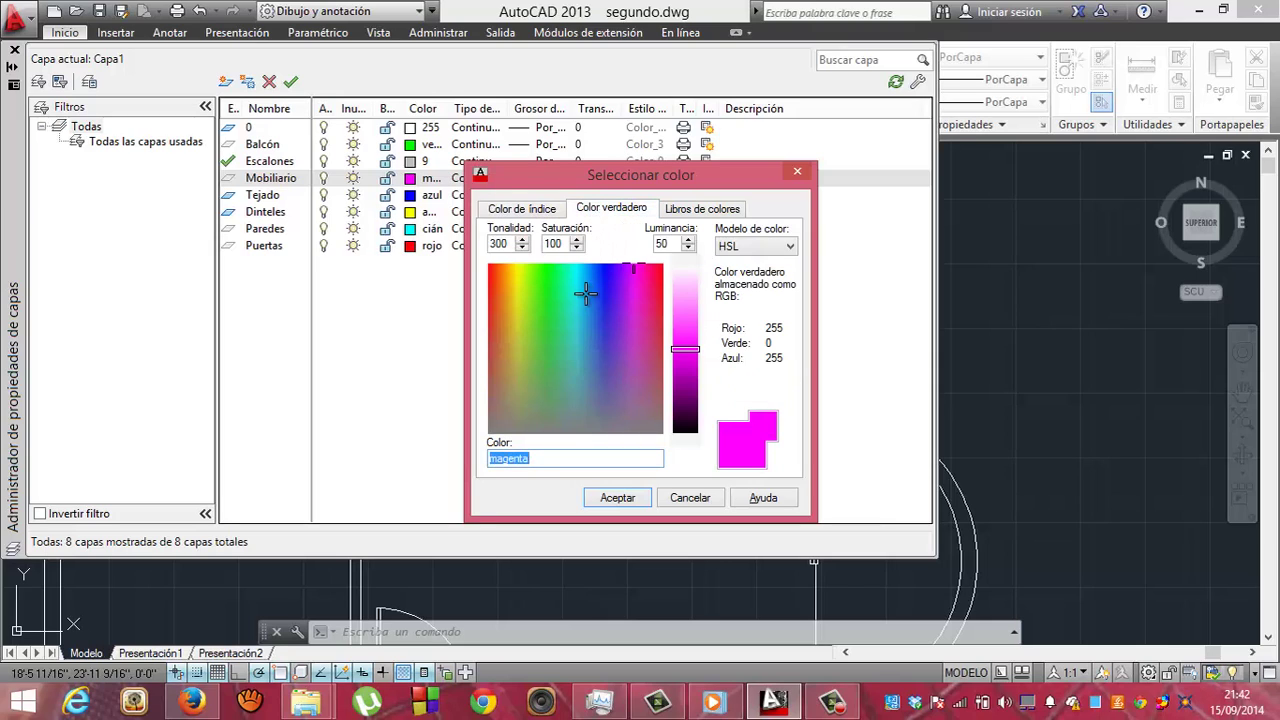
pyautogui.moveTo(586, 291); pyautogui.dragTo(609, 318)
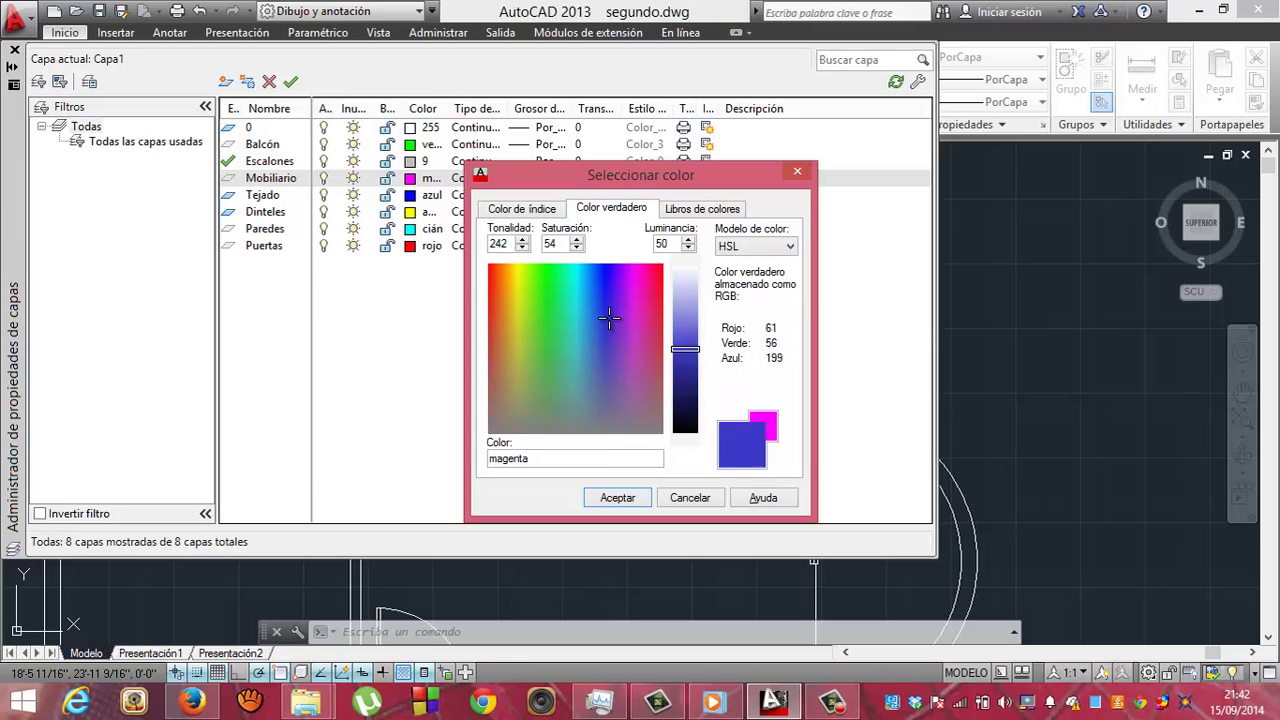
pyautogui.moveTo(609, 318); pyautogui.dragTo(611, 328)
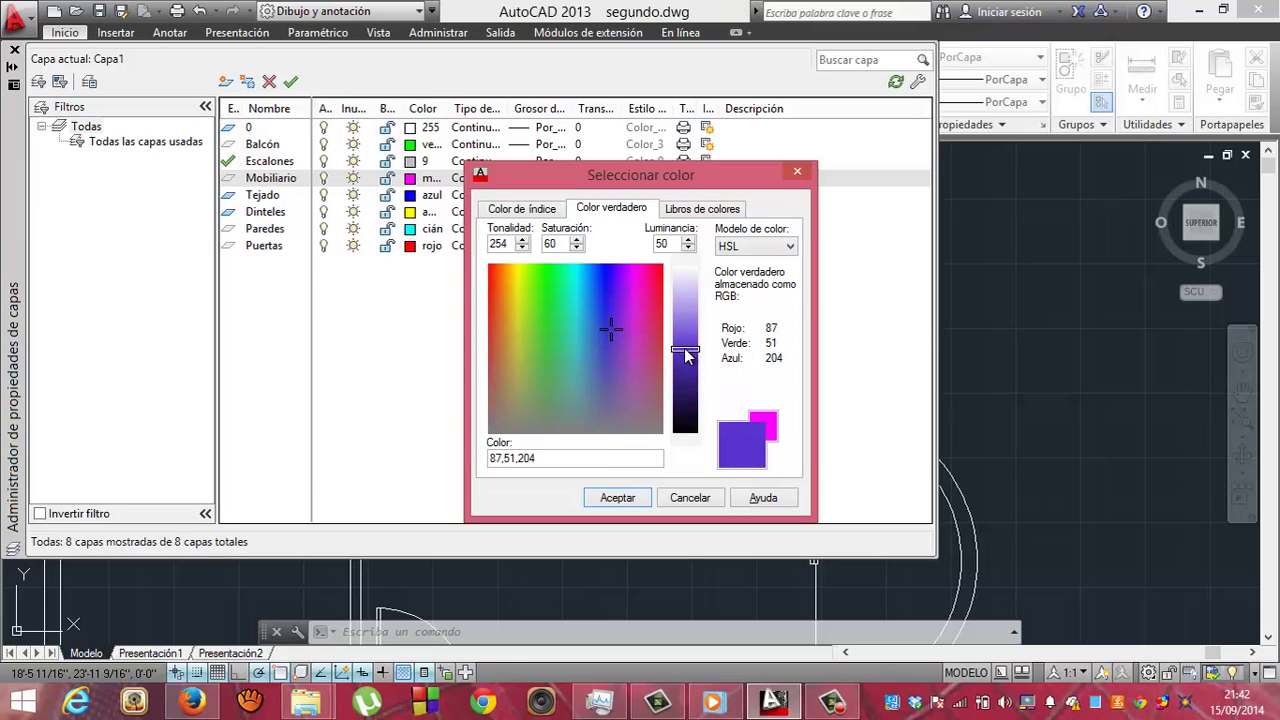
pyautogui.moveTo(686, 356)
pyautogui.mouseDown()
pyautogui.moveTo(684, 316)
pyautogui.moveTo(684, 370)
pyautogui.mouseUp()
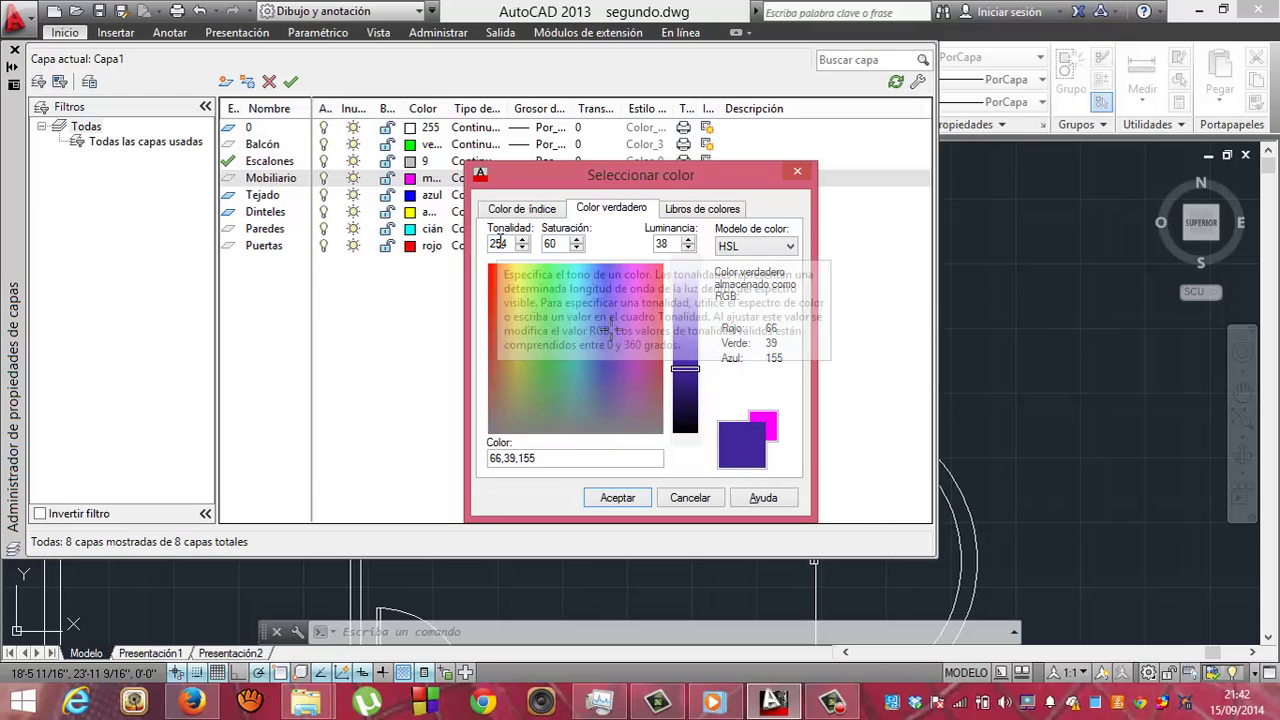
pyautogui.click(677, 211)
pyautogui.click(610, 209)
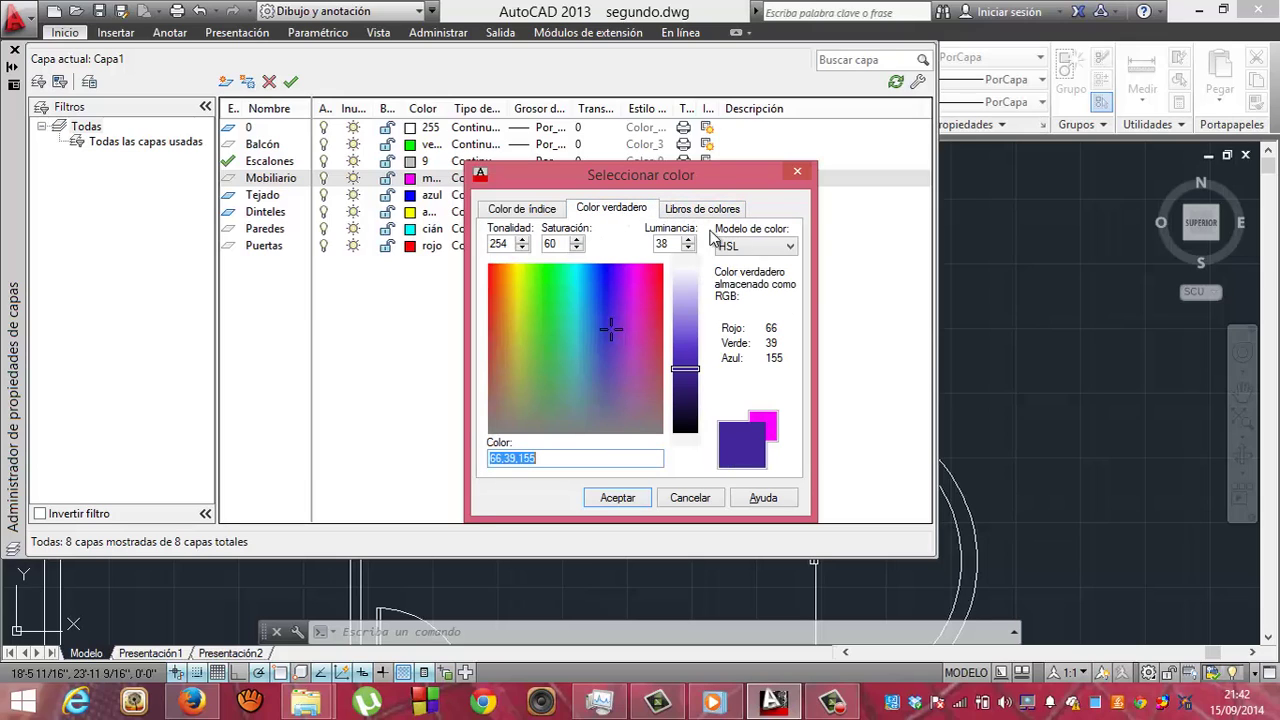
# Switch the colour model to RGB and set the sliders to 0,255,255 (cyan)
pyautogui.click(790, 250)
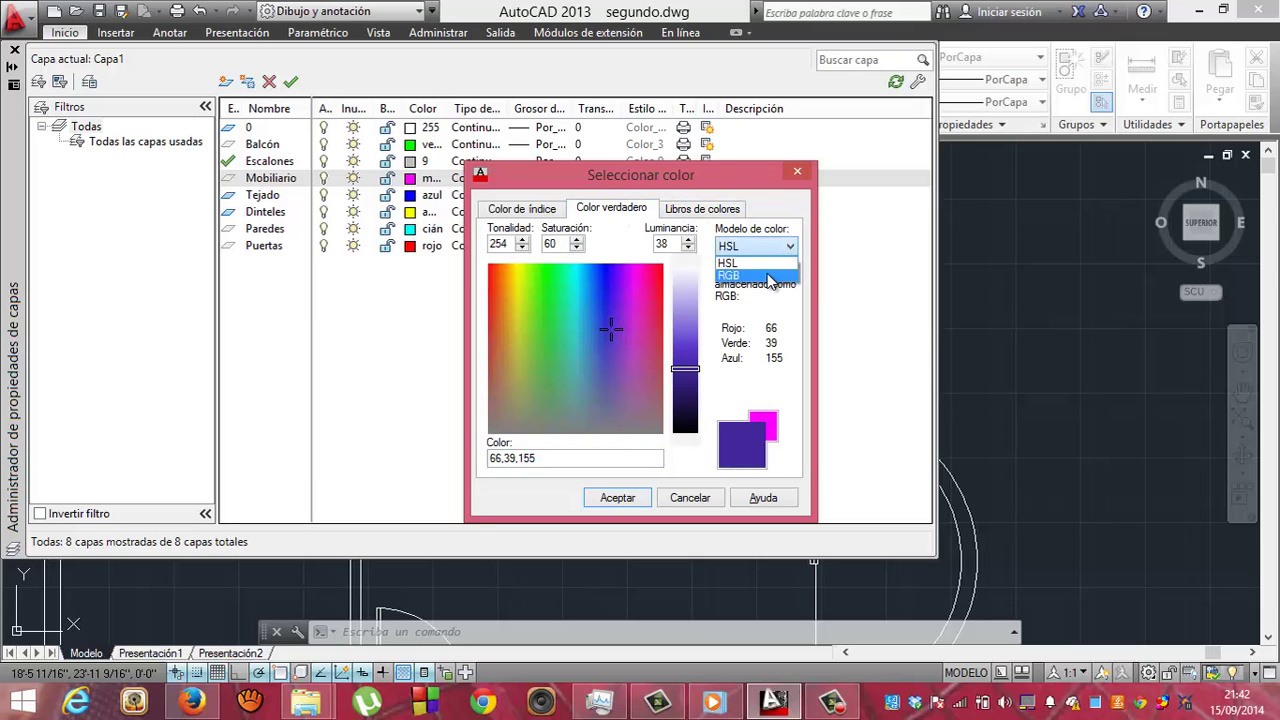
pyautogui.click(772, 265)
pyautogui.moveTo(543, 273); pyautogui.dragTo(466, 308)
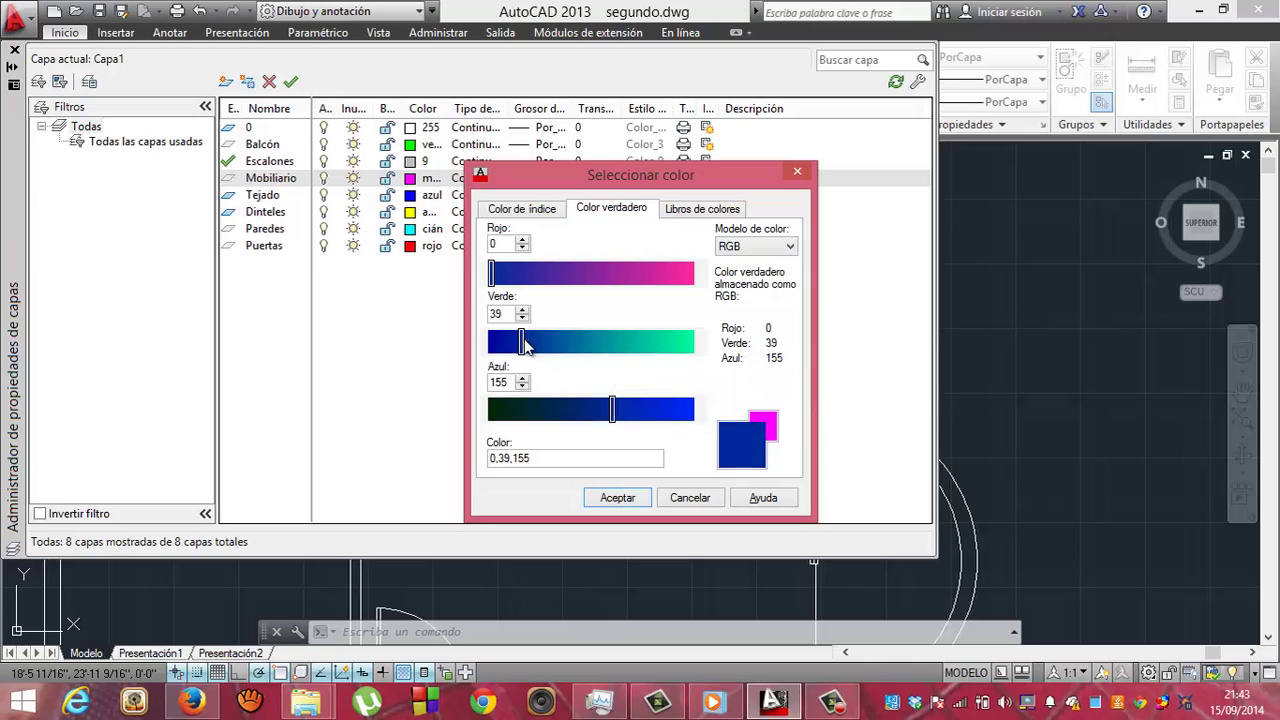
pyautogui.moveTo(525, 343); pyautogui.dragTo(720, 370)
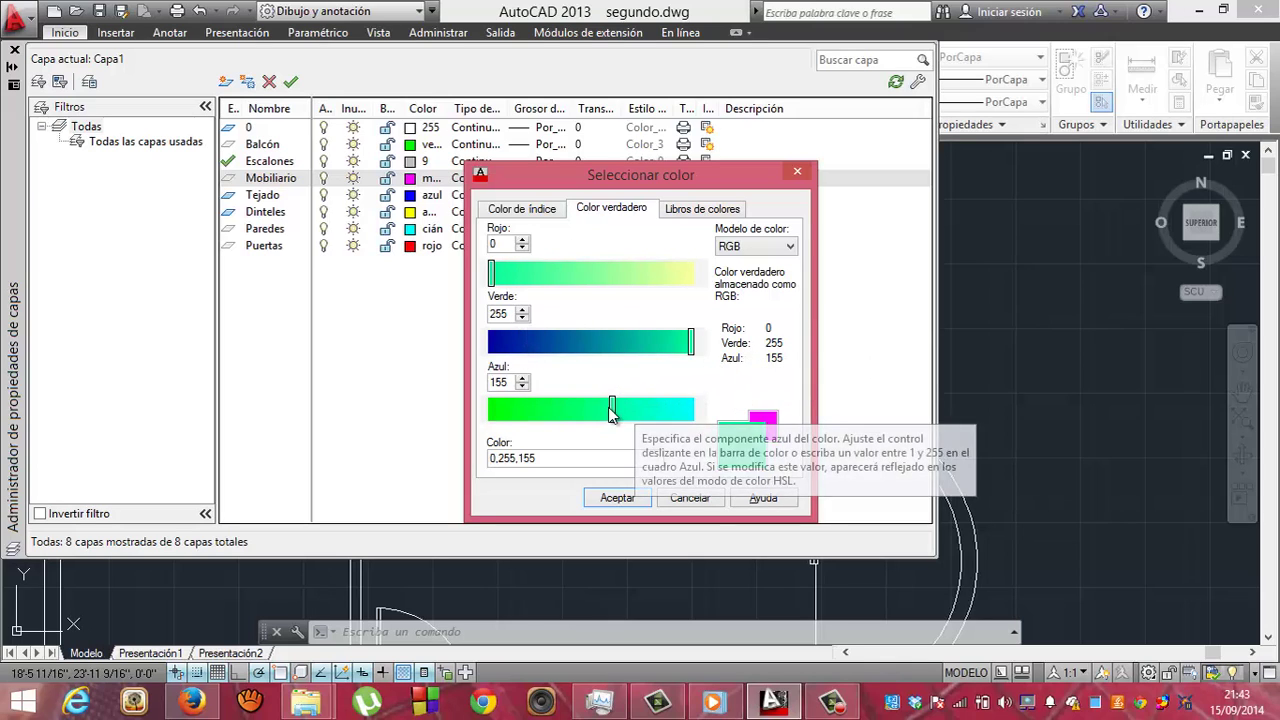
pyautogui.moveTo(610, 410); pyautogui.dragTo(397, 449)
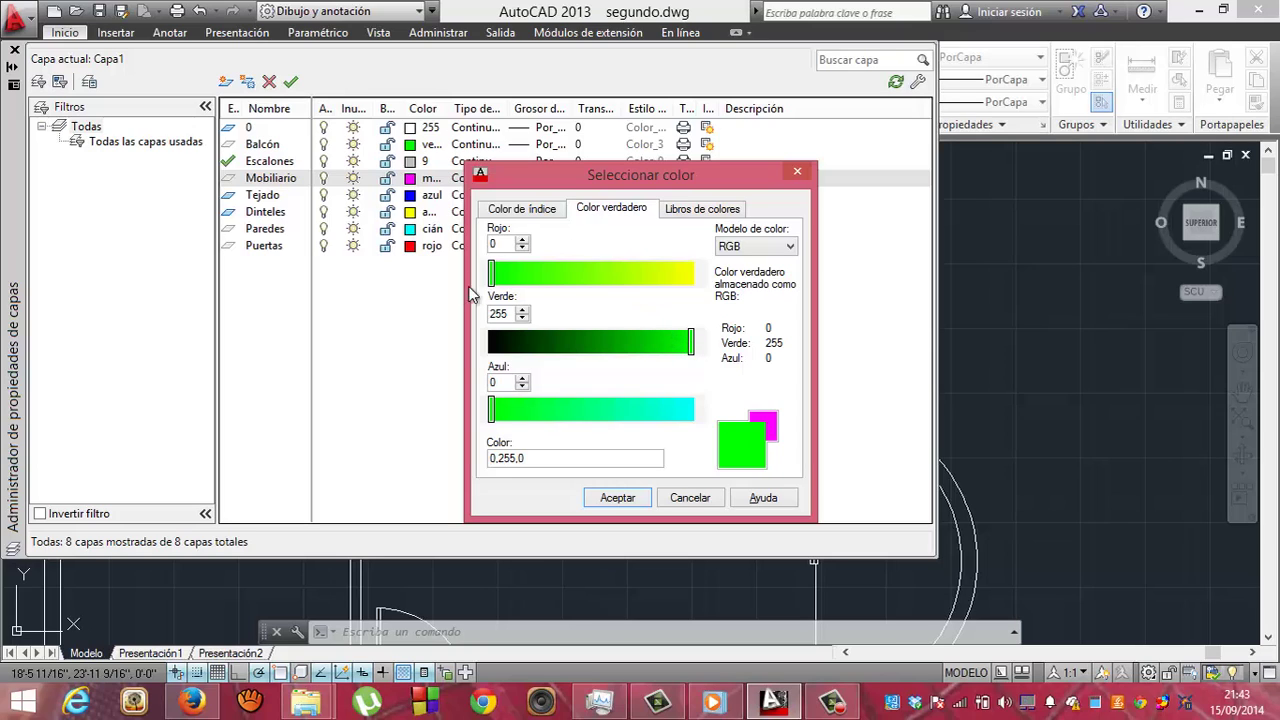
pyautogui.moveTo(493, 278); pyautogui.dragTo(820, 296)
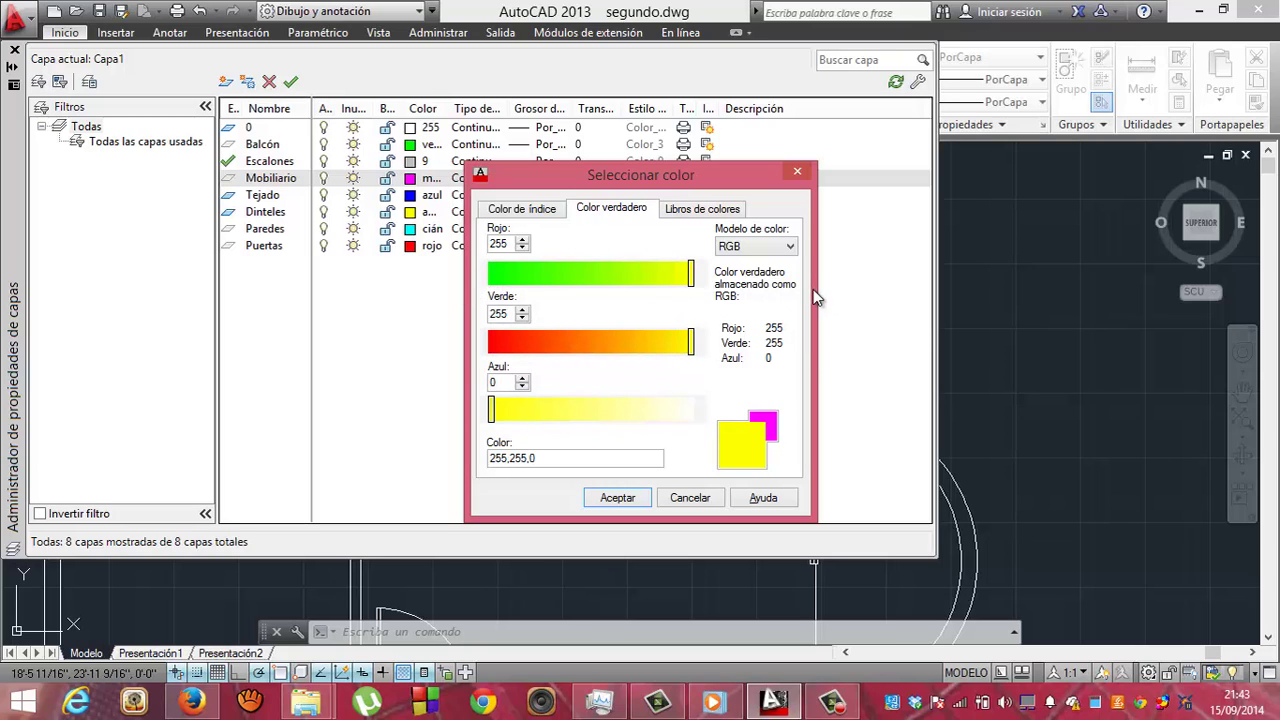
pyautogui.moveTo(493, 408); pyautogui.dragTo(692, 420)
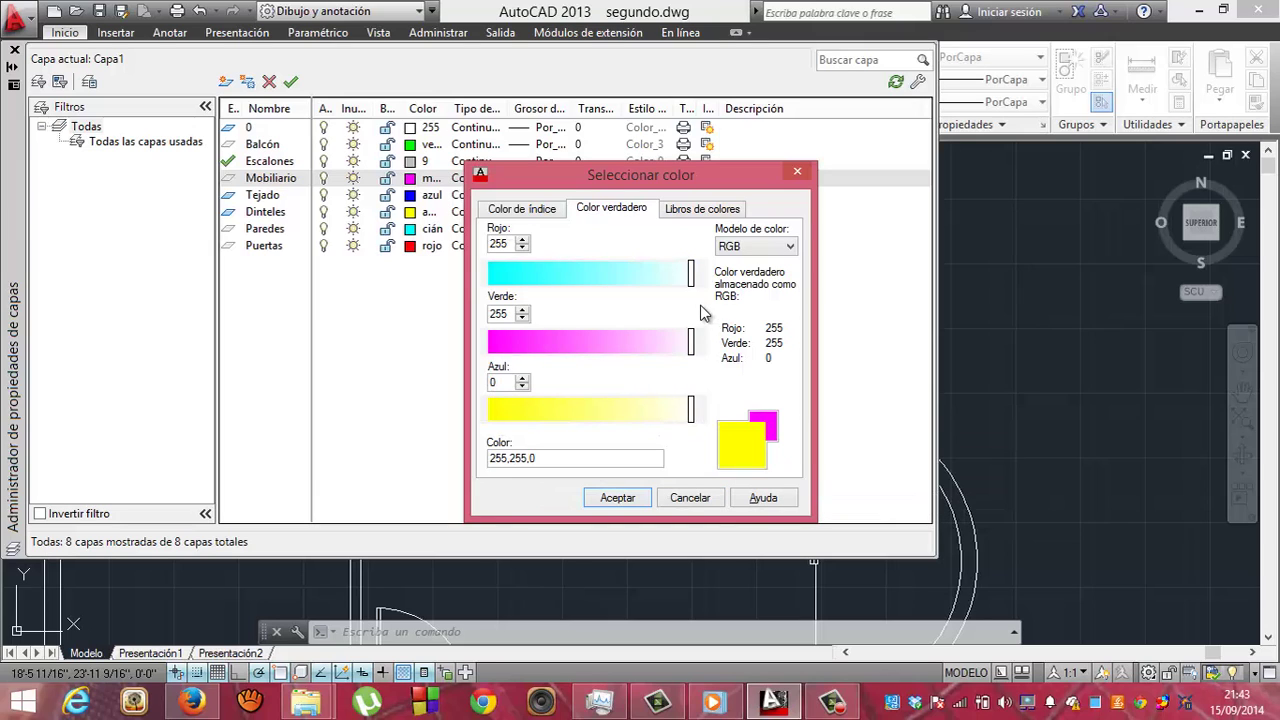
pyautogui.moveTo(690, 272); pyautogui.dragTo(460, 299)
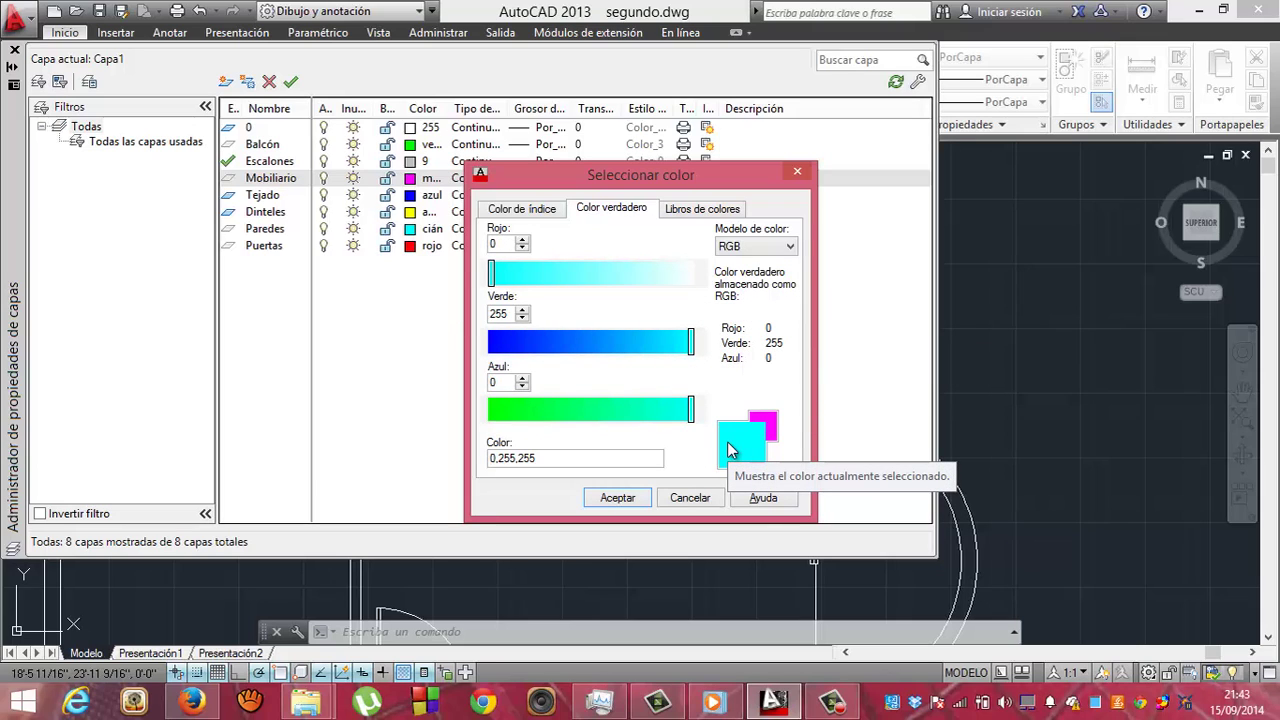
# Browse the colour book swatches, then give the Mobiliario layer index colour cyan
pyautogui.click(677, 210)
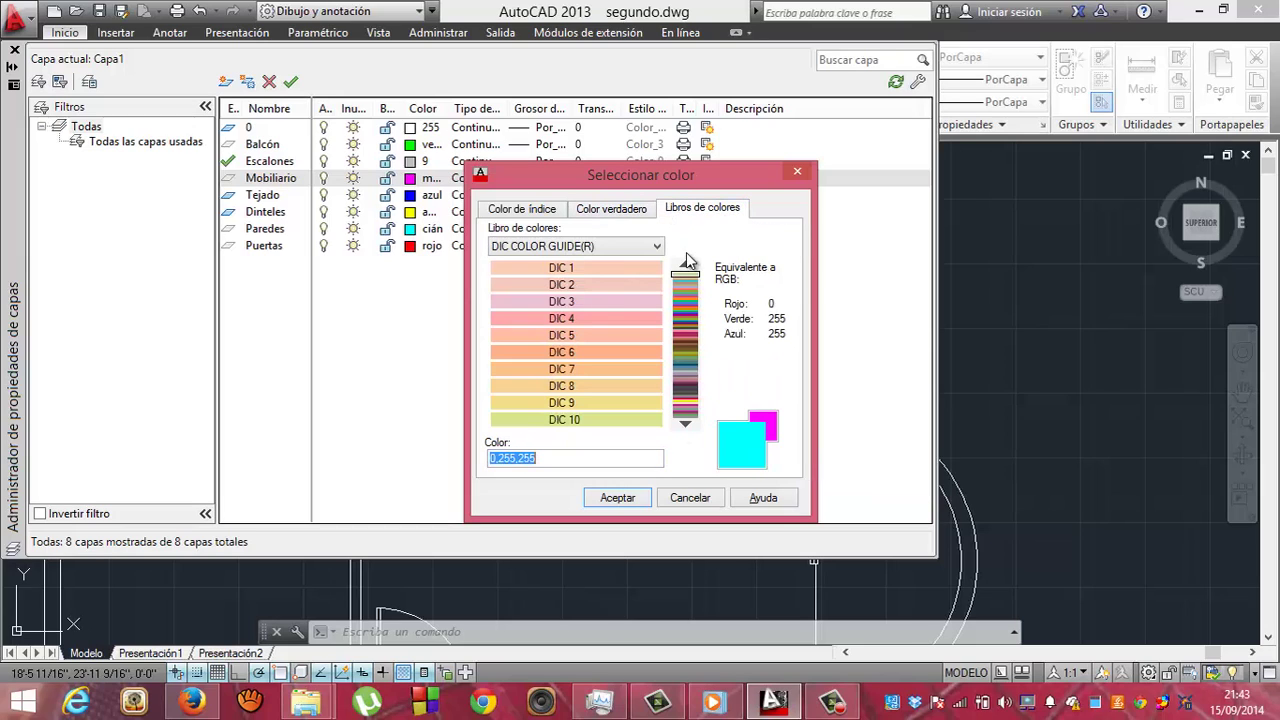
pyautogui.moveTo(685, 270); pyautogui.dragTo(684, 338)
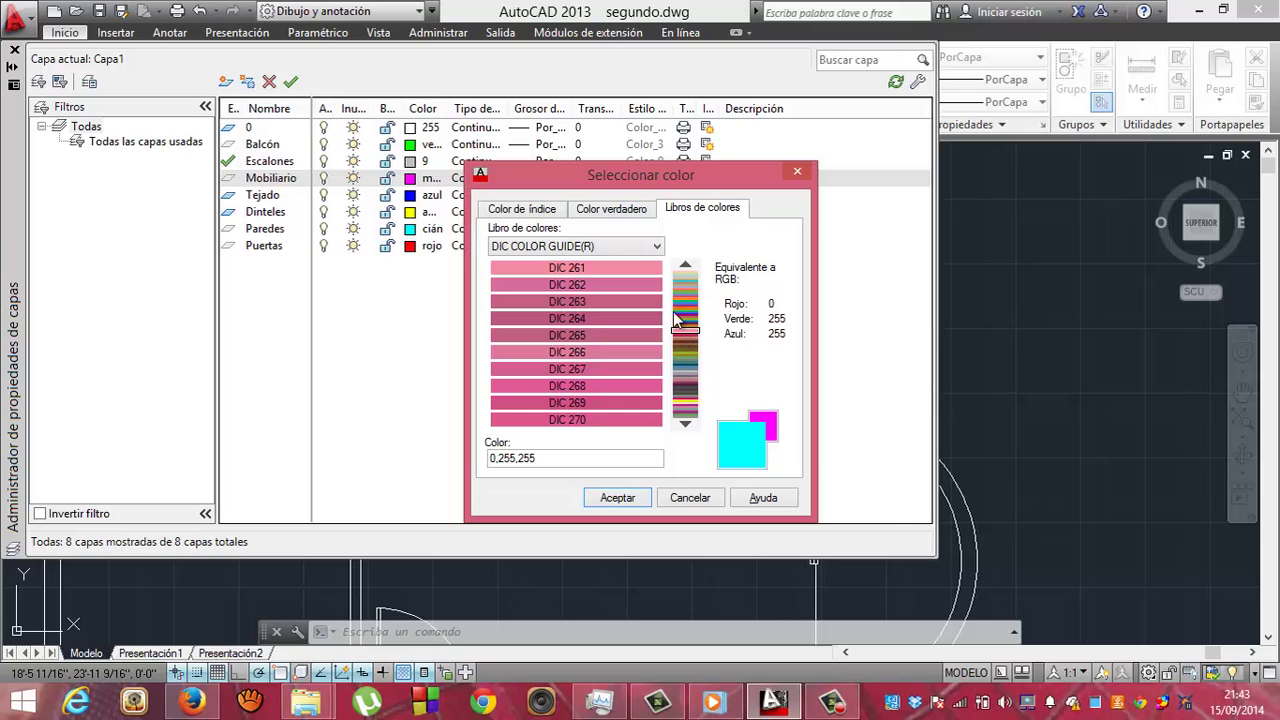
pyautogui.click(540, 212)
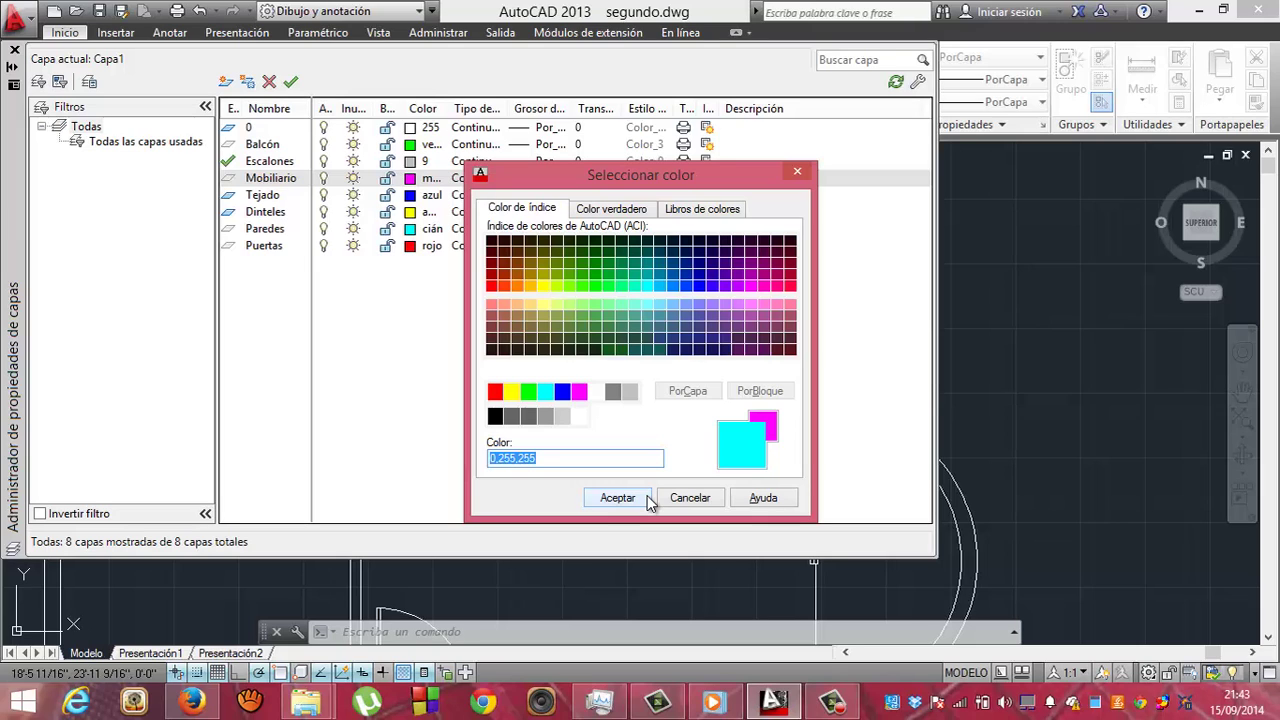
pyautogui.click(647, 498)
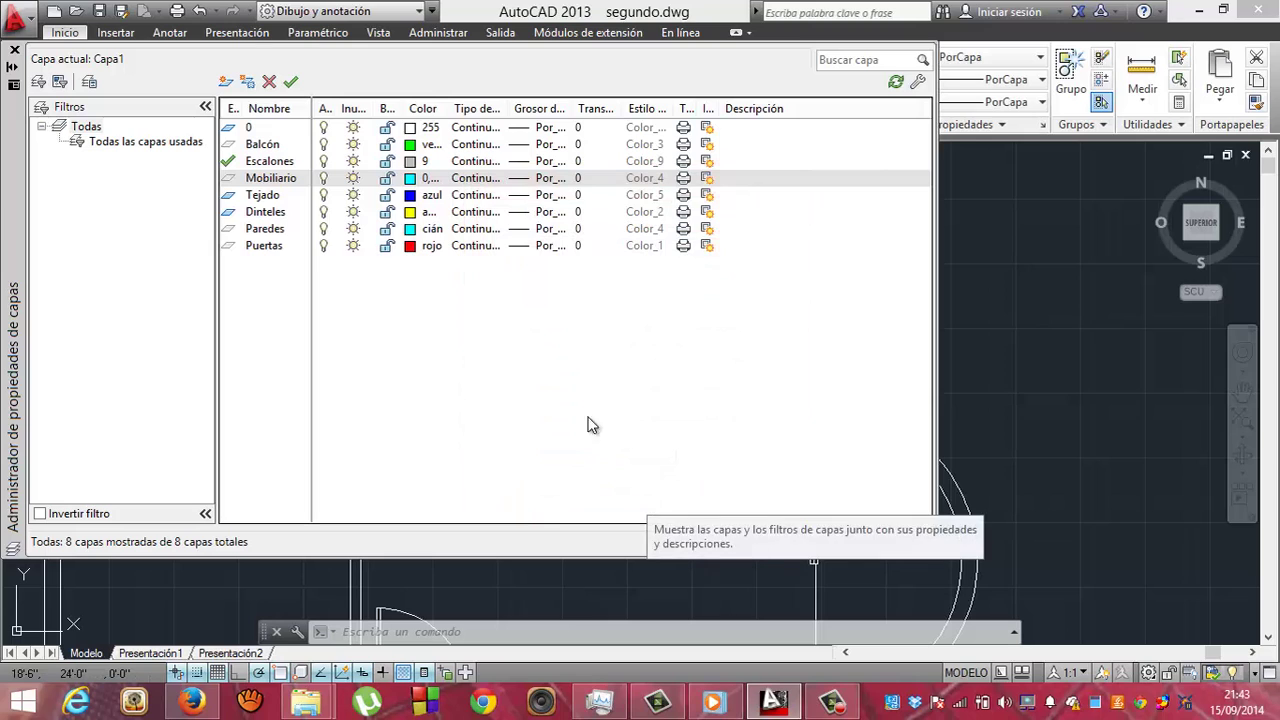
# Reopen Mobiliario's colour and browse the PANTONE+ Solid Coated and PANTONE f + h Cotton books
pyautogui.click(412, 178)
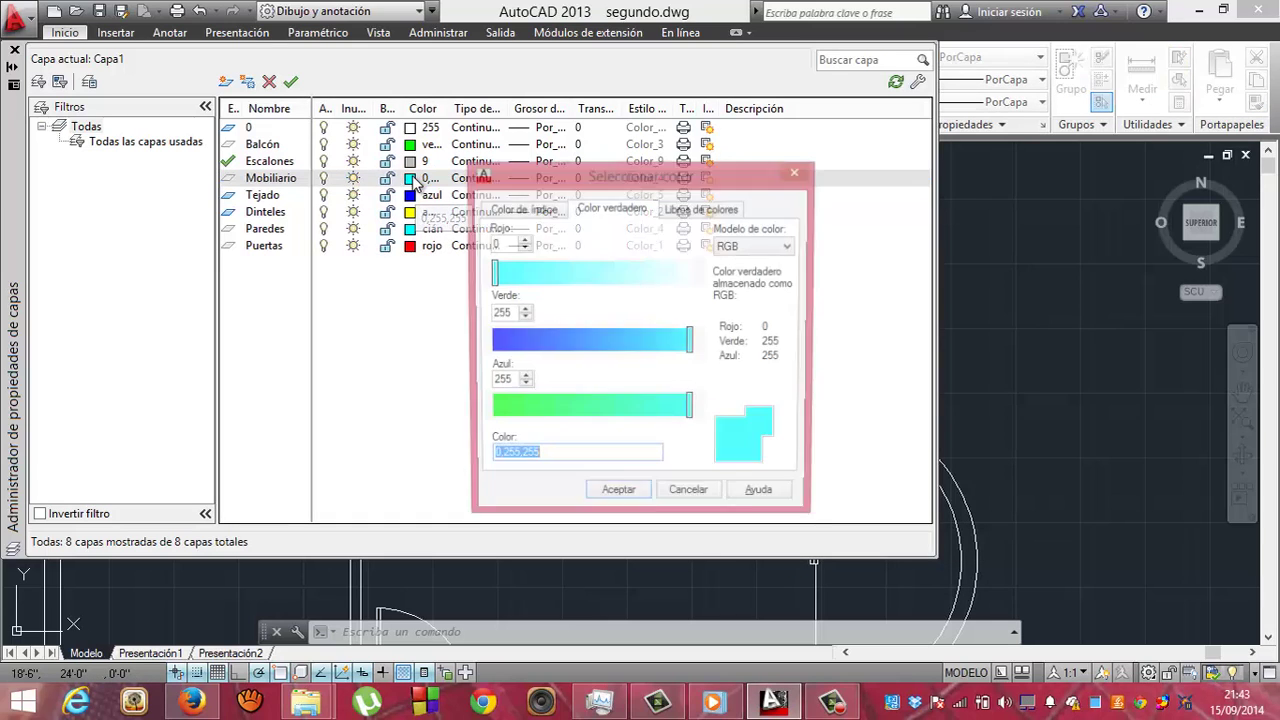
pyautogui.click(518, 212)
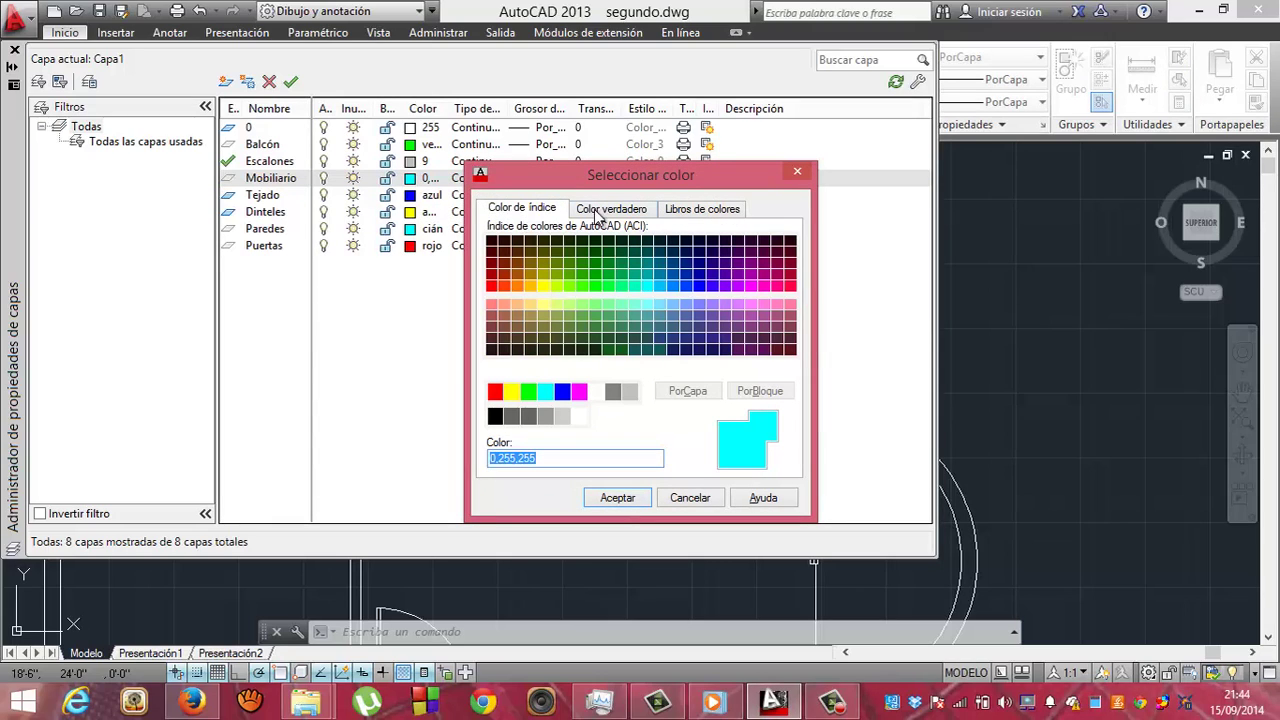
pyautogui.click(673, 212)
pyautogui.click(658, 245)
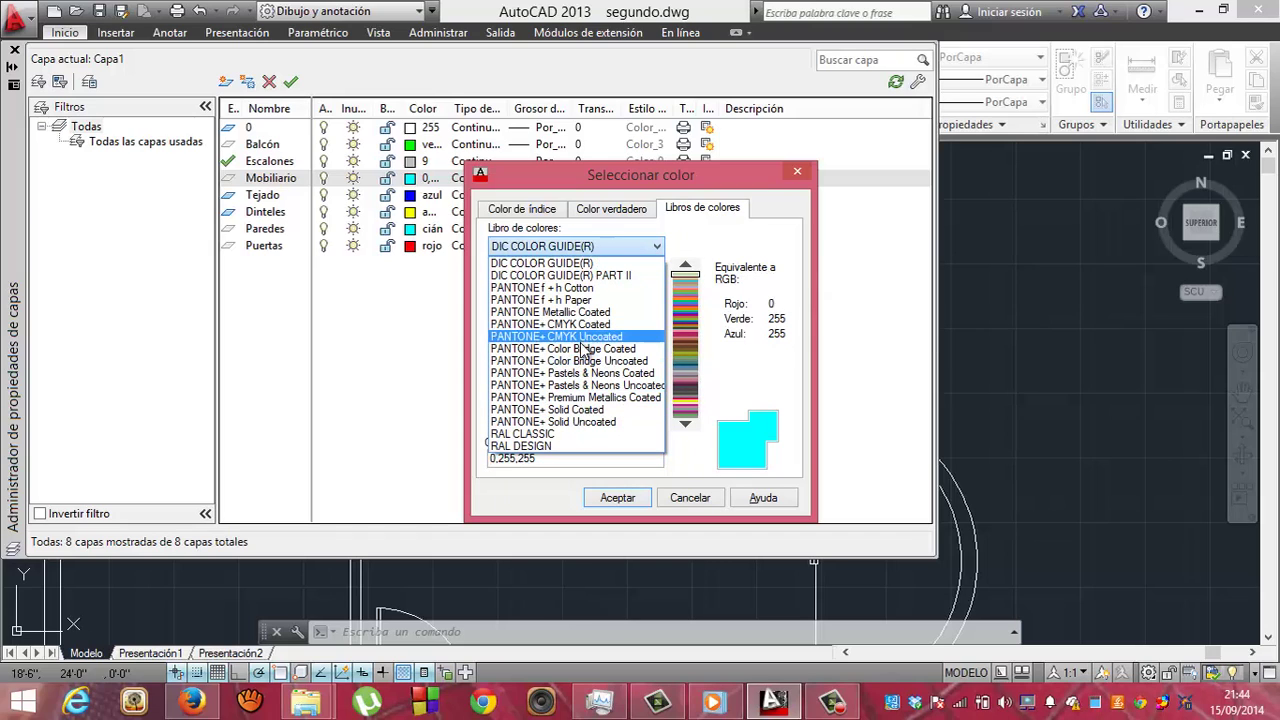
pyautogui.click(572, 409)
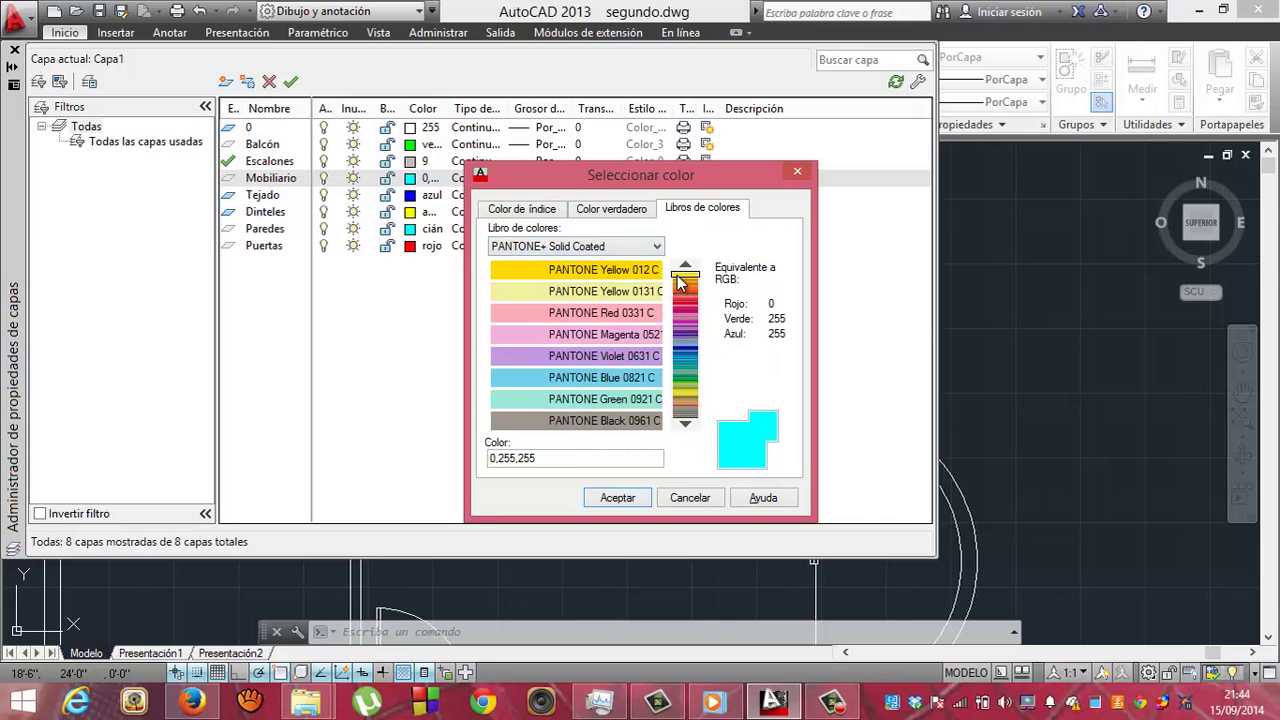
pyautogui.click(680, 318)
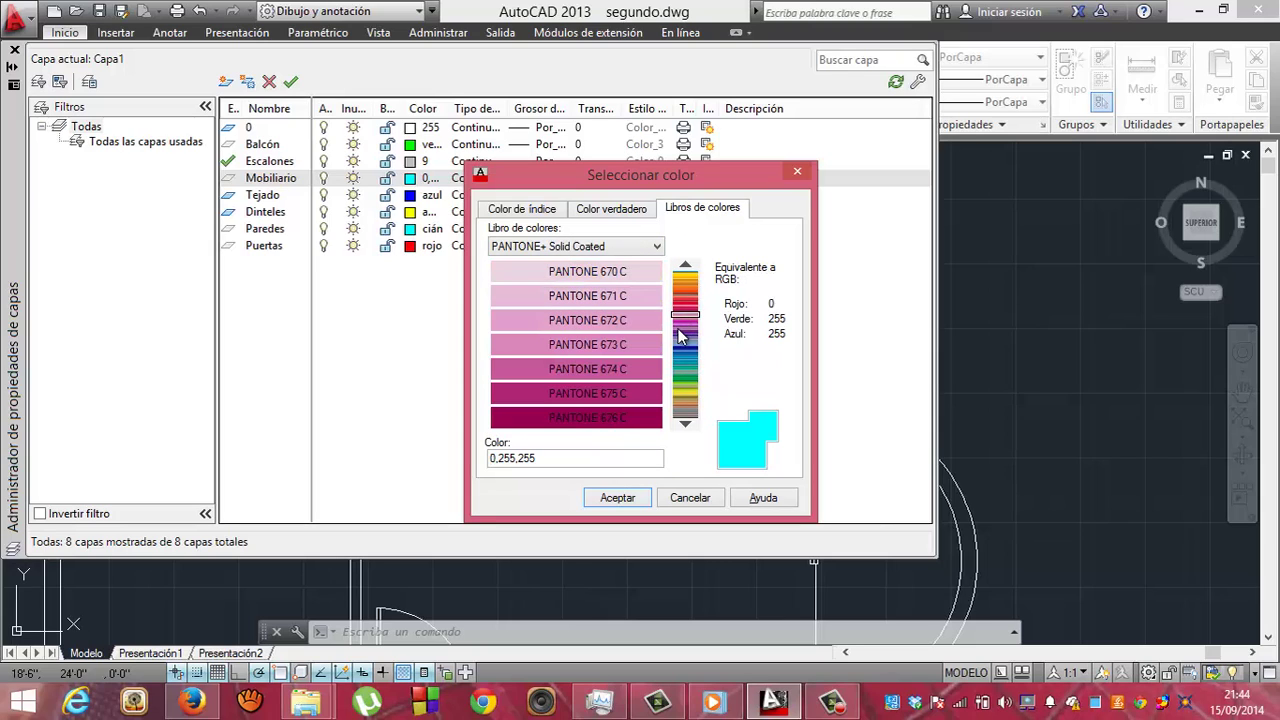
pyautogui.moveTo(680, 320)
pyautogui.mouseDown()
pyautogui.moveTo(686, 358)
pyautogui.moveTo(683, 302)
pyautogui.moveTo(668, 400)
pyautogui.mouseUp()
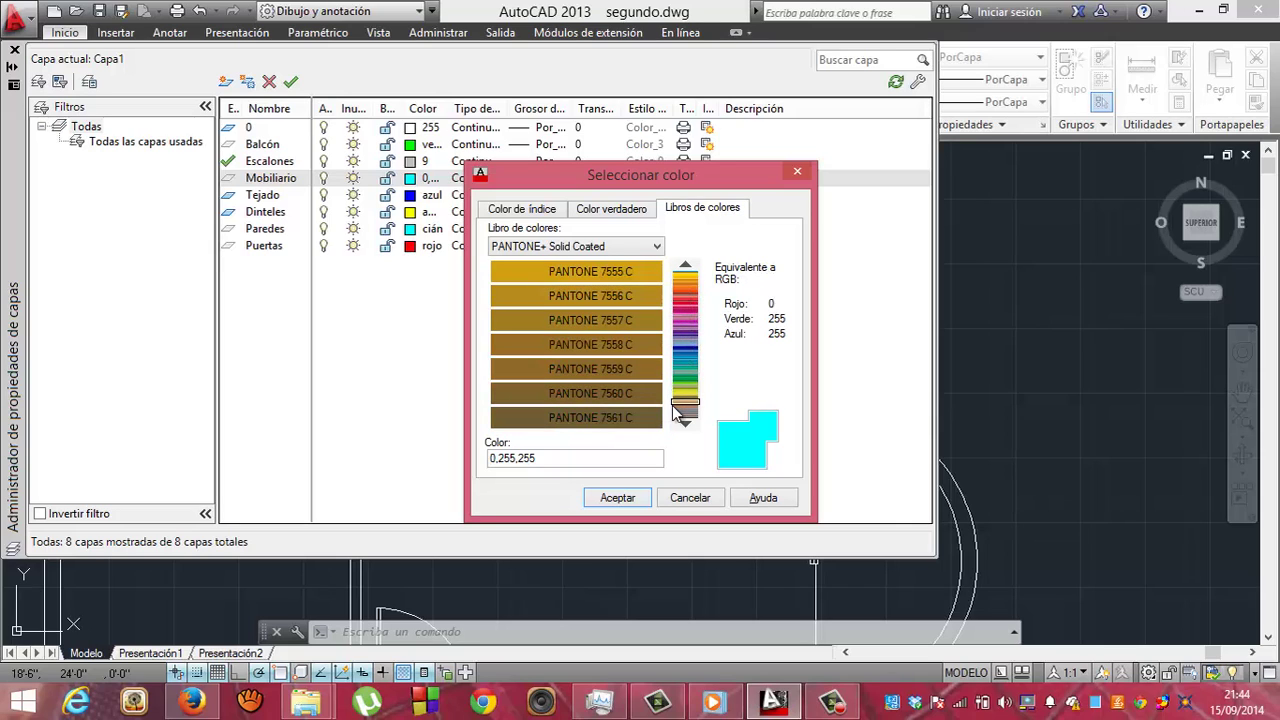
pyautogui.moveTo(668, 400); pyautogui.dragTo(684, 402)
pyautogui.click(656, 246)
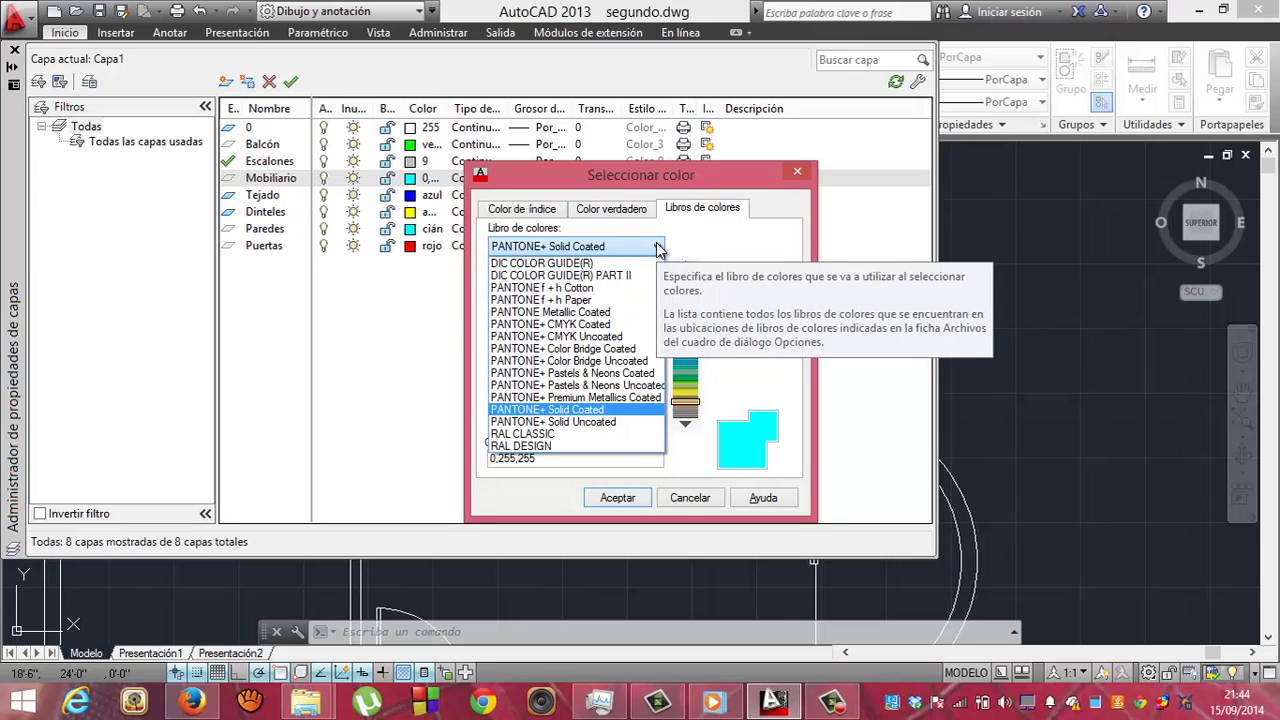
pyautogui.click(595, 288)
pyautogui.moveTo(676, 283); pyautogui.dragTo(676, 343)
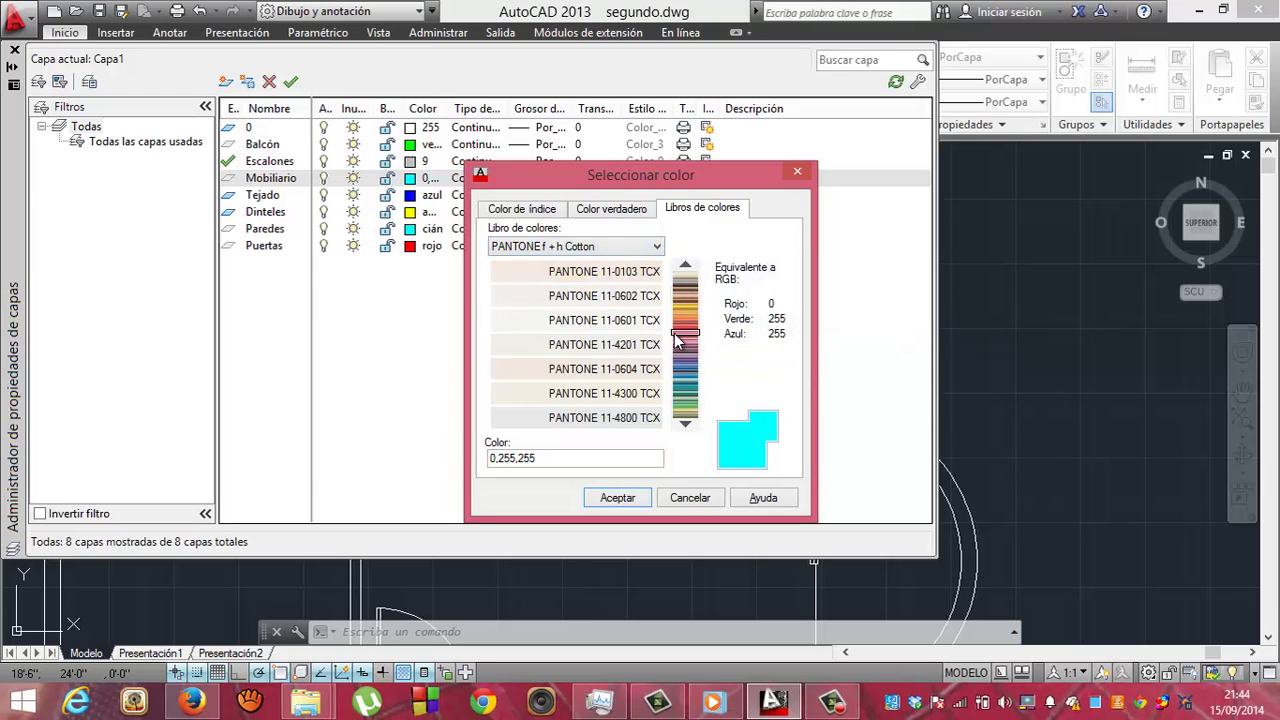
# From the PANTONE f + h Paper book, assign mauve PANTONE 18-1710 TPX to Mobiliario
pyautogui.click(655, 246)
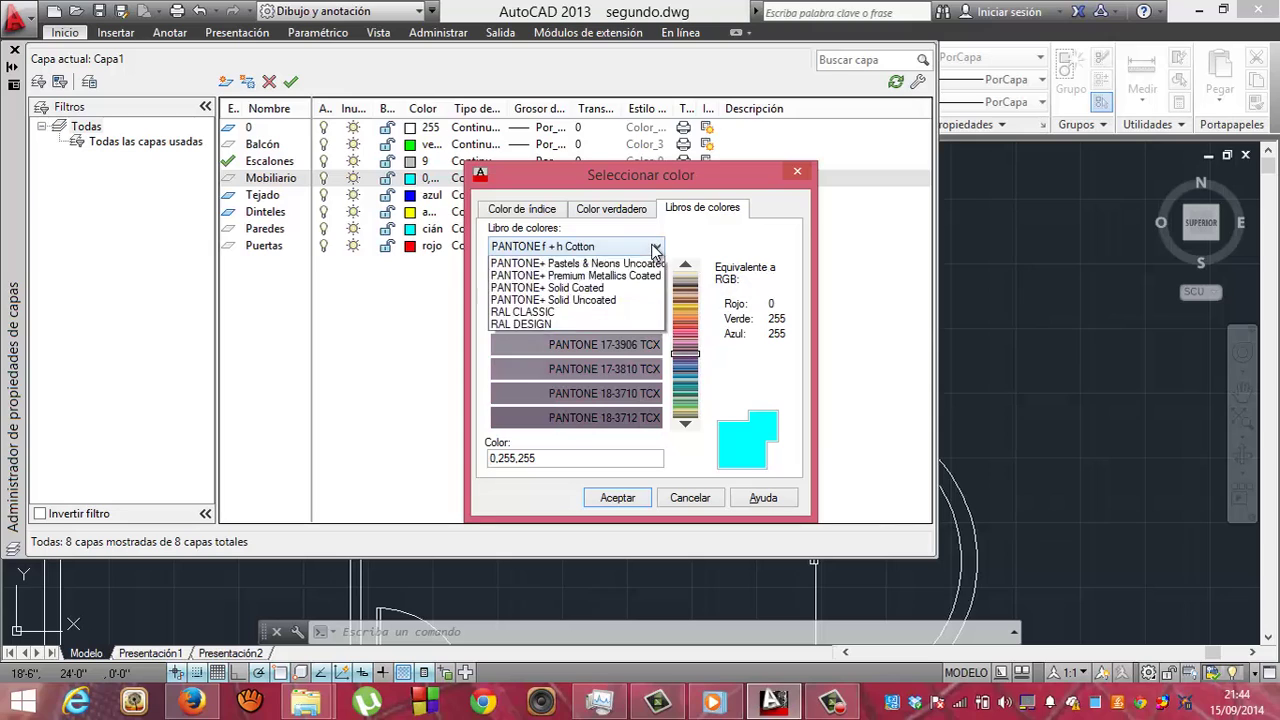
pyautogui.click(608, 300)
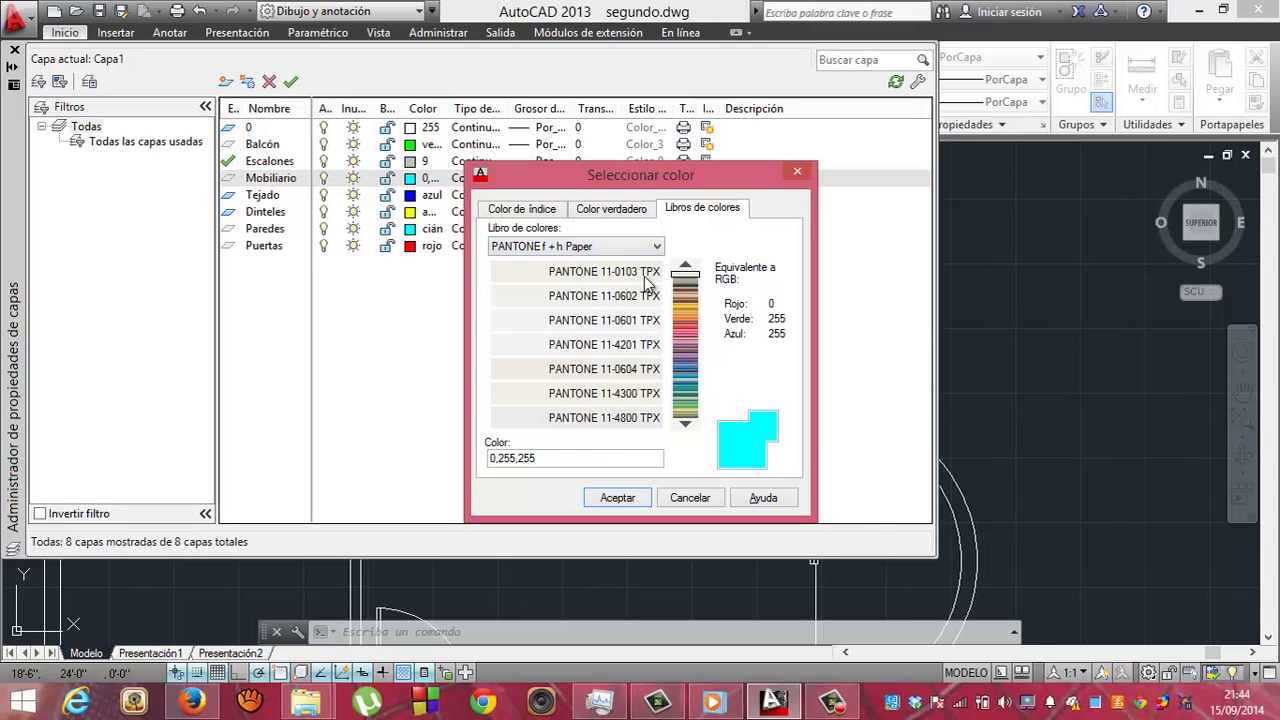
pyautogui.click(677, 324)
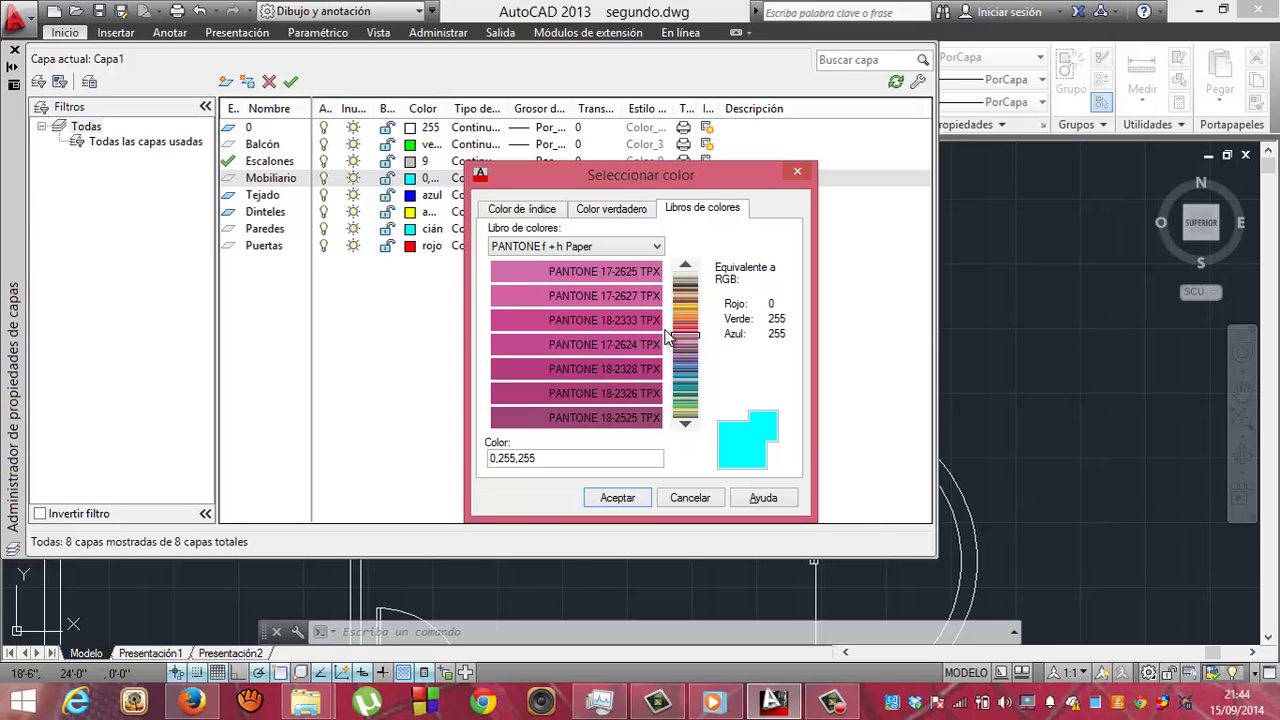
pyautogui.click(679, 312)
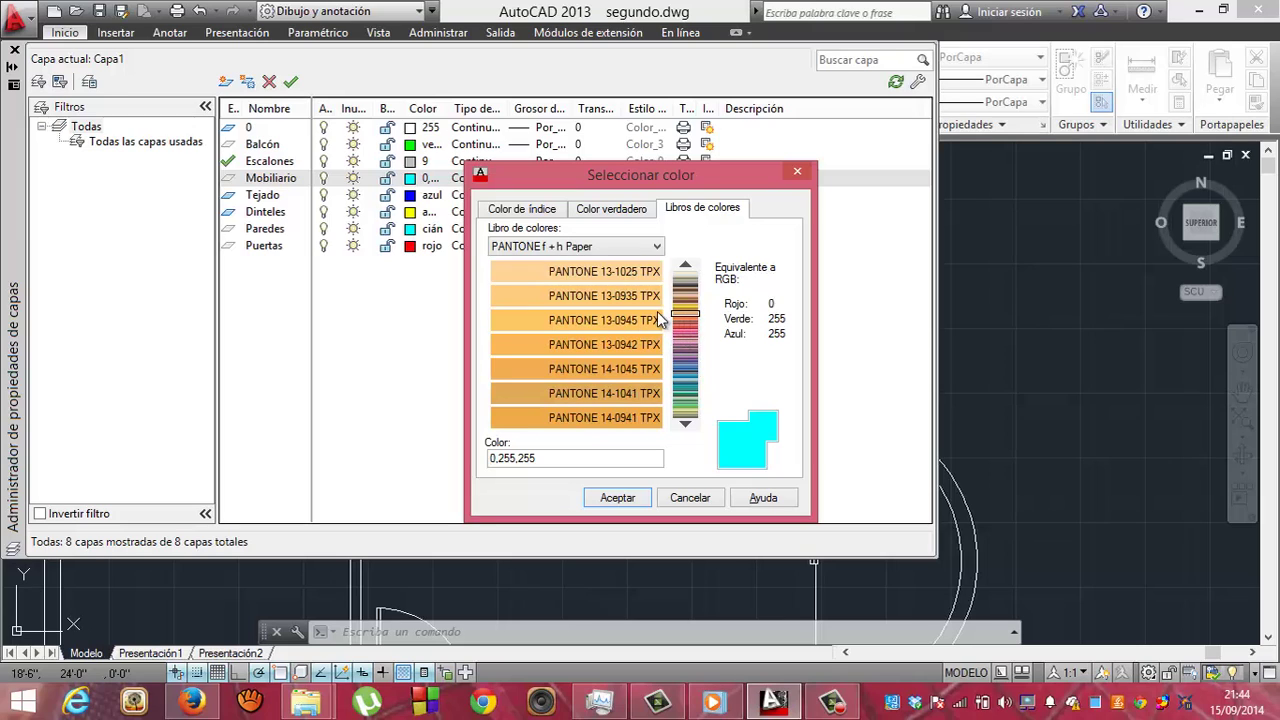
pyautogui.click(646, 300)
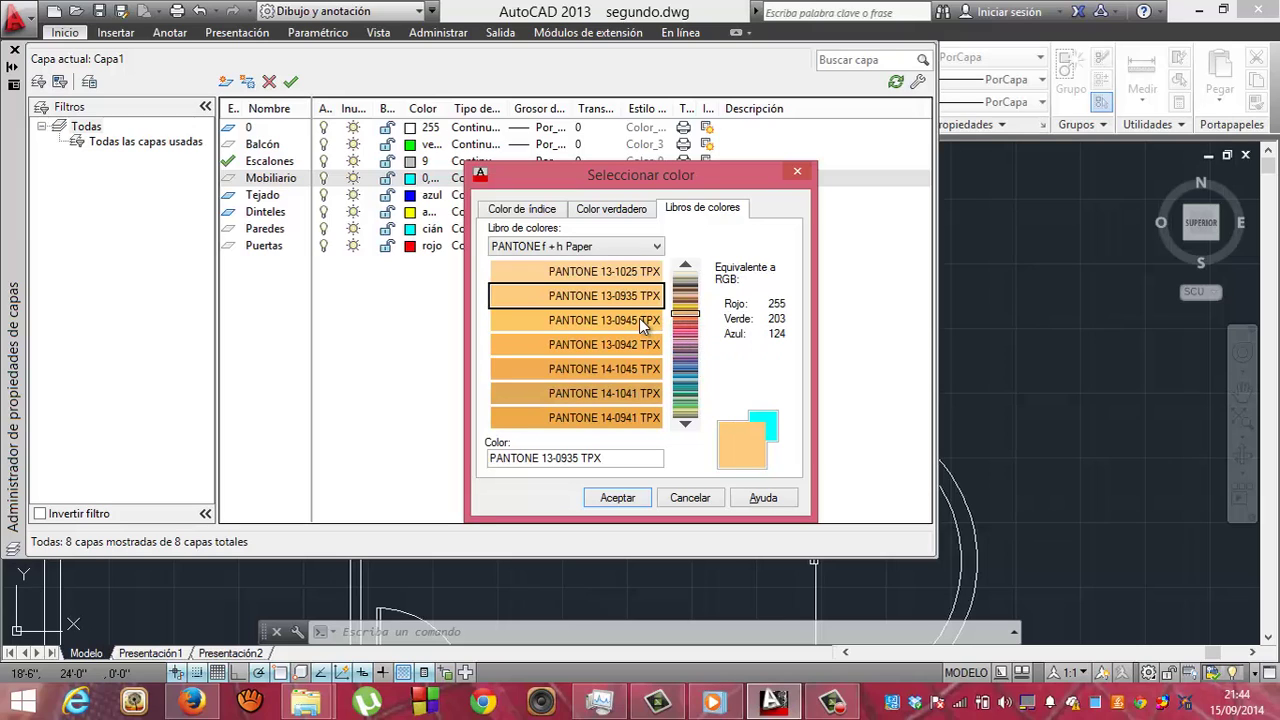
pyautogui.click(639, 318)
pyautogui.click(627, 369)
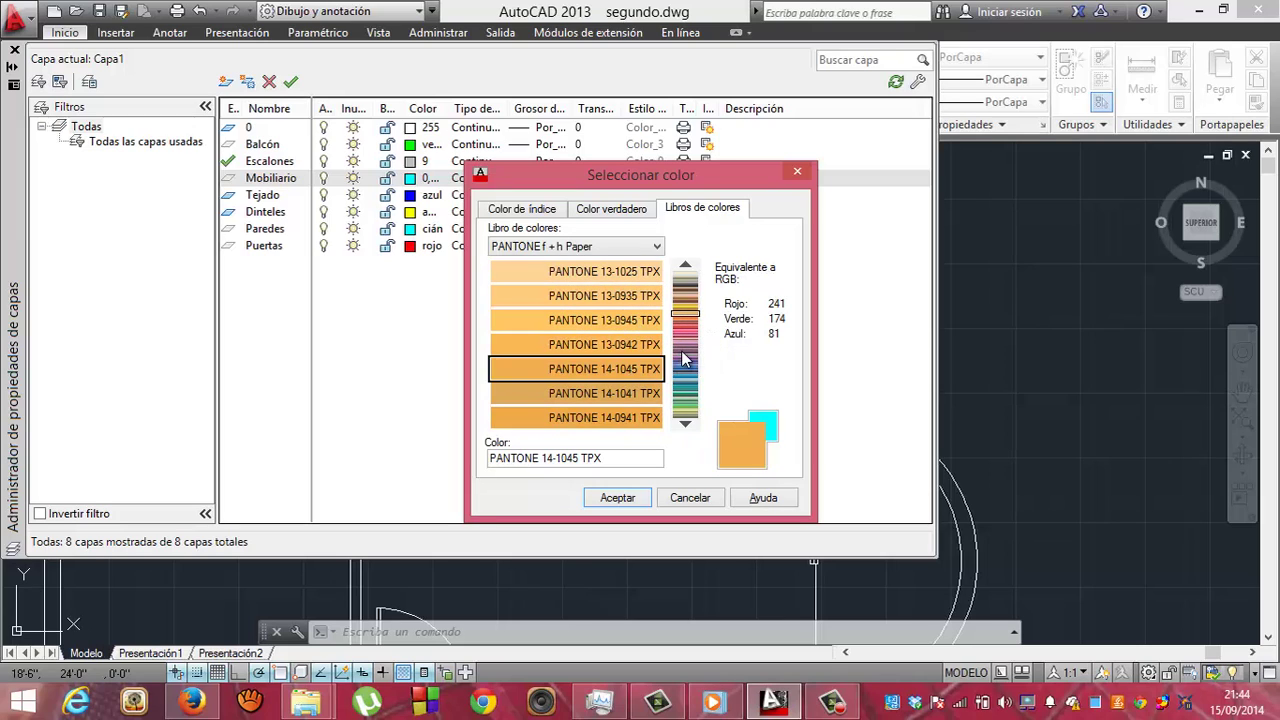
pyautogui.click(683, 353)
pyautogui.click(637, 395)
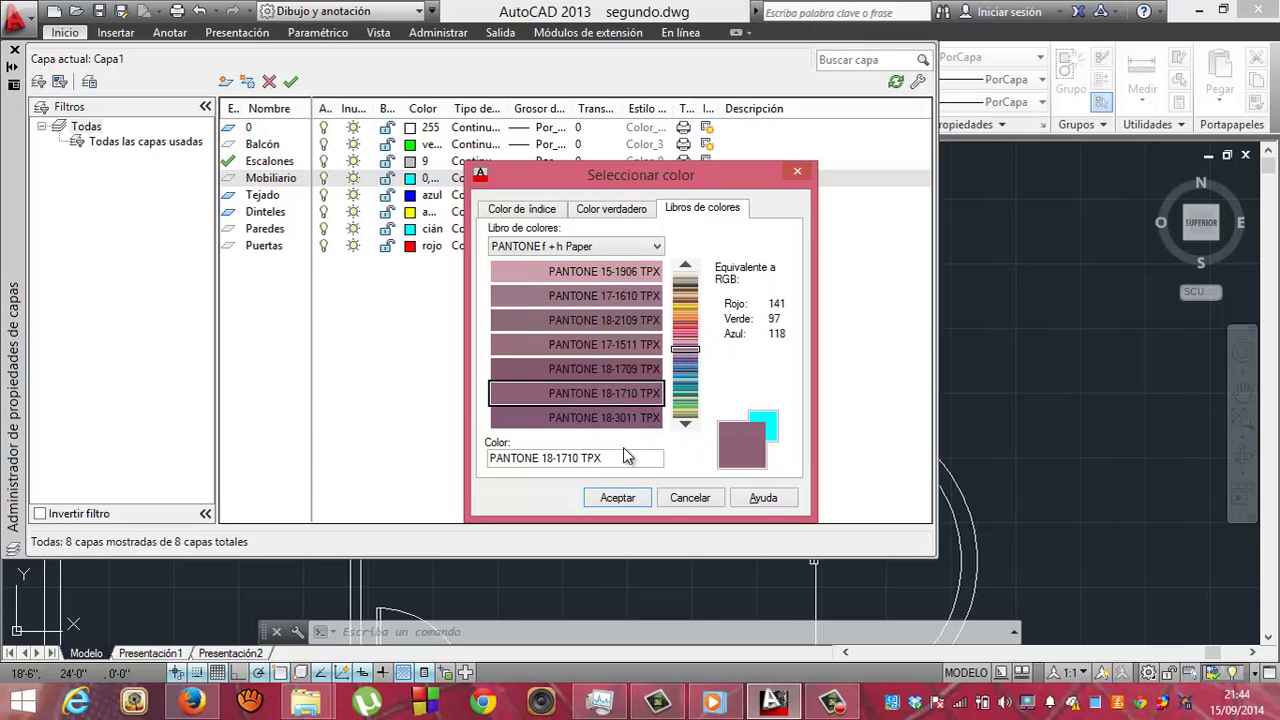
pyautogui.click(616, 496)
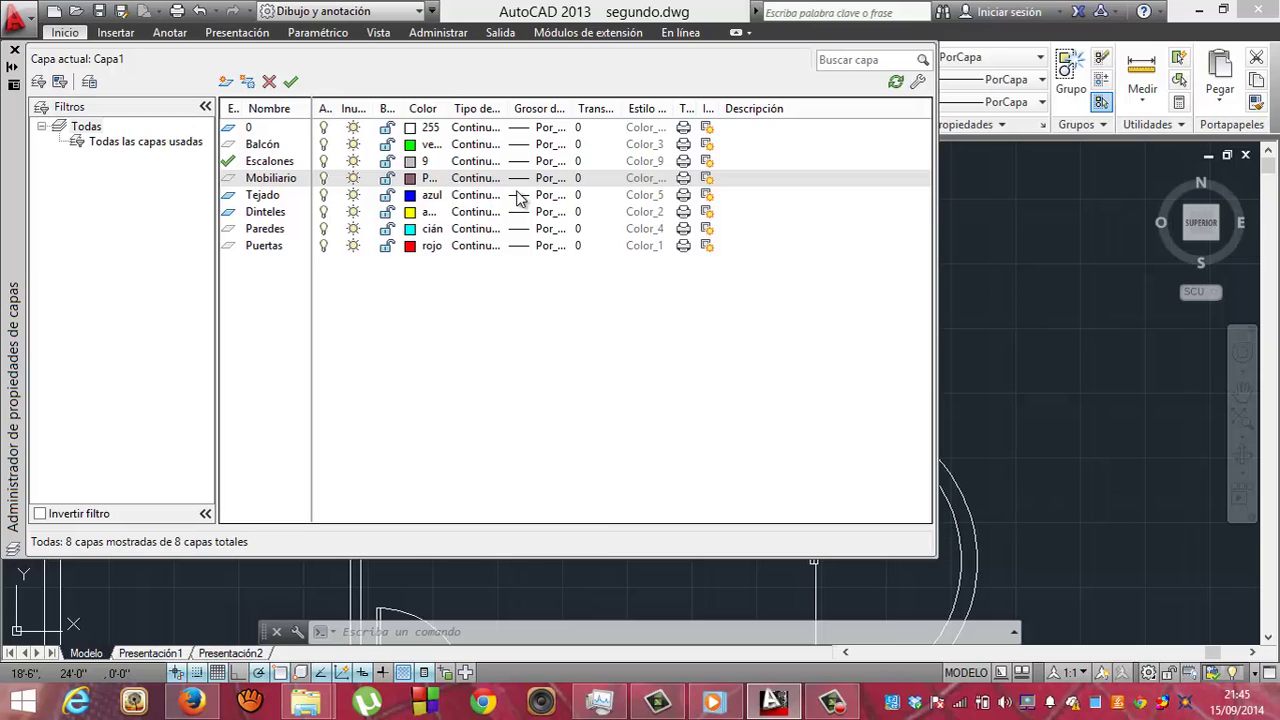
# Load the dashed TRAZOS linetype from acadiso.lin and assign it to the Tejado layer
pyautogui.click(488, 201)
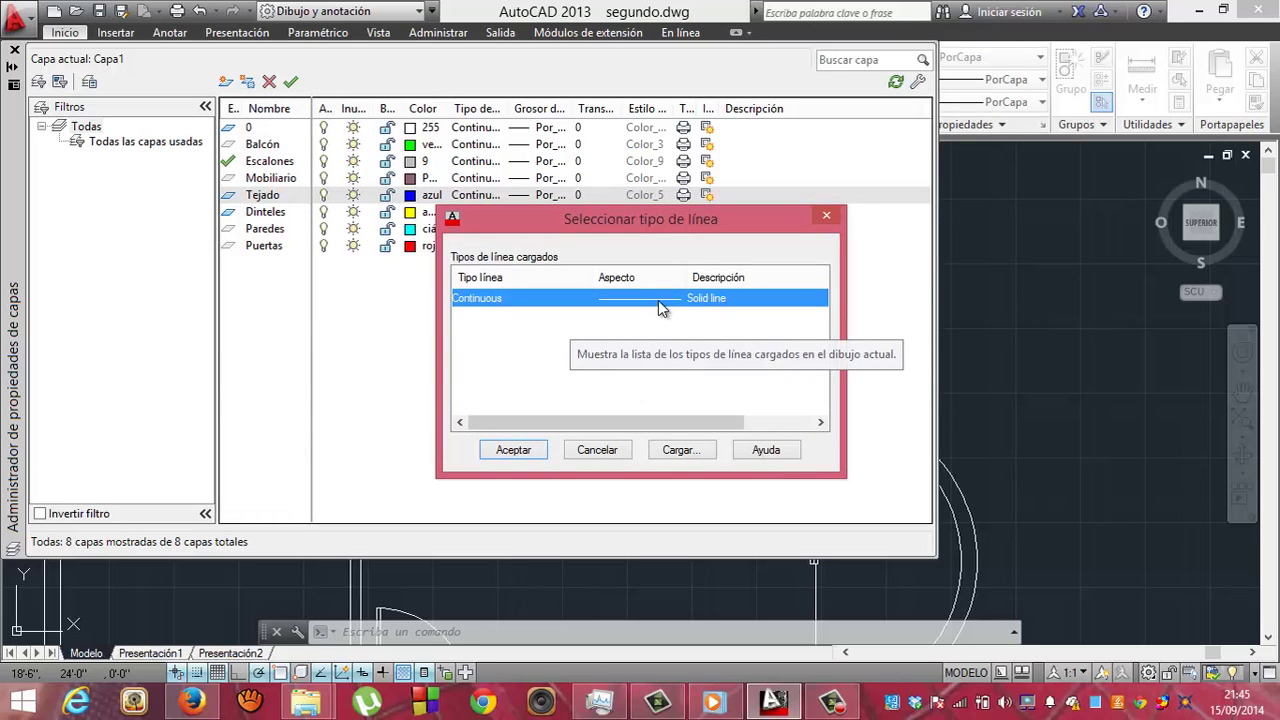
pyautogui.click(668, 452)
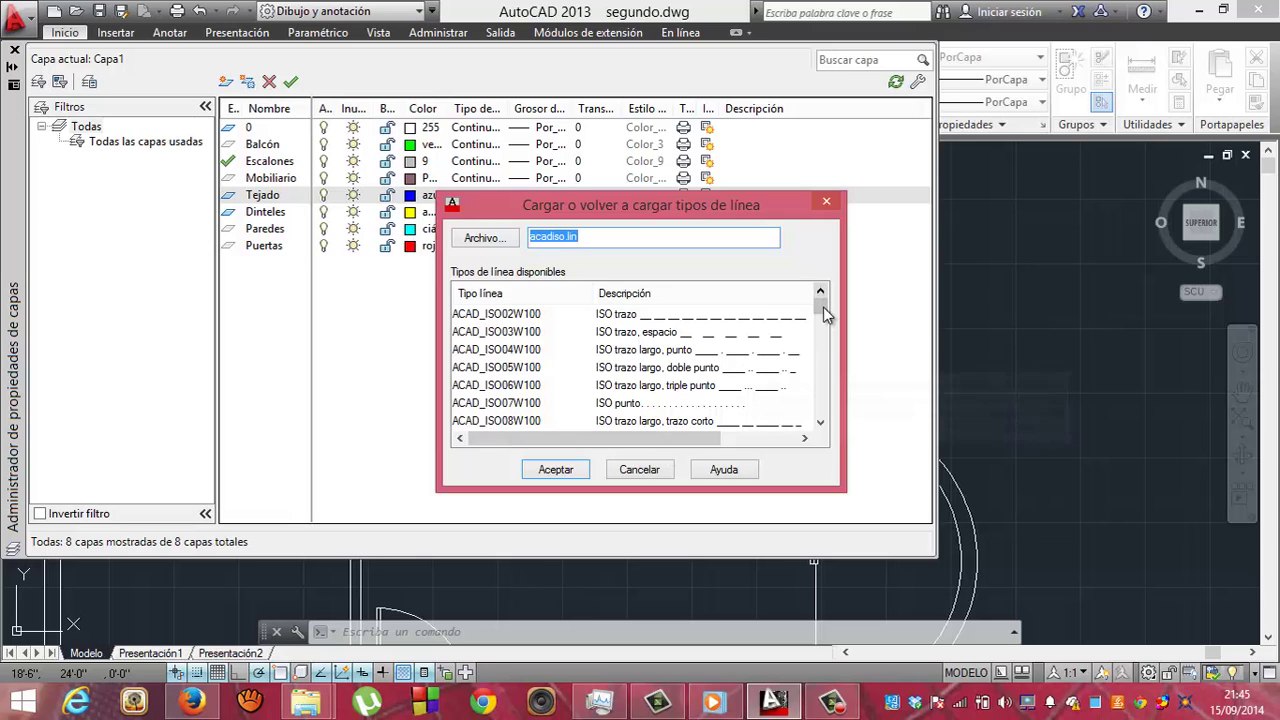
pyautogui.moveTo(823, 306); pyautogui.dragTo(812, 397)
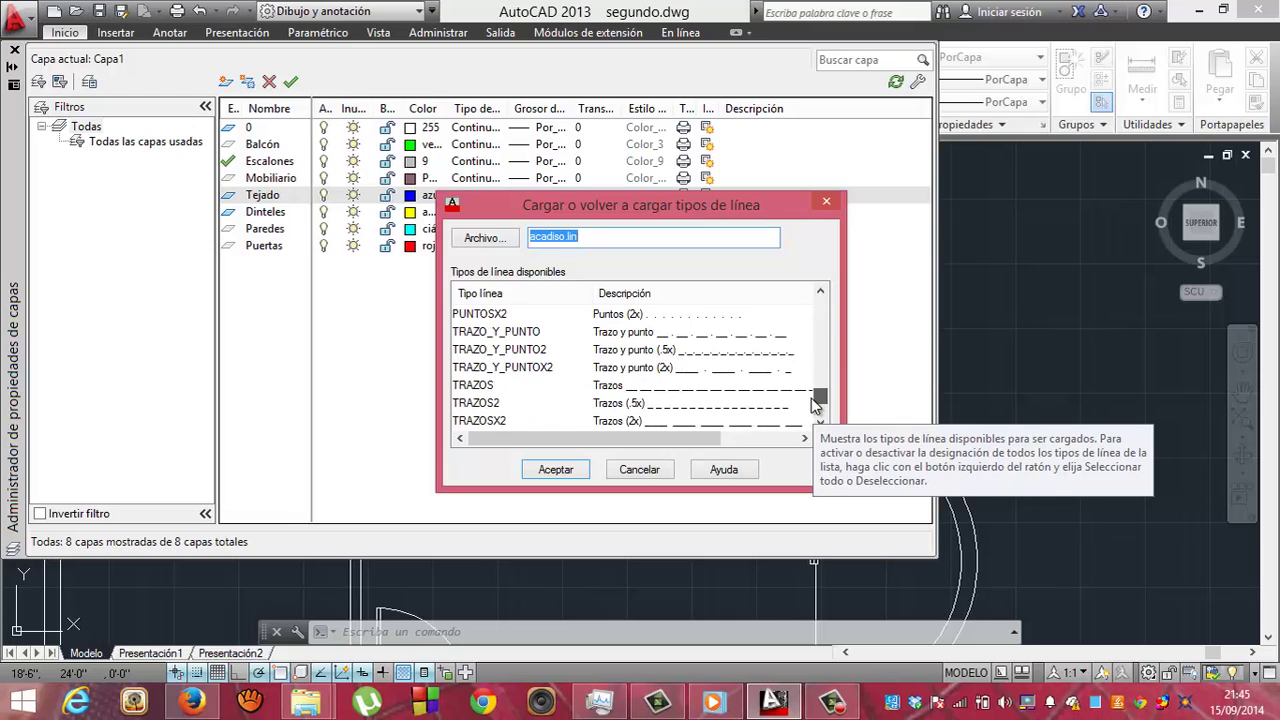
pyautogui.click(505, 385)
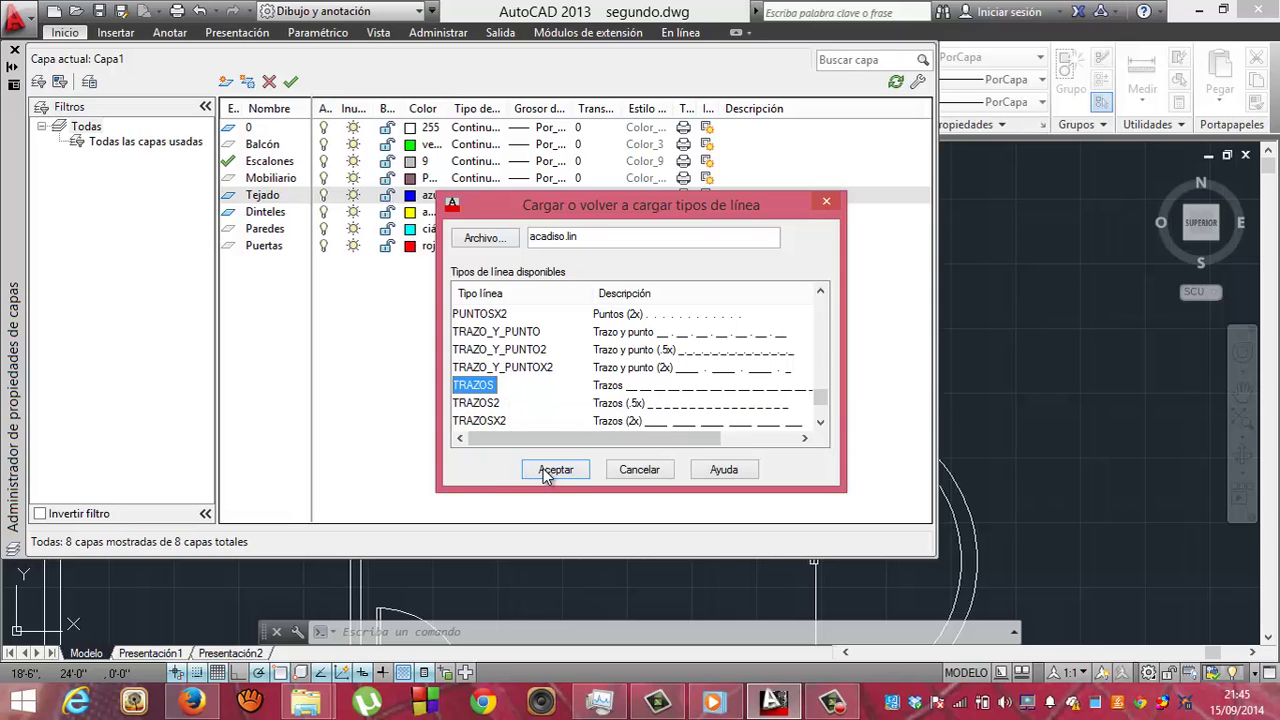
pyautogui.click(548, 470)
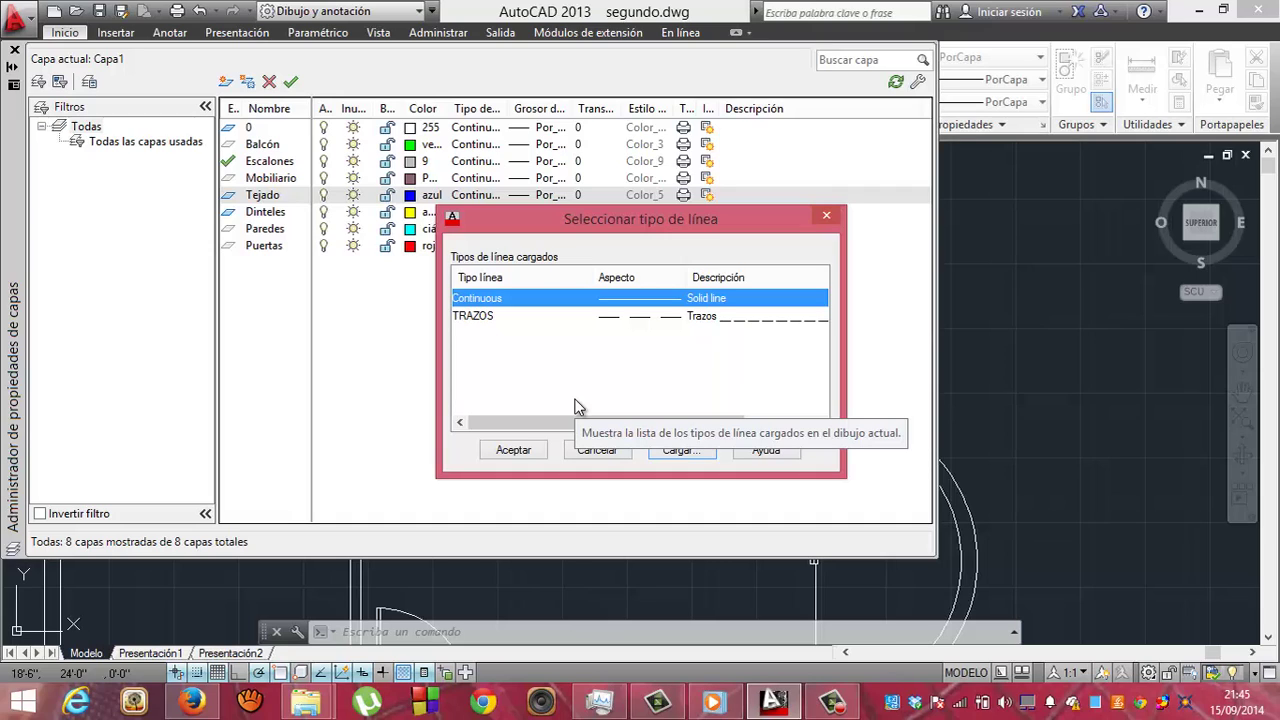
pyautogui.click(568, 318)
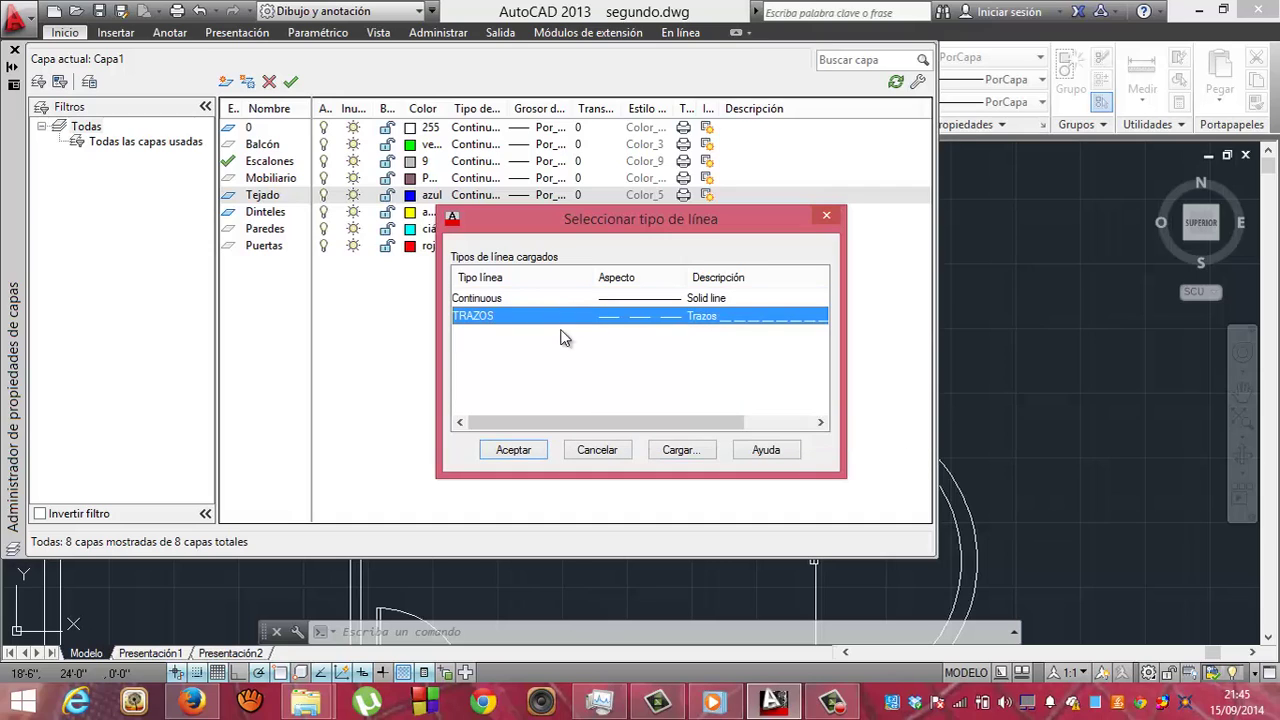
pyautogui.click(515, 449)
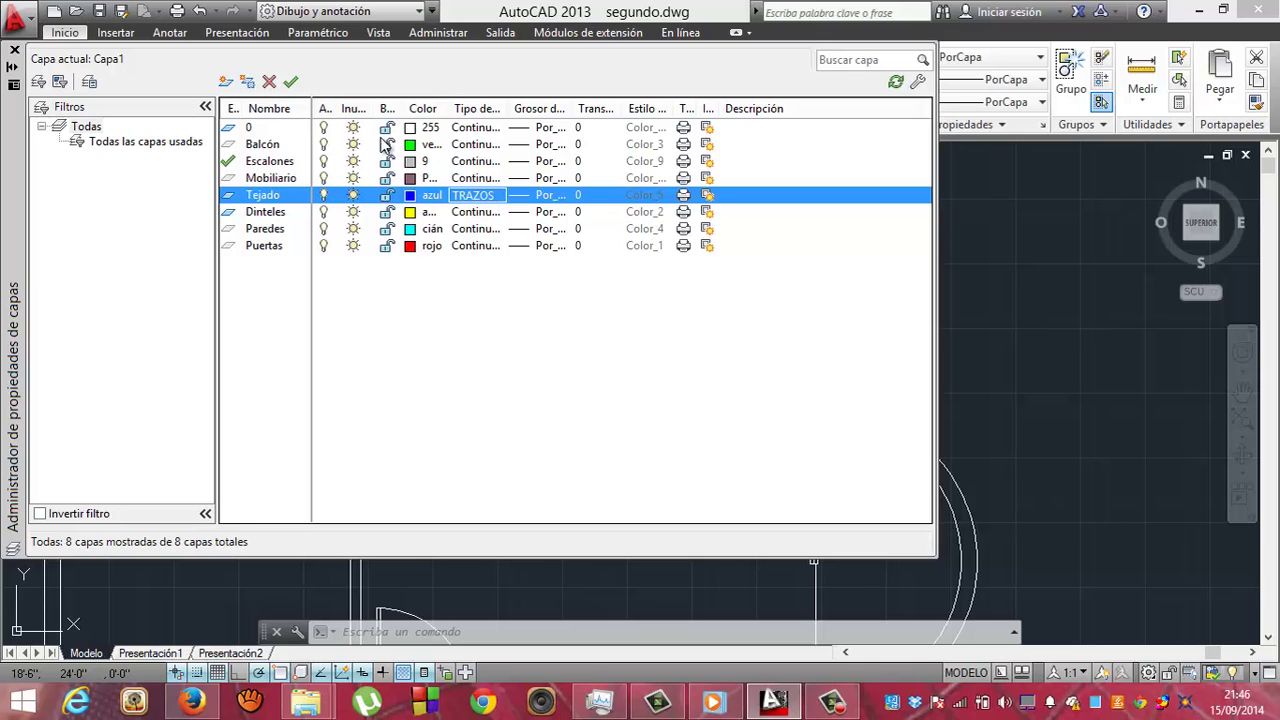
# Set Paredes as the current layer and close the Layer Properties Manager
pyautogui.click(271, 229)
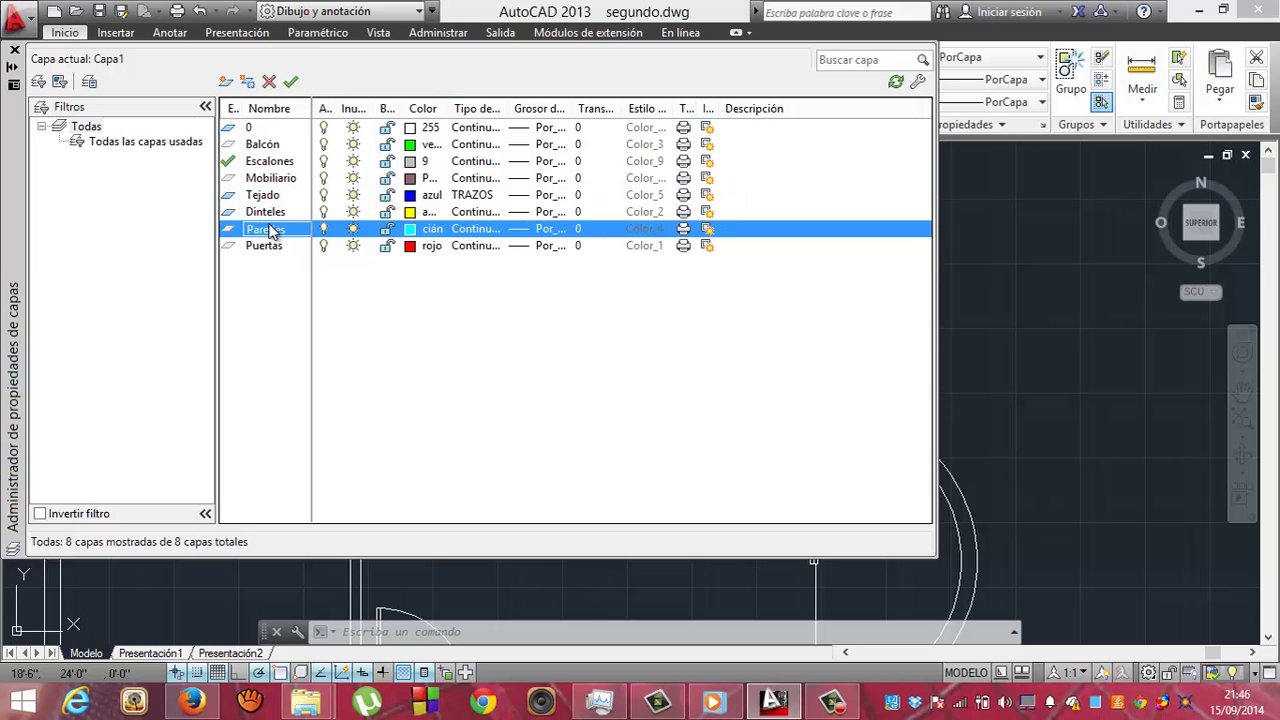
pyautogui.doubleClick(228, 230)
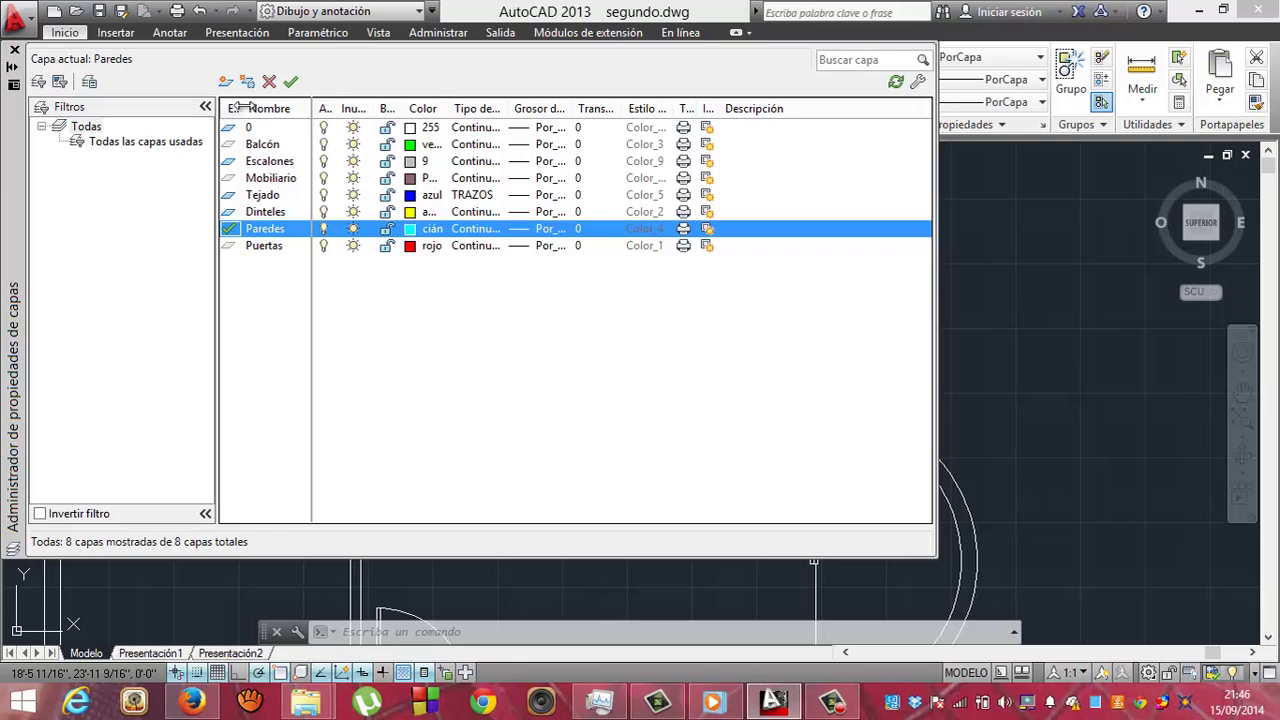
pyautogui.moveTo(311, 127); pyautogui.dragTo(248, 108)
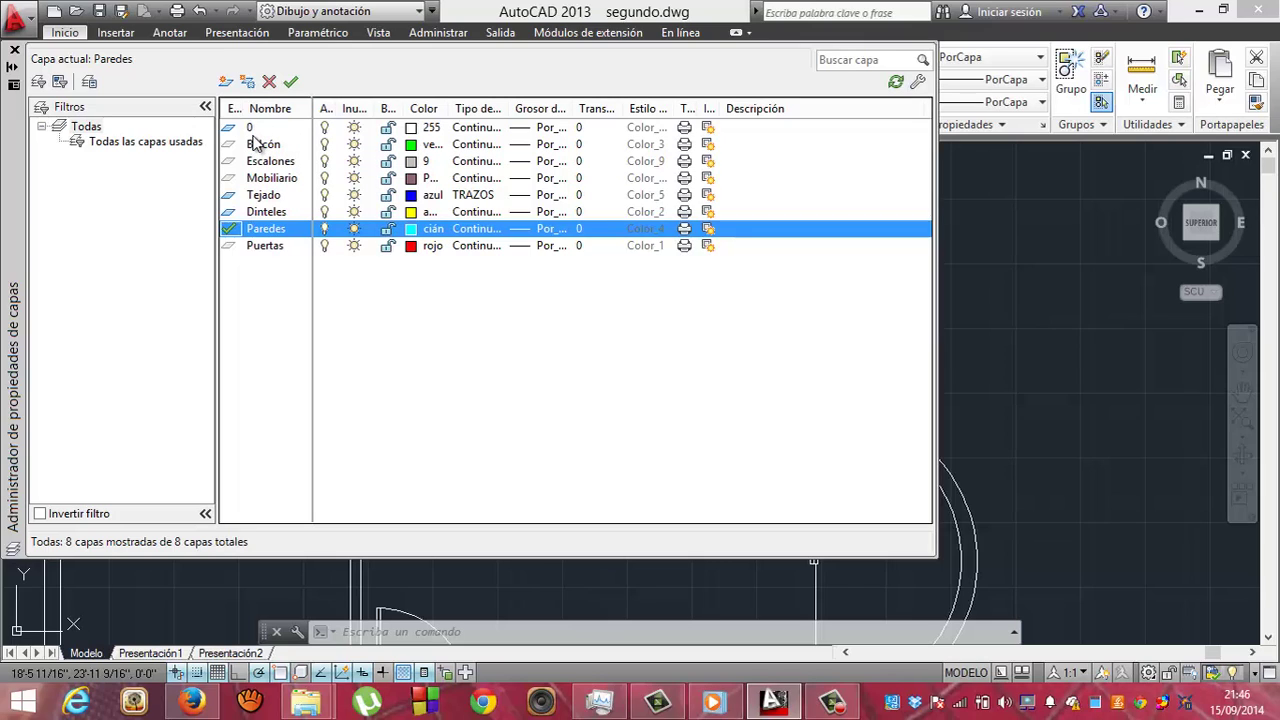
pyautogui.click(14, 49)
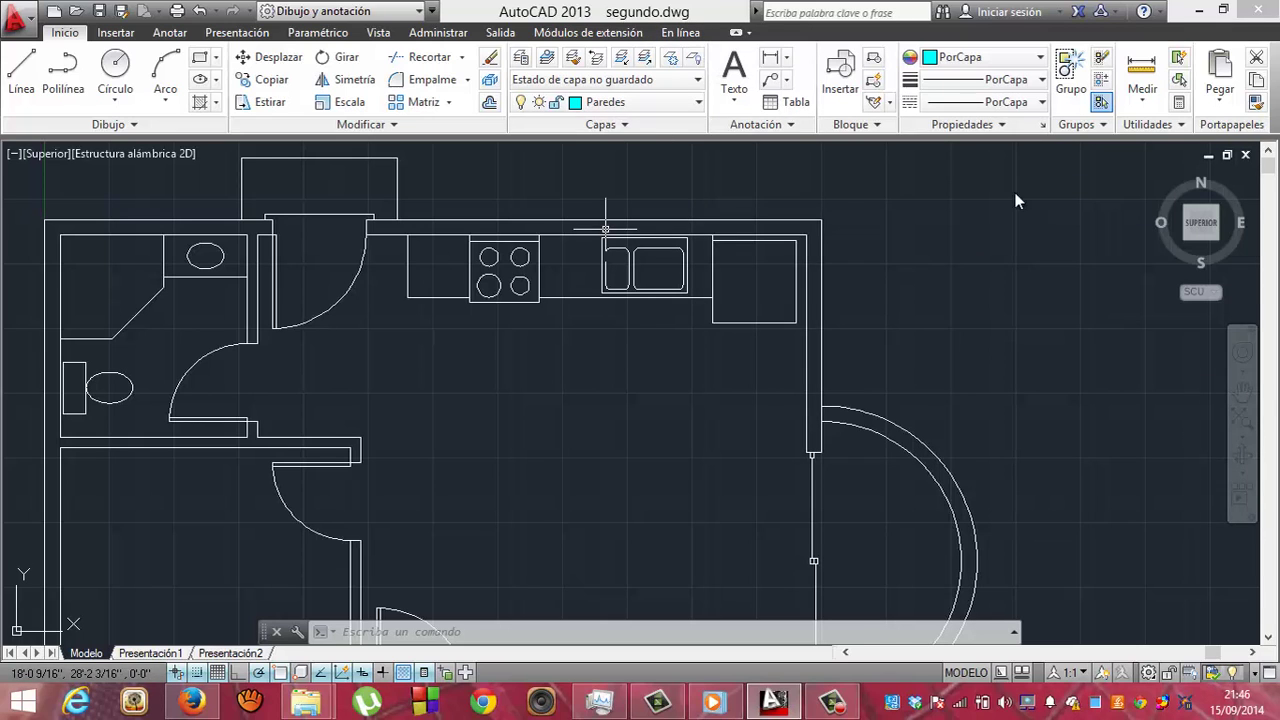
# Zoom to the whole plan, select the outer and inner balcony arcs, and assign them to Balcón
pyautogui.click(1241, 419)
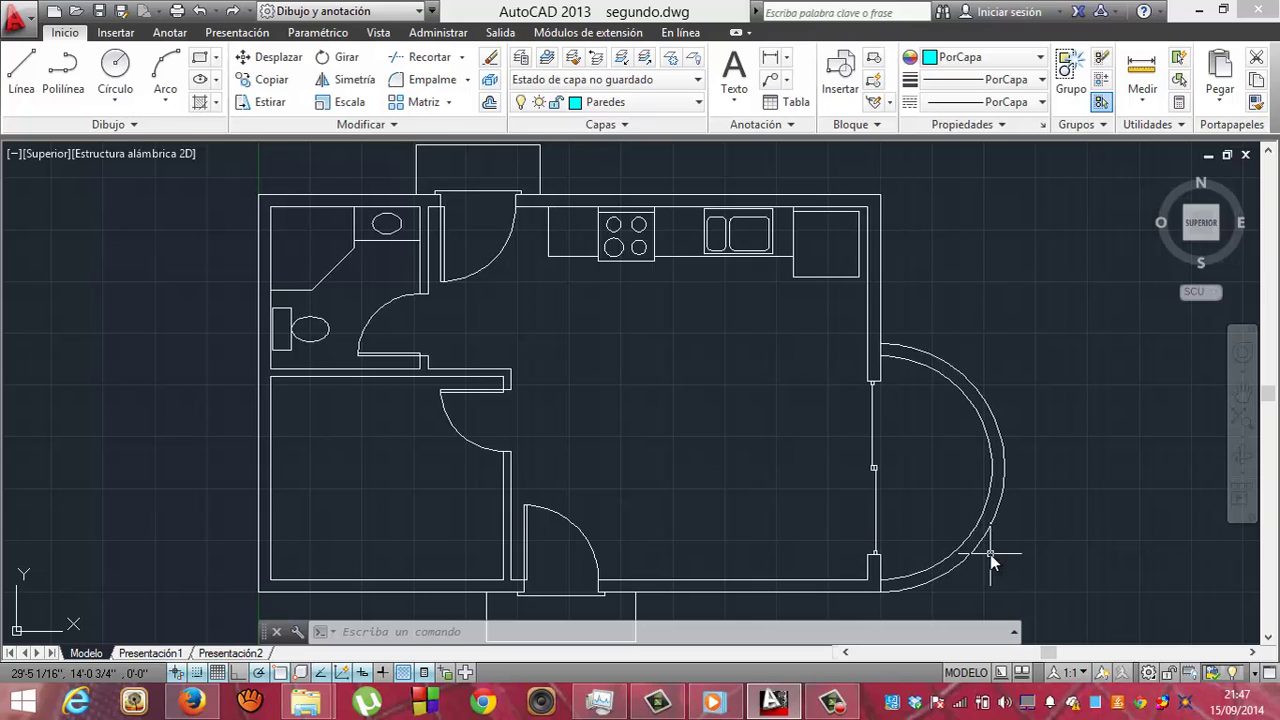
pyautogui.click(1005, 486)
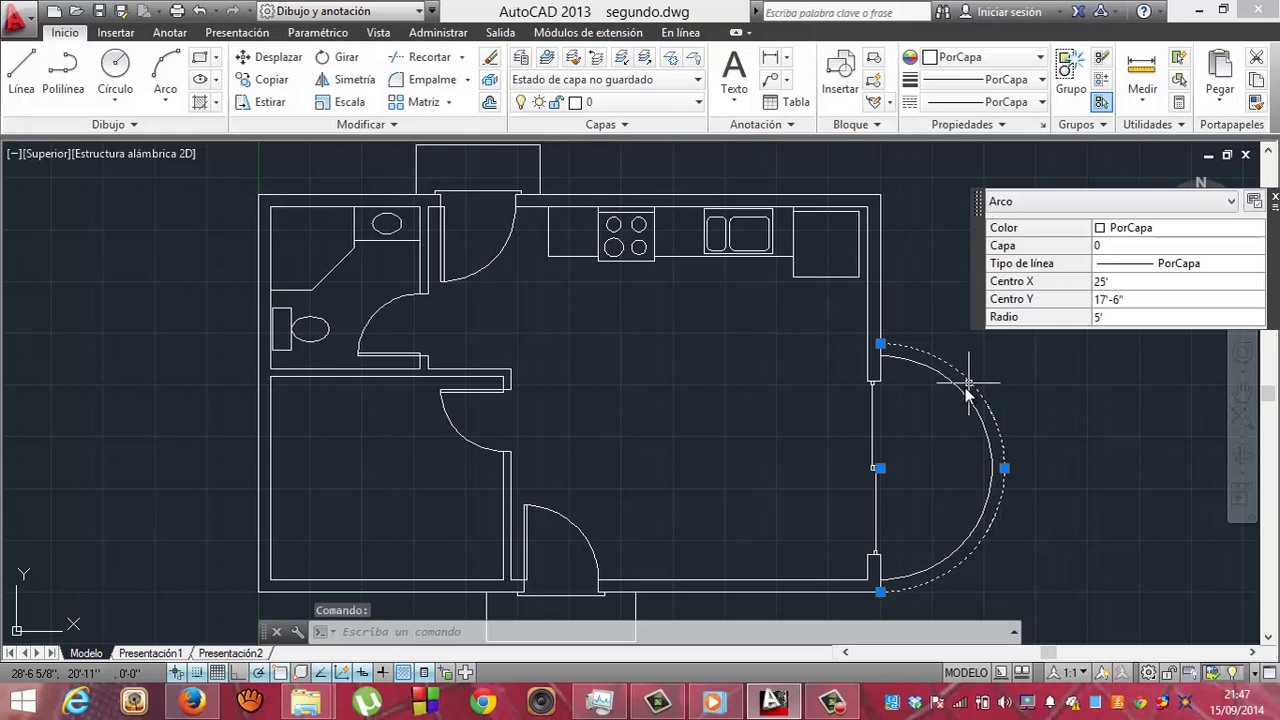
pyautogui.click(957, 399)
pyautogui.click(960, 388)
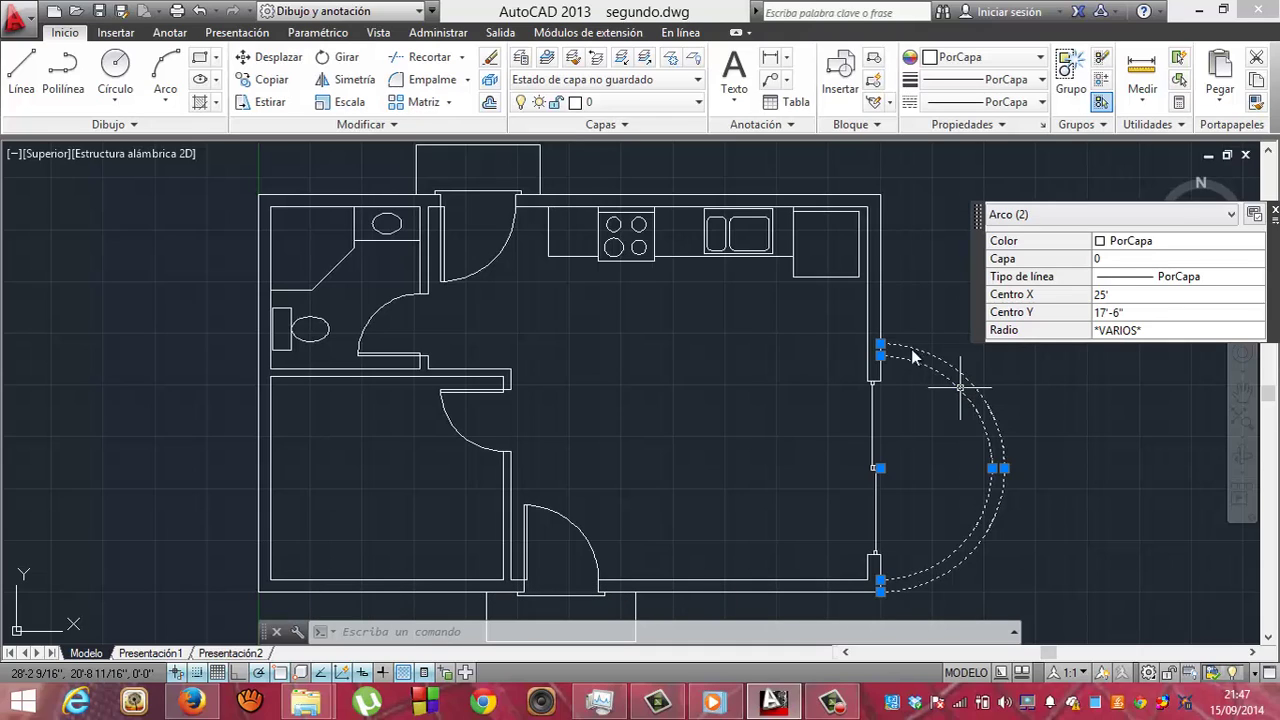
pyautogui.click(681, 106)
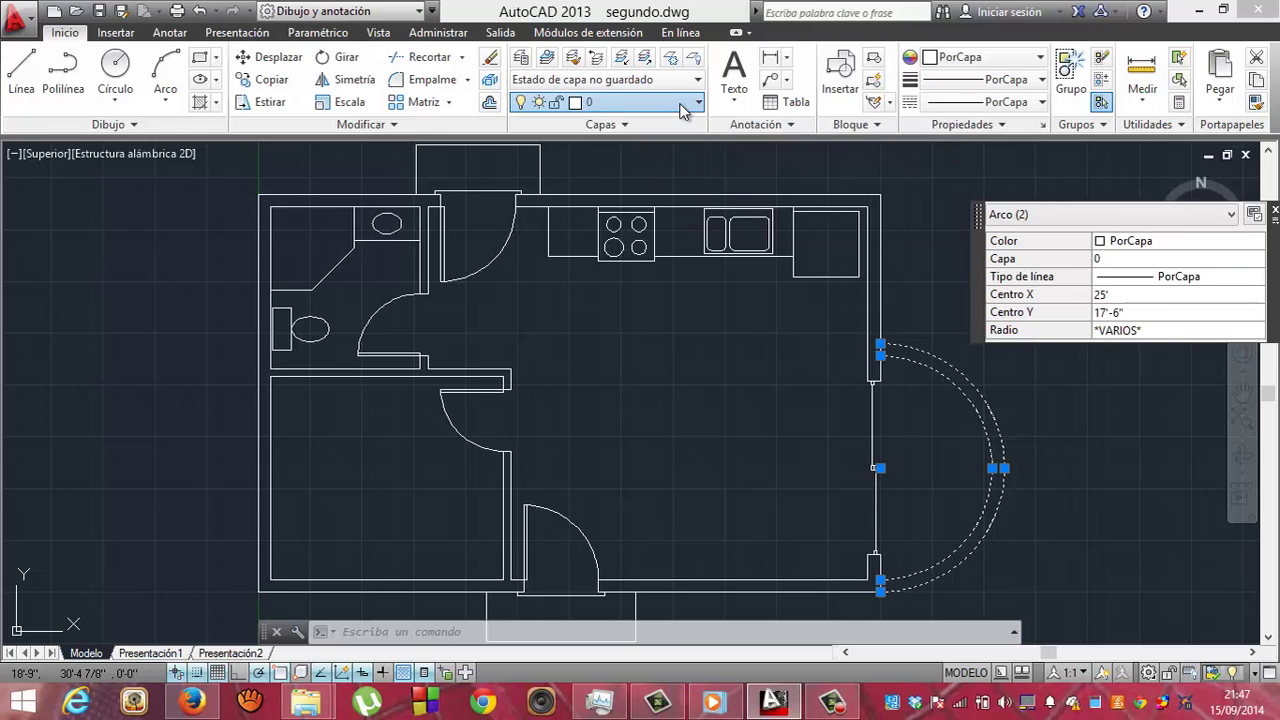
pyautogui.click(681, 108)
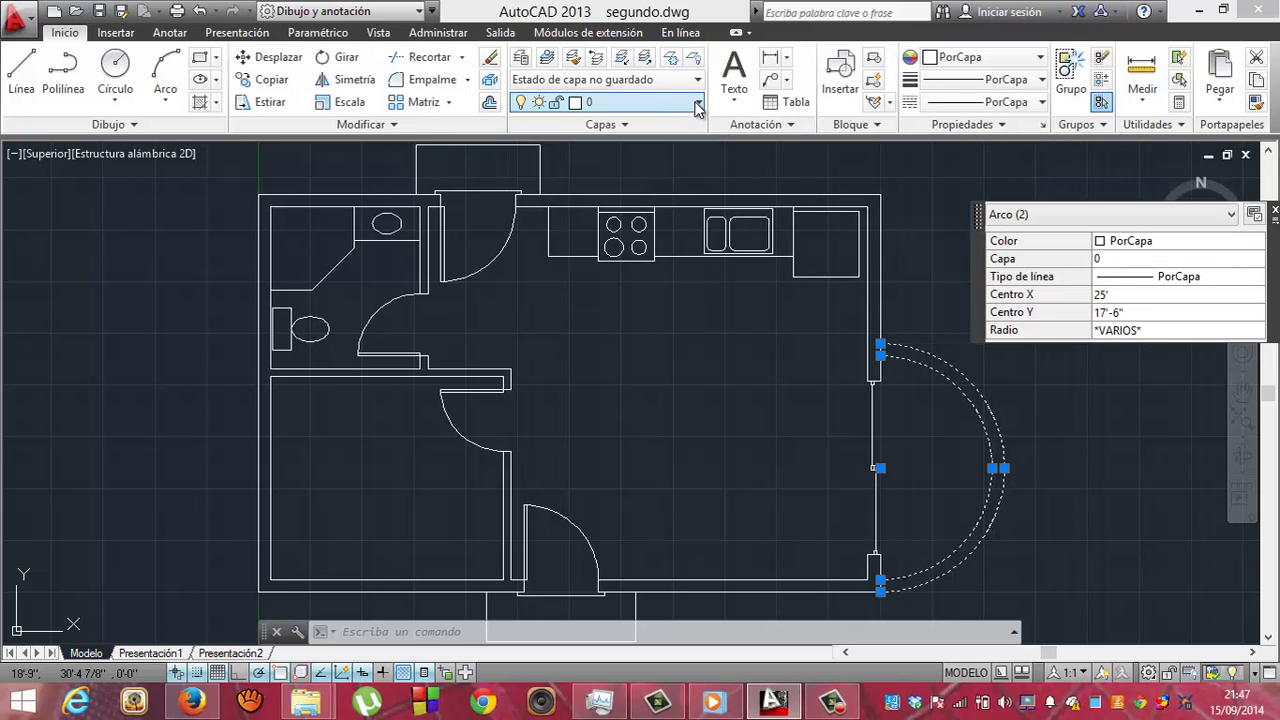
pyautogui.click(697, 106)
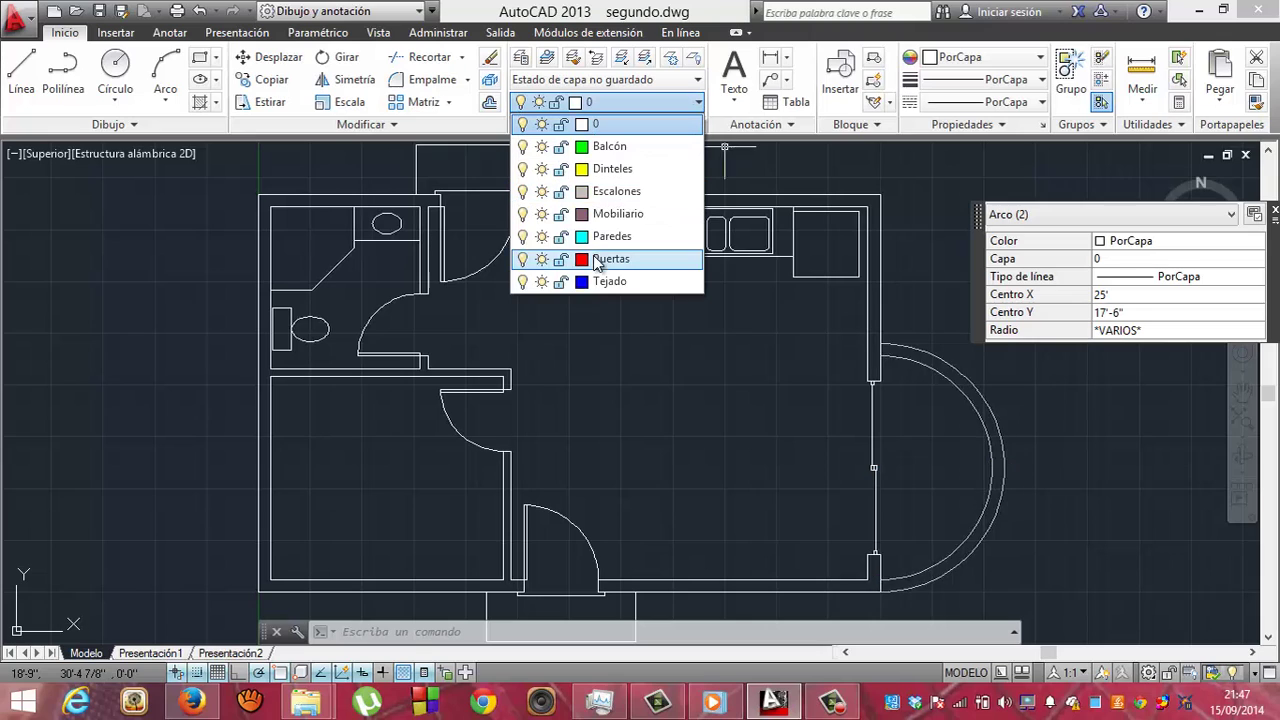
pyautogui.click(610, 147)
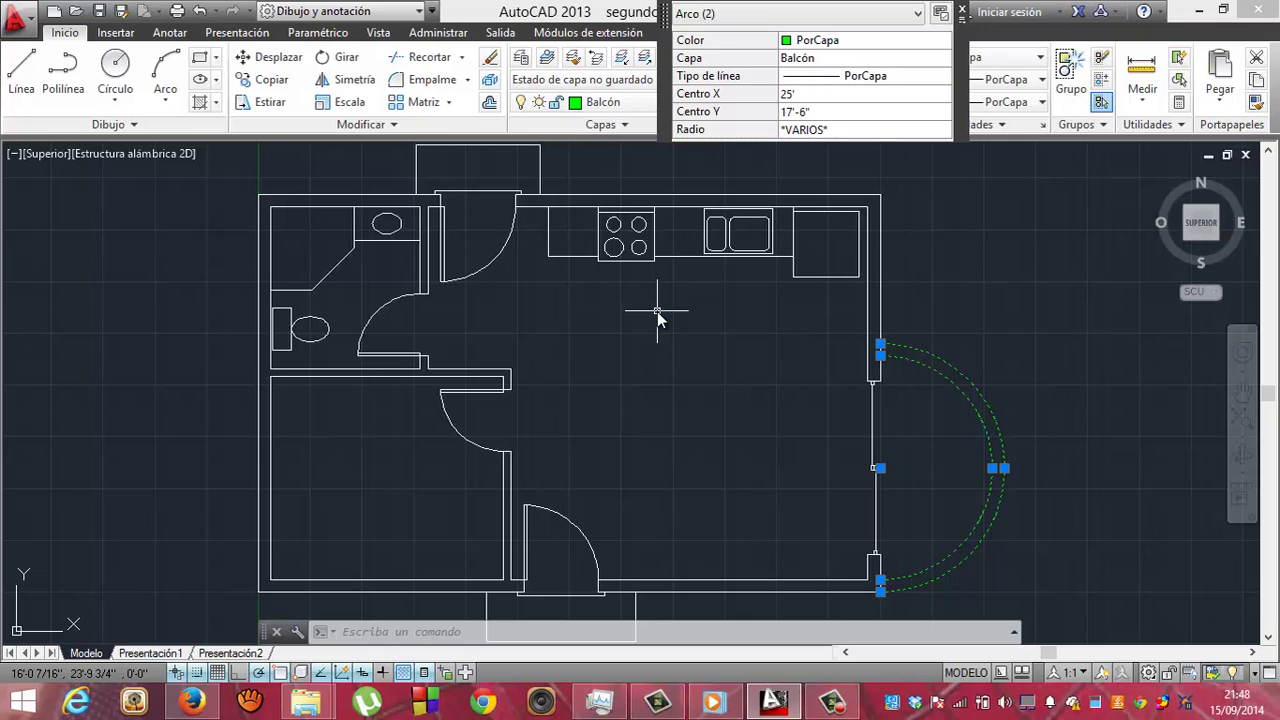
pyautogui.press('Escape')
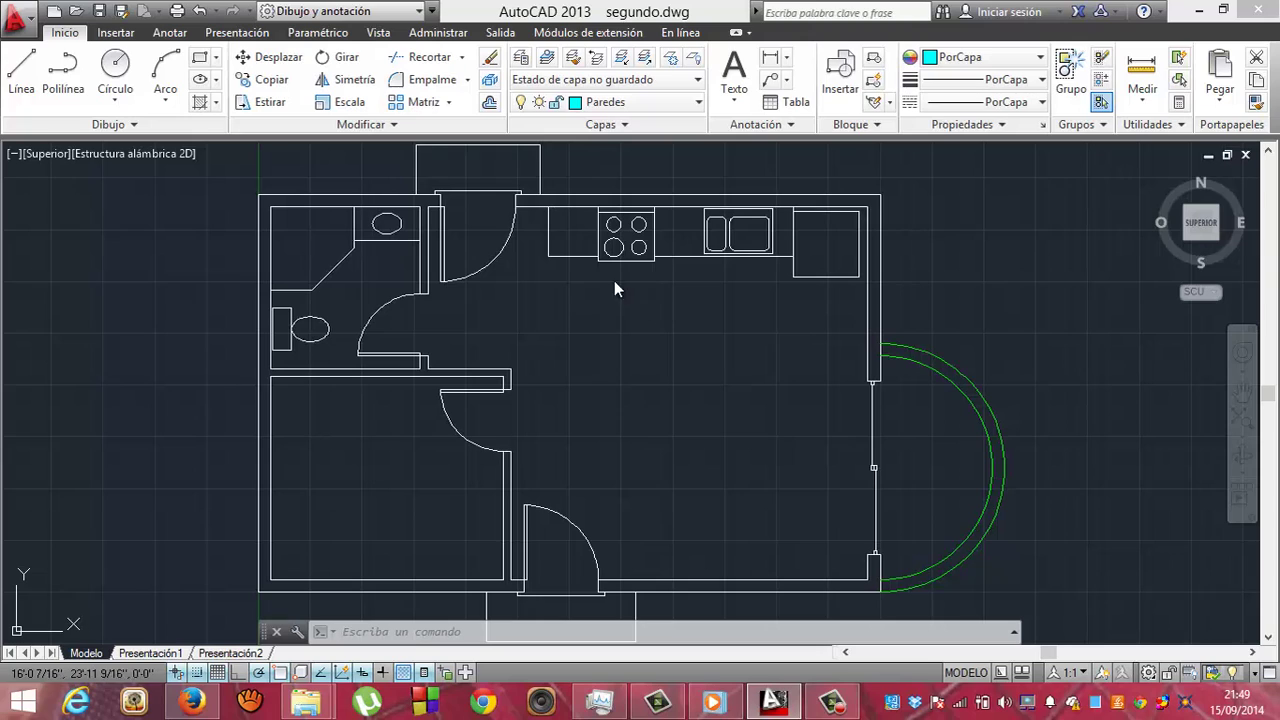
# Select the rectangle lines above the entrance, then zoom out to the whole floor plan
pyautogui.click(407, 146)
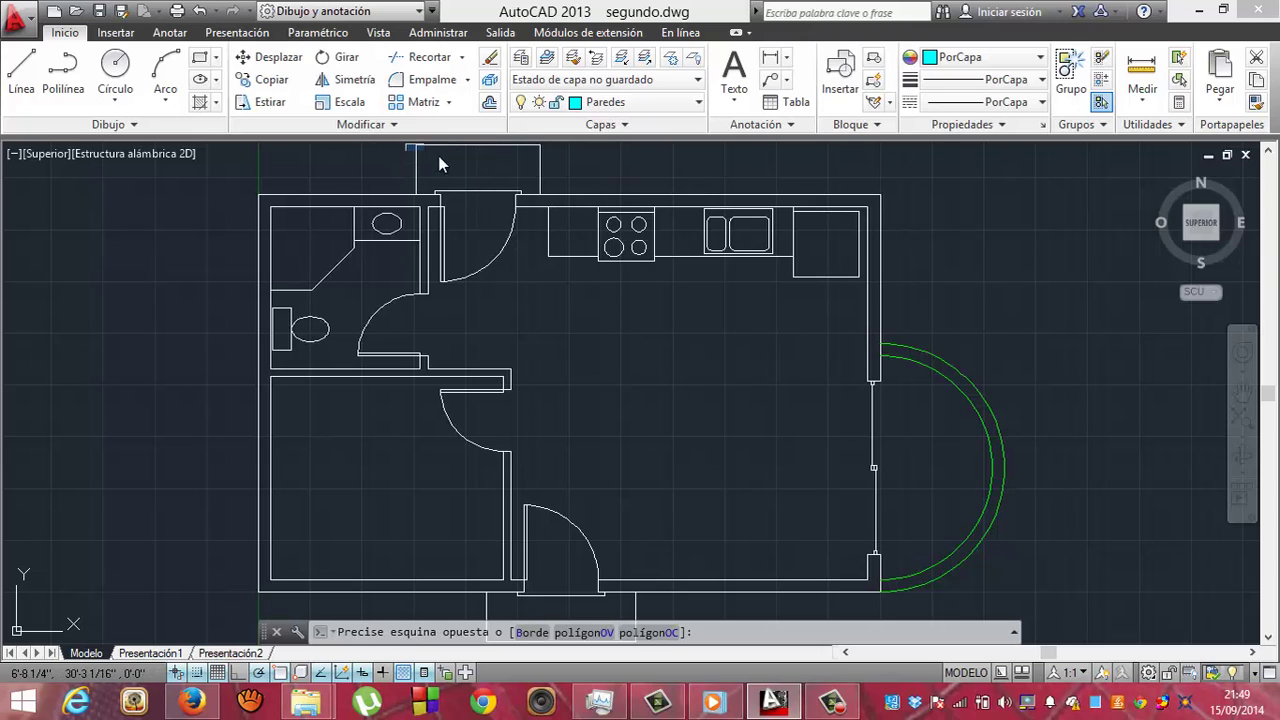
pyautogui.click(548, 200)
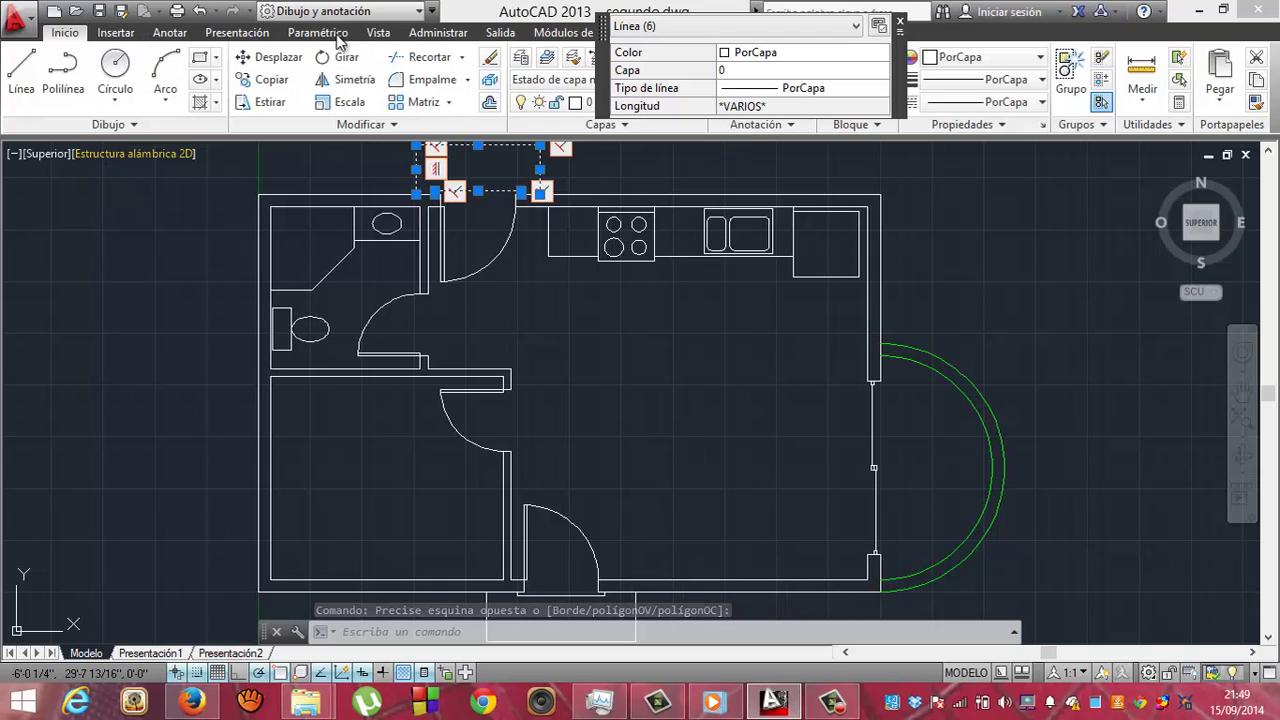
pyautogui.click(902, 21)
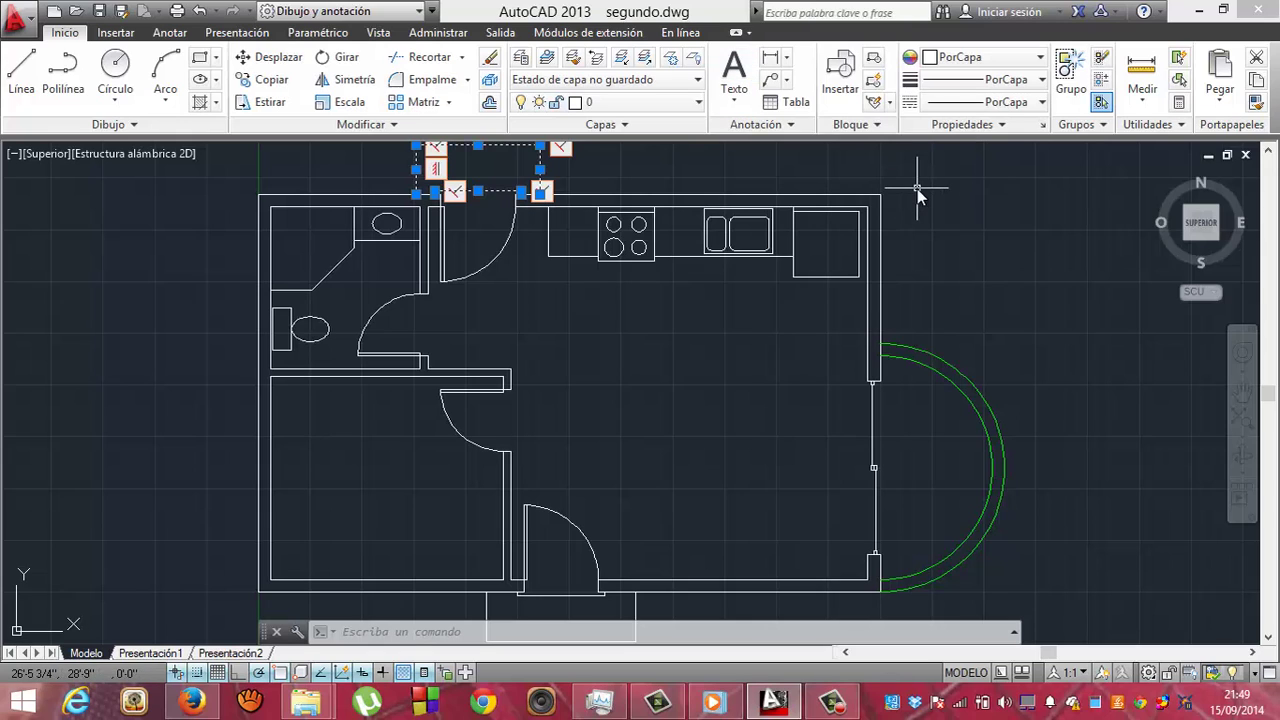
pyautogui.click(1245, 437)
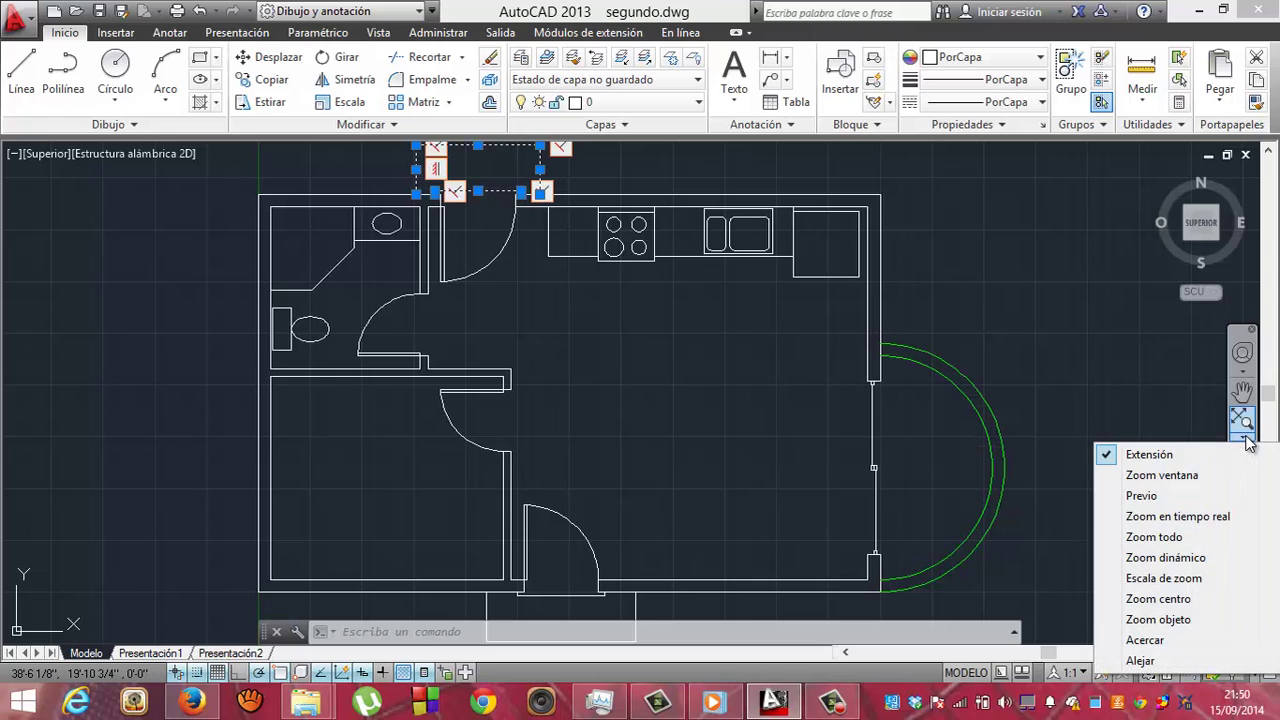
pyautogui.click(1140, 662)
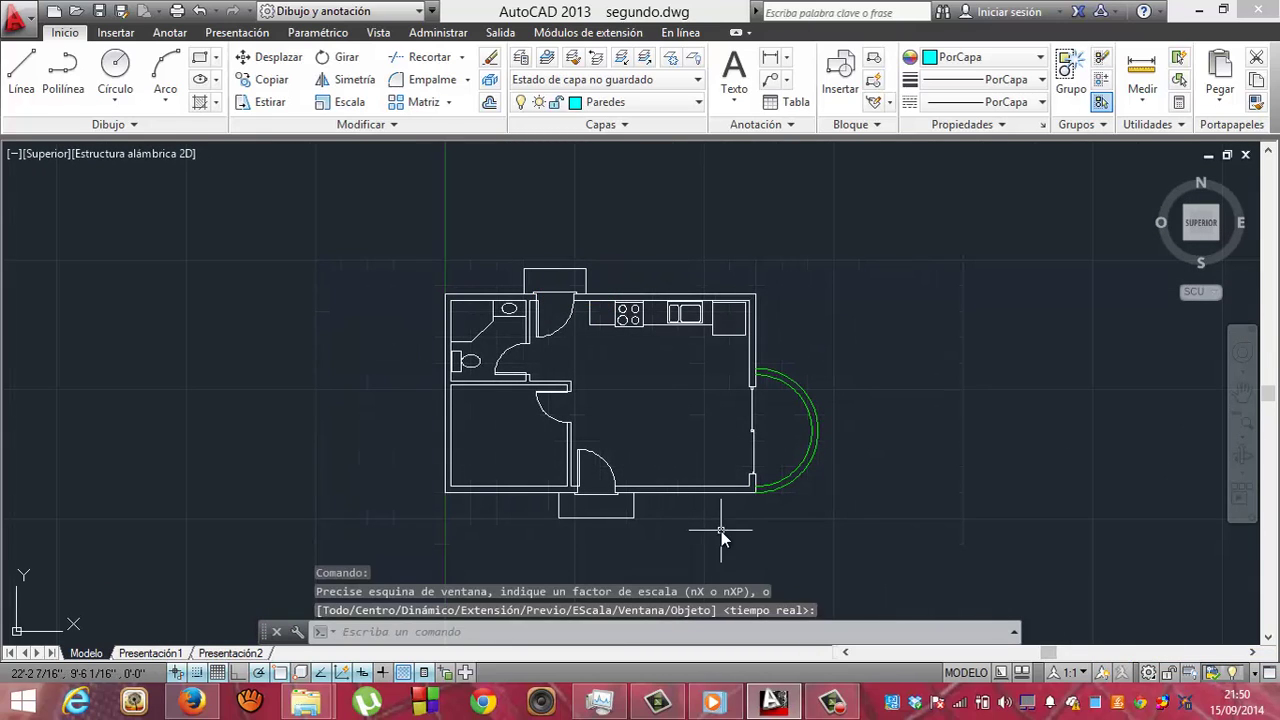
# Window-select the step lines at the top and bottom entrances and move them to Escalones
pyautogui.click(505, 252)
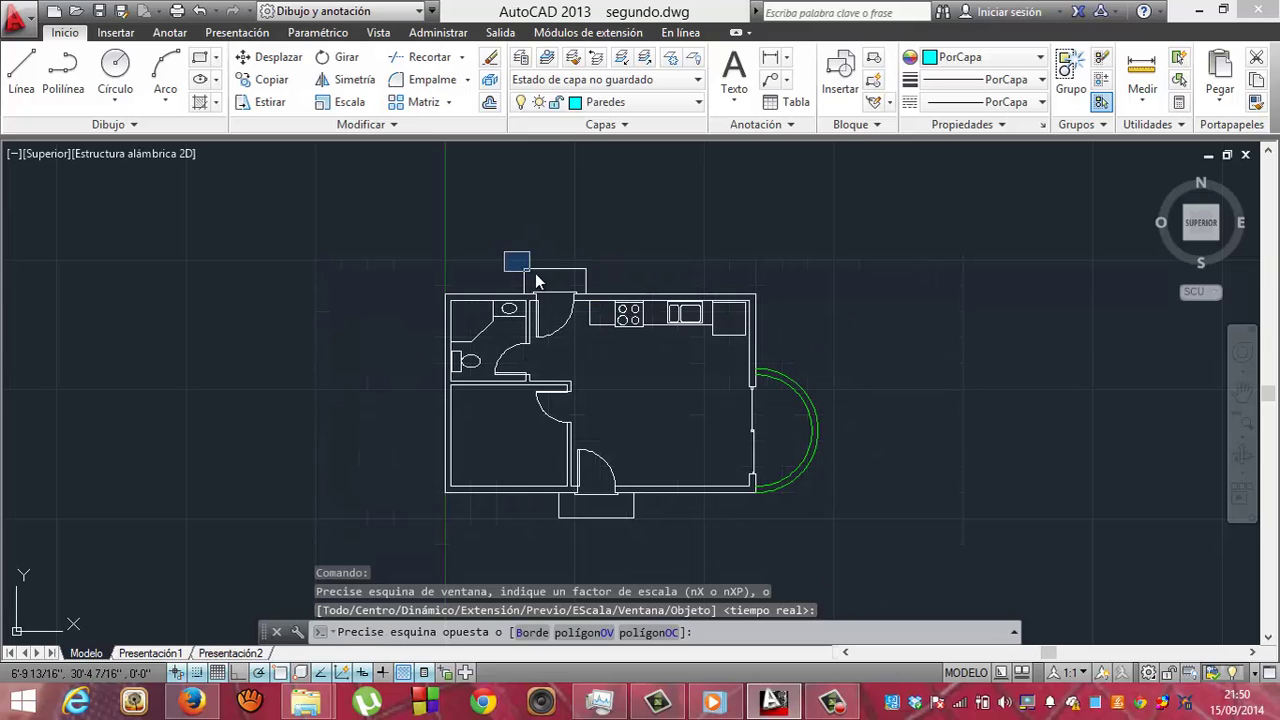
pyautogui.click(595, 300)
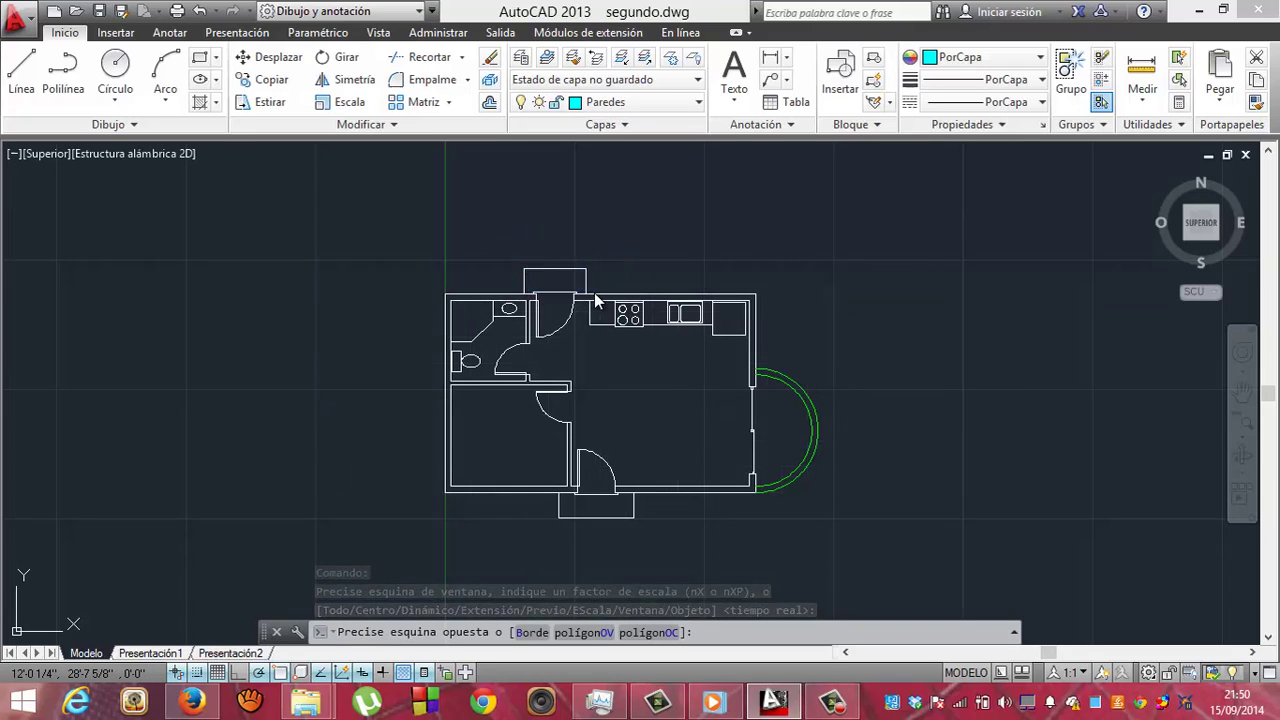
pyautogui.click(542, 535)
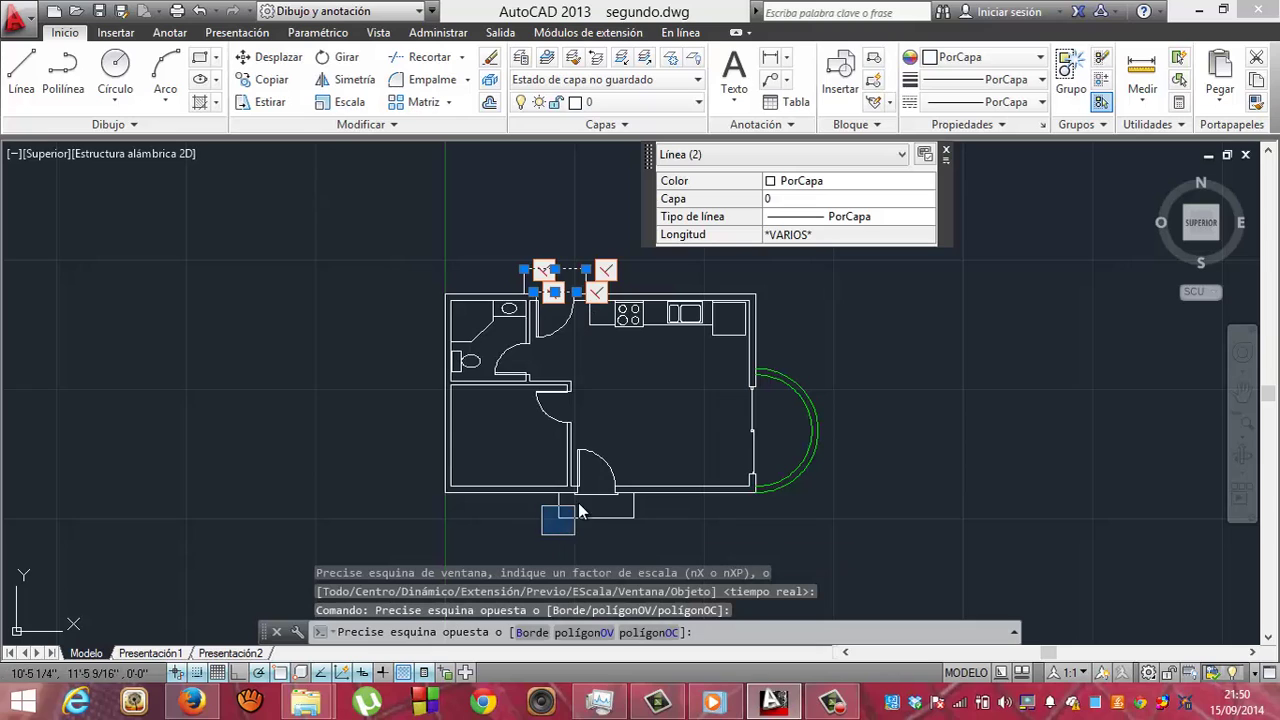
pyautogui.click(645, 495)
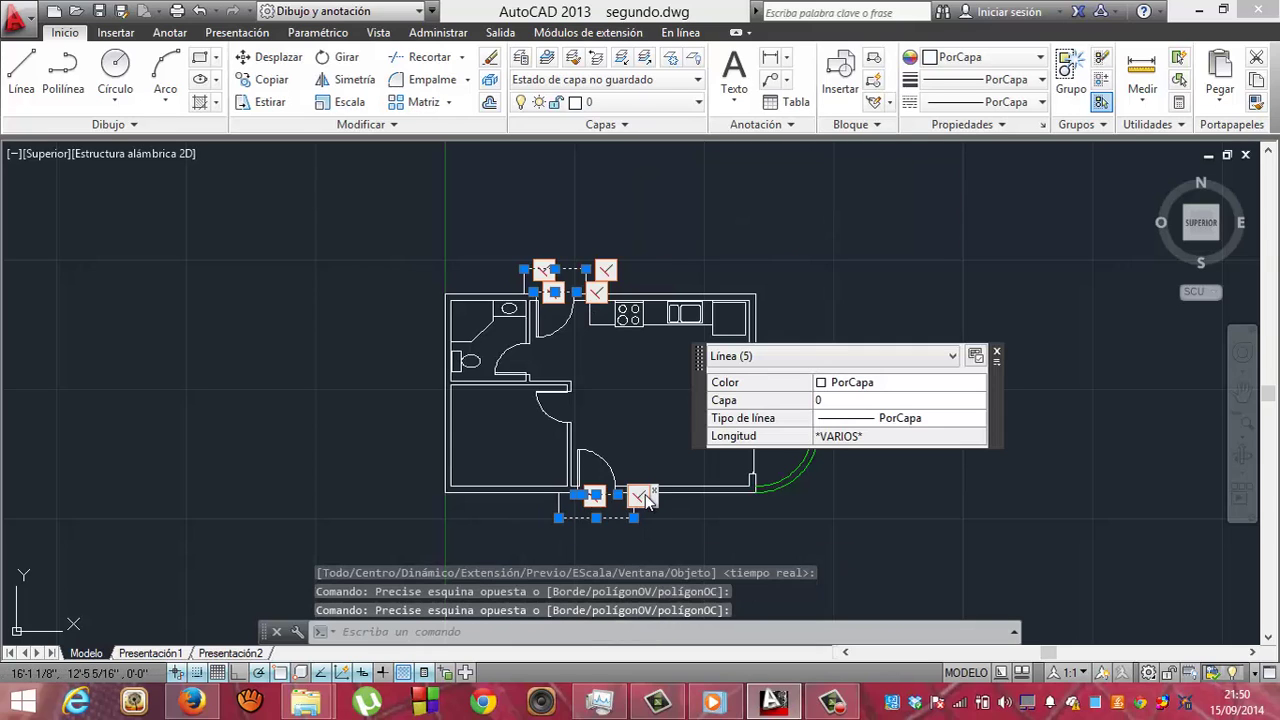
pyautogui.click(697, 103)
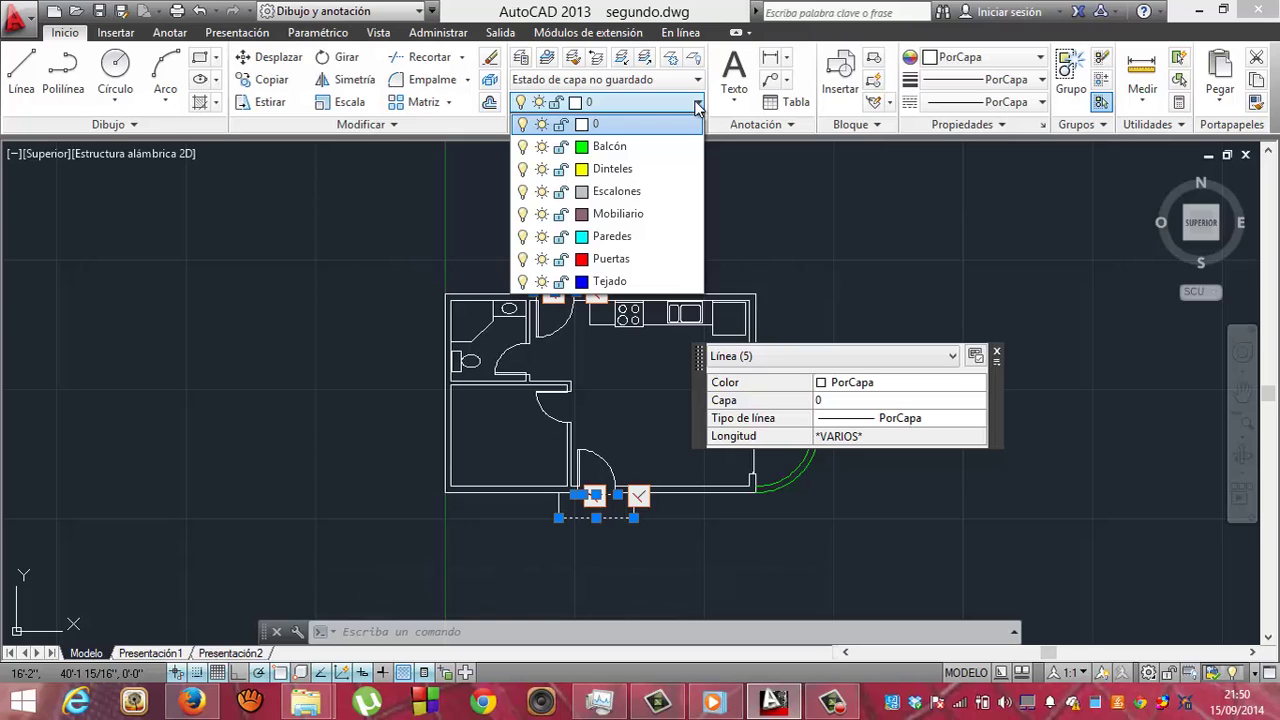
pyautogui.click(603, 192)
pyautogui.click(602, 212)
pyautogui.click(602, 212)
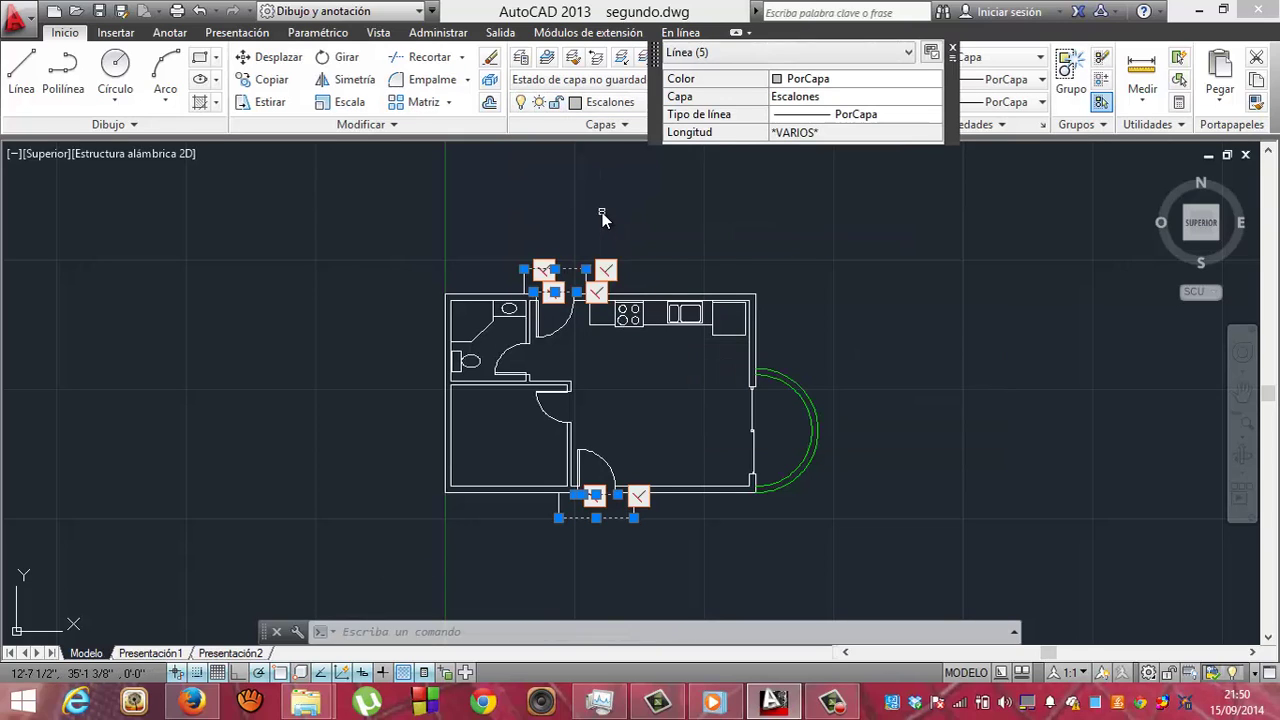
pyautogui.click(602, 212)
pyautogui.press('Escape')
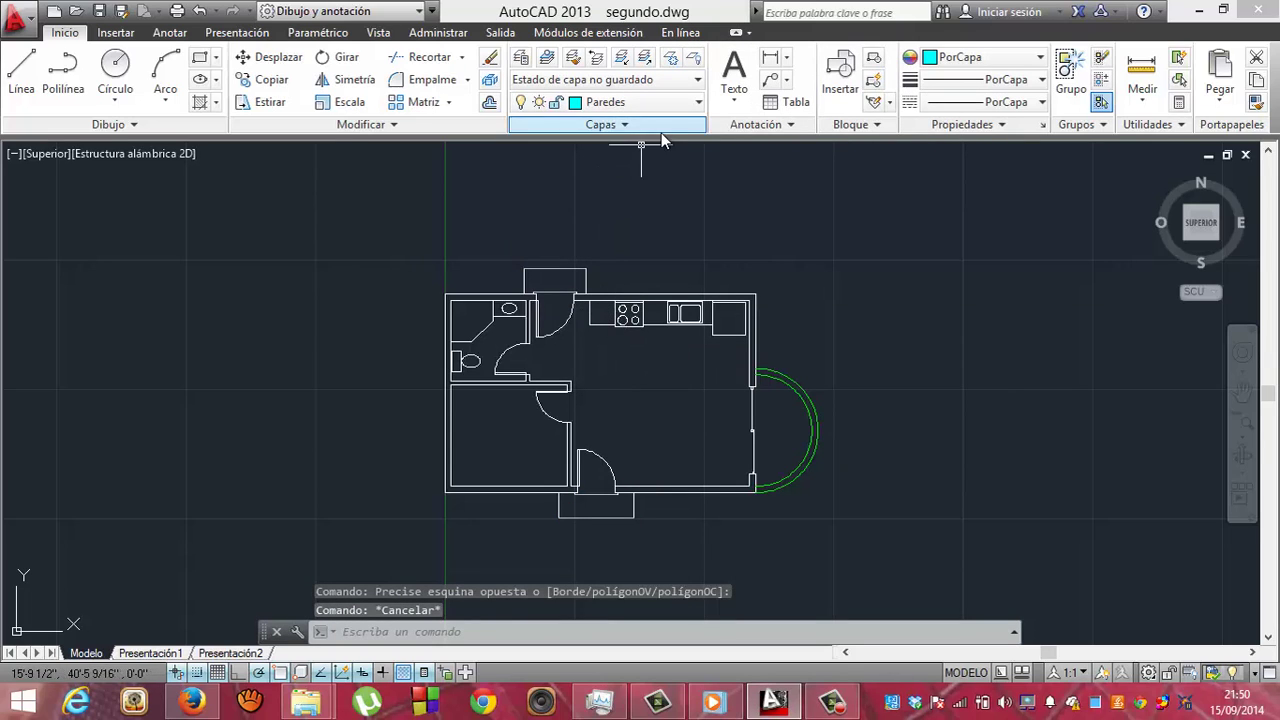
# Reselect the top entrance step lines to check they are on Escalones
pyautogui.click(508, 268)
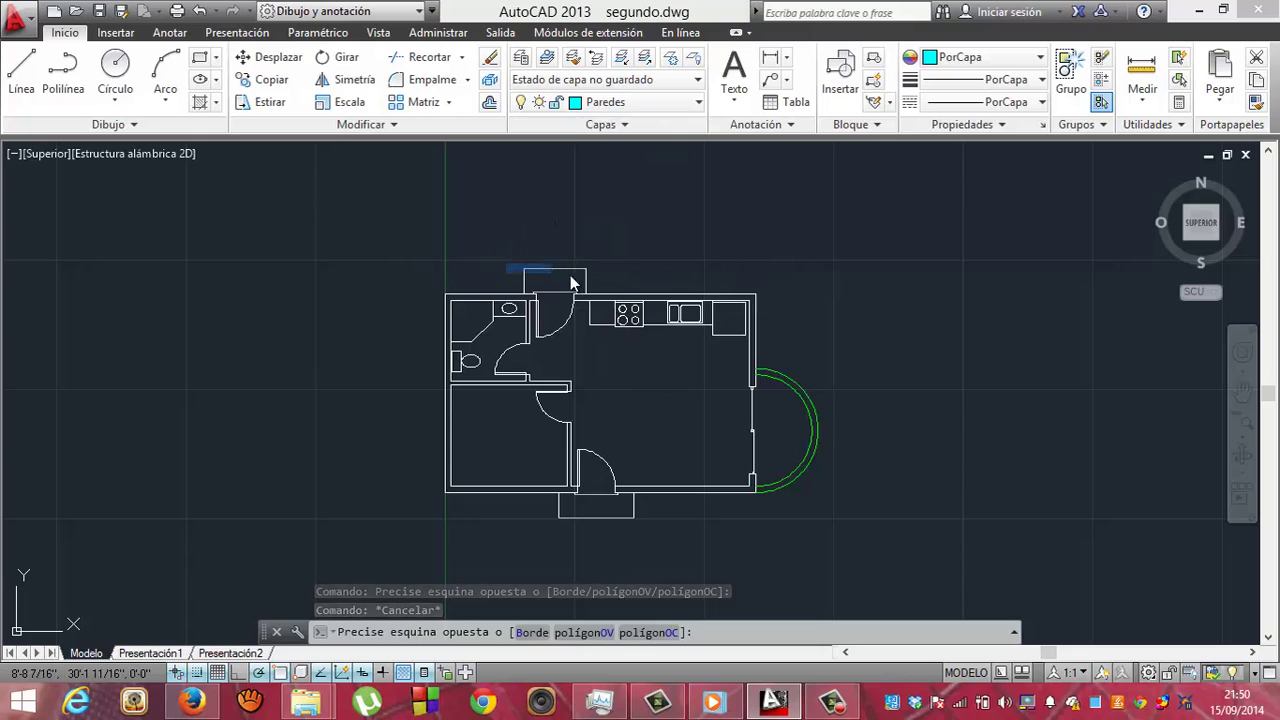
pyautogui.click(597, 300)
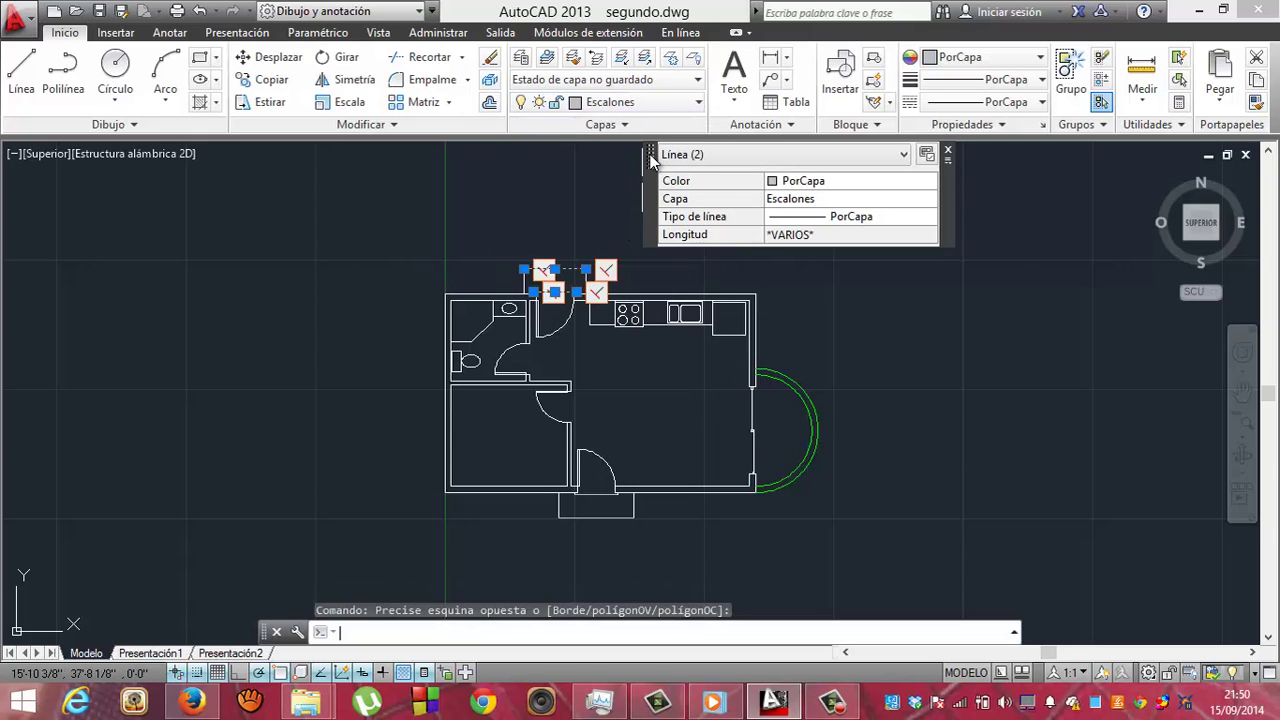
pyautogui.press('Escape')
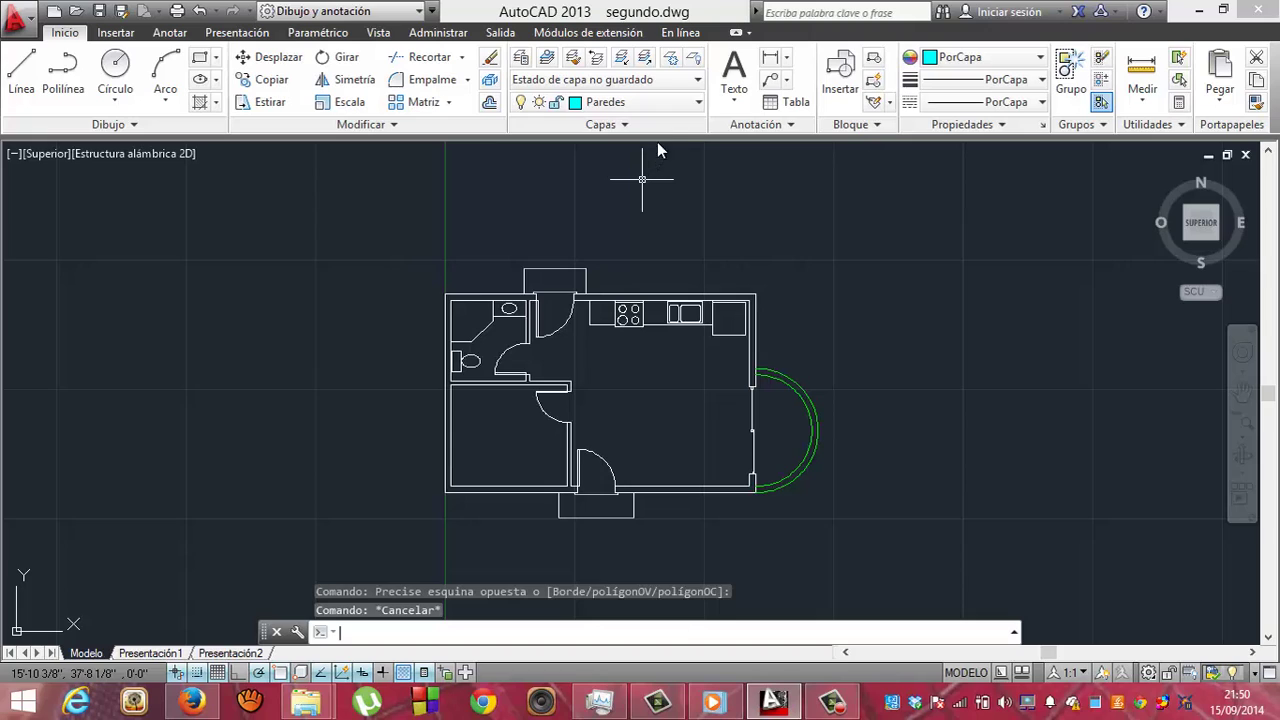
pyautogui.click(573, 359)
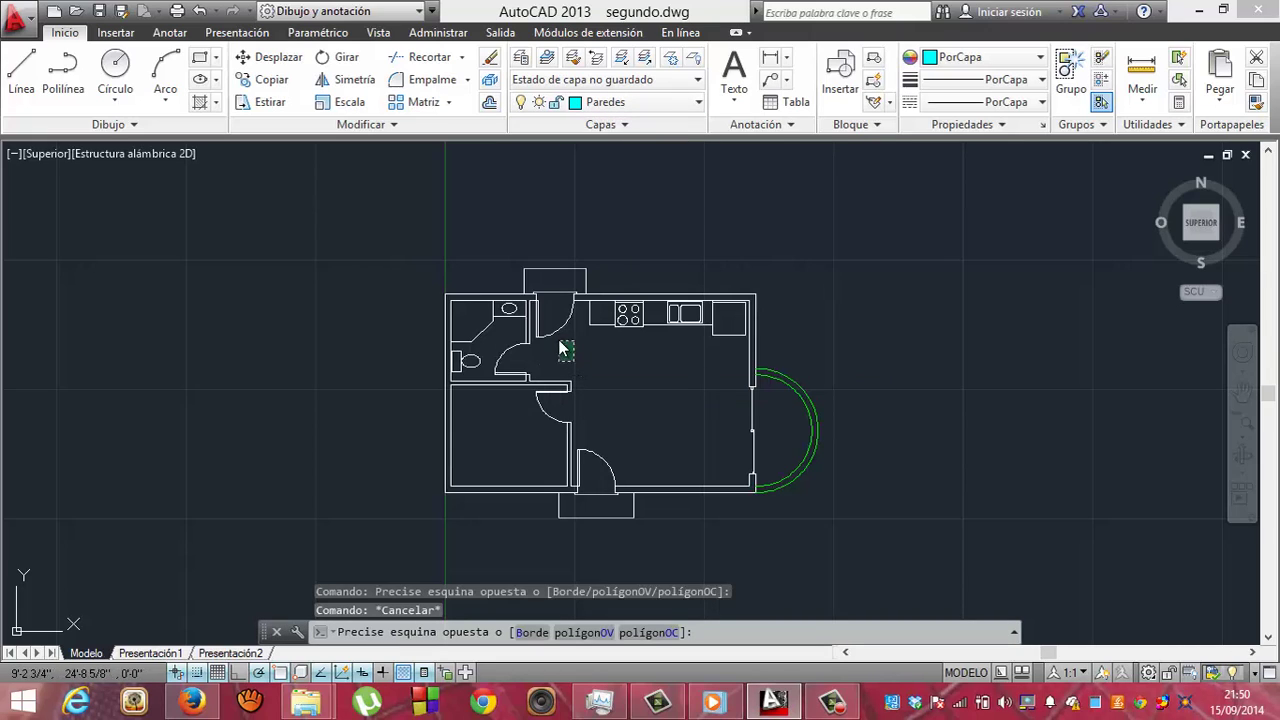
pyautogui.click(538, 322)
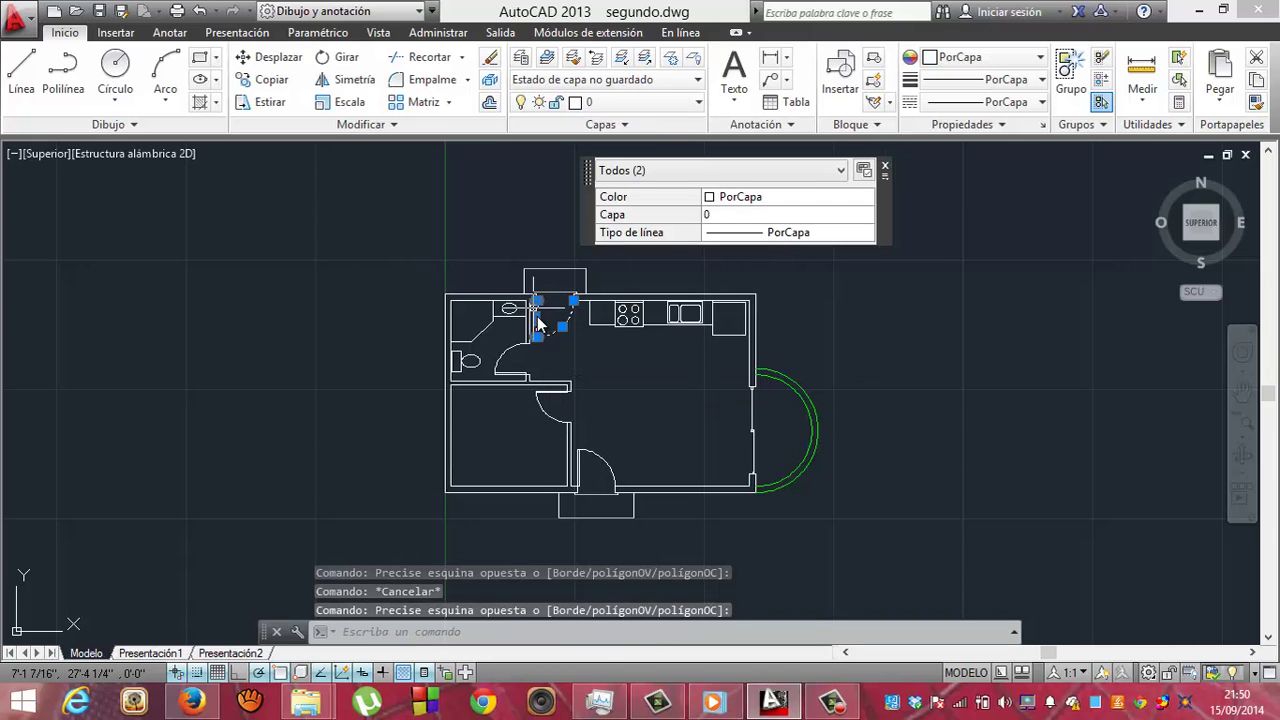
pyautogui.click(487, 349)
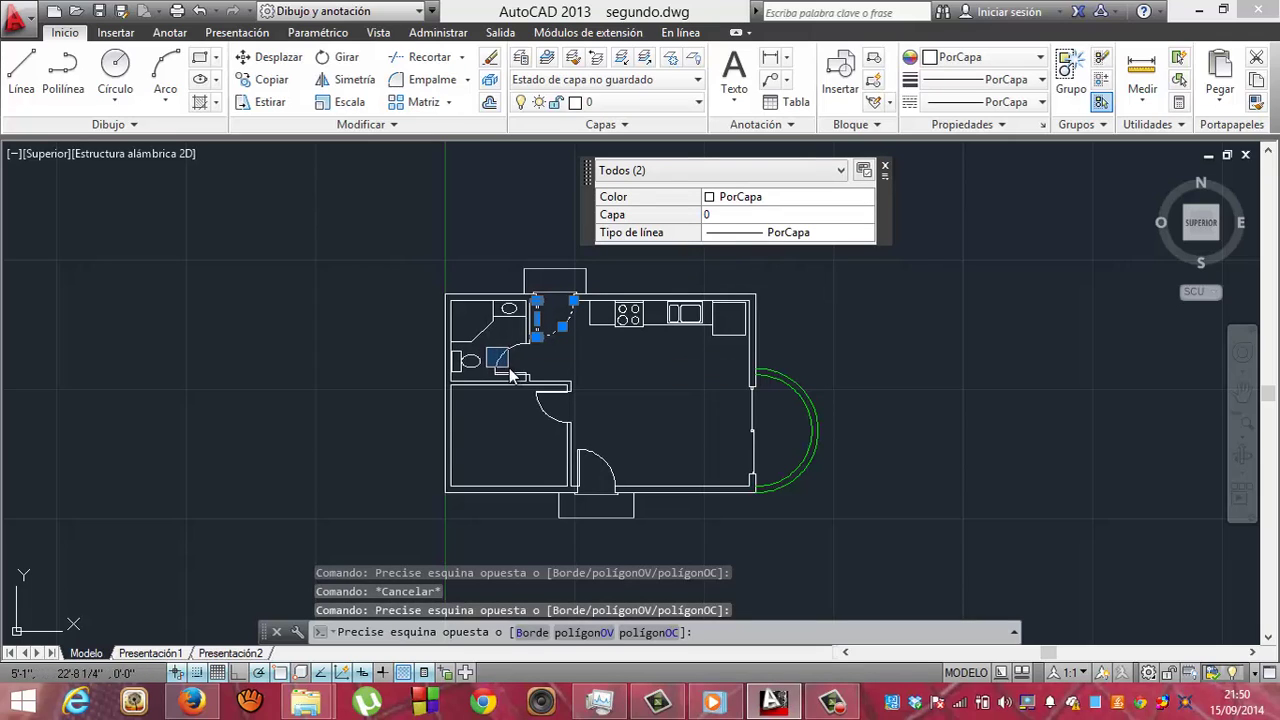
pyautogui.click(530, 406)
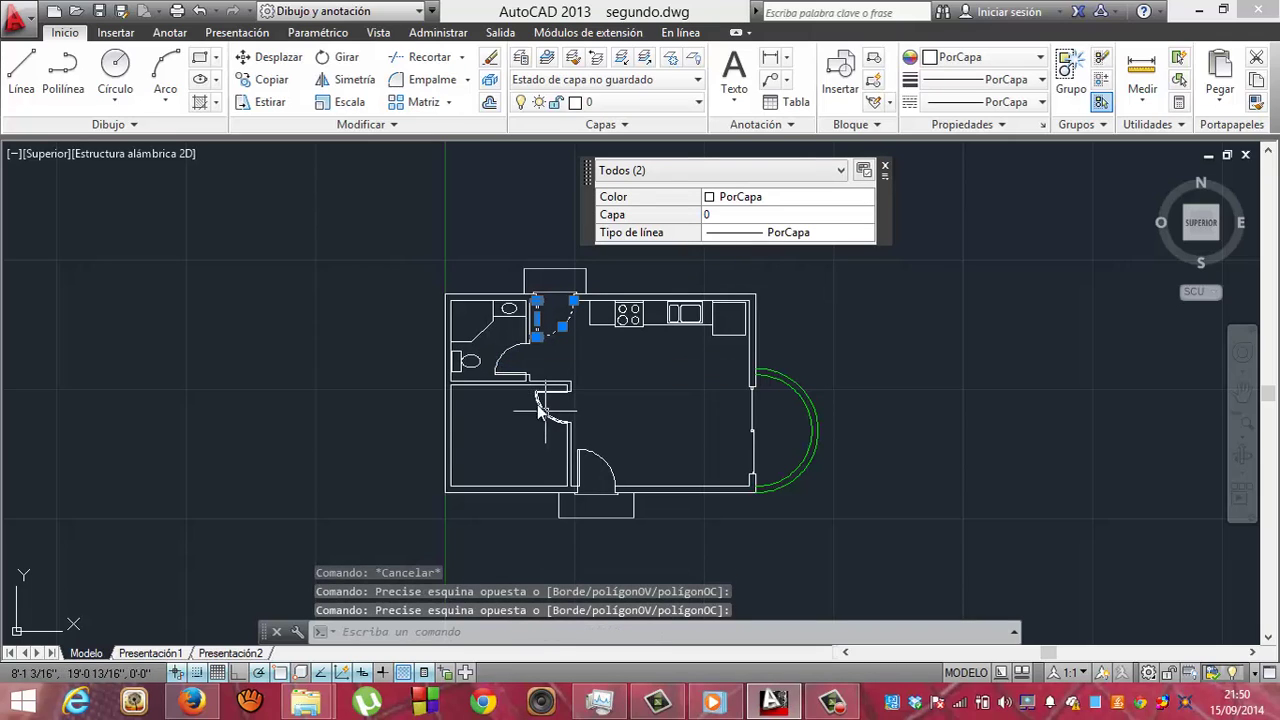
pyautogui.click(487, 348)
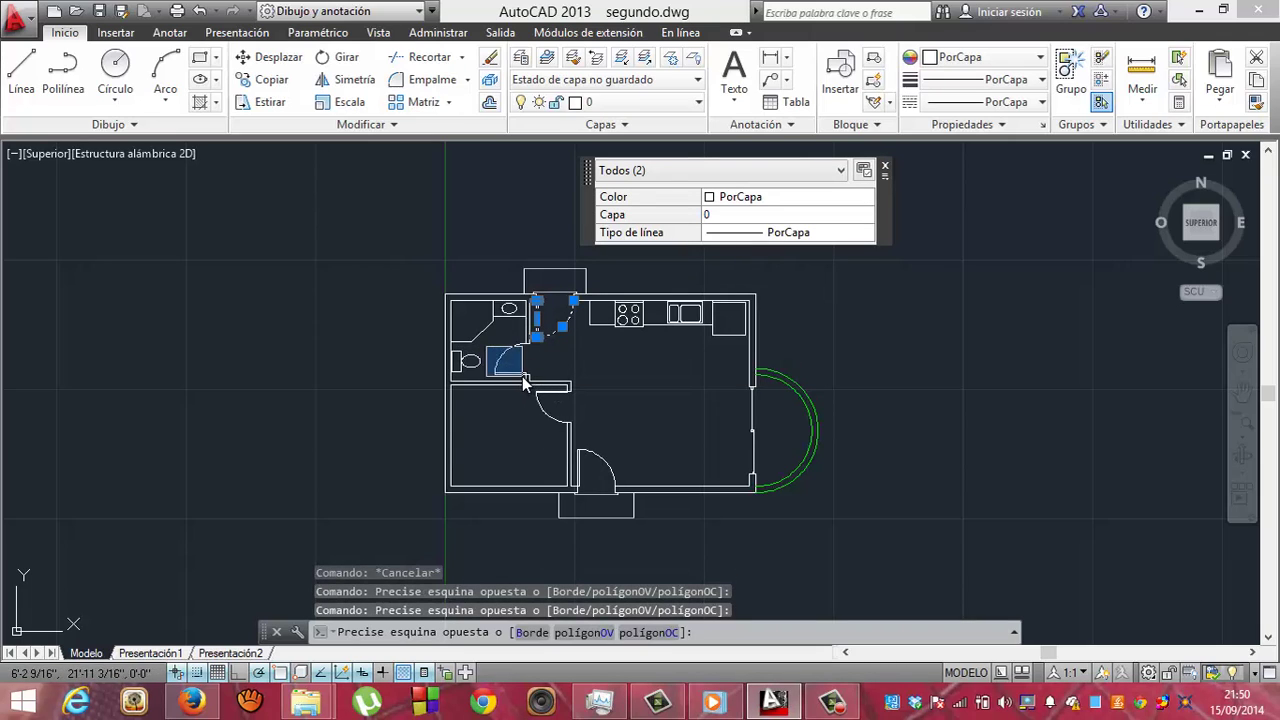
pyautogui.click(524, 385)
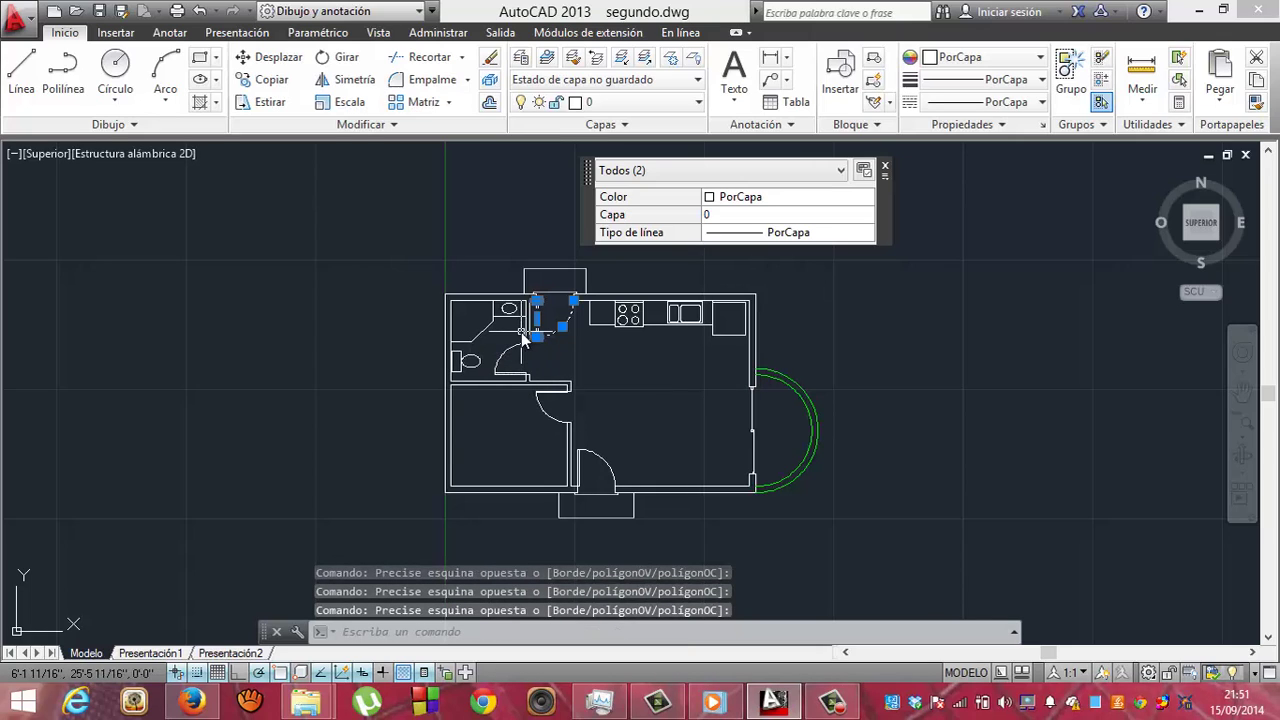
pyautogui.click(521, 332)
pyautogui.click(487, 378)
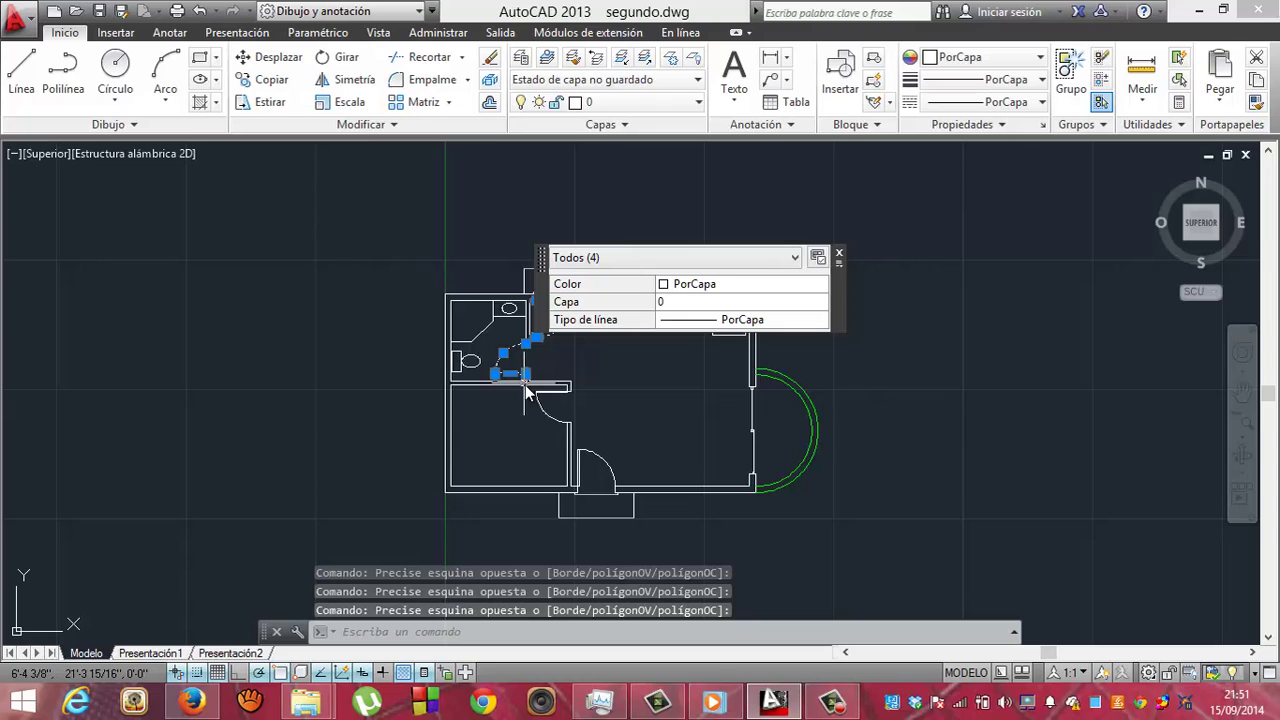
pyautogui.click(527, 386)
pyautogui.click(552, 410)
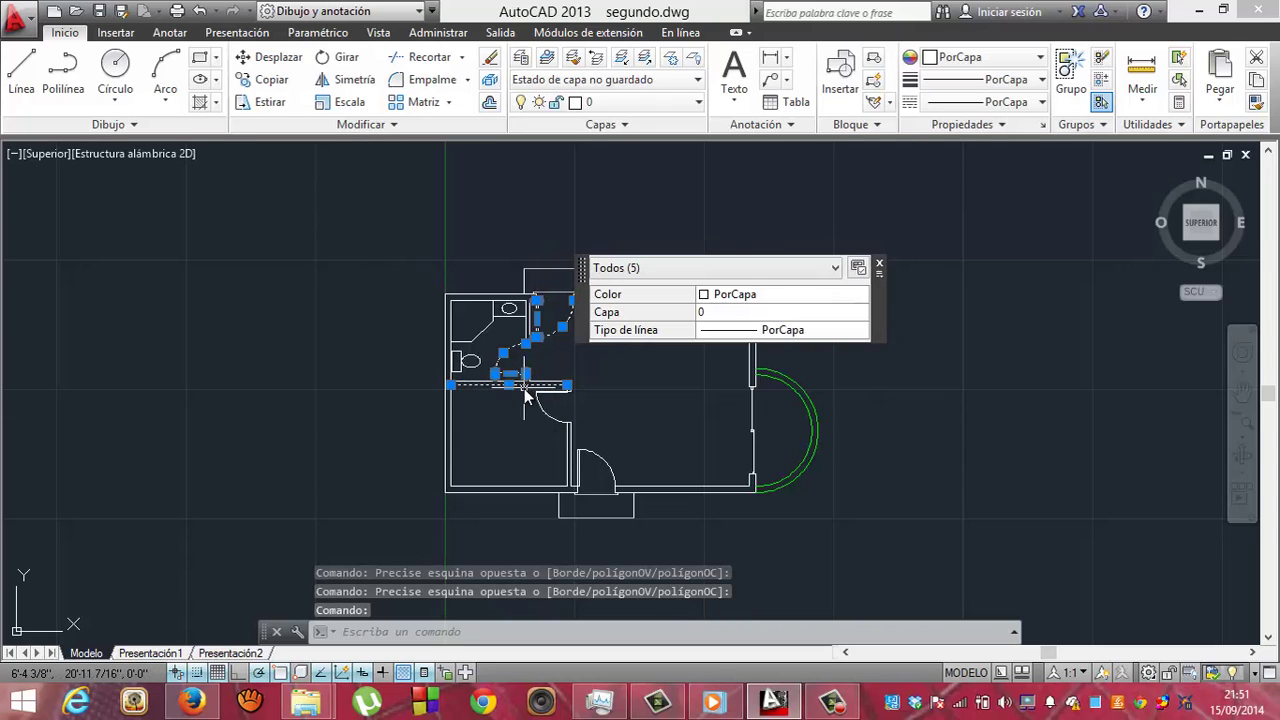
pyautogui.click(524, 390)
pyautogui.click(566, 420)
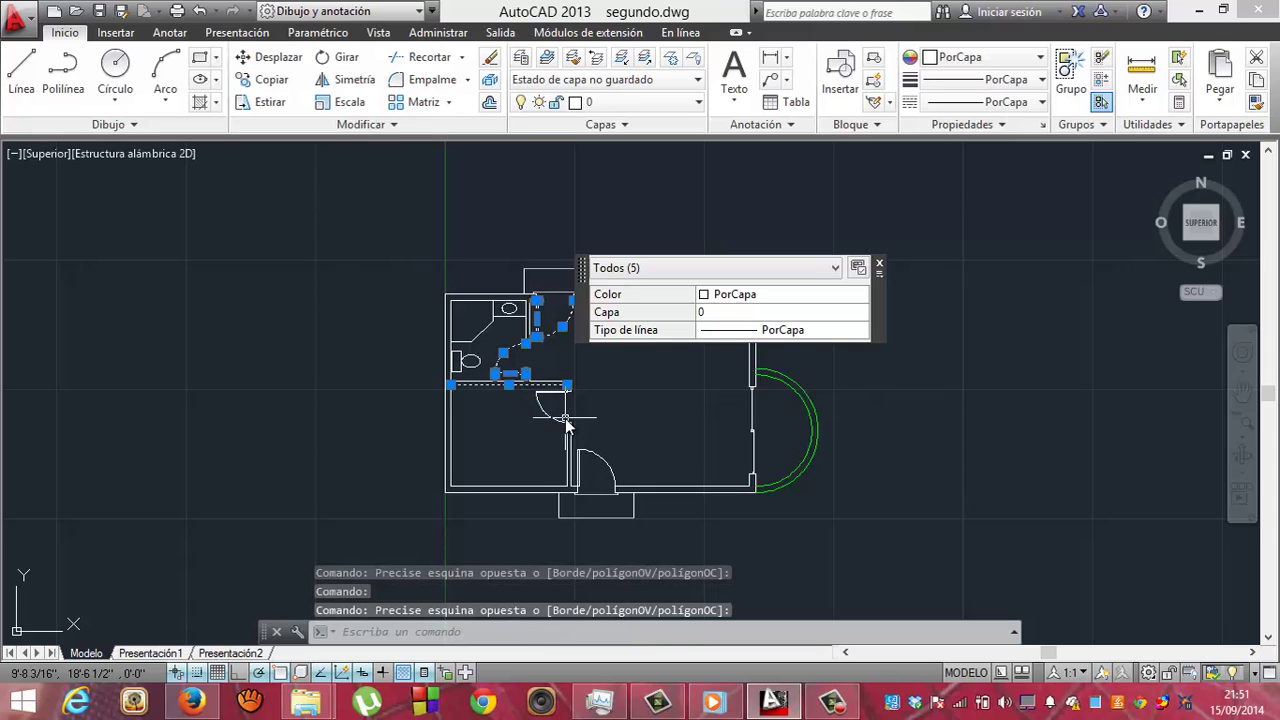
pyautogui.click(530, 420)
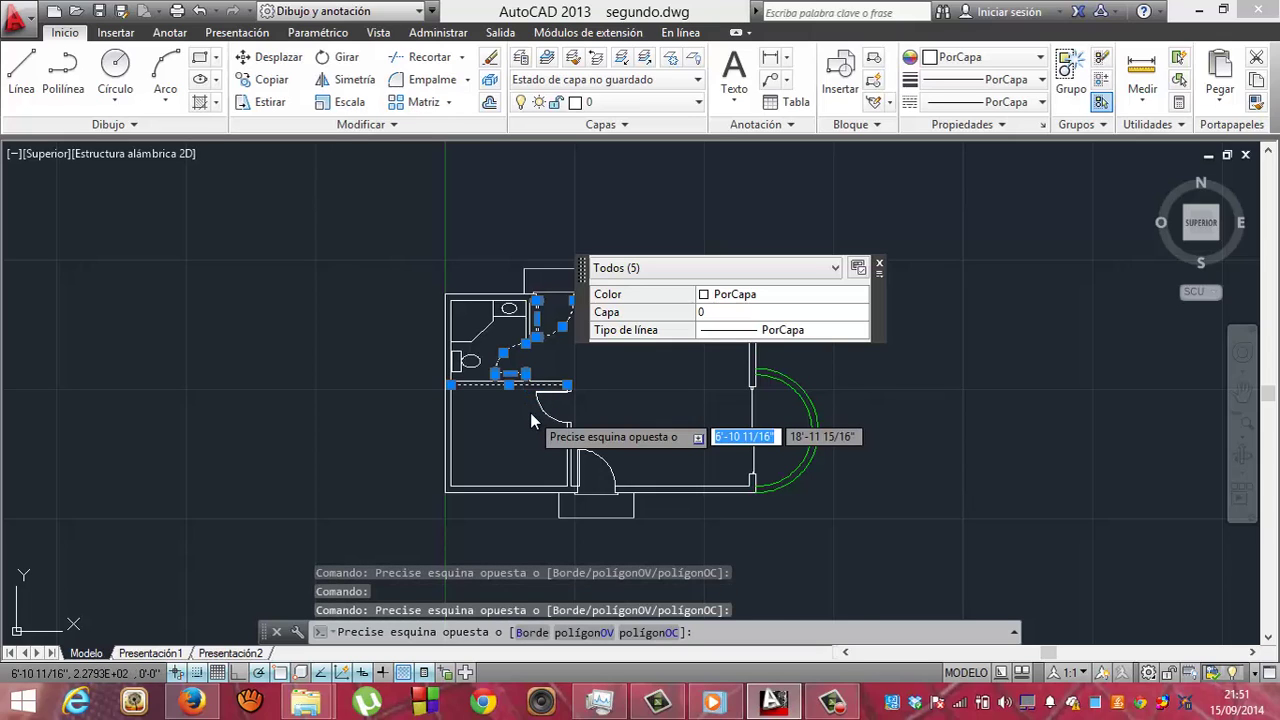
pyautogui.hotkey('ctrl', 'z')
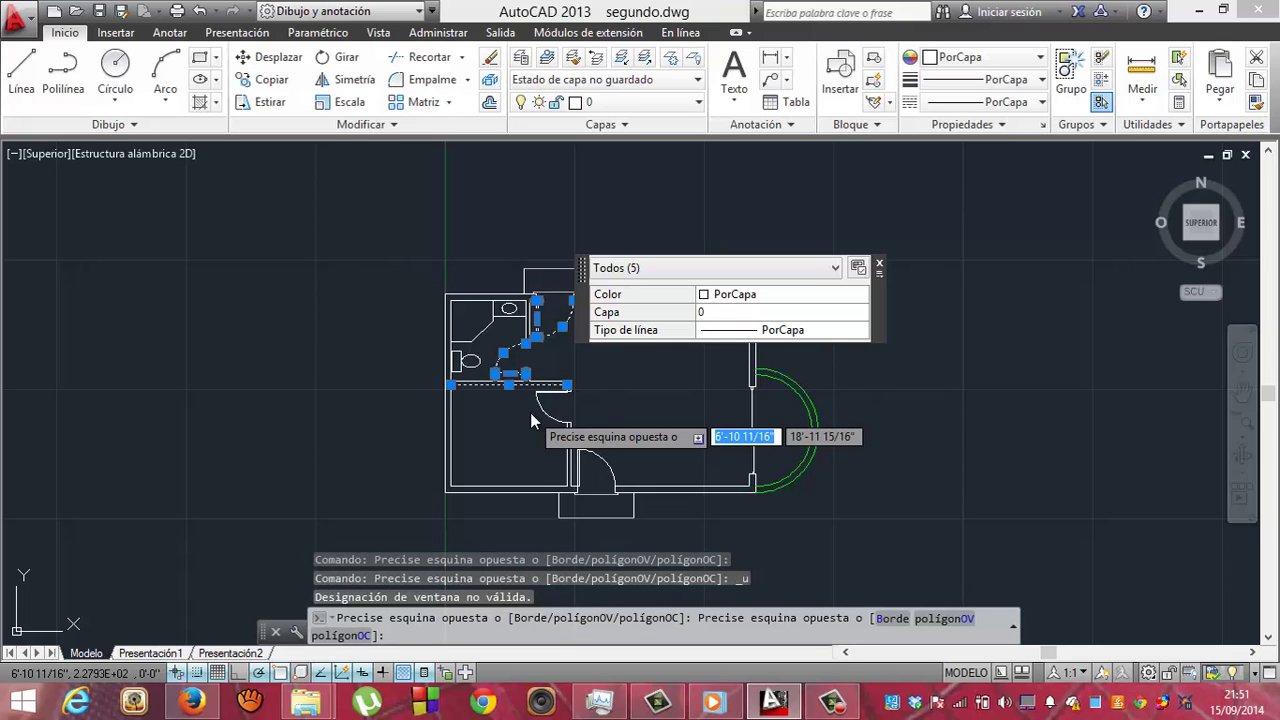
pyautogui.hotkey('ctrl', 'z')
pyautogui.press('Escape')
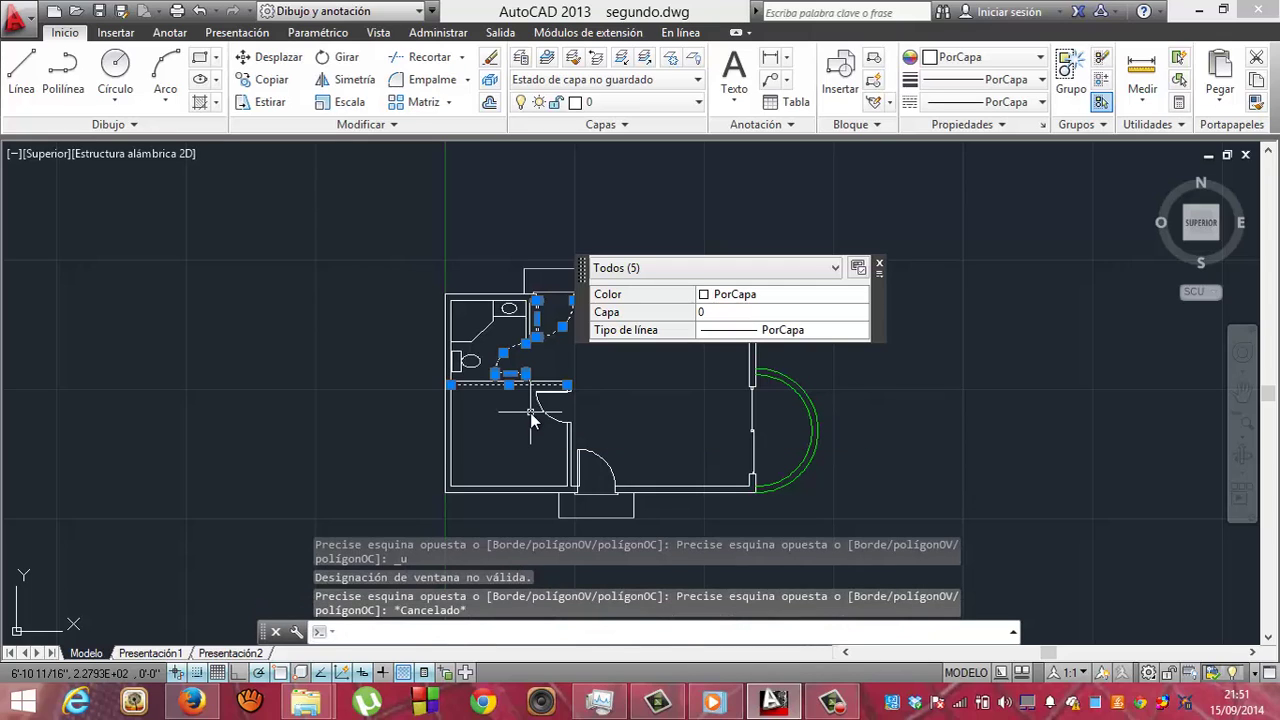
pyautogui.press('Escape')
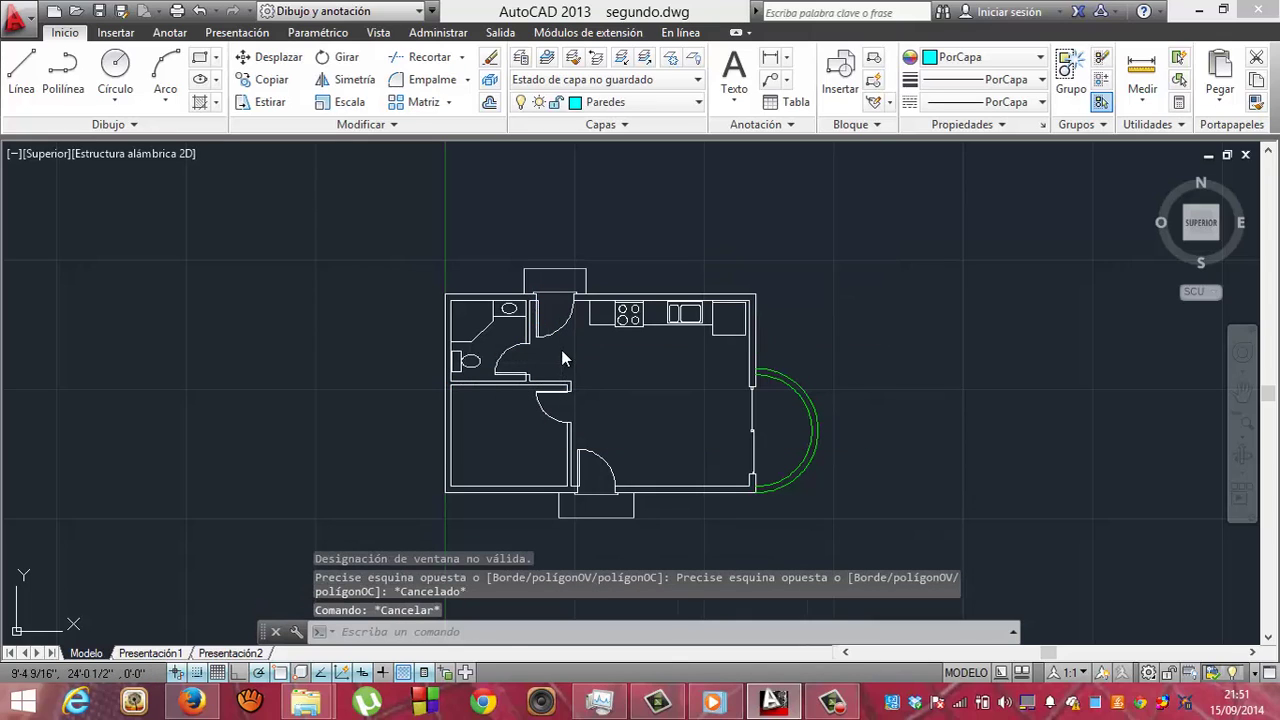
pyautogui.click(561, 349)
pyautogui.click(537, 337)
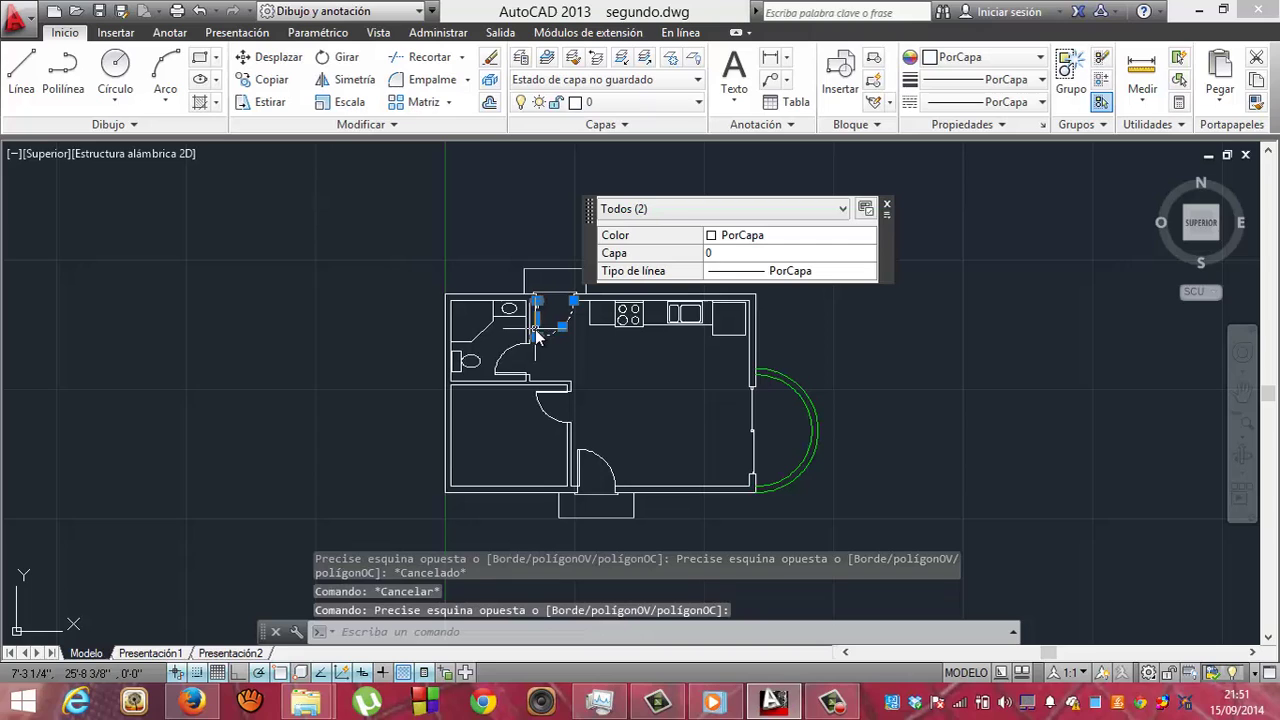
pyautogui.click(490, 352)
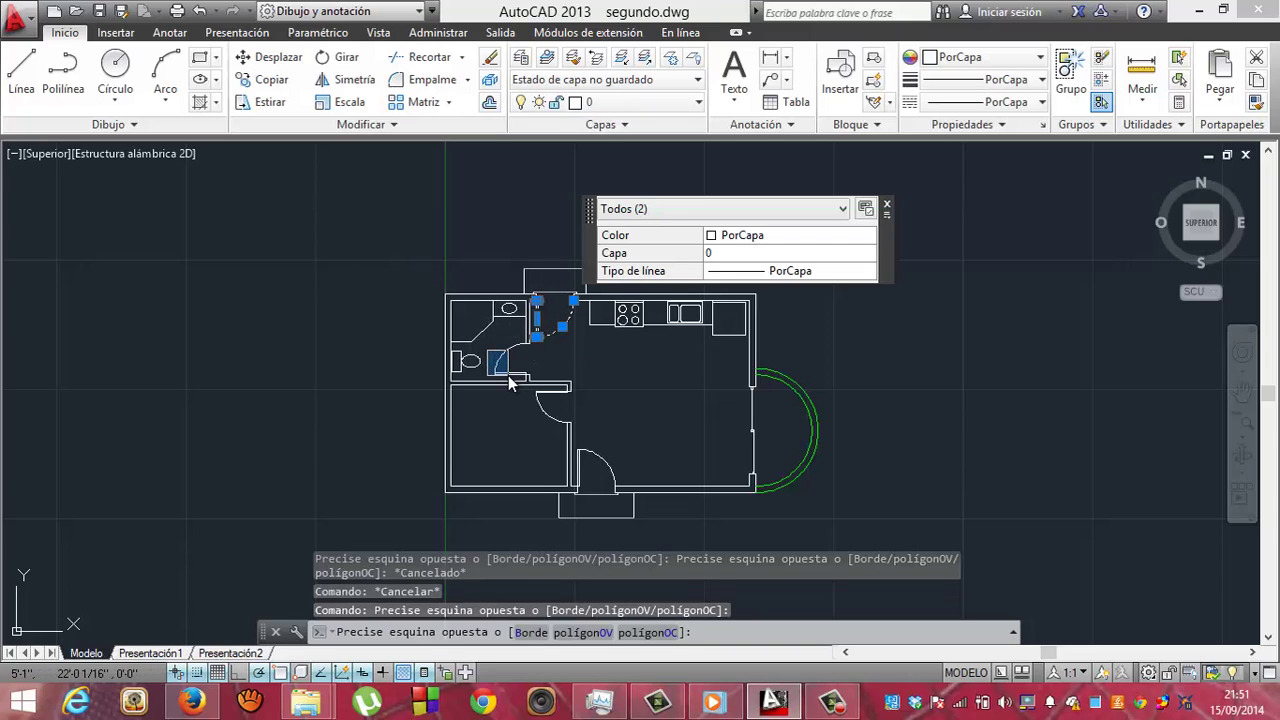
pyautogui.click(510, 382)
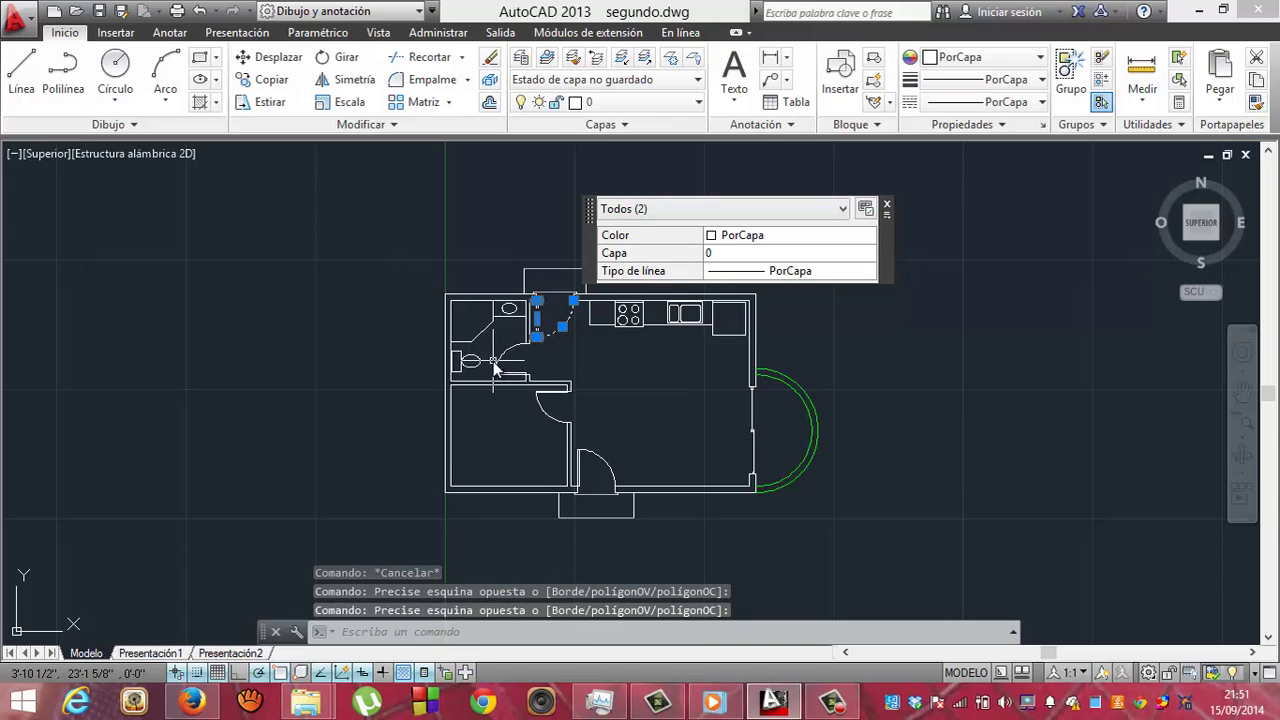
pyautogui.click(513, 380)
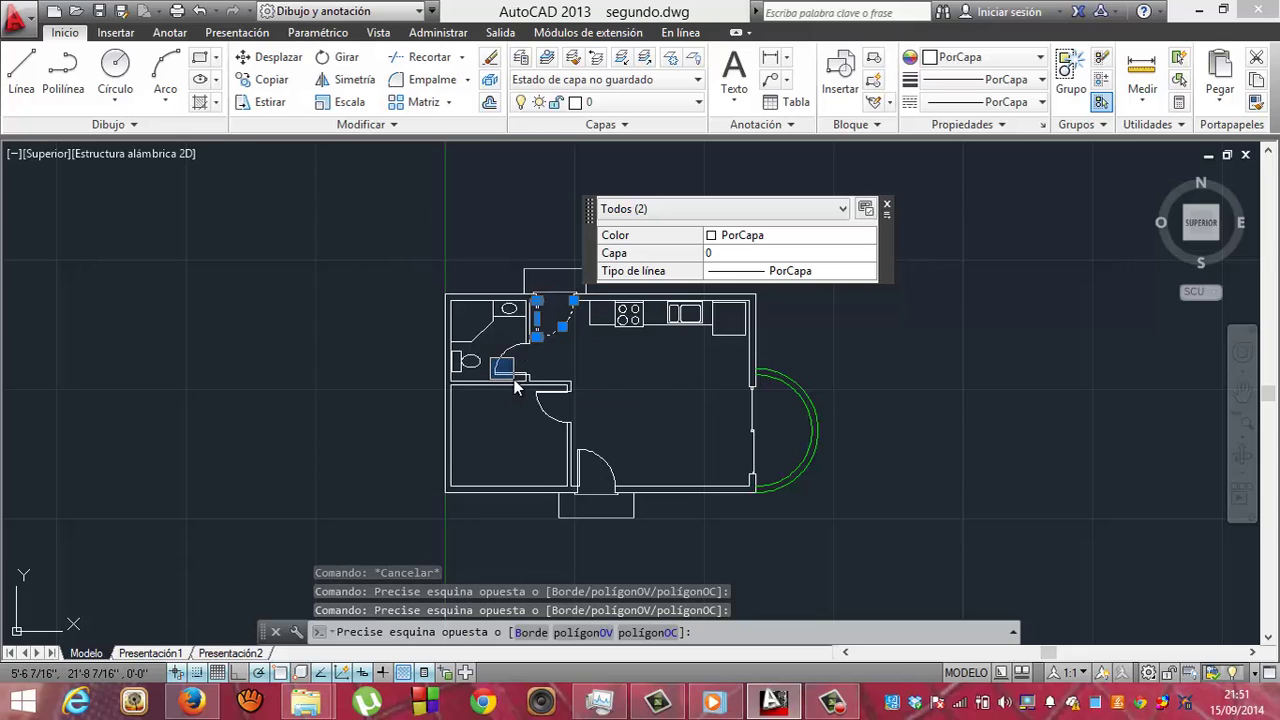
pyautogui.click(515, 388)
pyautogui.click(485, 349)
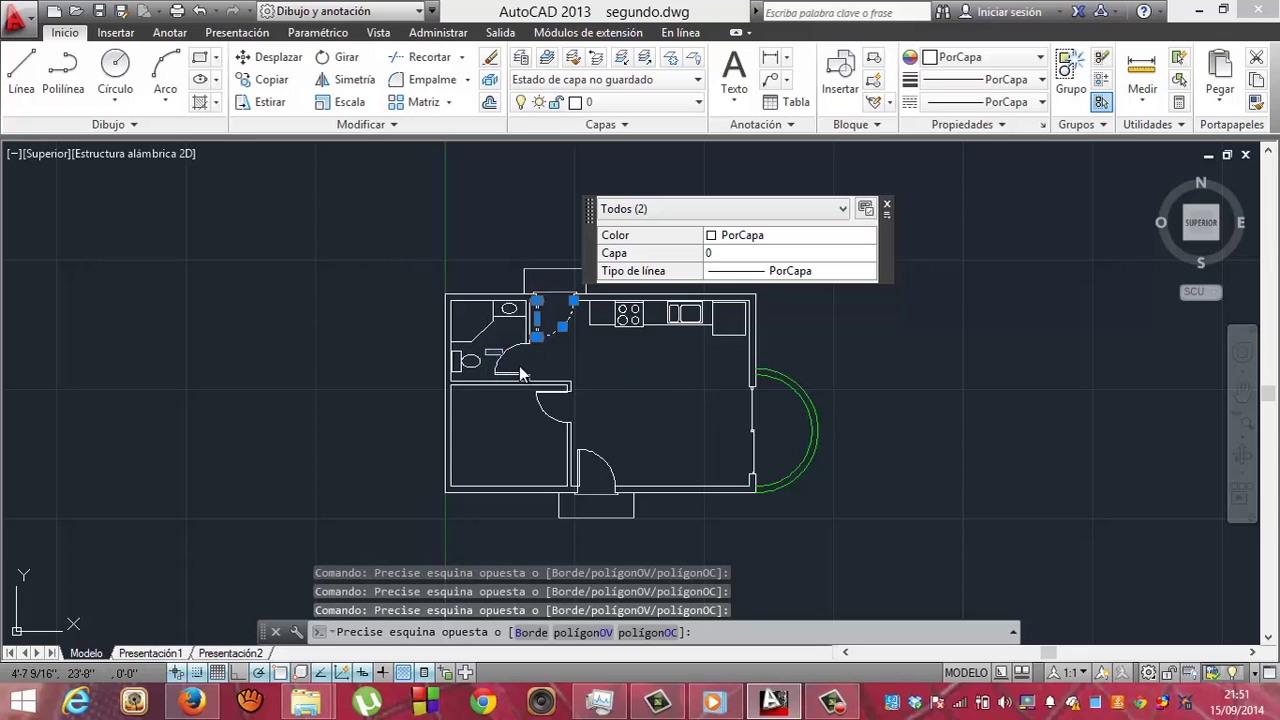
pyautogui.click(525, 386)
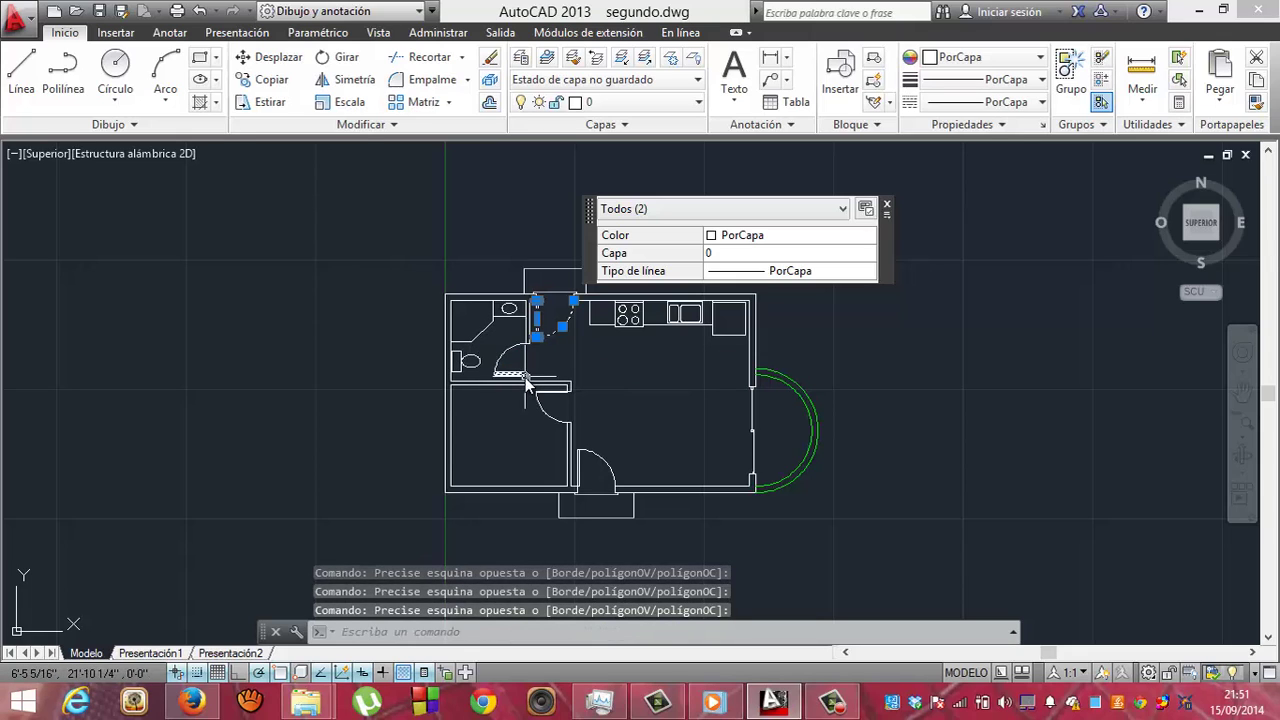
pyautogui.click(514, 334)
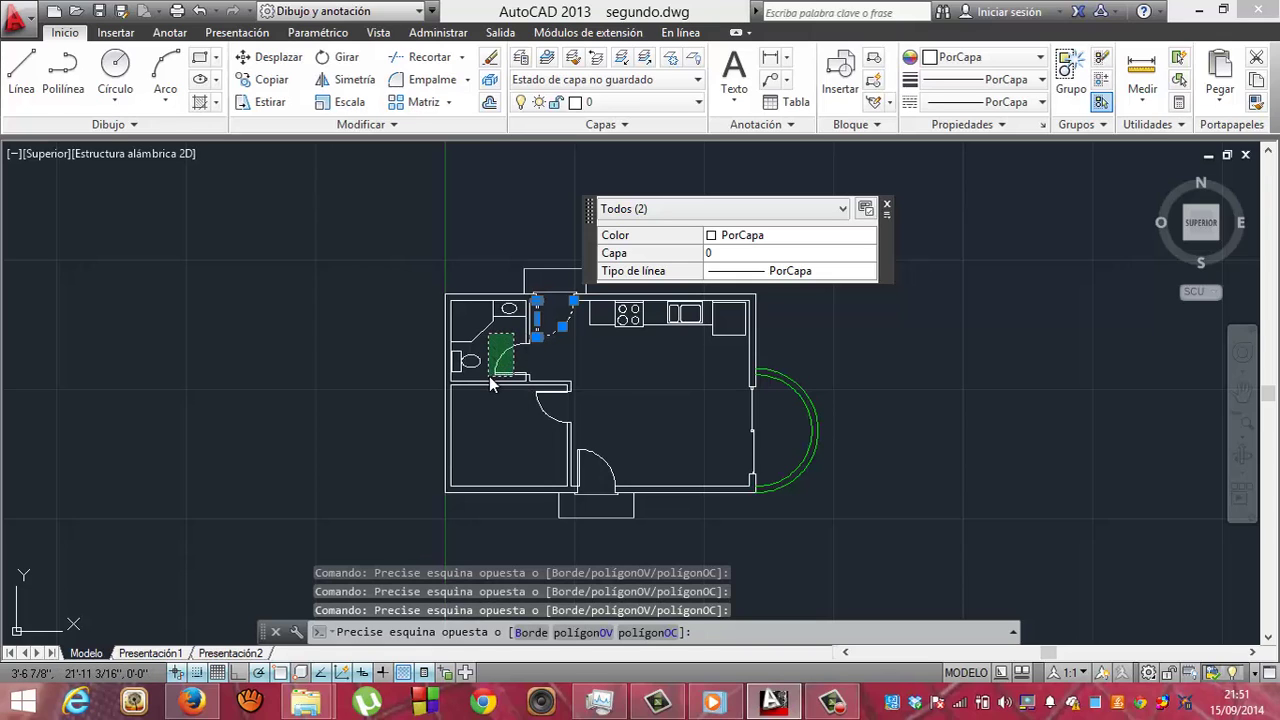
pyautogui.click(488, 377)
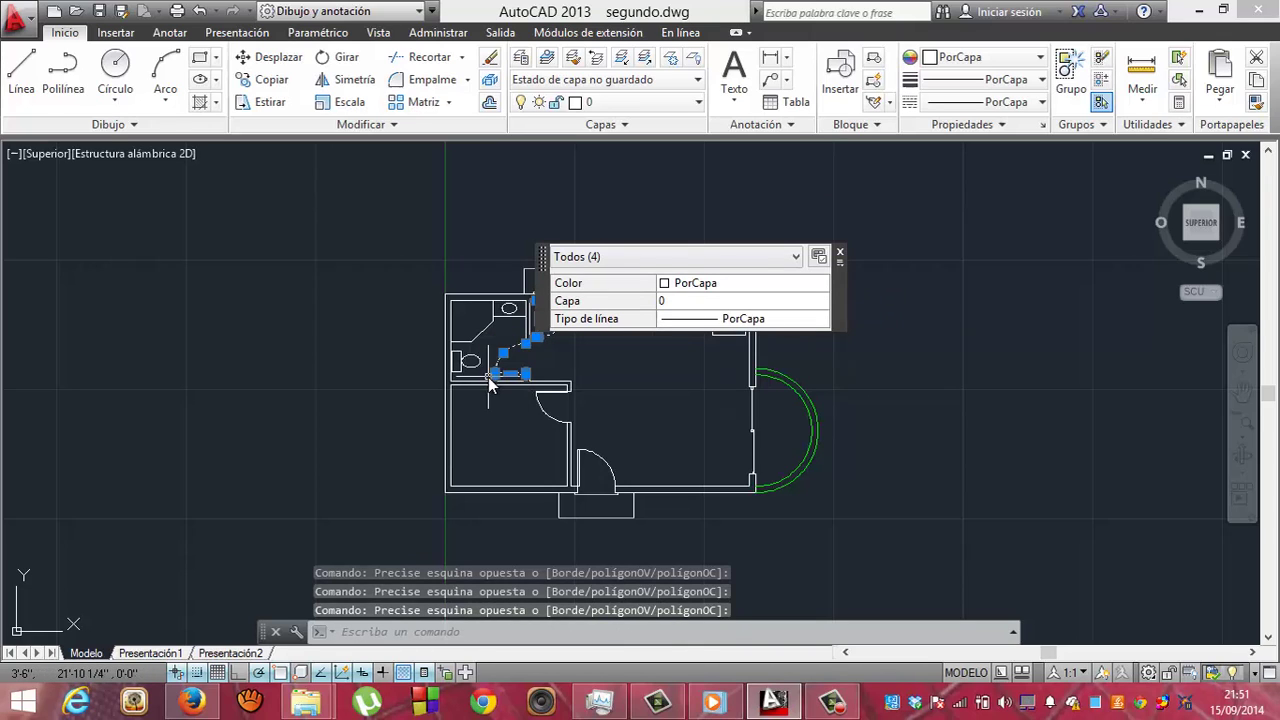
pyautogui.click(563, 394)
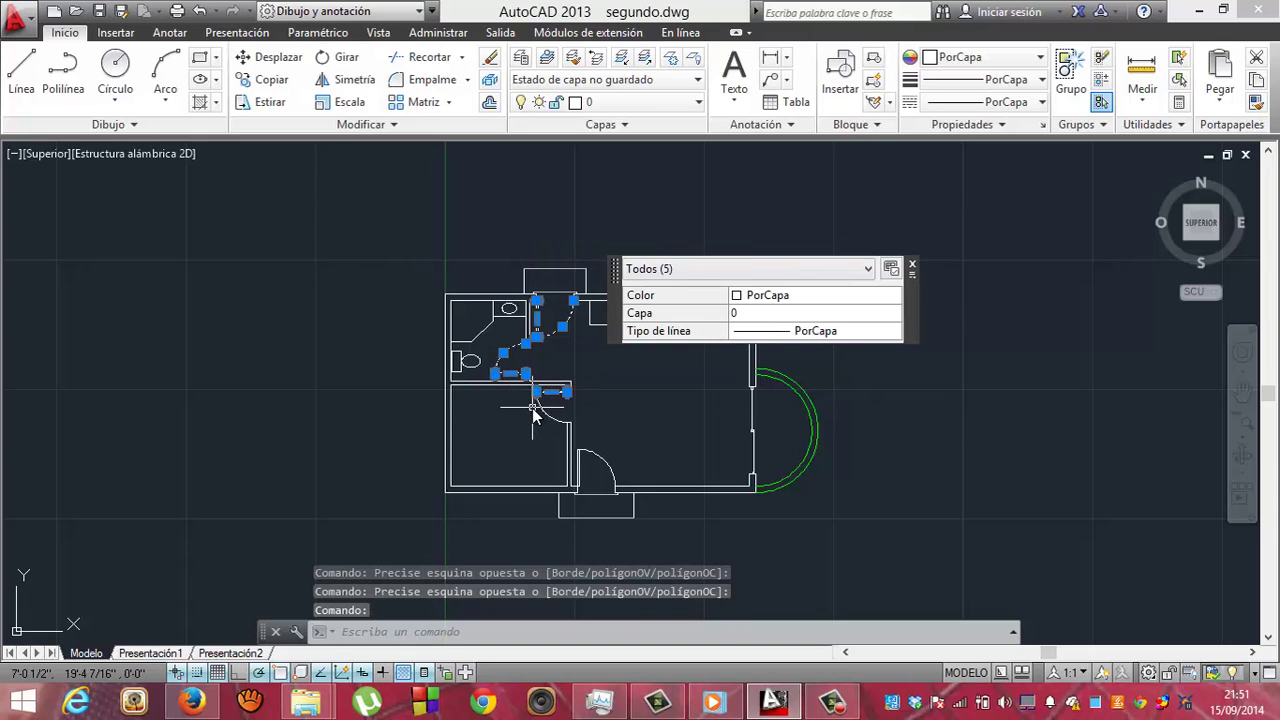
pyautogui.press('Escape')
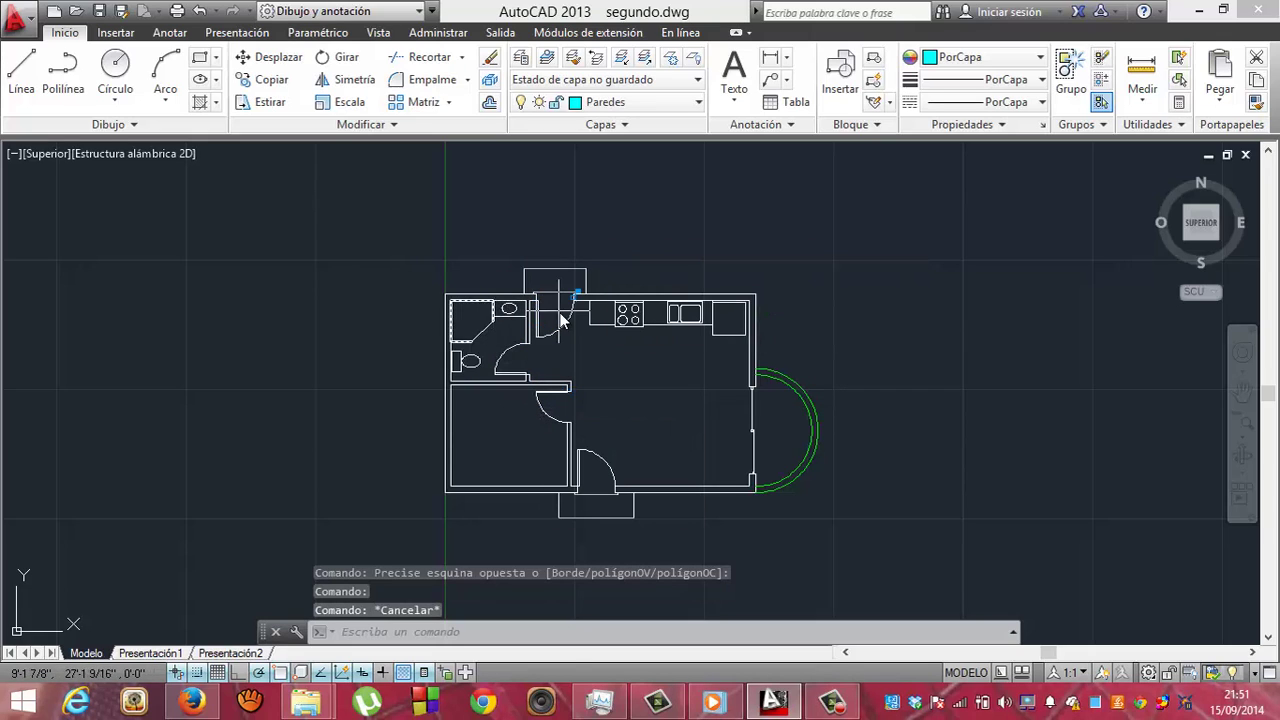
# Zoom in on the plan and crossing-select the top door's line and arc
pyautogui.click(1246, 425)
pyautogui.click(1247, 428)
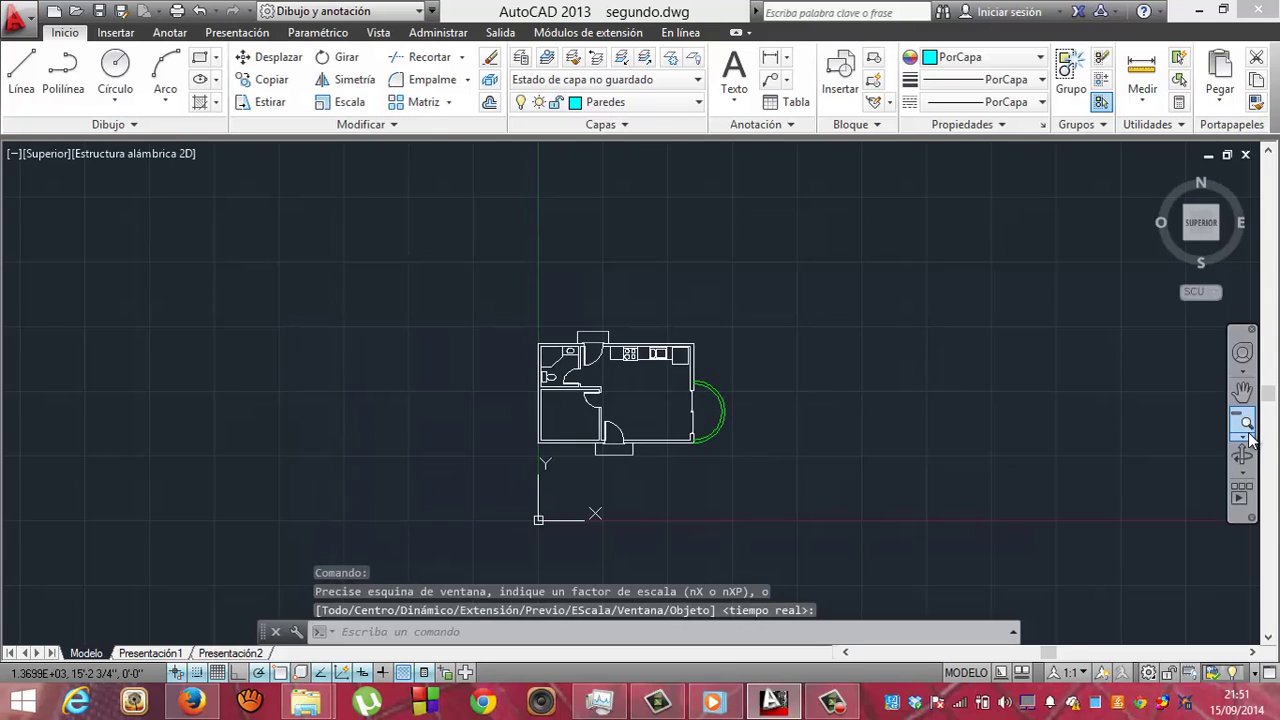
pyautogui.click(1248, 438)
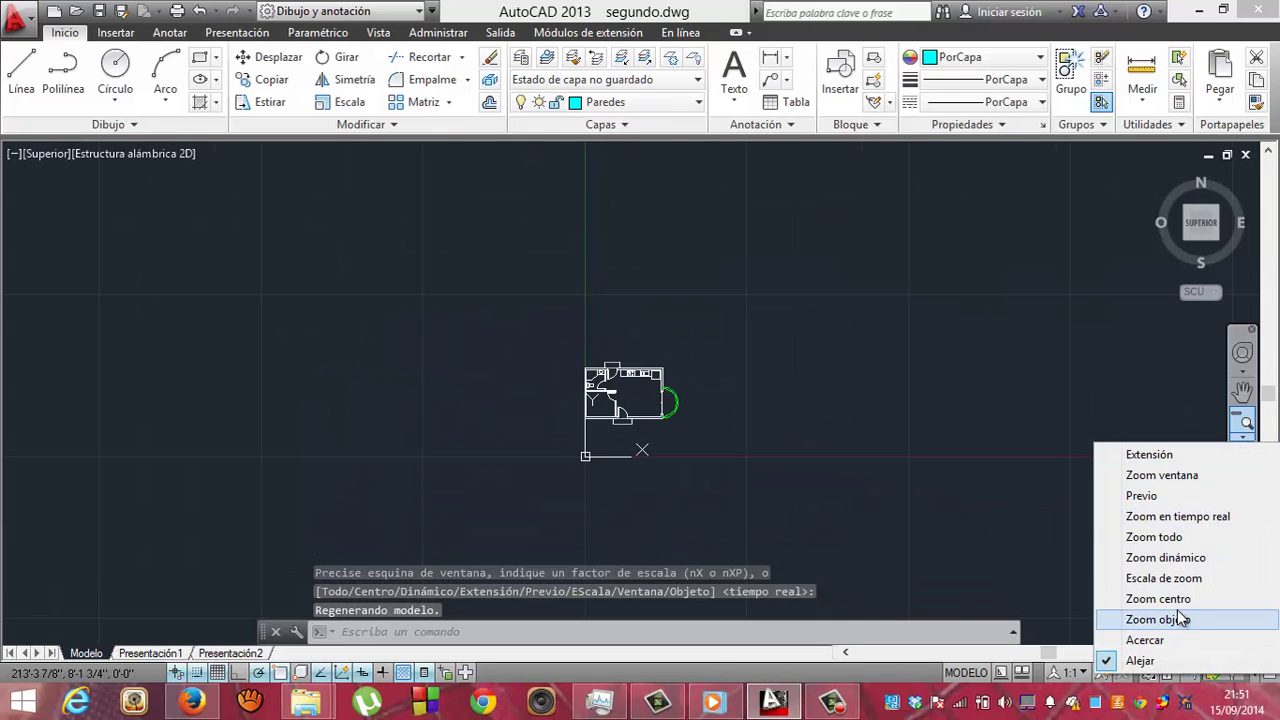
pyautogui.click(1145, 640)
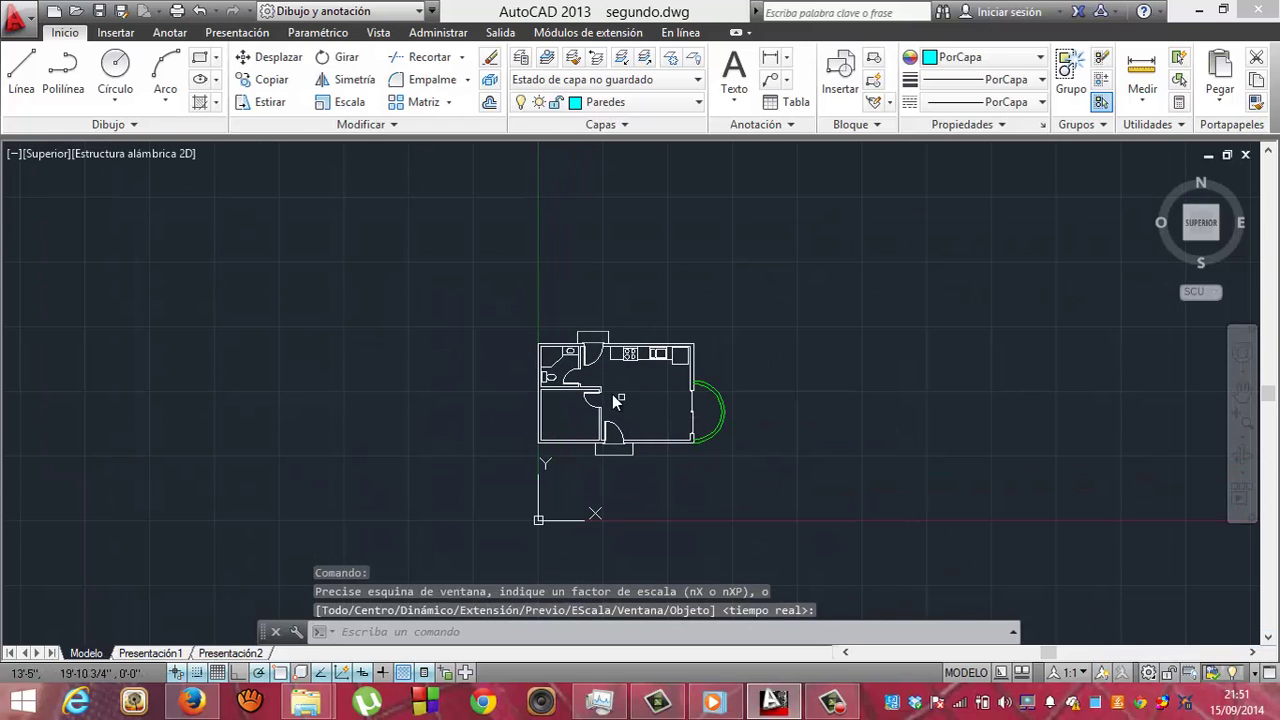
pyautogui.click(1246, 422)
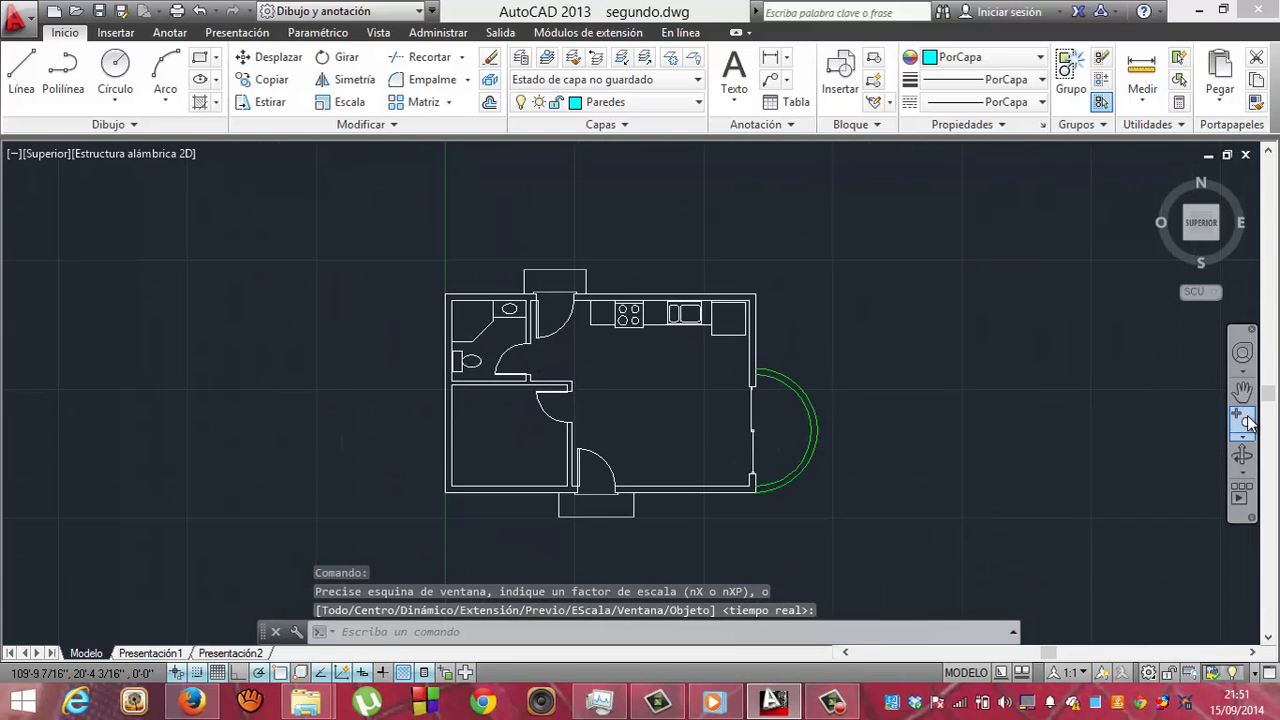
pyautogui.click(1248, 422)
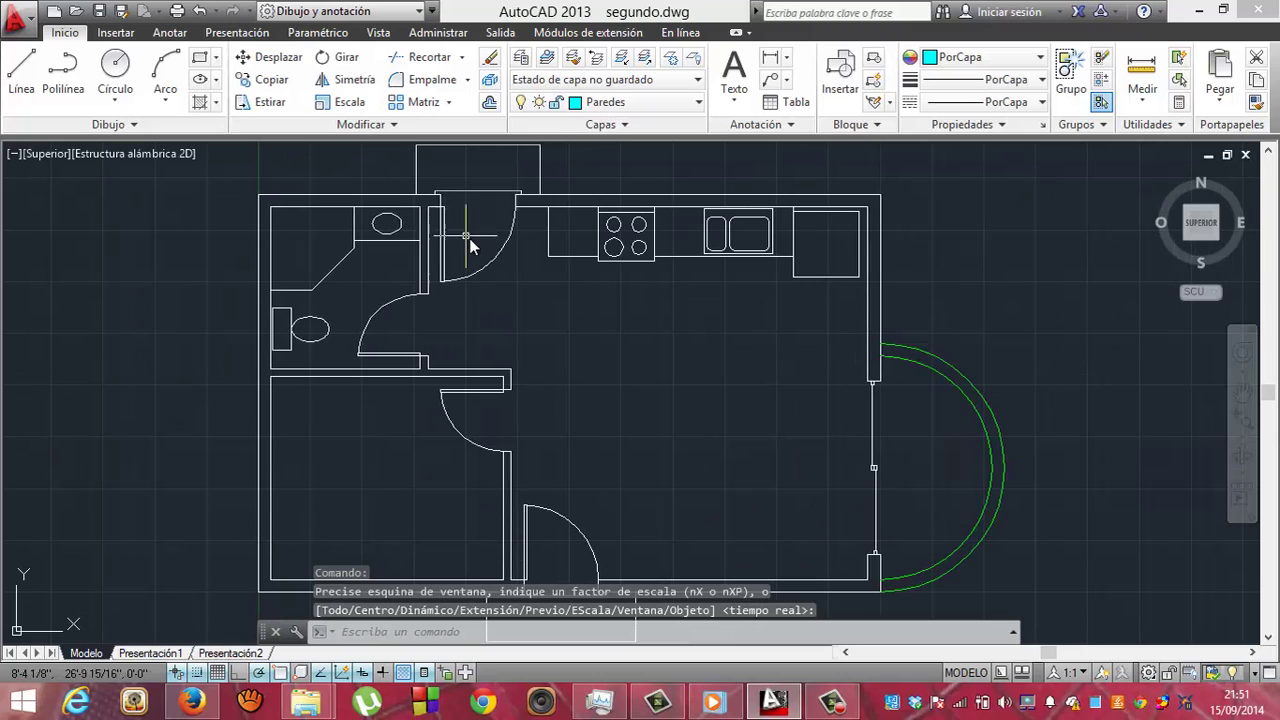
pyautogui.click(516, 248)
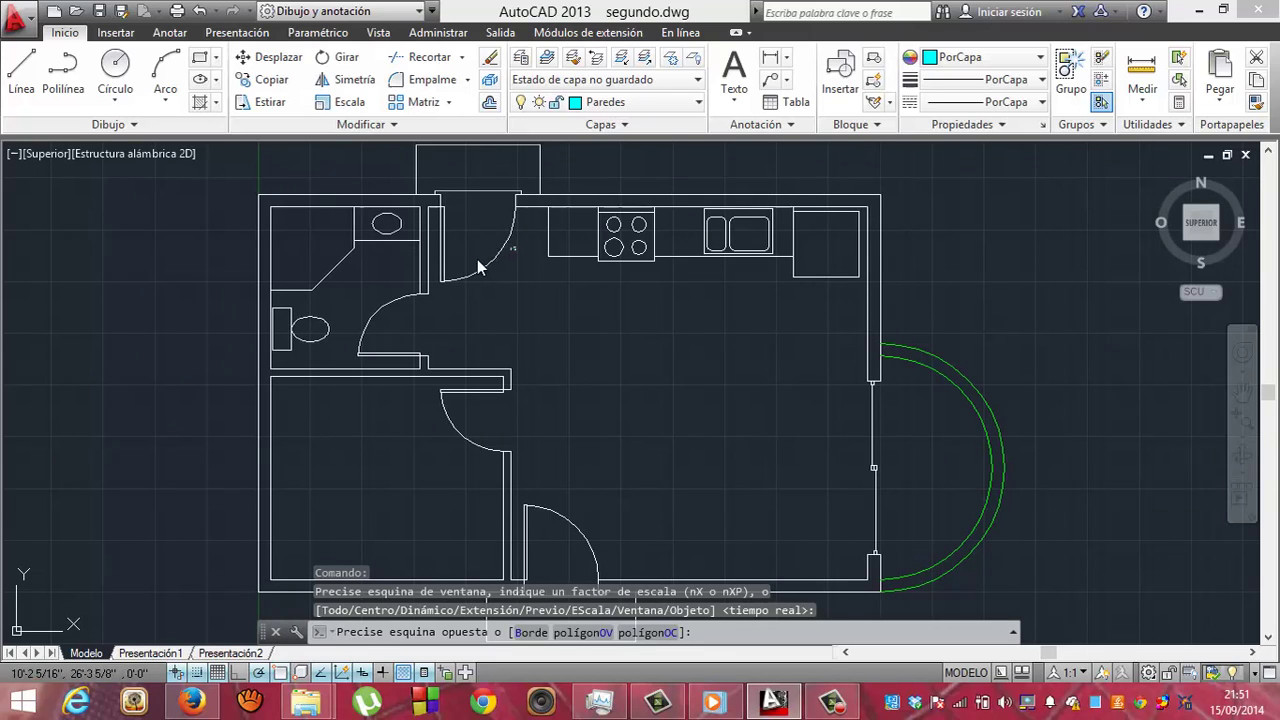
pyautogui.click(437, 290)
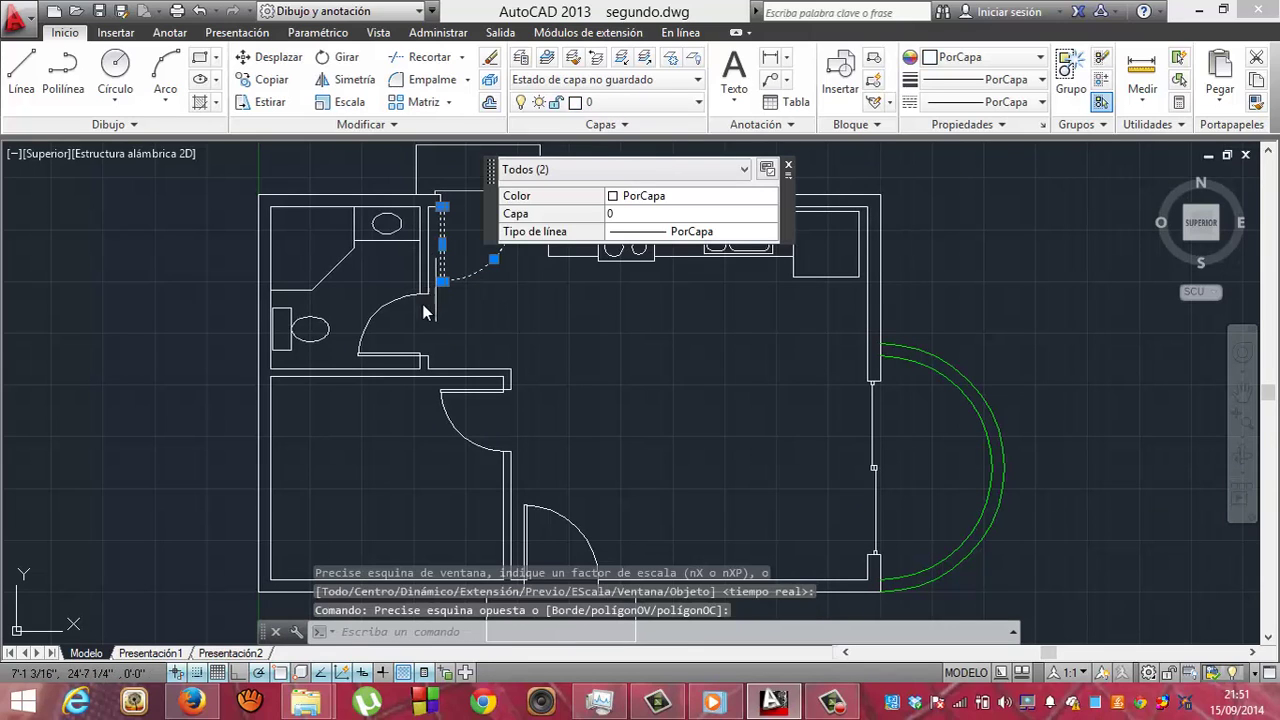
# Add the bathroom, middle and entrance doors, and move all four doors to Puertas
pyautogui.click(397, 317)
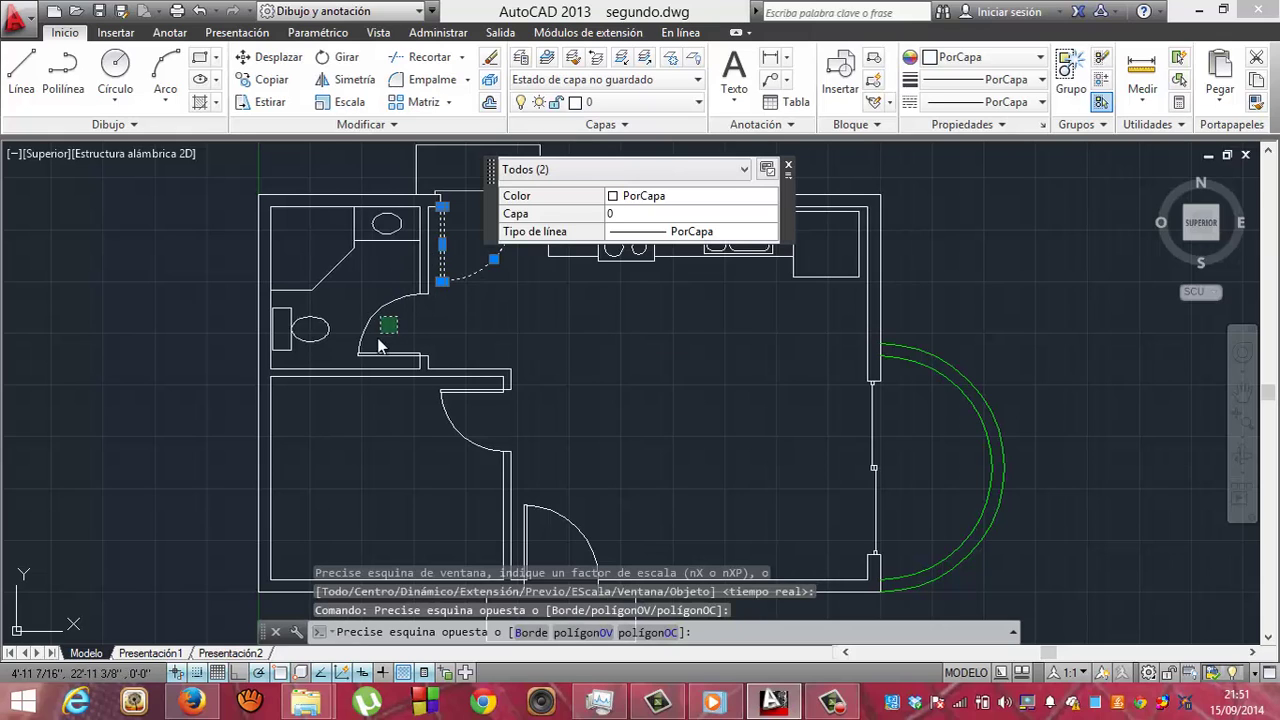
pyautogui.click(353, 372)
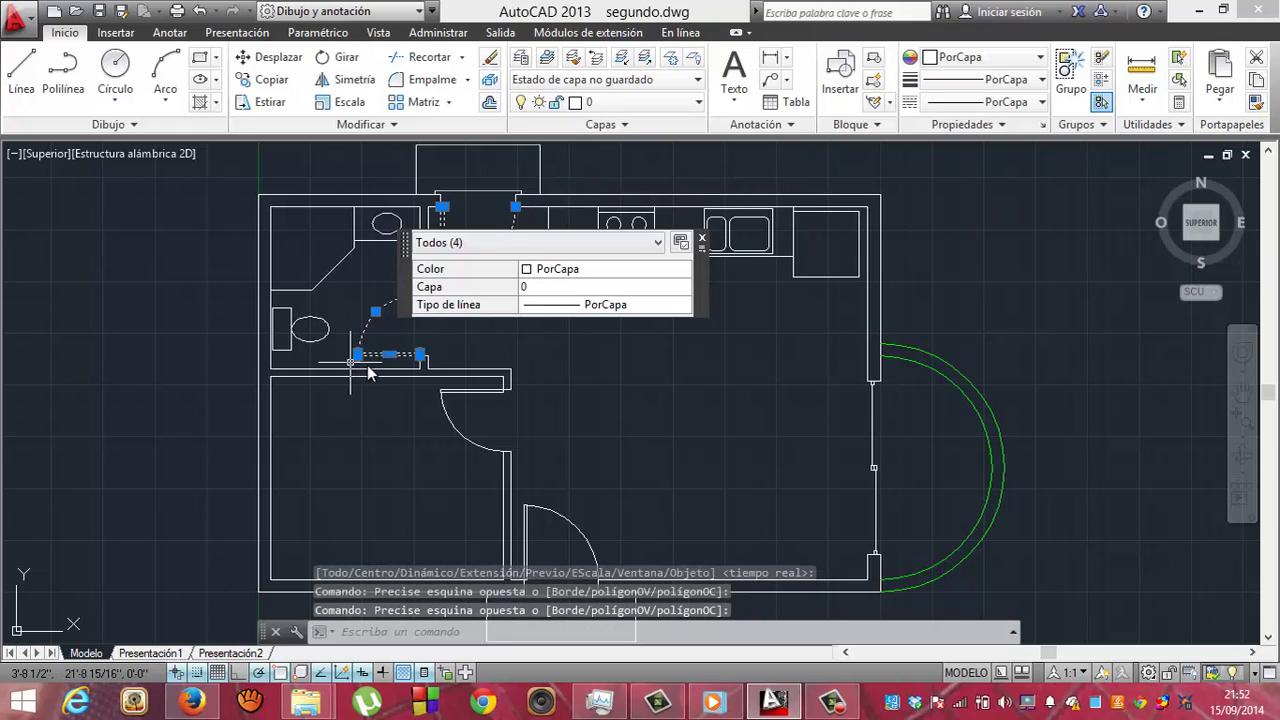
pyautogui.click(481, 383)
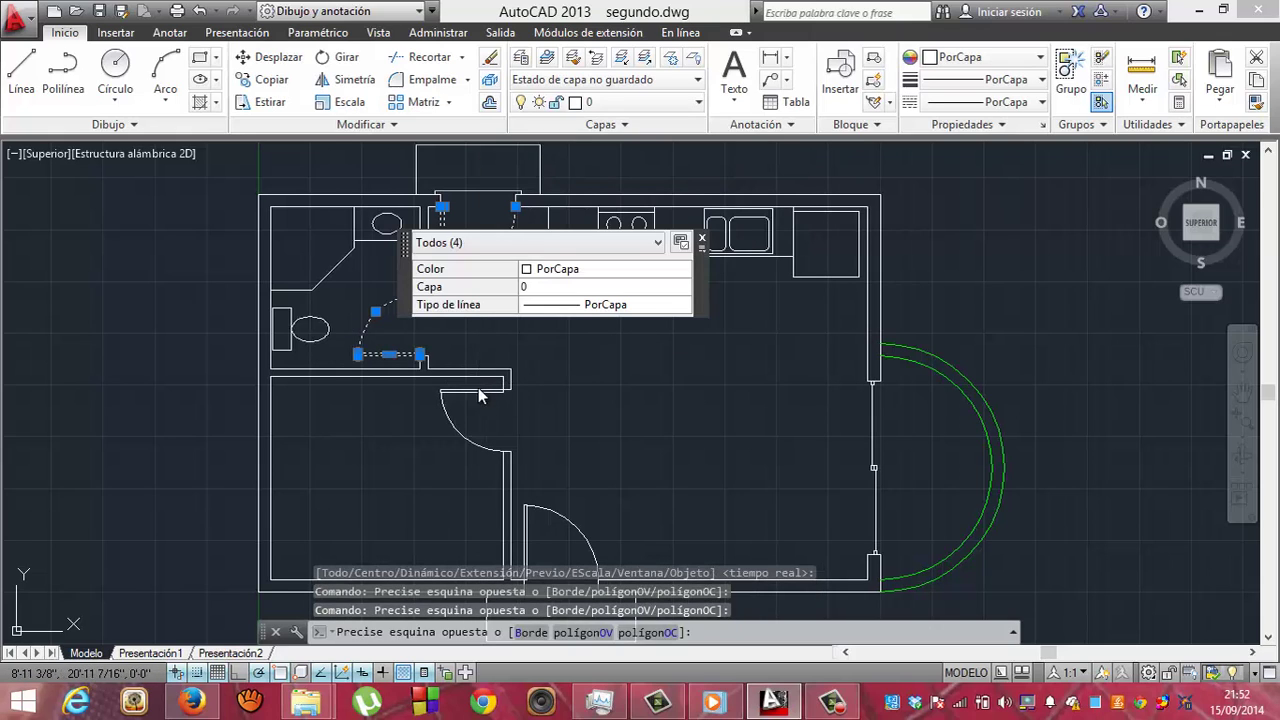
pyautogui.click(428, 424)
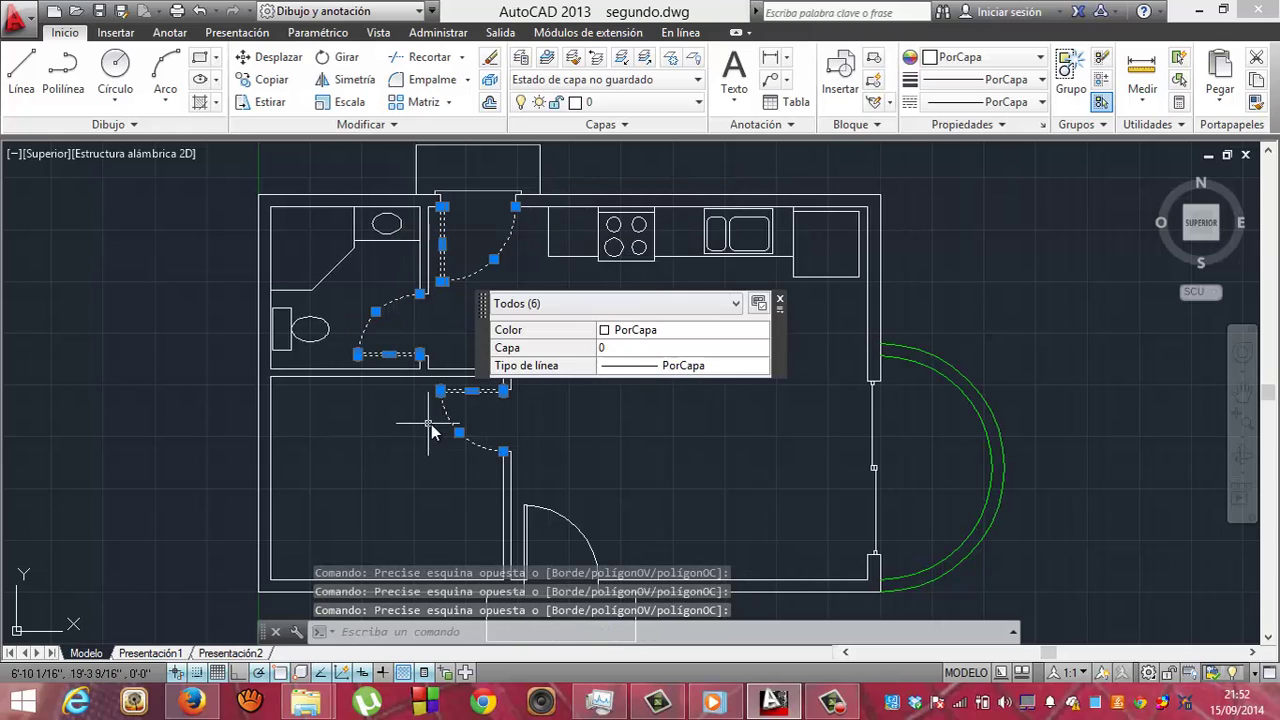
pyautogui.click(561, 481)
pyautogui.click(520, 527)
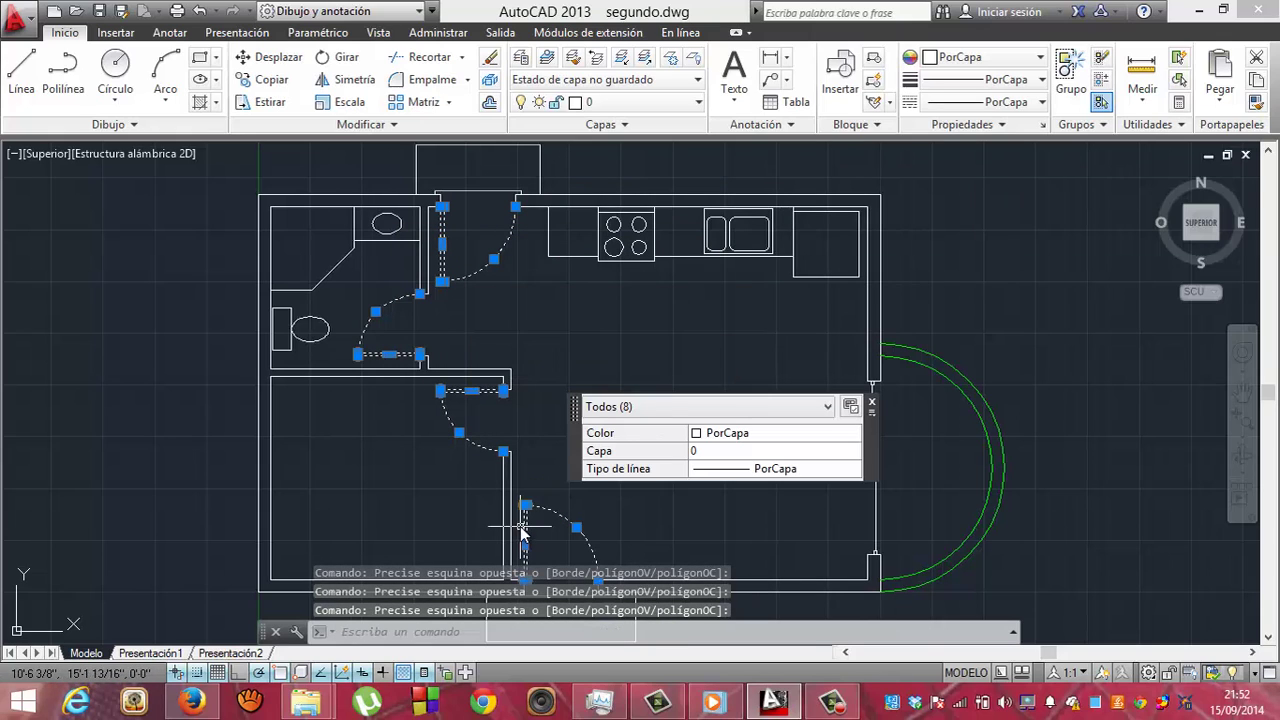
pyautogui.click(696, 104)
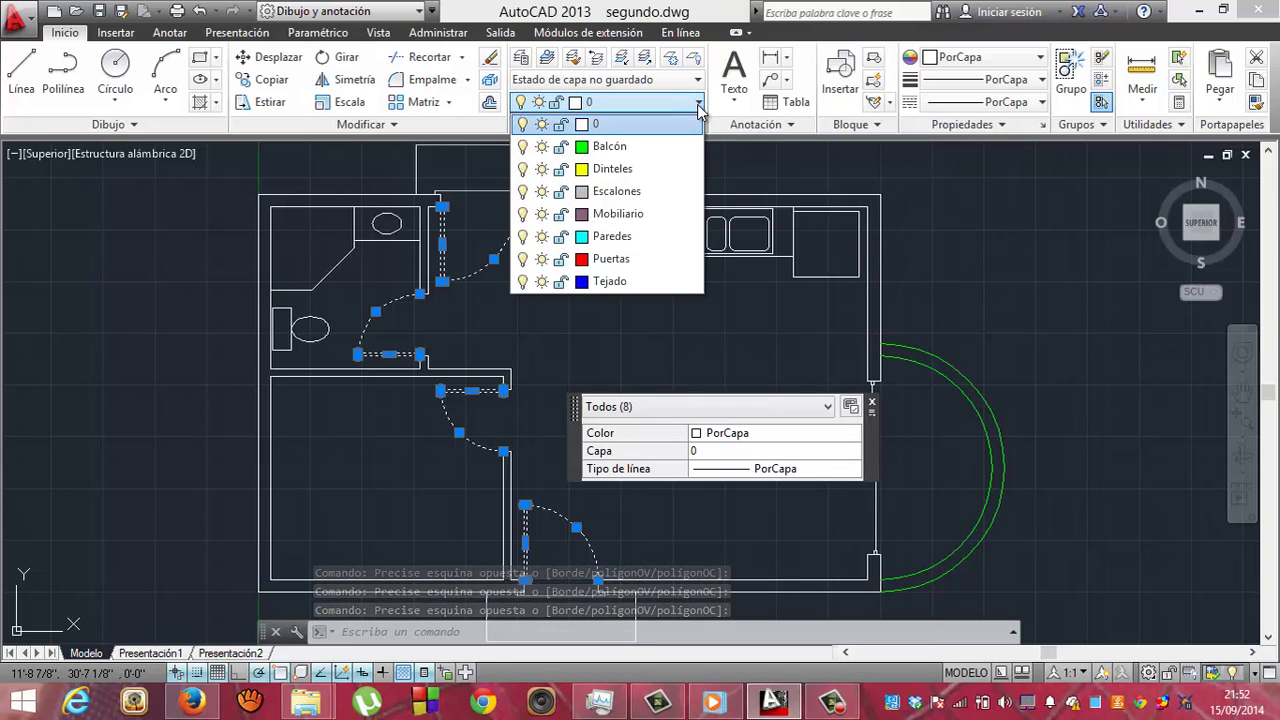
pyautogui.click(598, 259)
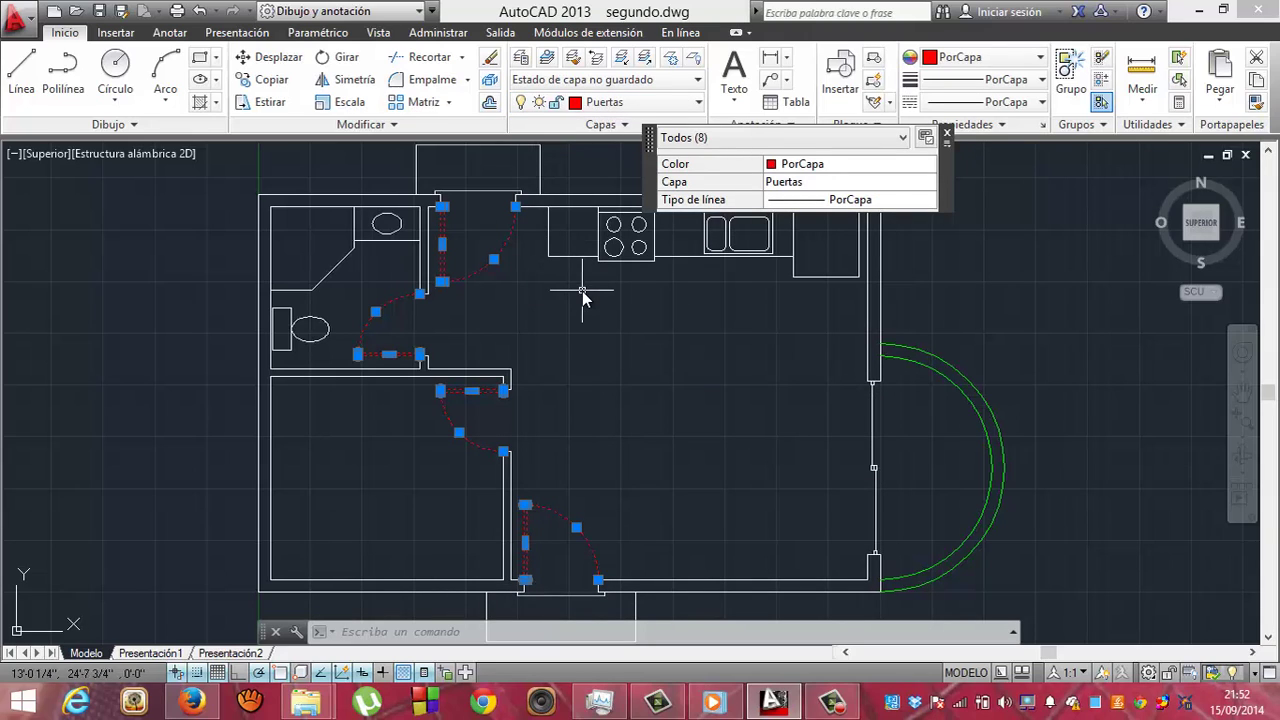
pyautogui.press('Escape')
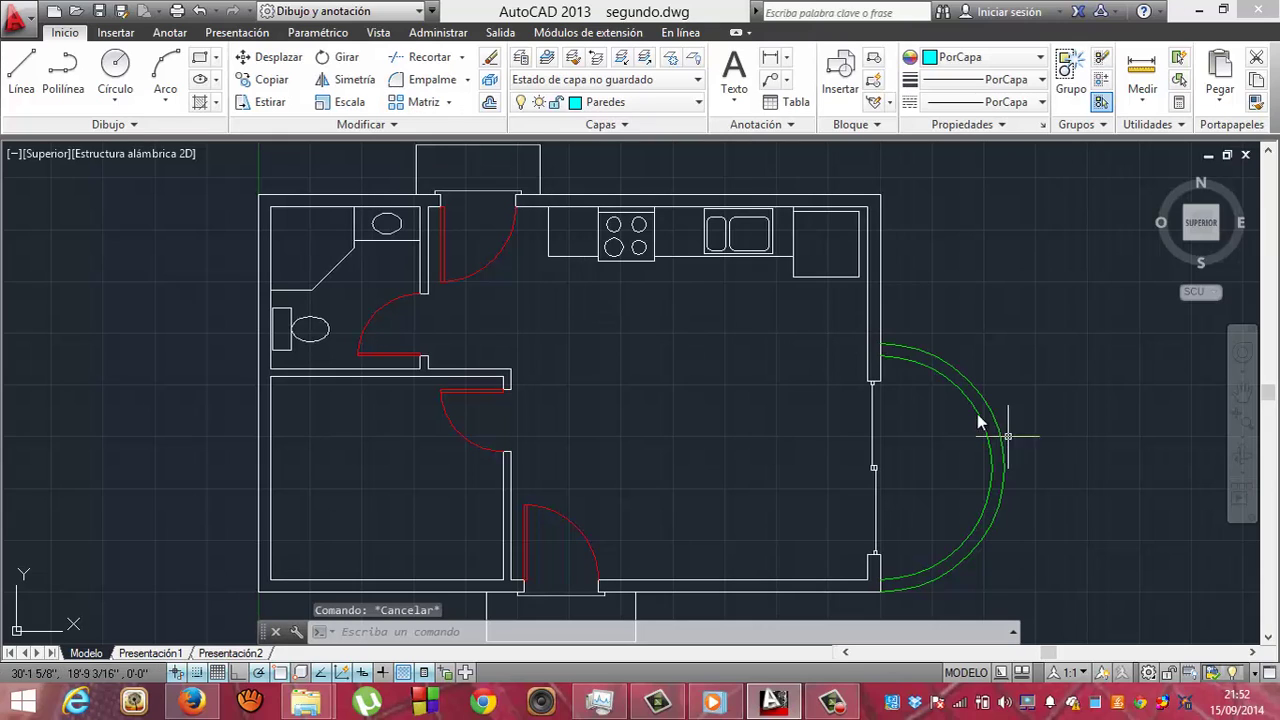
# Window-select the lines in the right-wall balcony opening and assign them to Puertas
pyautogui.click(859, 375)
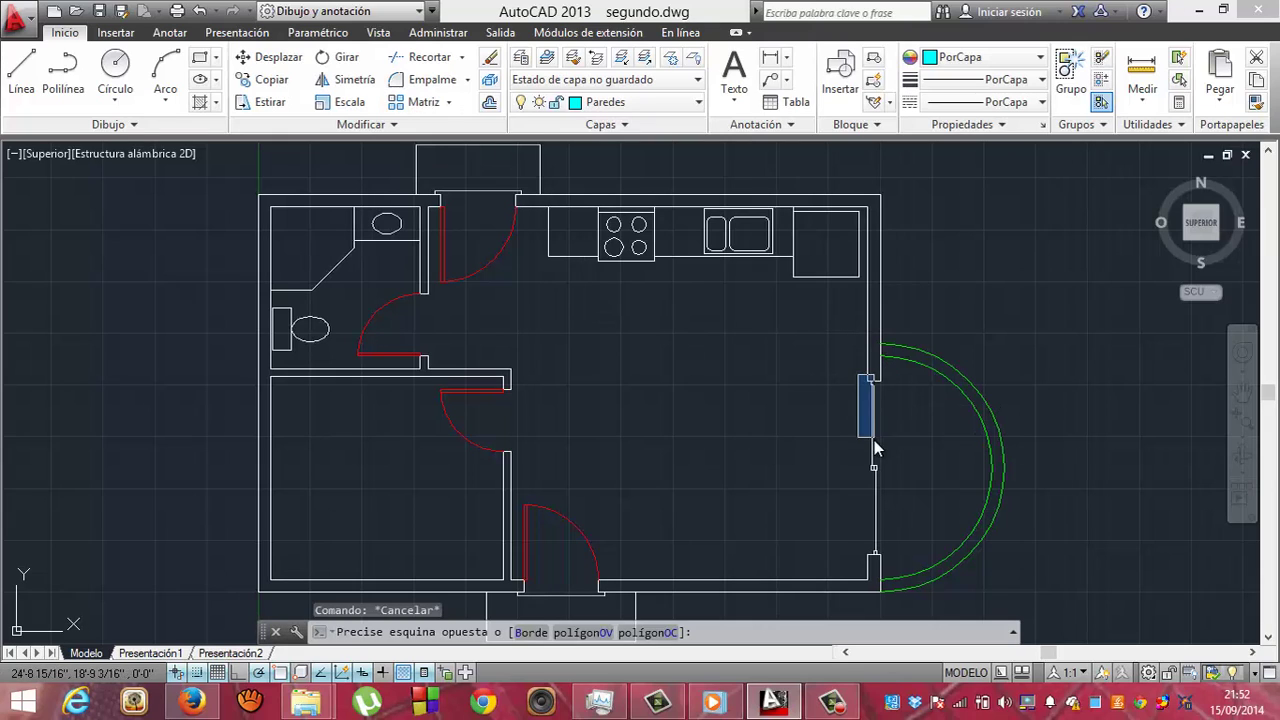
pyautogui.click(879, 560)
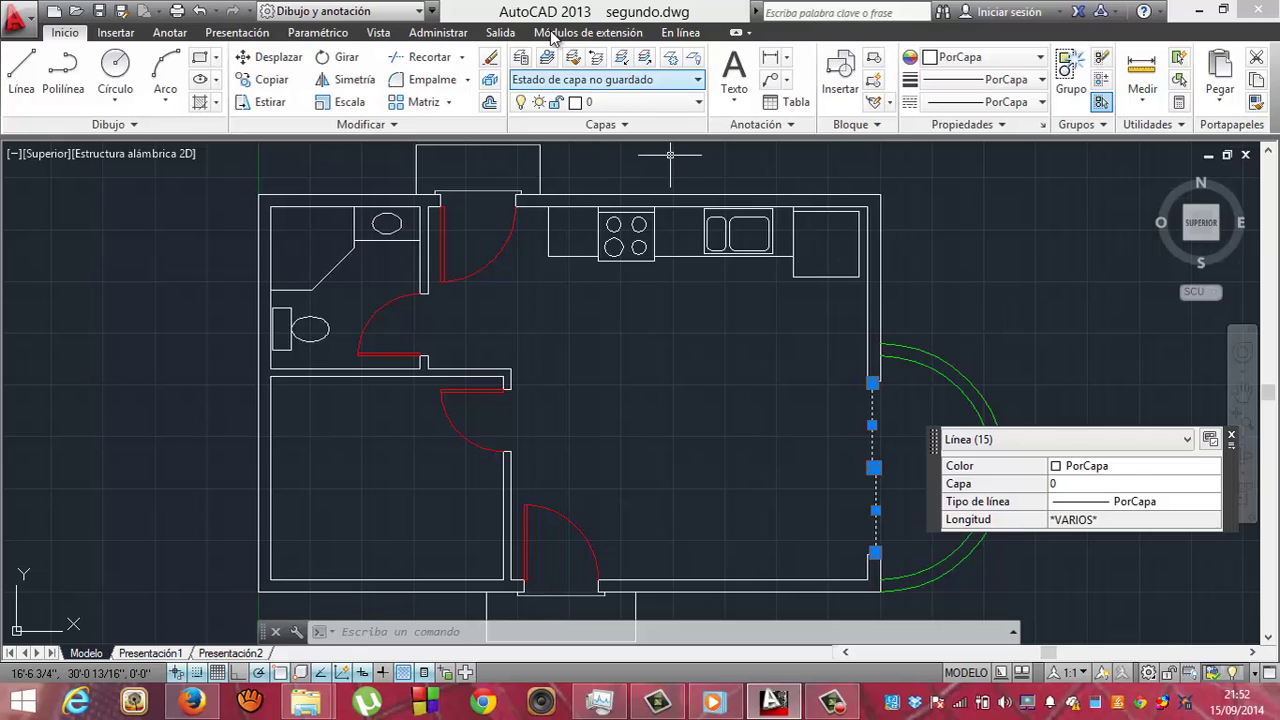
pyautogui.click(697, 103)
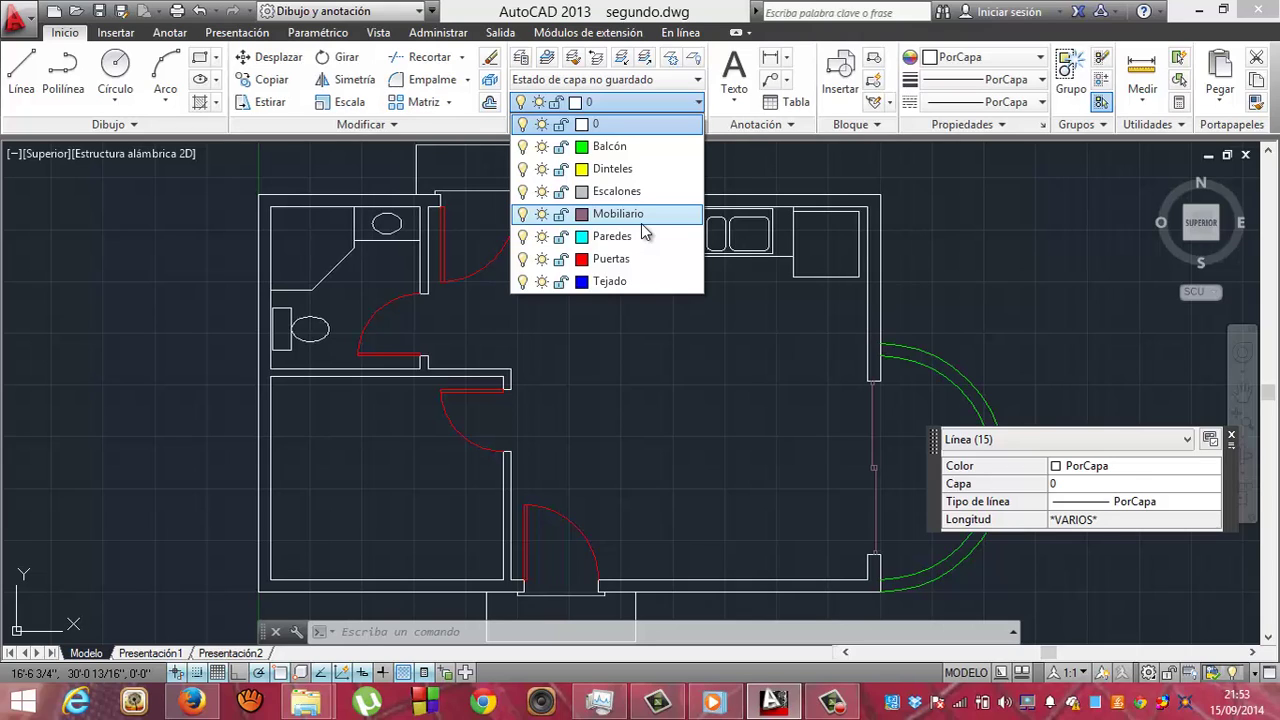
pyautogui.click(606, 259)
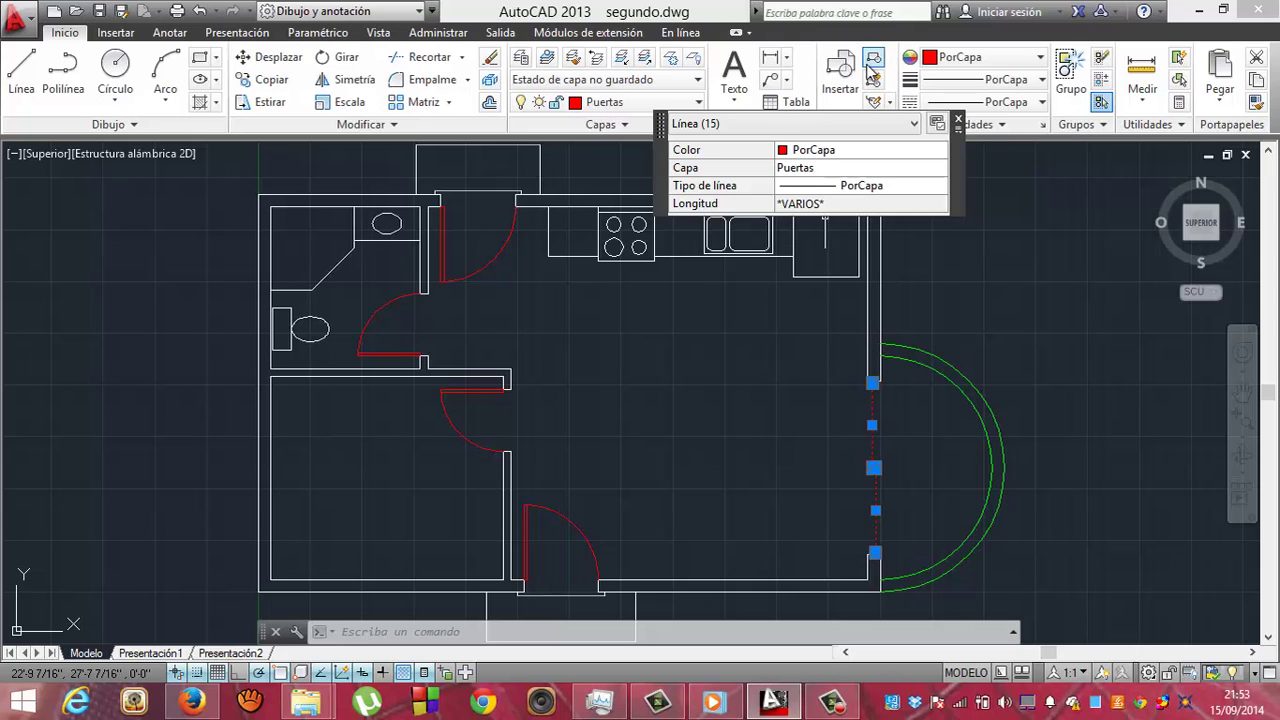
pyautogui.press('Escape')
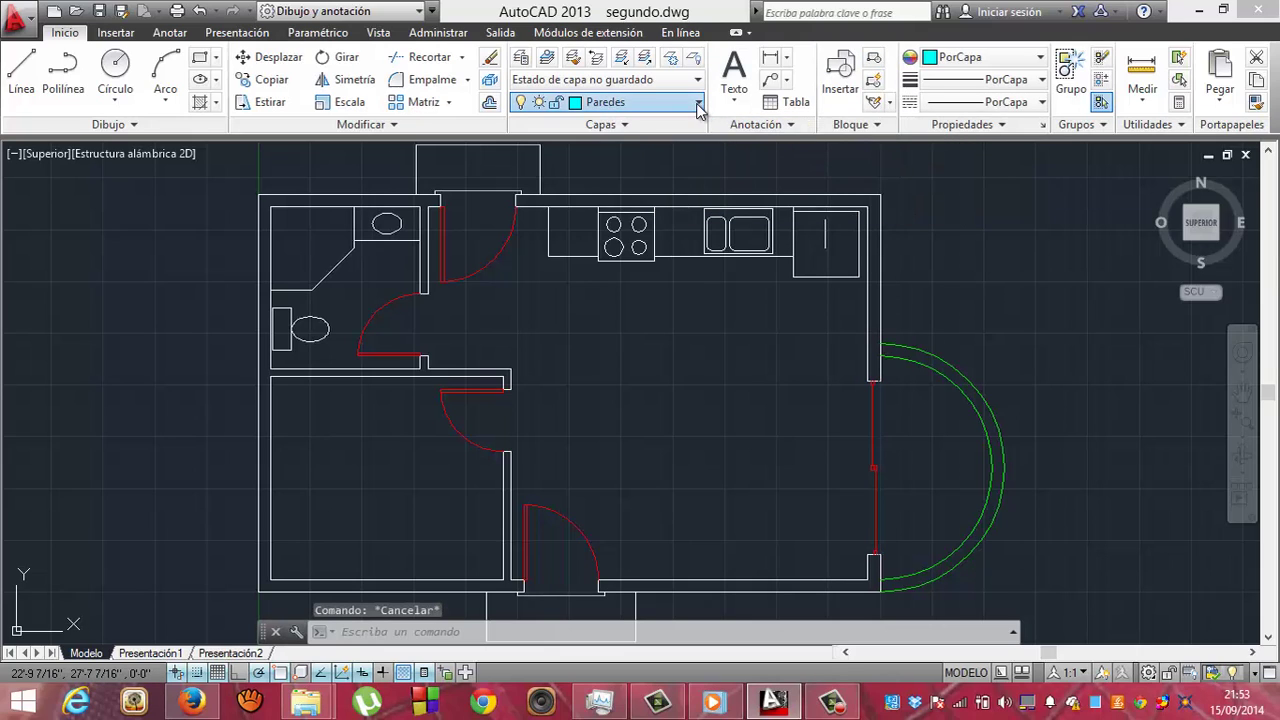
# Select the bathroom fixtures and kitchen counter objects, then clear this first selection
pyautogui.click(699, 103)
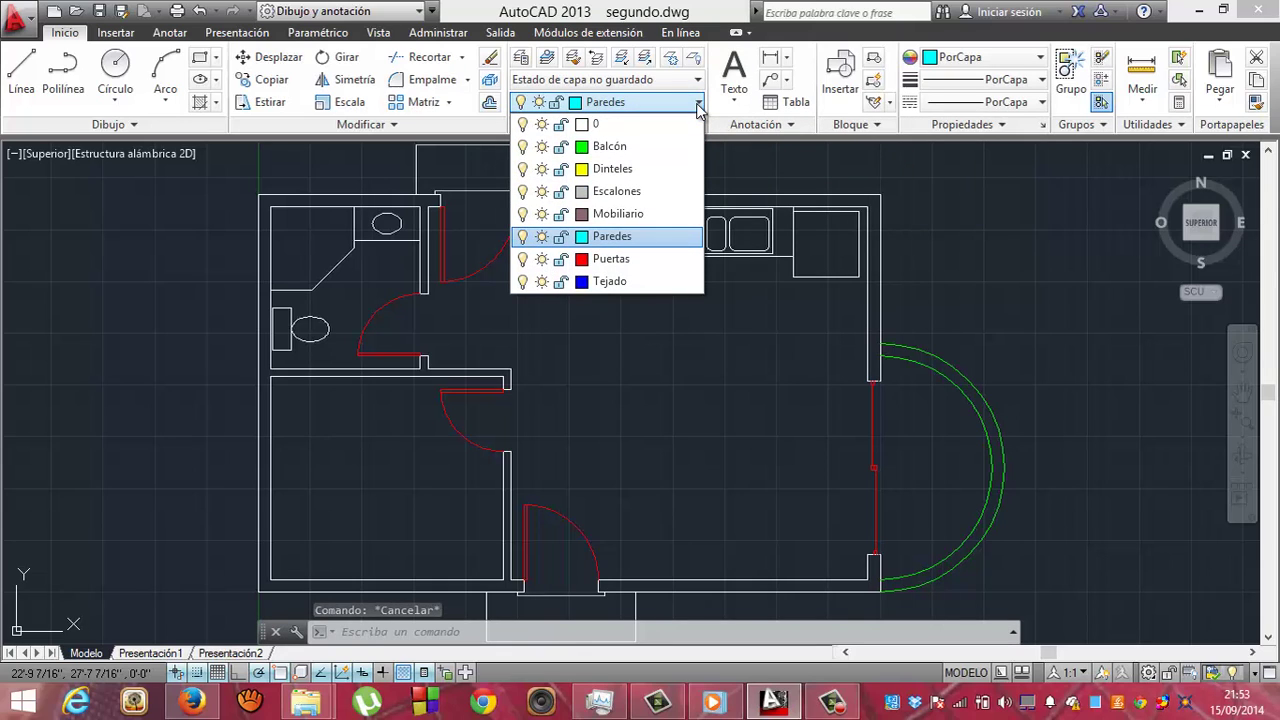
pyautogui.click(699, 104)
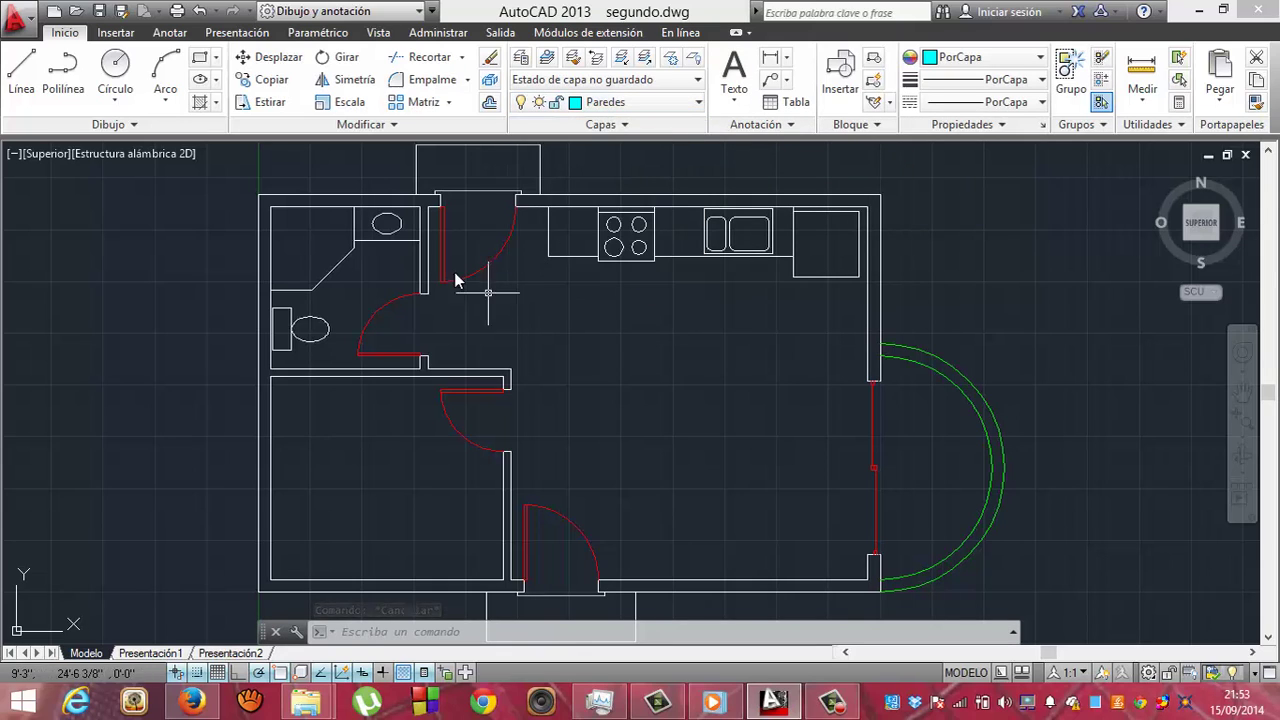
pyautogui.click(407, 262)
pyautogui.click(326, 217)
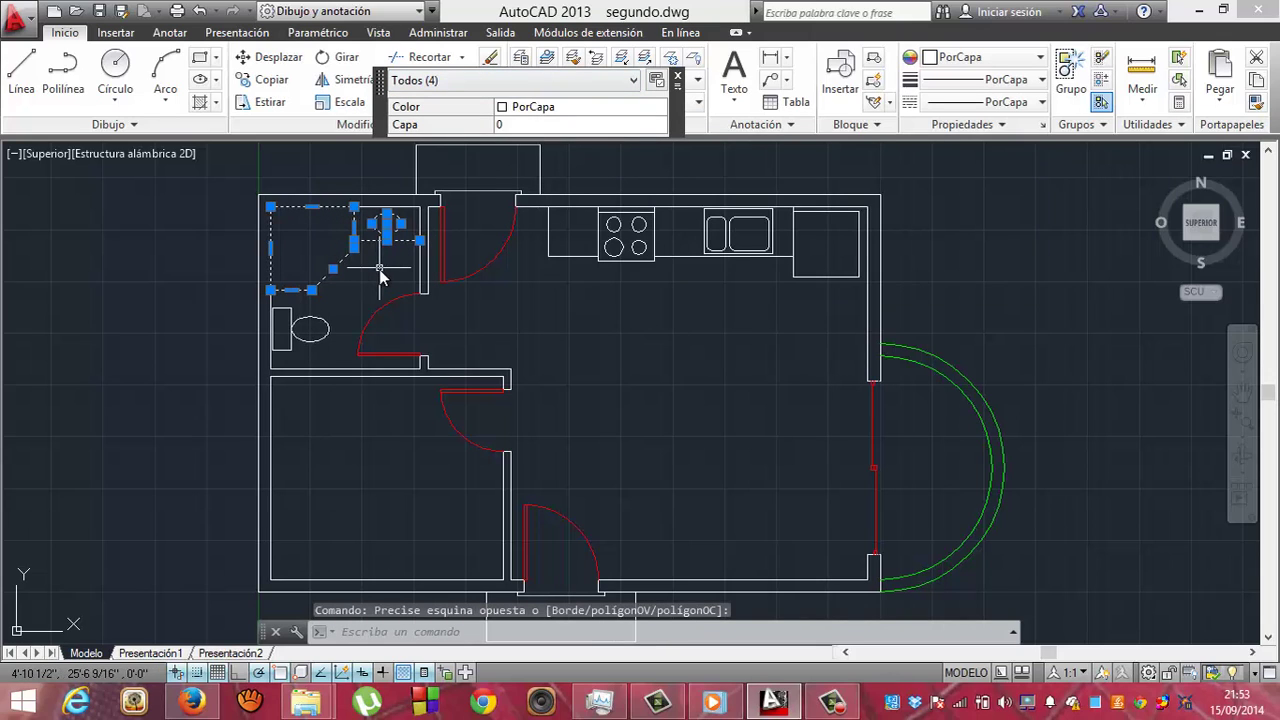
pyautogui.click(340, 296)
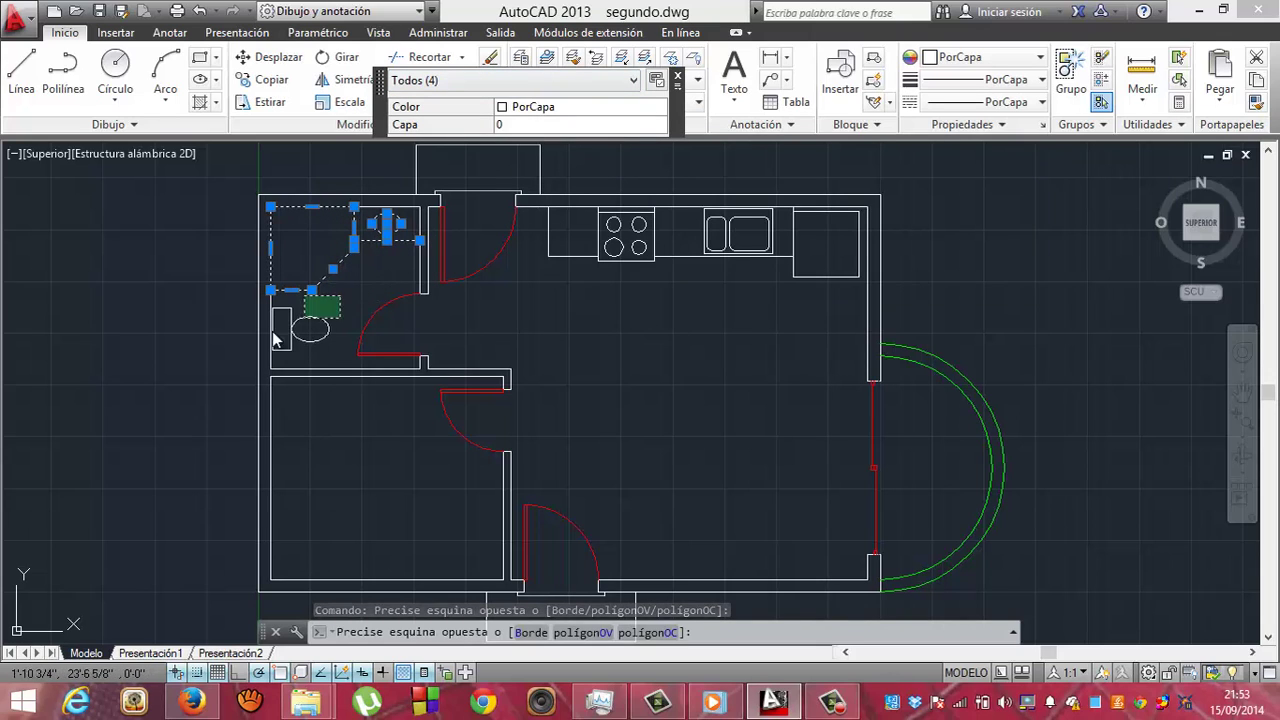
pyautogui.click(279, 355)
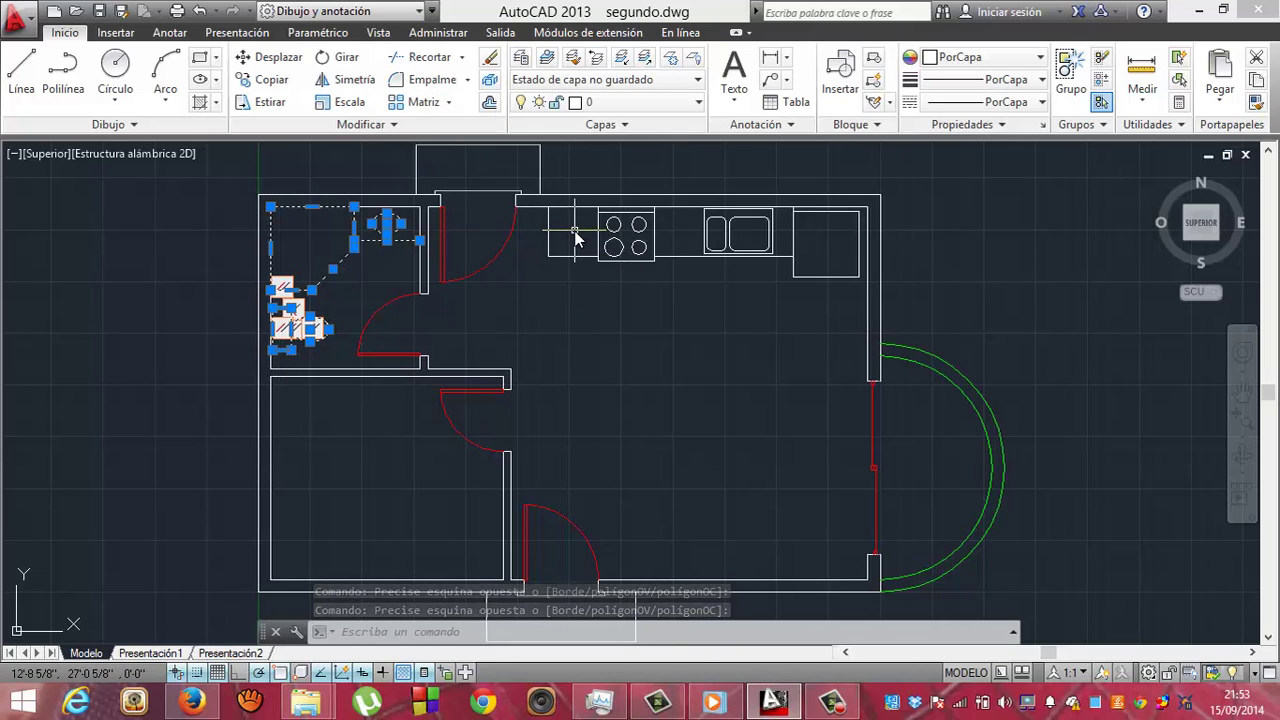
pyautogui.click(534, 220)
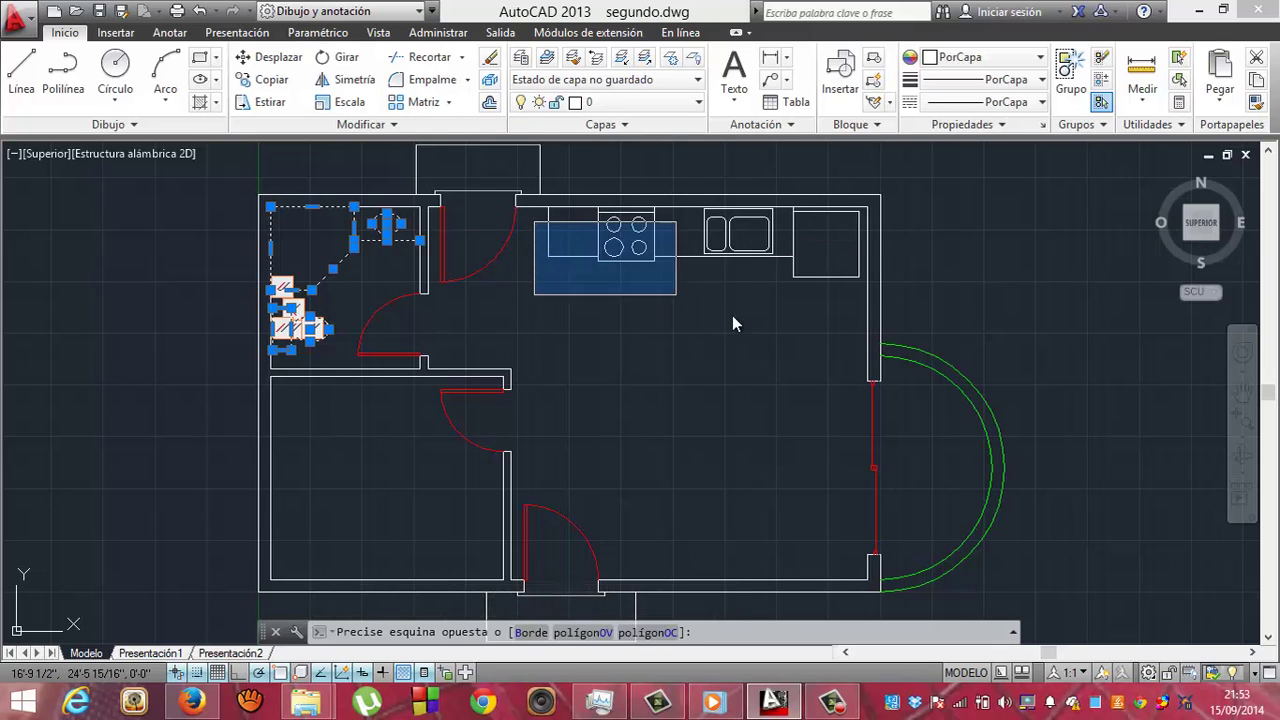
pyautogui.click(862, 298)
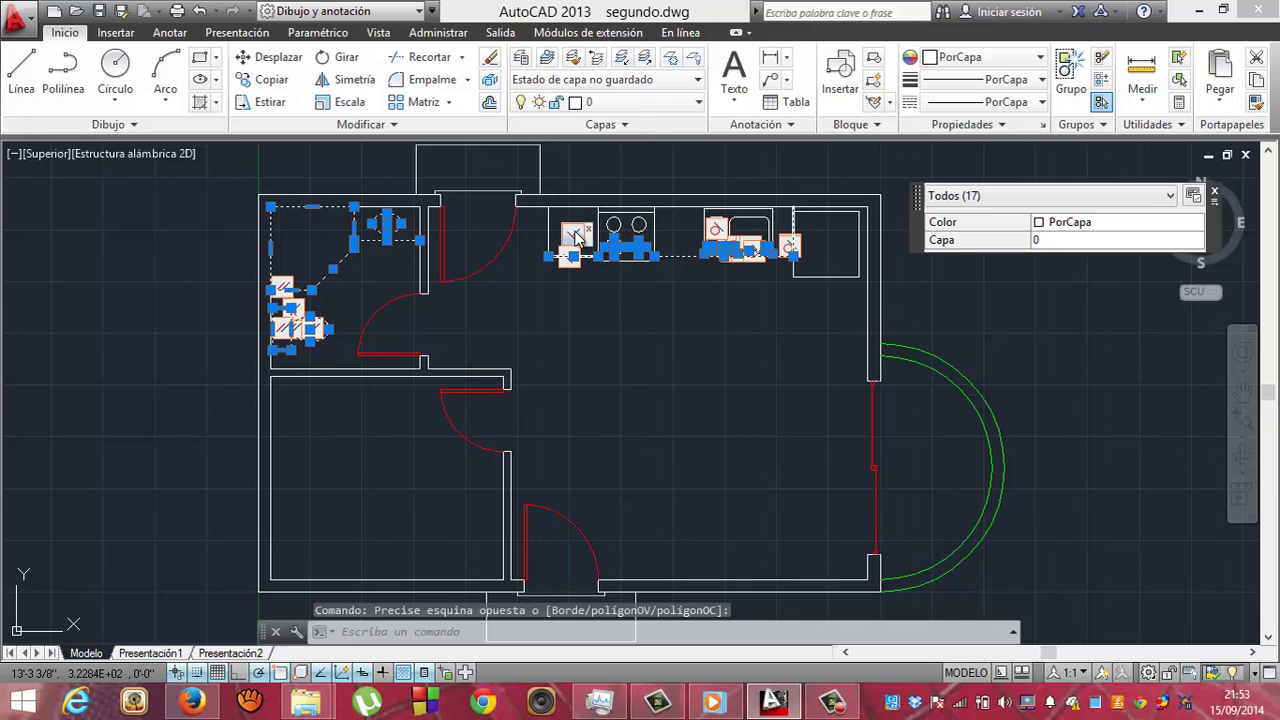
pyautogui.click(872, 203)
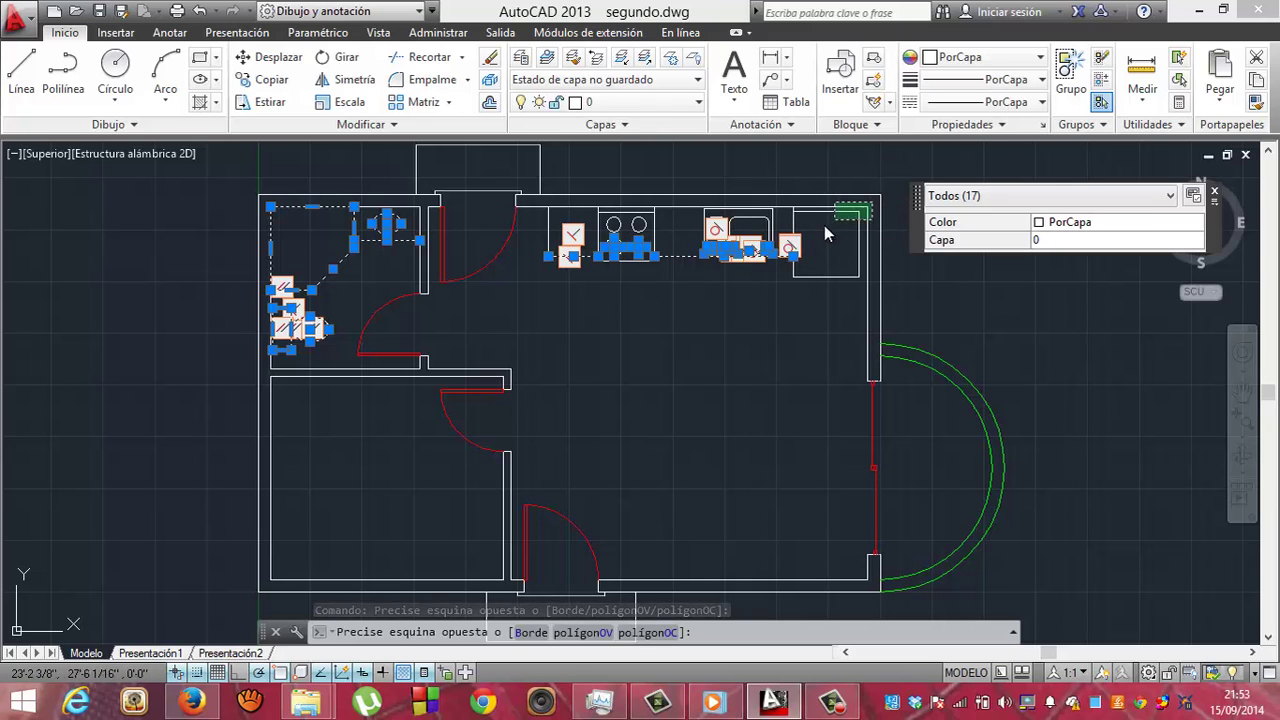
pyautogui.click(529, 318)
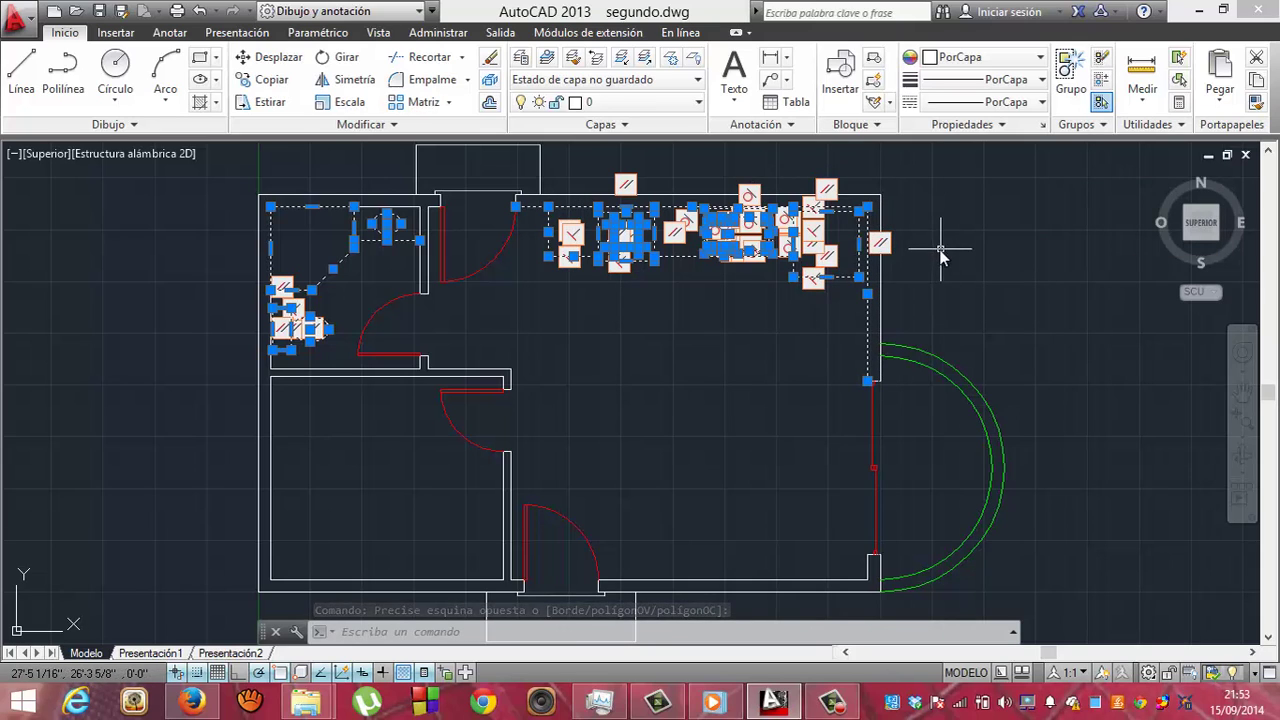
pyautogui.press('Escape')
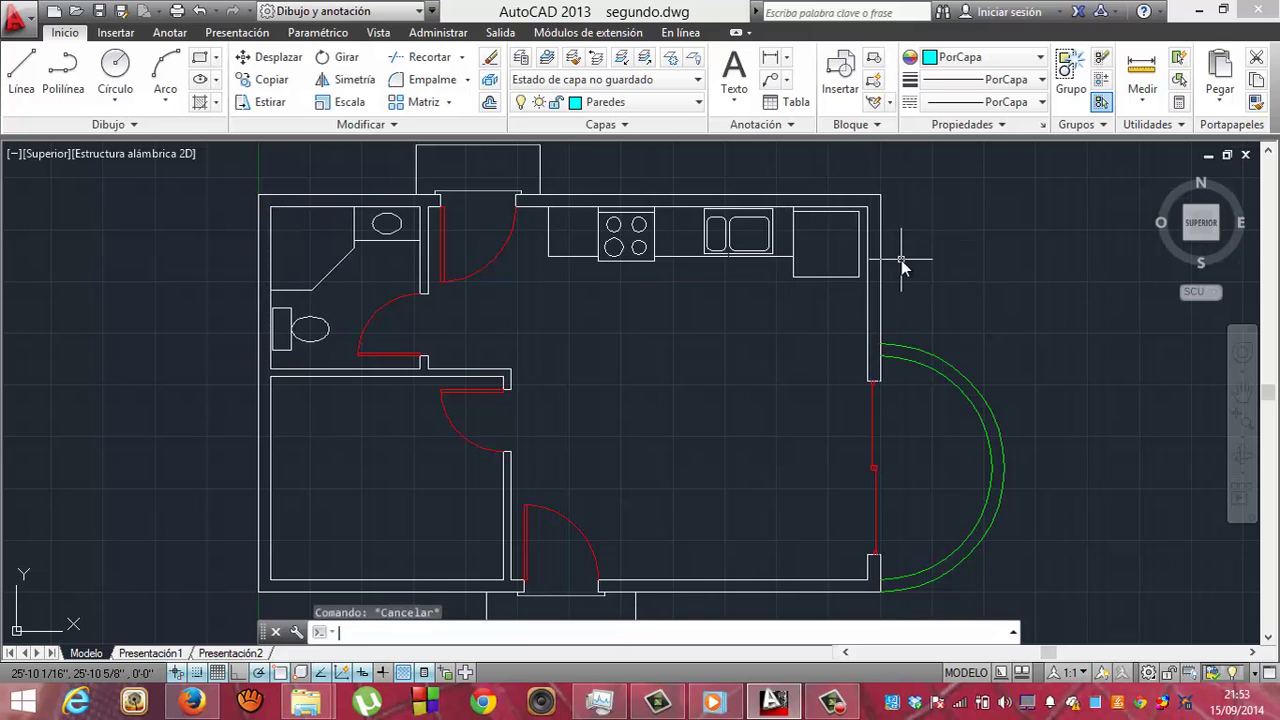
# Reselect the bathroom corner fixture and the toilet
pyautogui.click(380, 260)
pyautogui.click(335, 224)
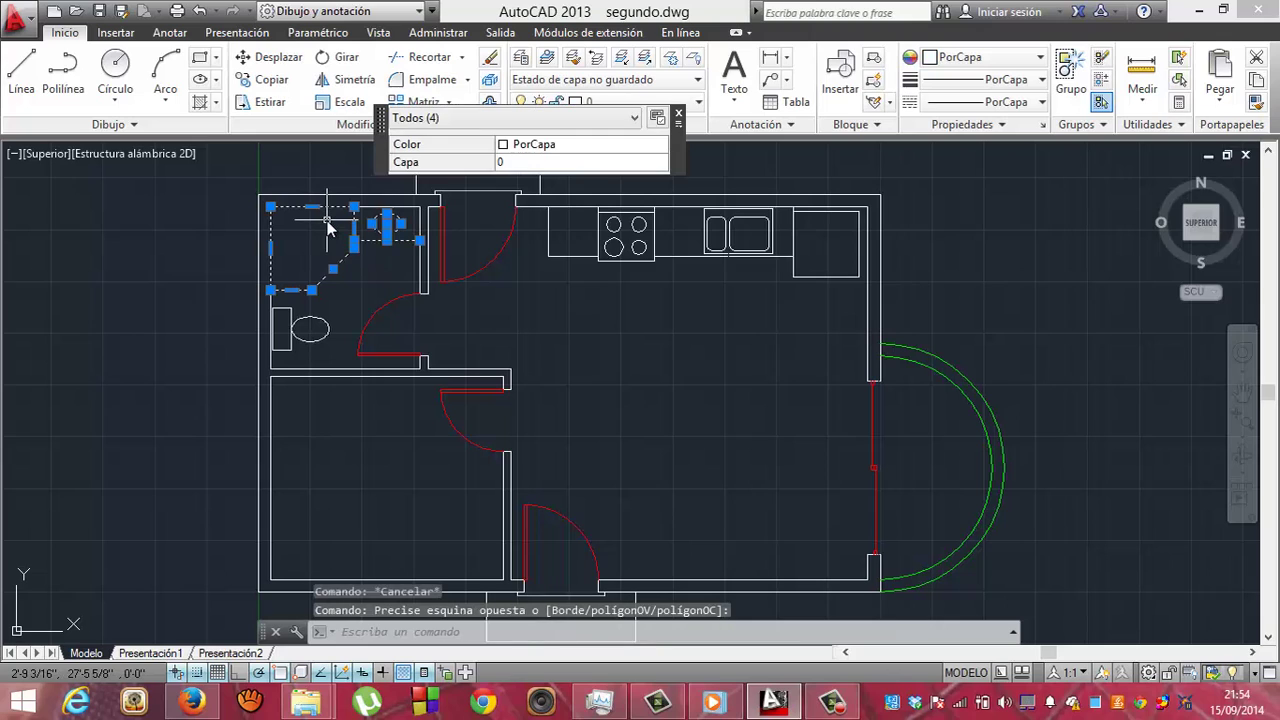
pyautogui.click(330, 308)
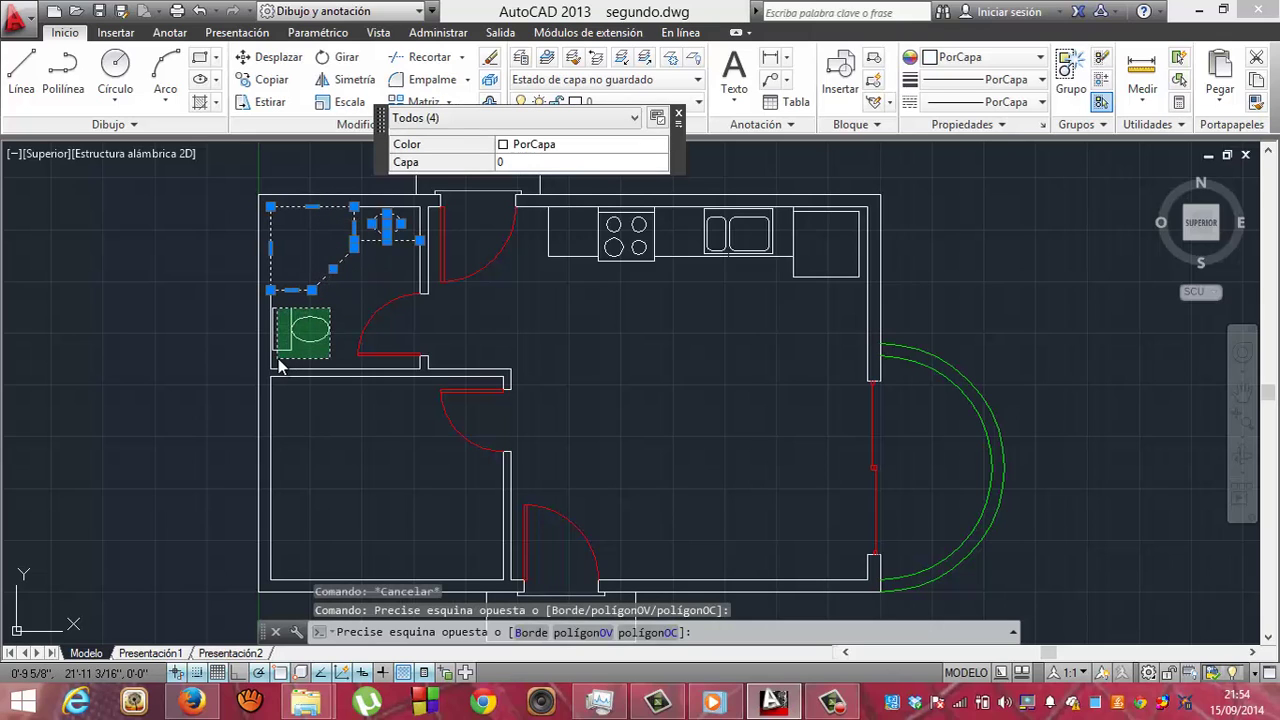
pyautogui.click(273, 365)
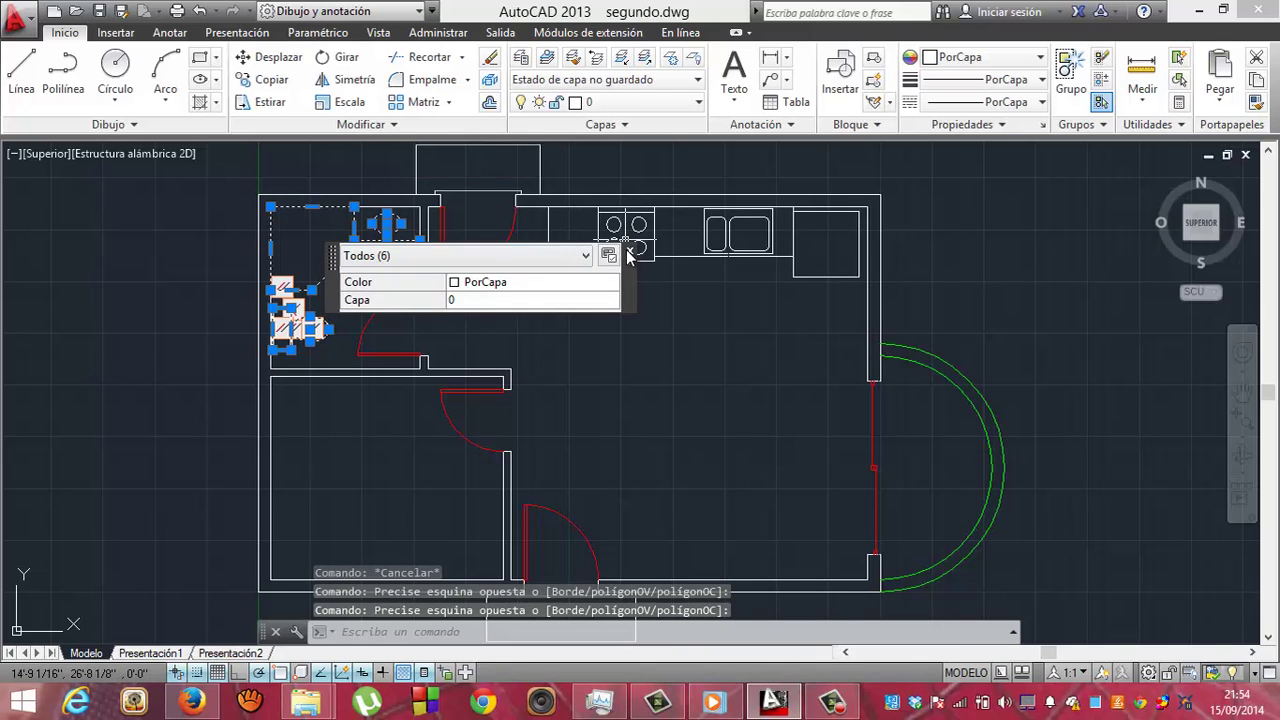
# Add the stove, counters, sink and cabinets, and move everything to Mobiliario
pyautogui.click(630, 255)
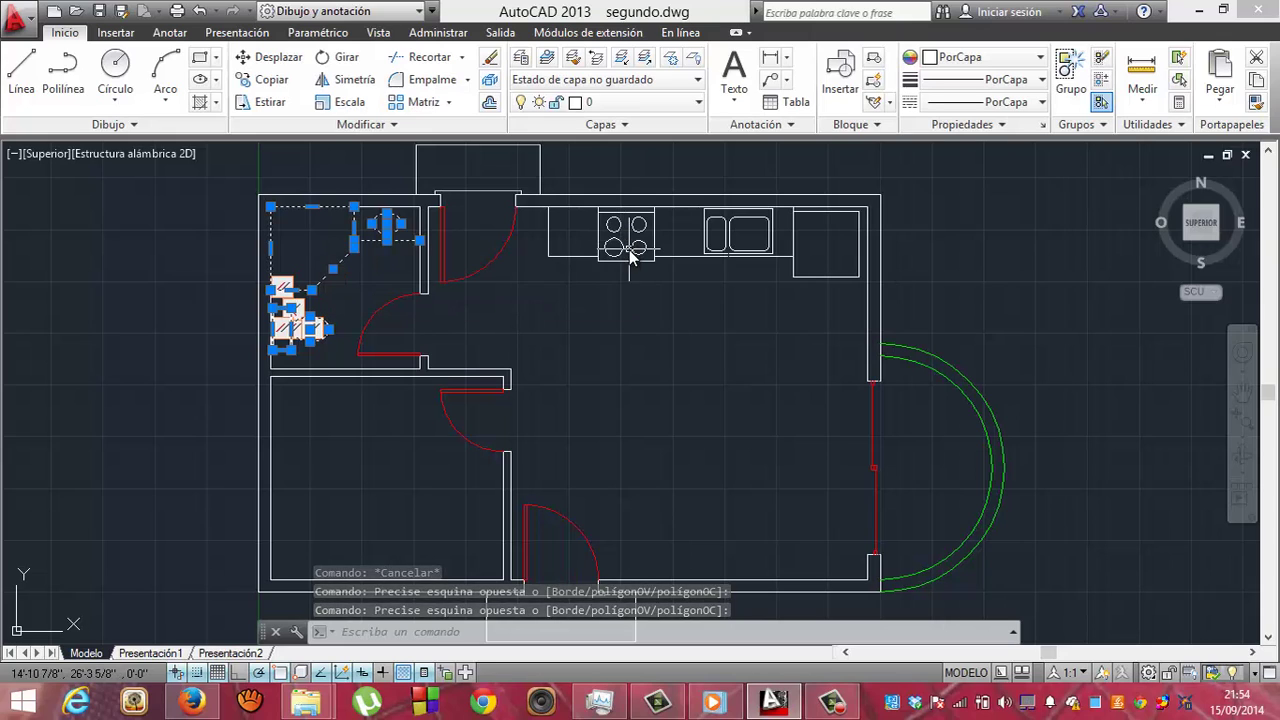
pyautogui.click(518, 279)
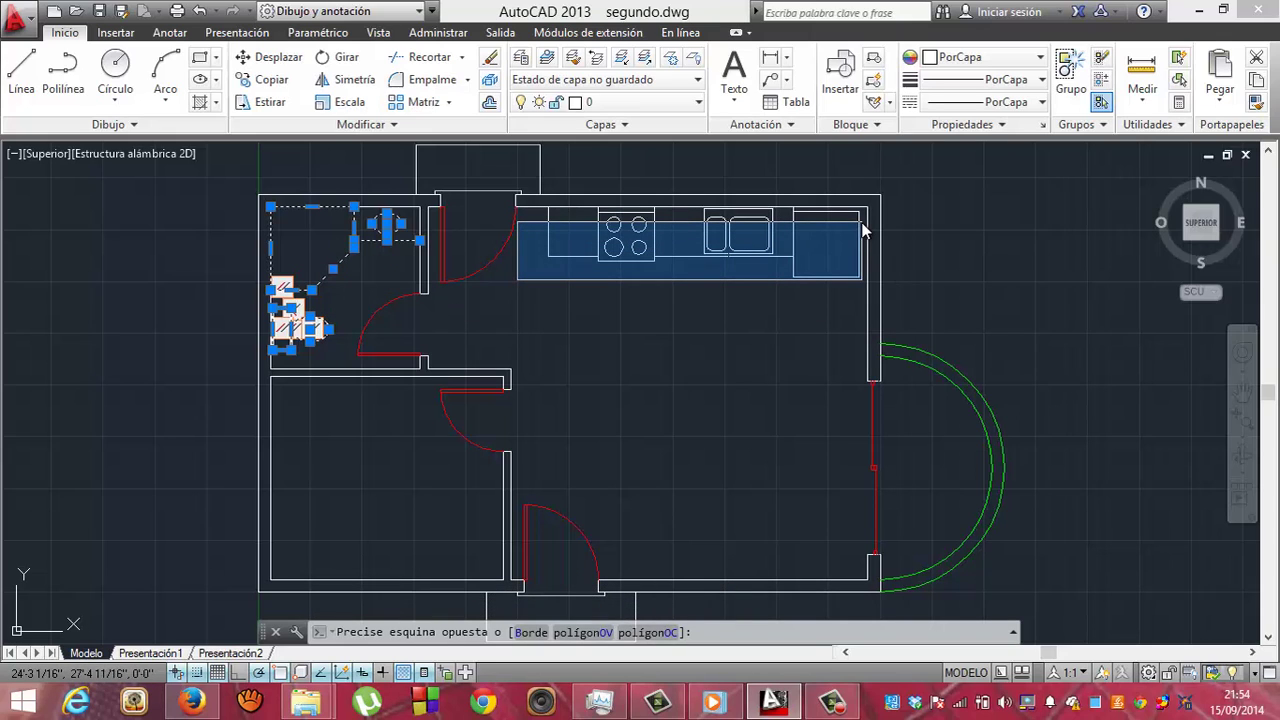
pyautogui.click(863, 230)
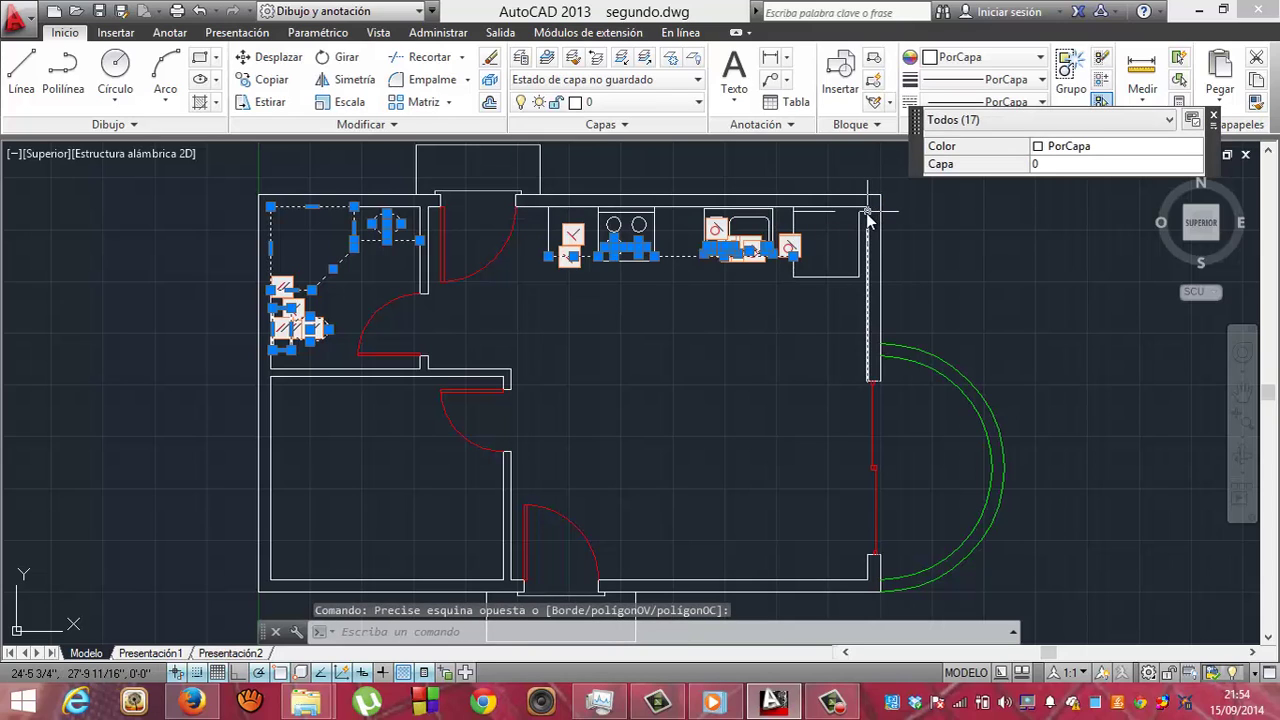
pyautogui.click(865, 210)
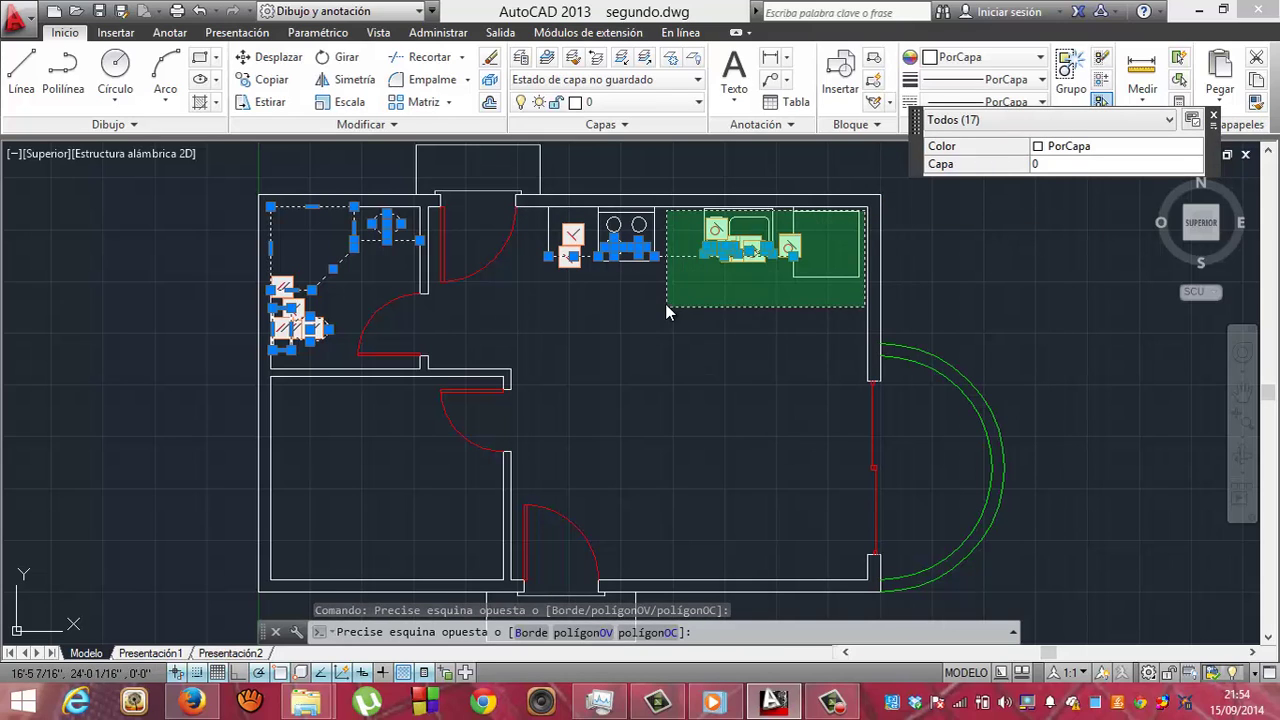
pyautogui.click(531, 304)
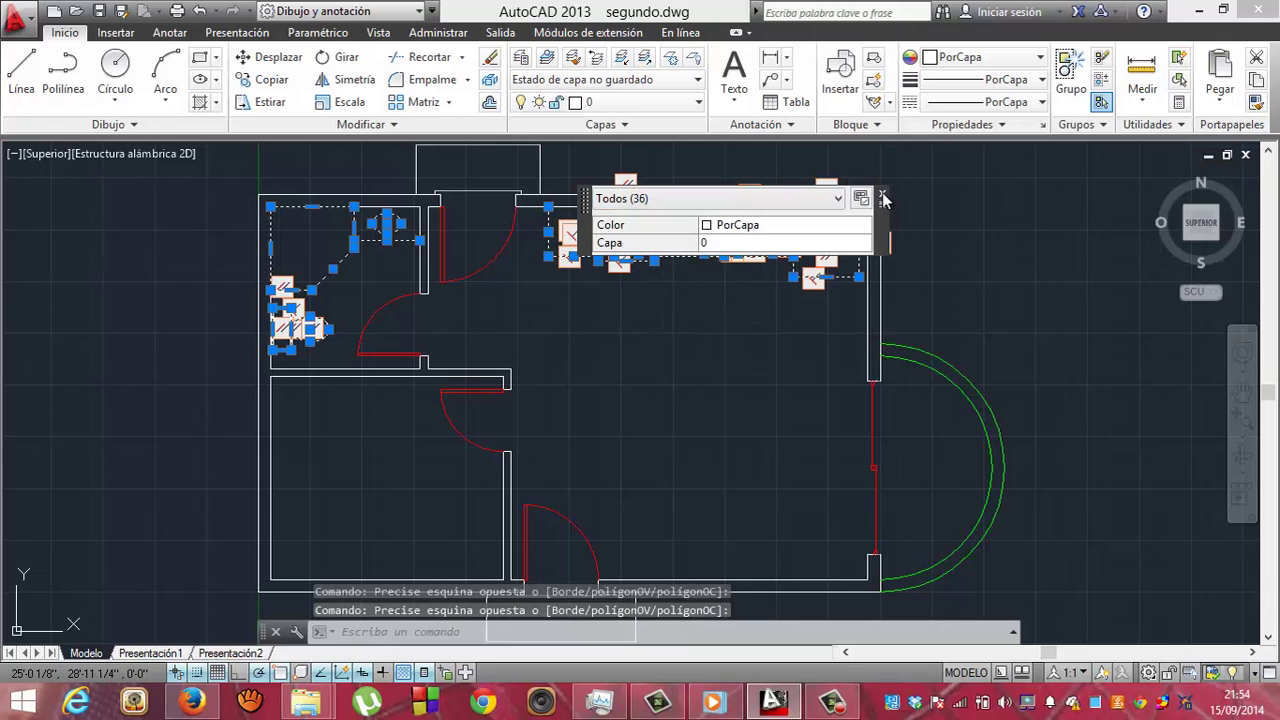
pyautogui.click(882, 197)
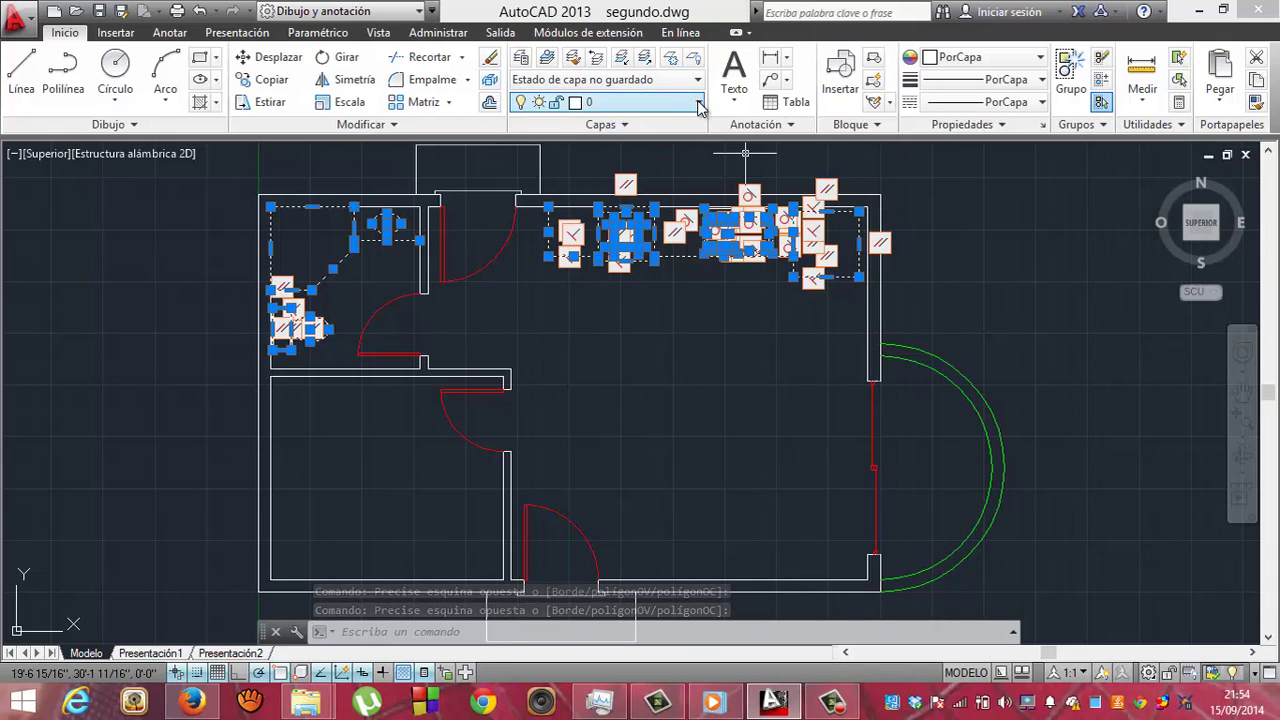
pyautogui.click(697, 102)
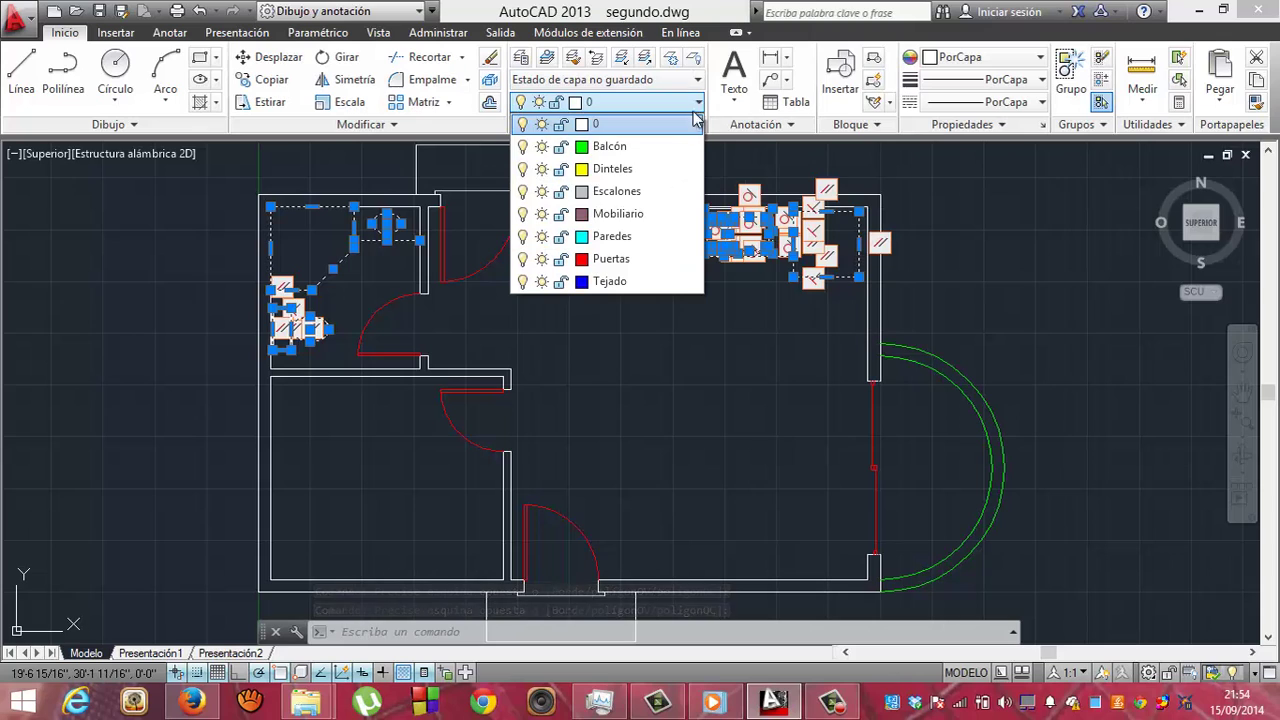
pyautogui.click(628, 214)
pyautogui.press('Escape')
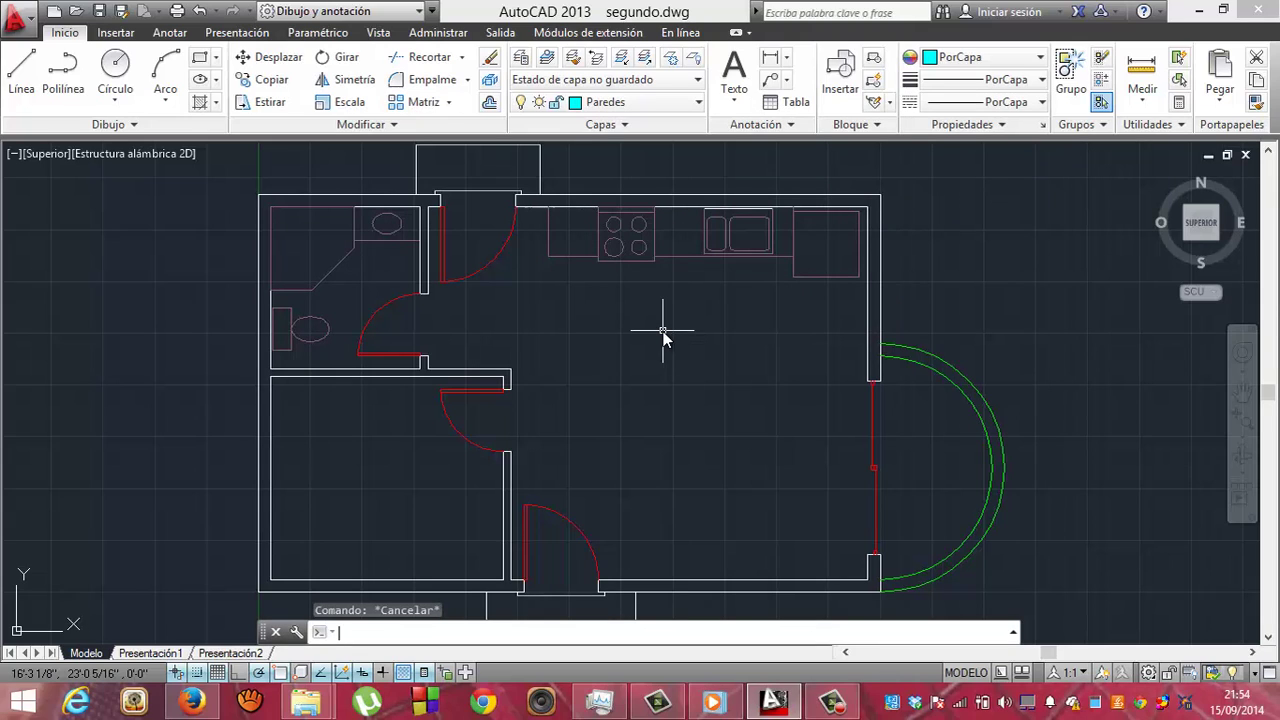
# Put the sink's top line on the Mobiliario layer as well
pyautogui.click(735, 212)
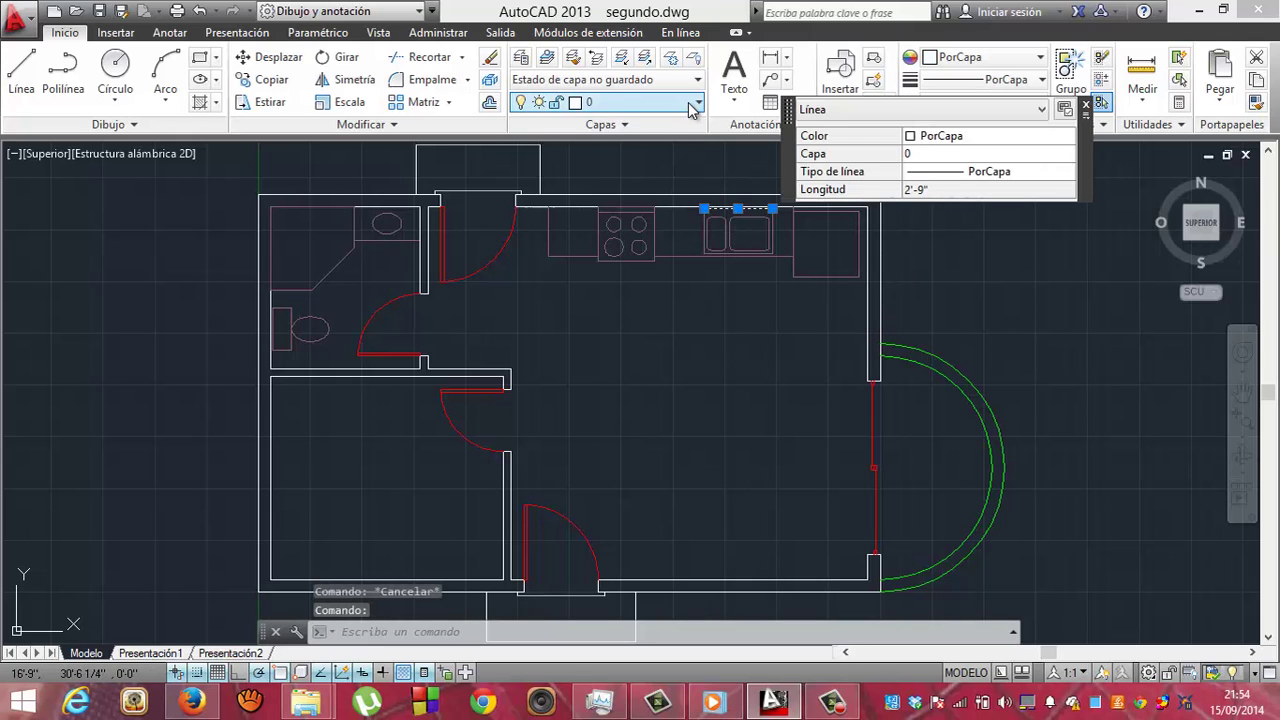
pyautogui.click(690, 105)
pyautogui.click(600, 207)
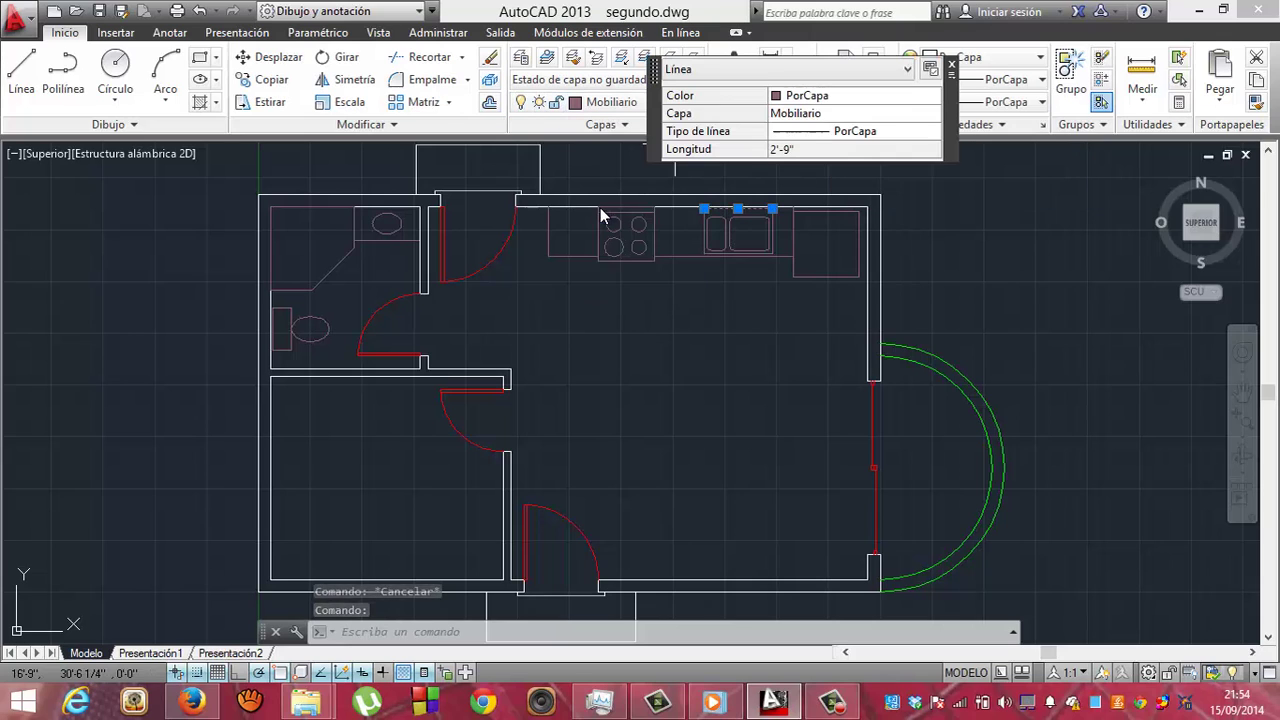
pyautogui.click(626, 294)
pyautogui.press('Escape')
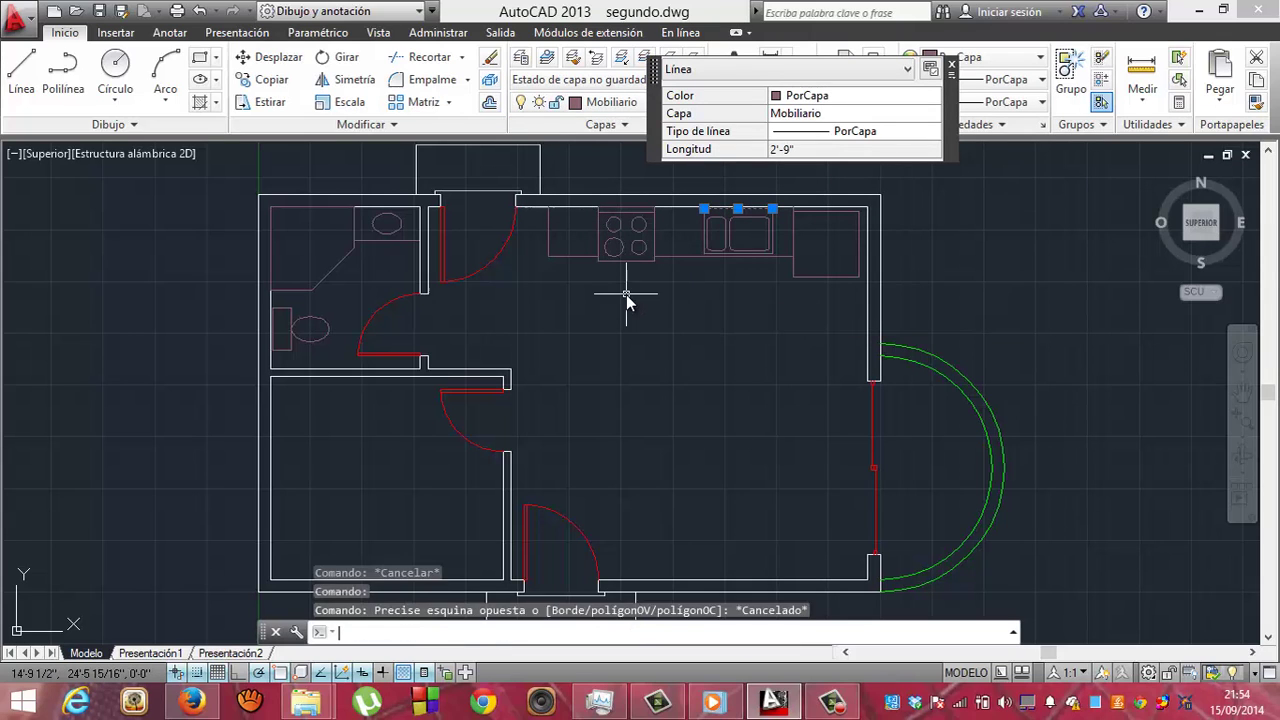
pyautogui.press('Escape')
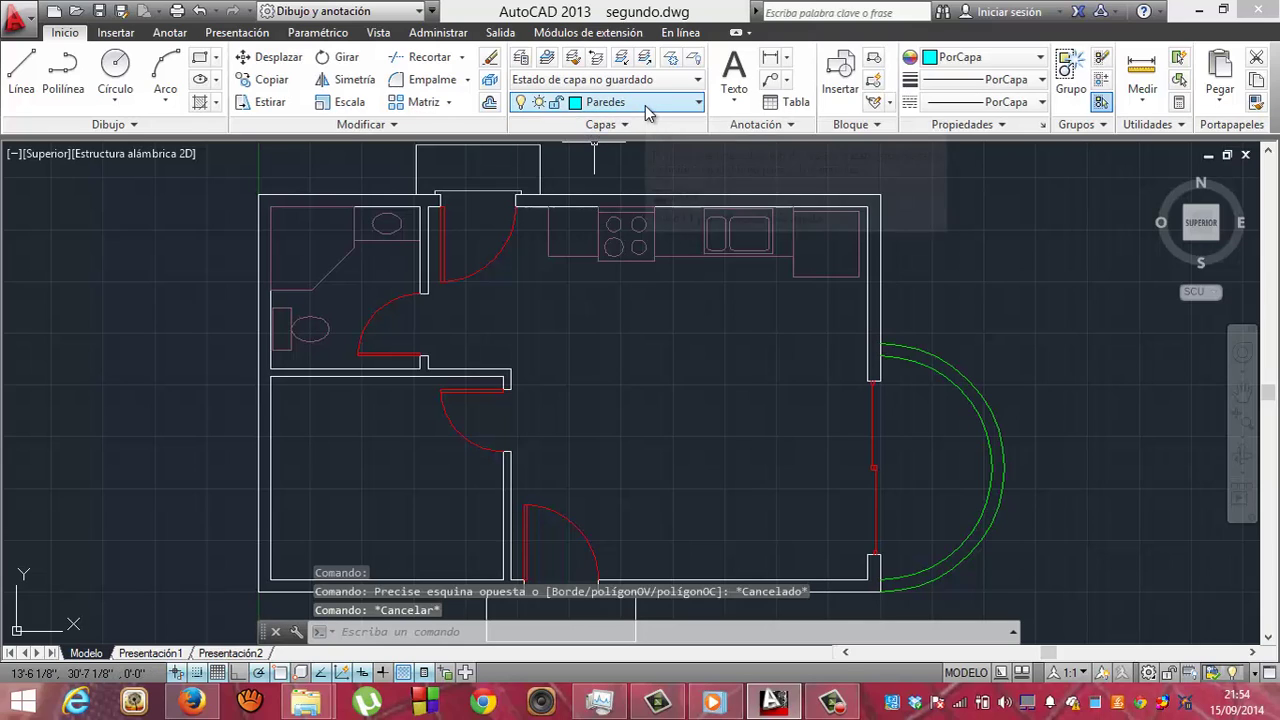
# Try window selections over the left rooms and the bathroom's left wall, clearing each attempt
pyautogui.click(239, 251)
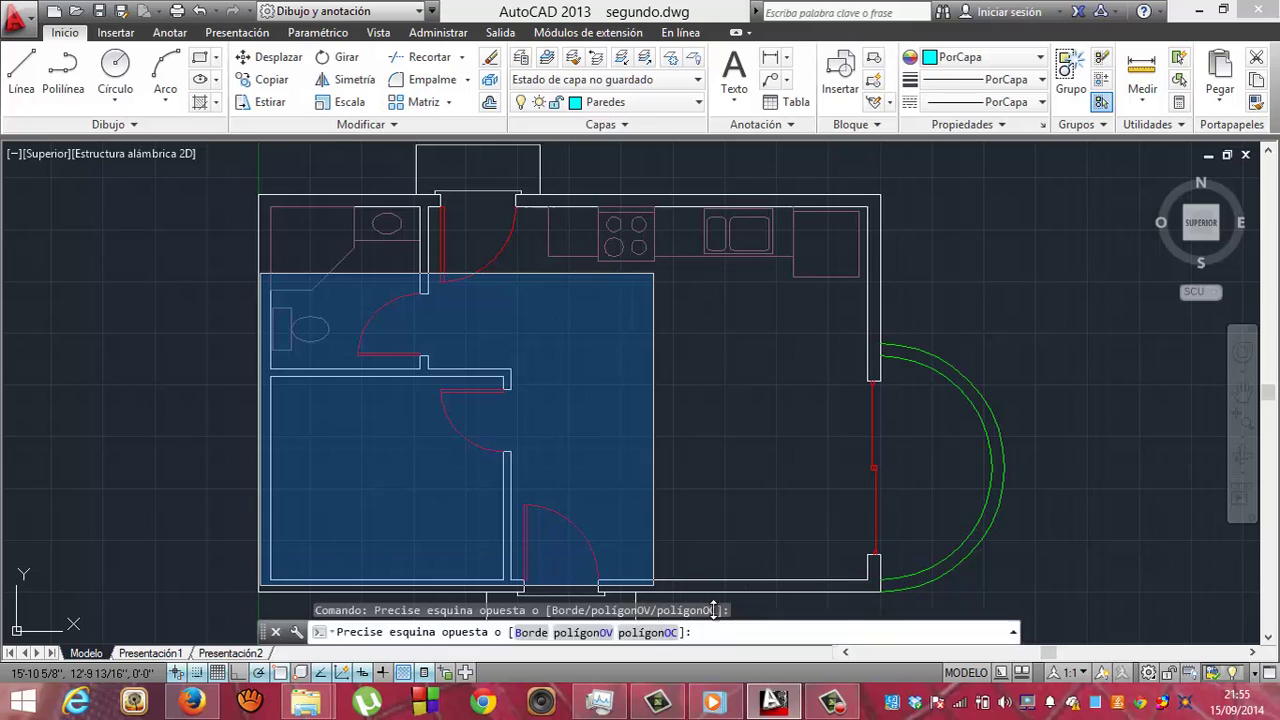
pyautogui.click(735, 563)
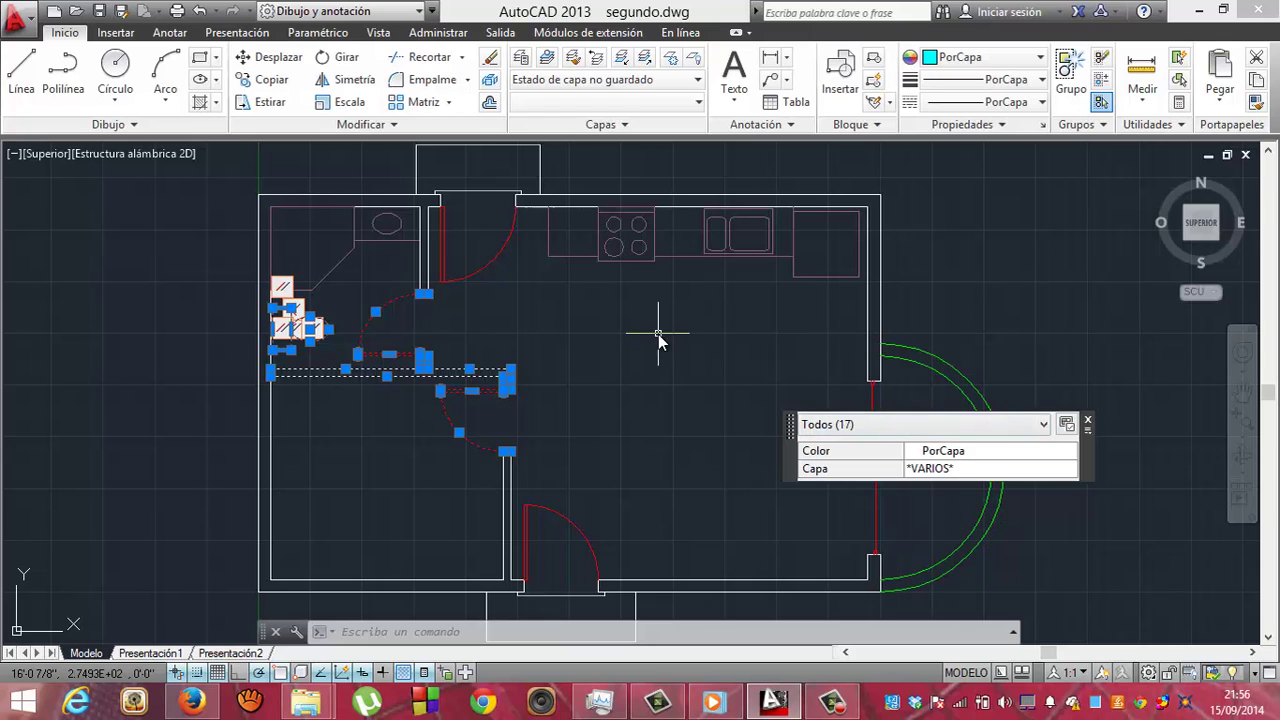
pyautogui.press('Escape')
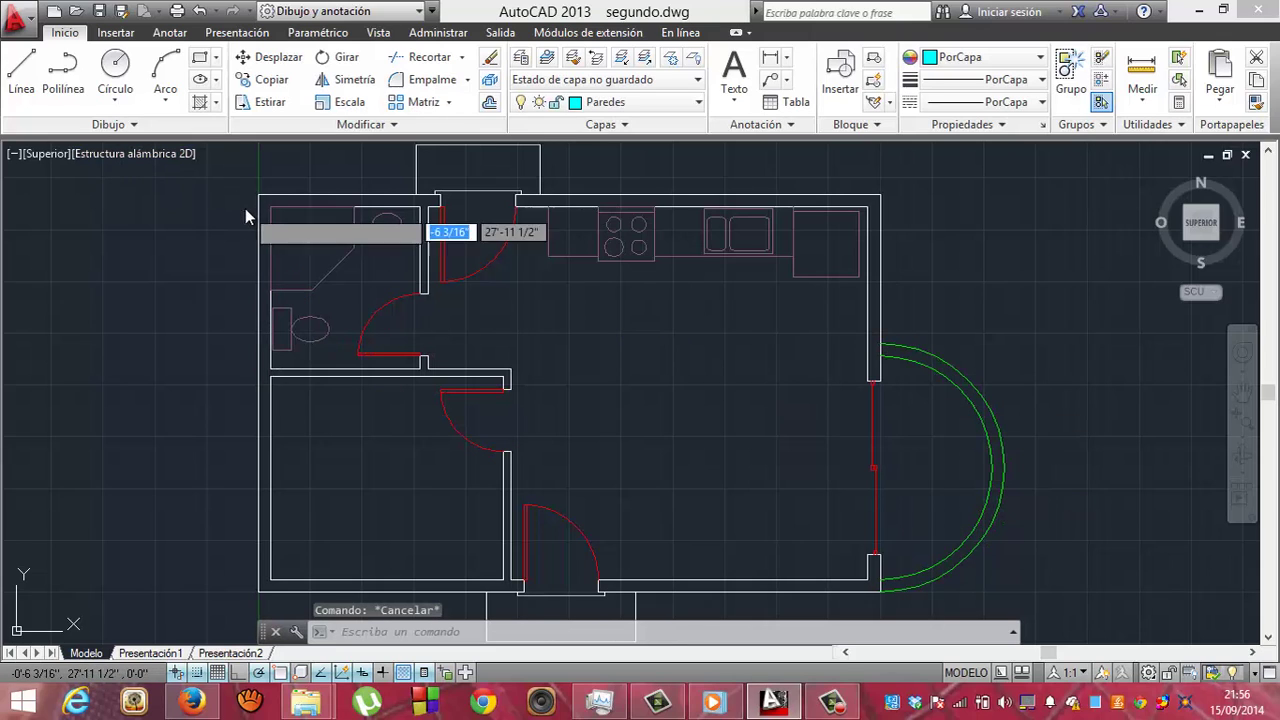
pyautogui.click(245, 208)
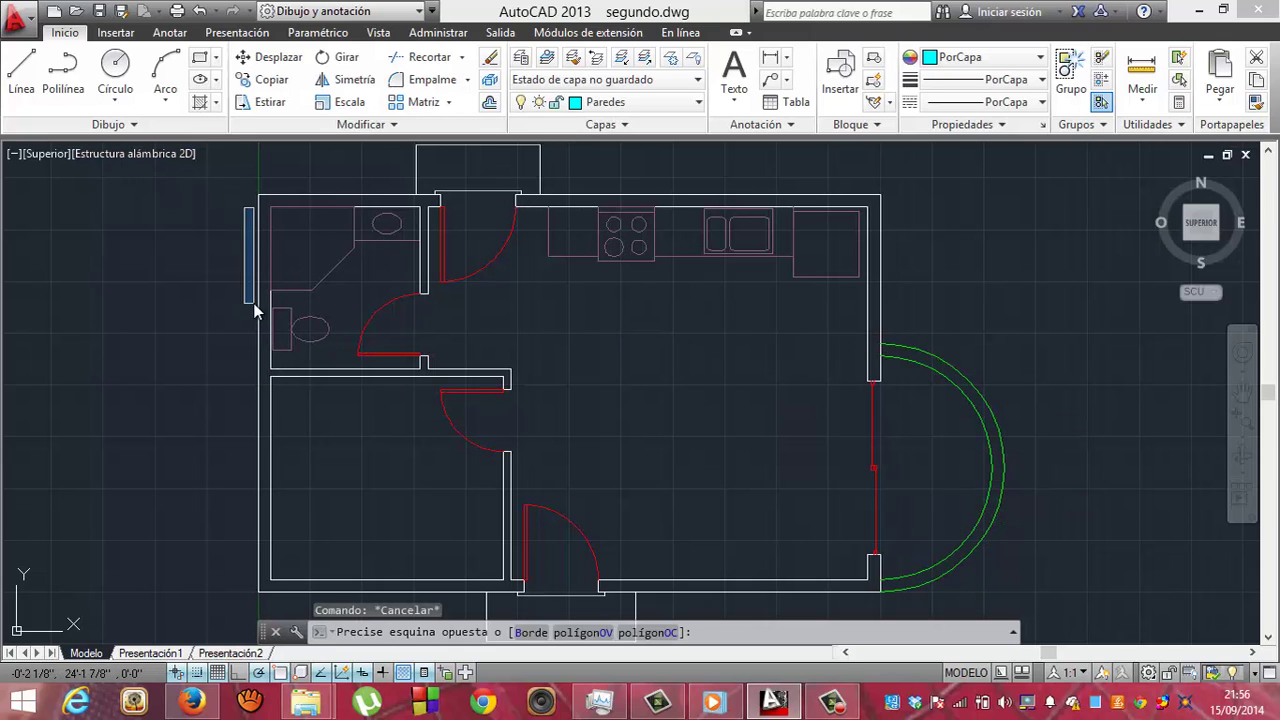
pyautogui.click(296, 262)
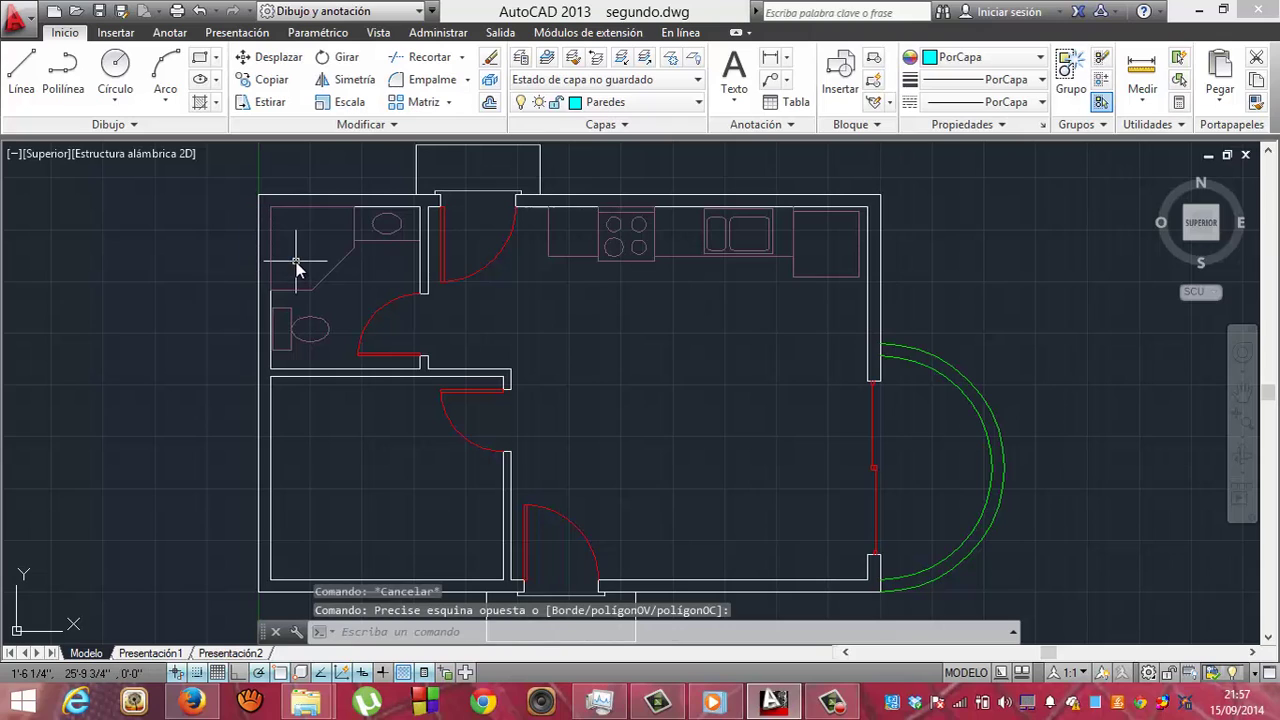
pyautogui.click(337, 164)
pyautogui.click(241, 253)
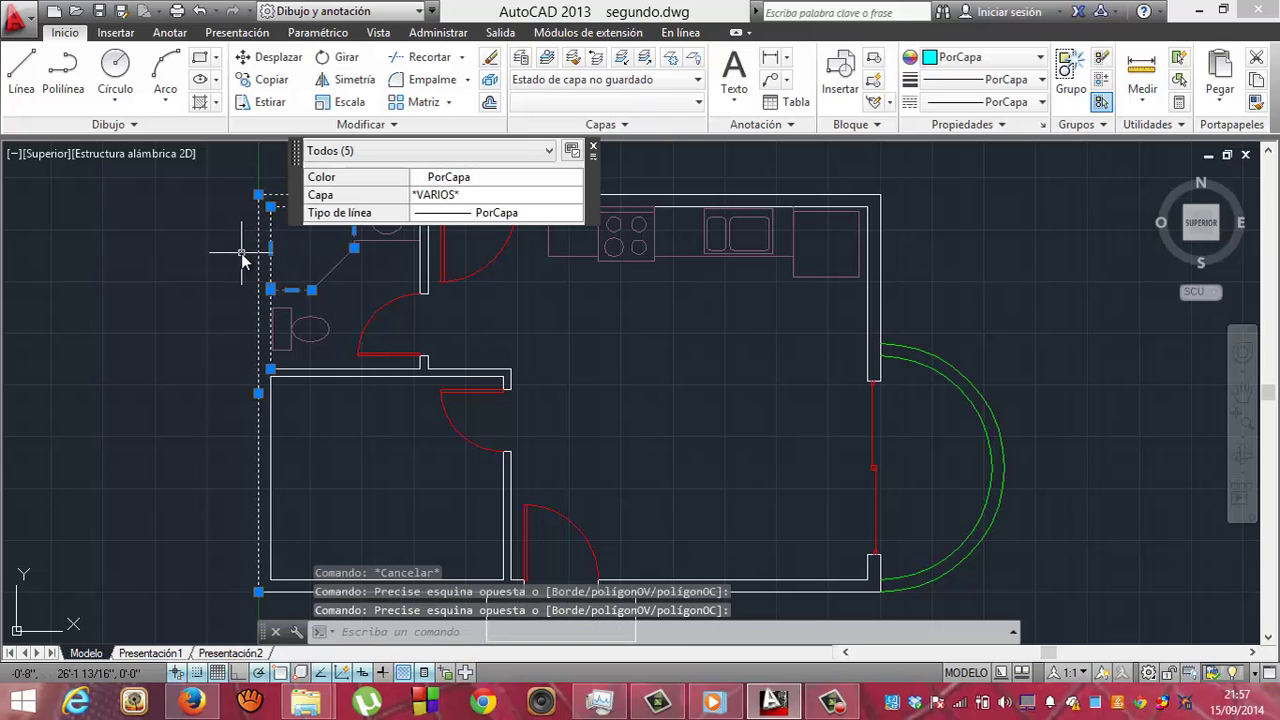
pyautogui.press('Escape')
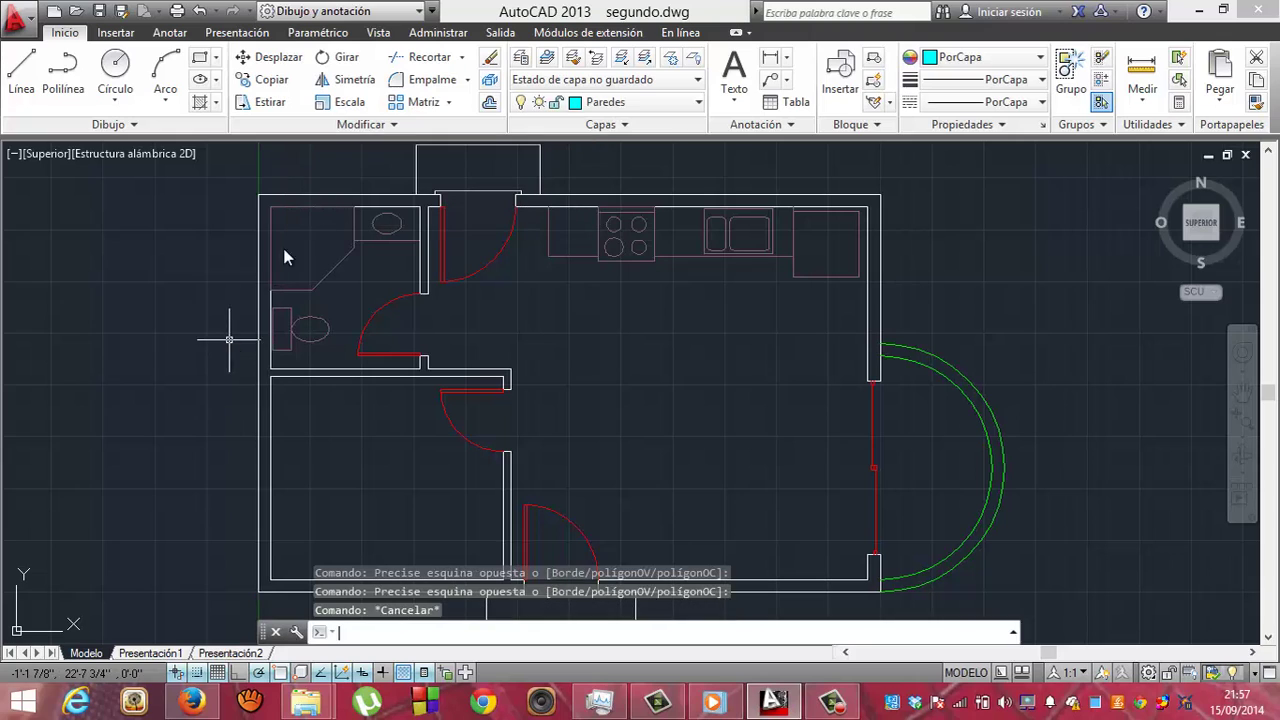
# Select the left outer wall, the bottom wall and the lower-right wall pieces
pyautogui.click(360, 196)
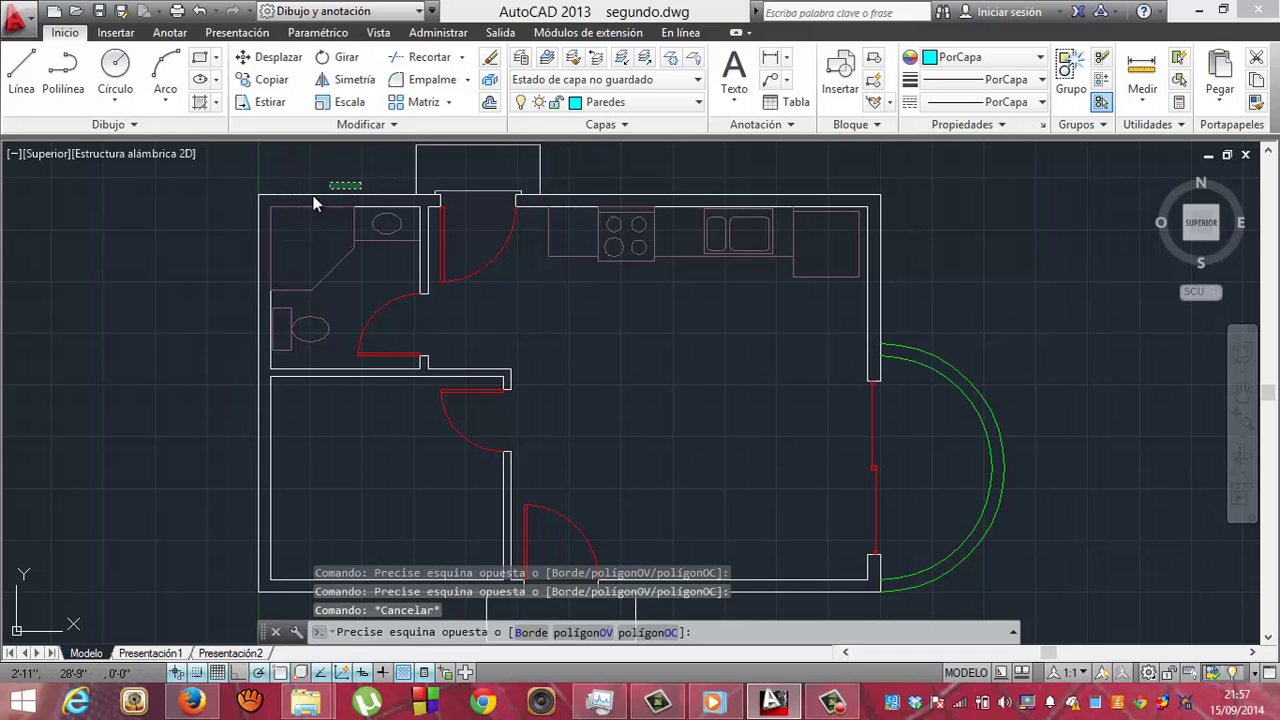
pyautogui.click(255, 198)
pyautogui.click(256, 197)
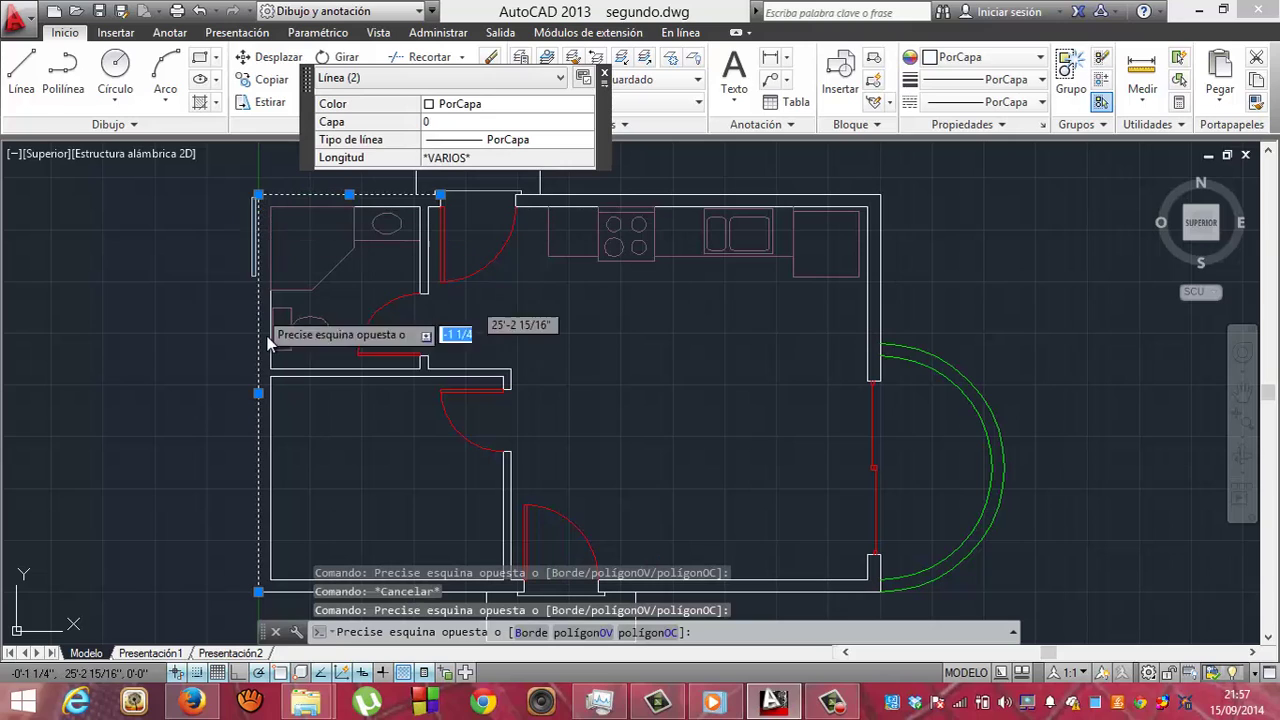
pyautogui.click(235, 588)
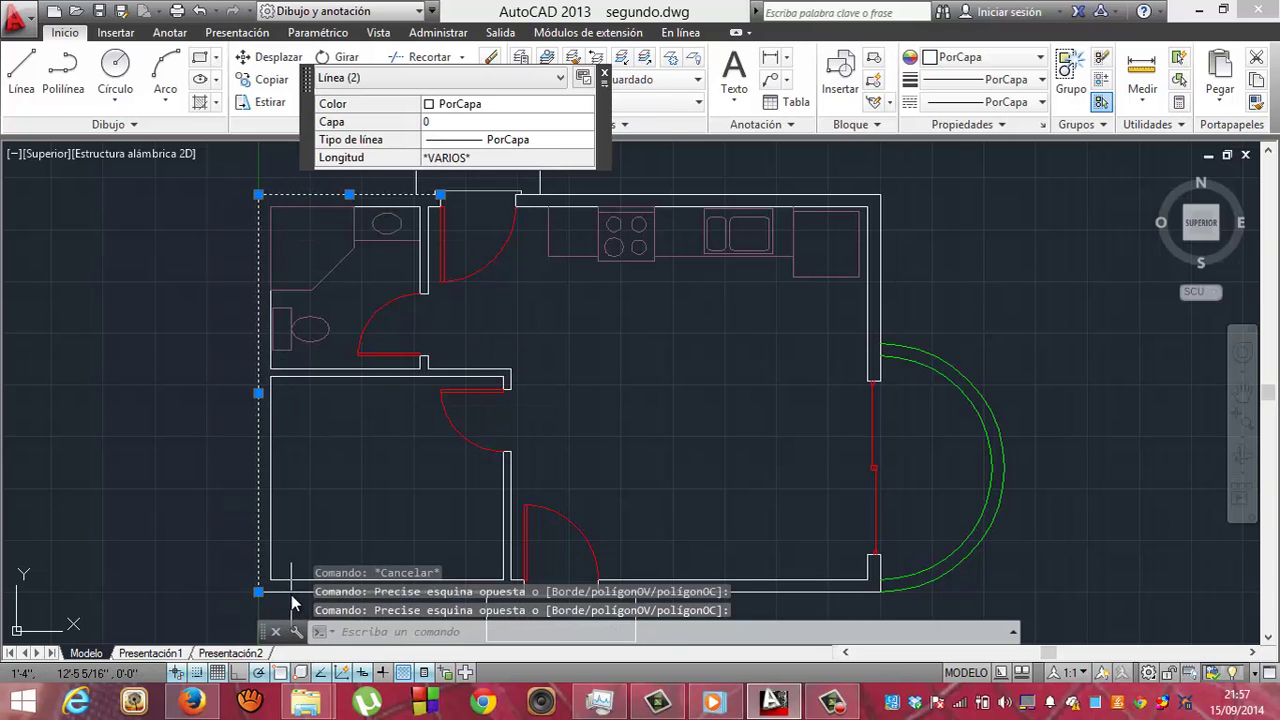
pyautogui.click(763, 598)
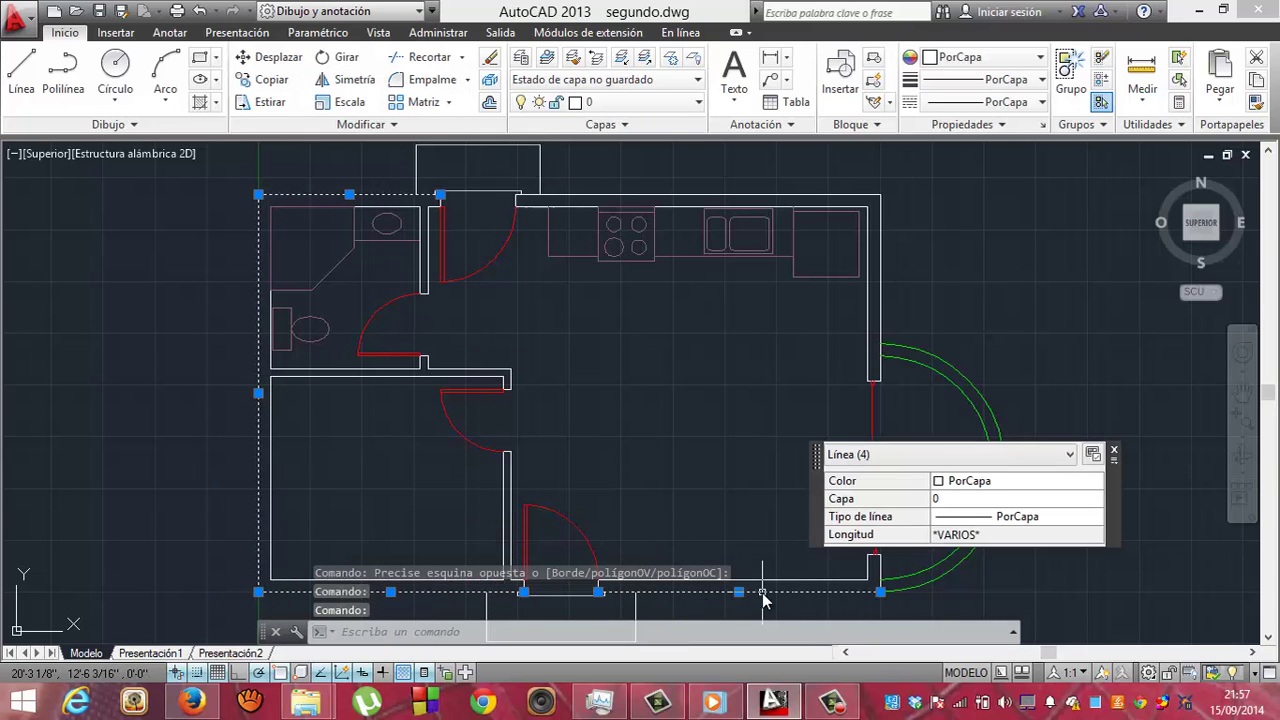
pyautogui.click(874, 556)
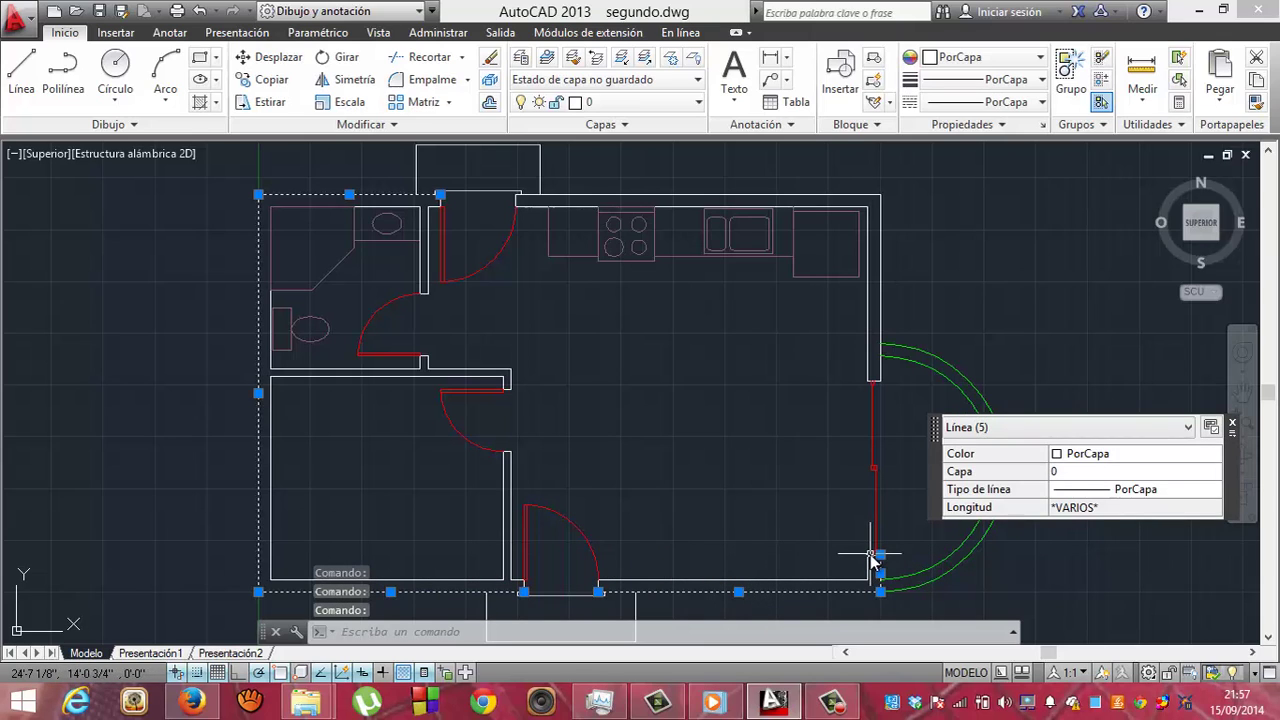
pyautogui.click(868, 560)
pyautogui.click(829, 580)
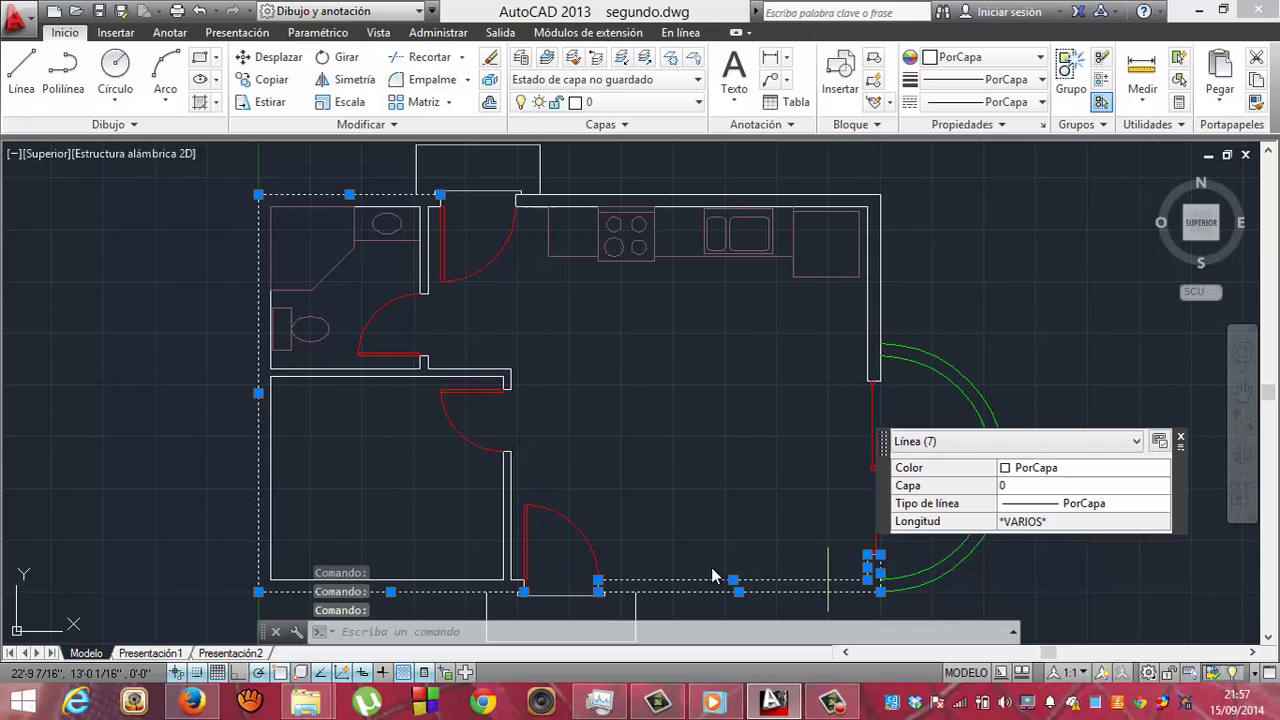
# Add the bottom interior wall, the interior vertical wall and the middle horizontal wall lines
pyautogui.click(474, 582)
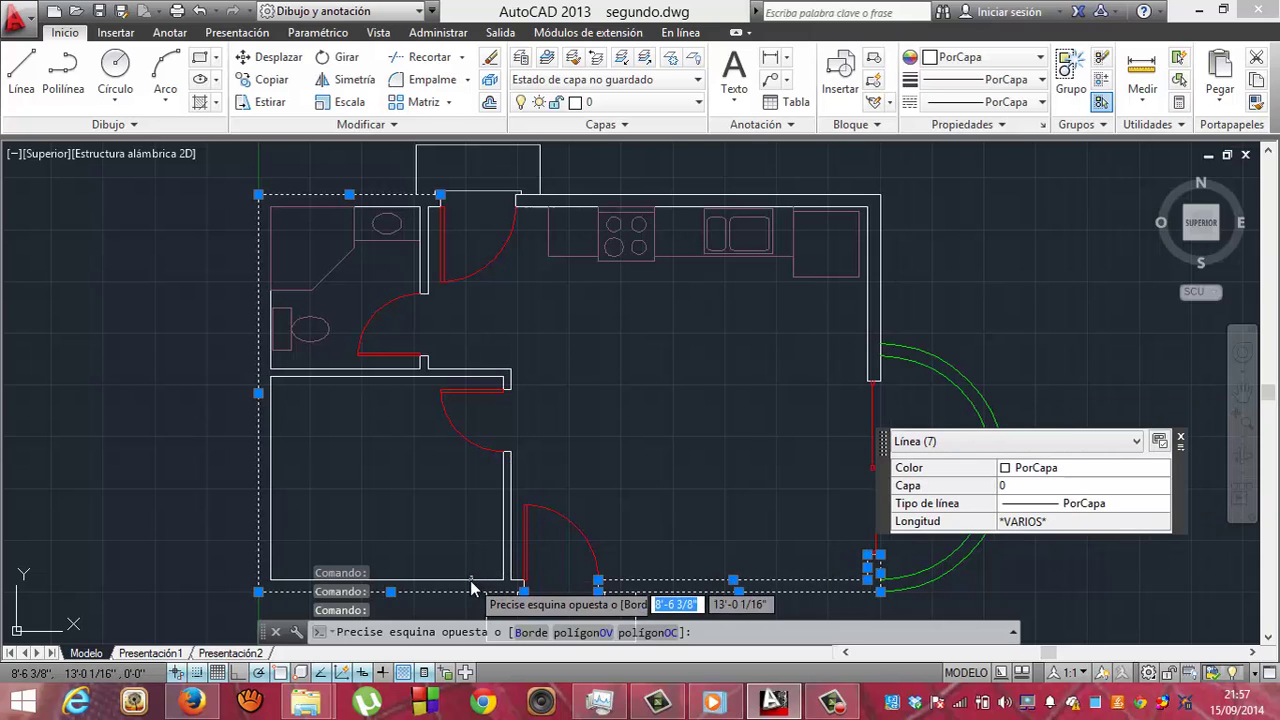
pyautogui.click(491, 541)
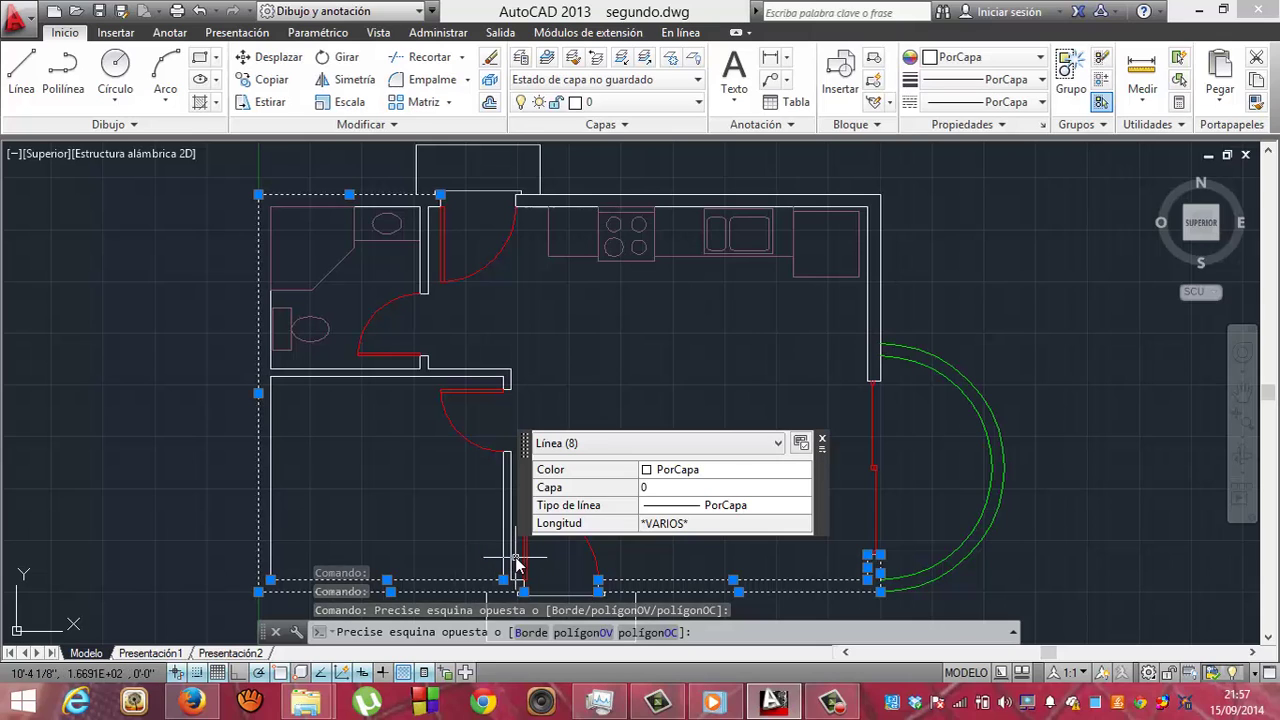
pyautogui.click(518, 567)
pyautogui.click(513, 528)
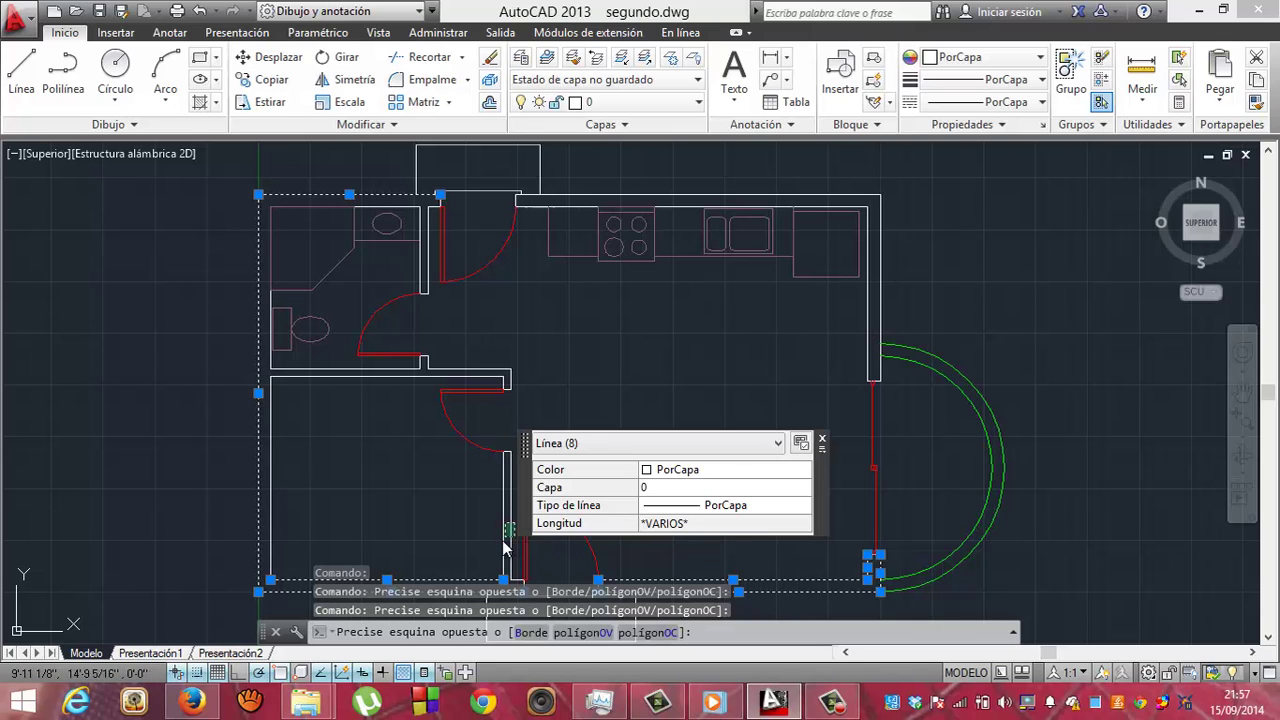
pyautogui.click(504, 548)
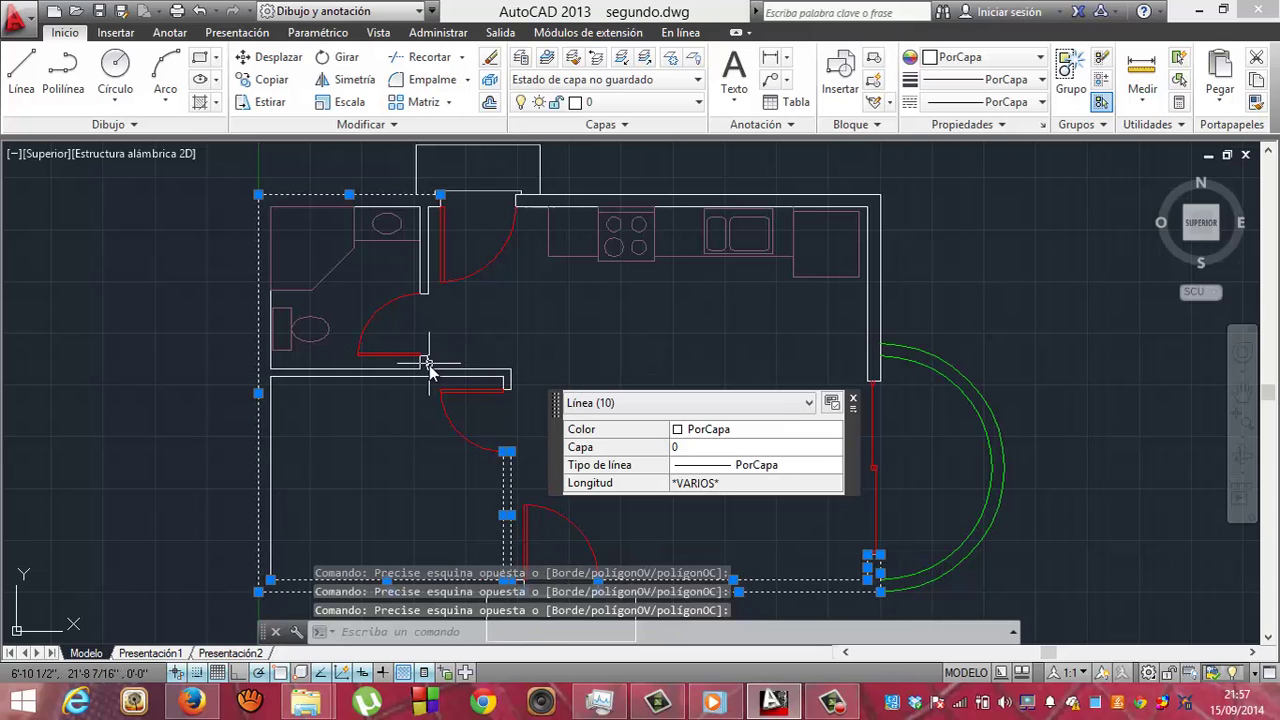
pyautogui.click(522, 365)
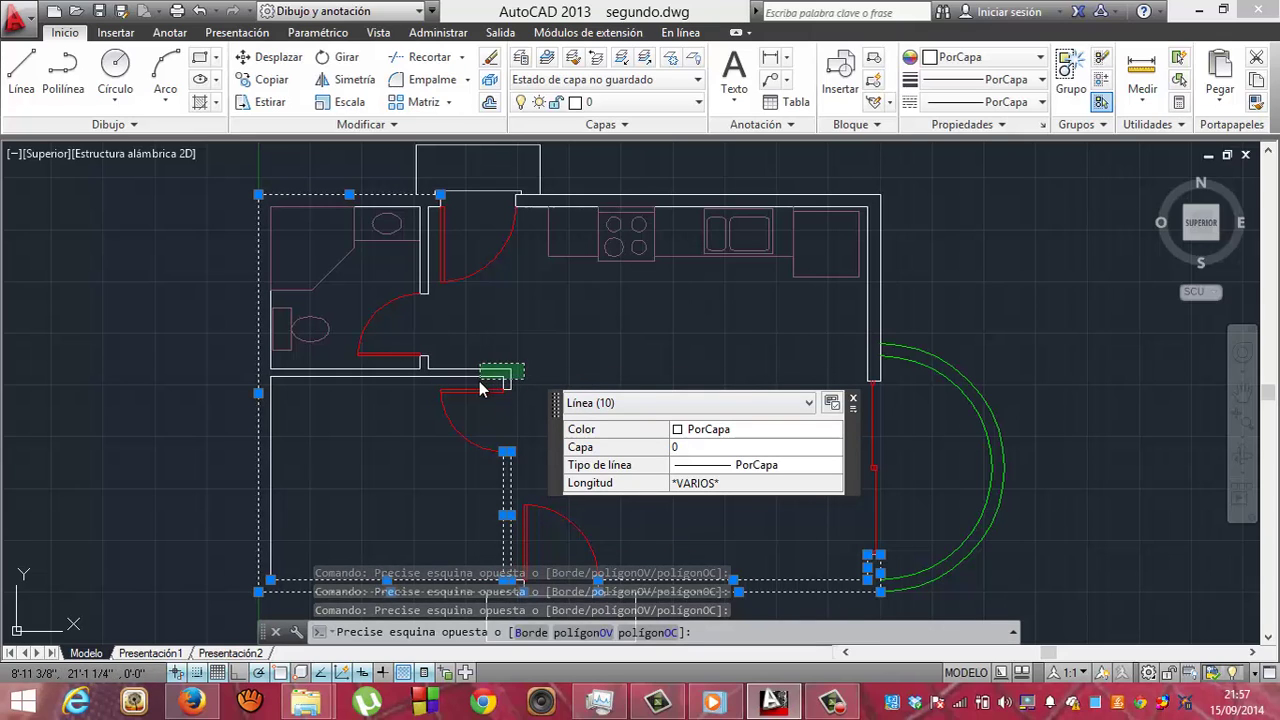
pyautogui.click(478, 381)
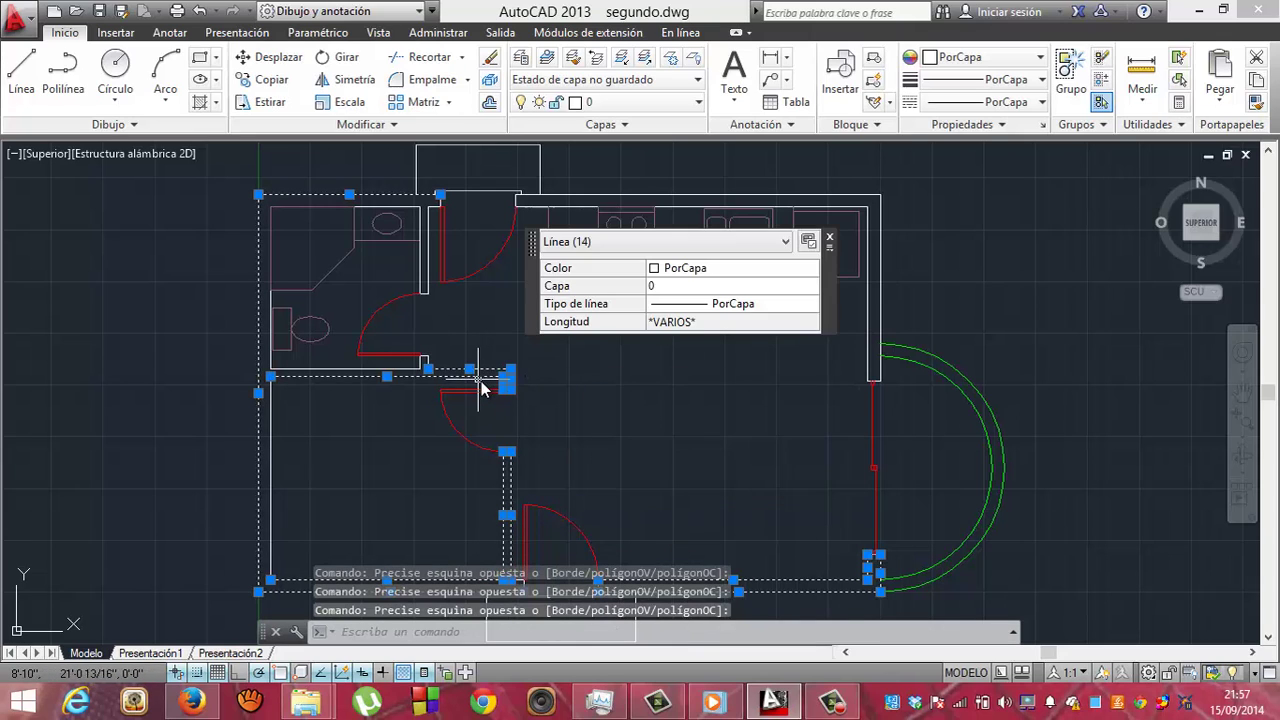
pyautogui.click(358, 370)
pyautogui.click(278, 292)
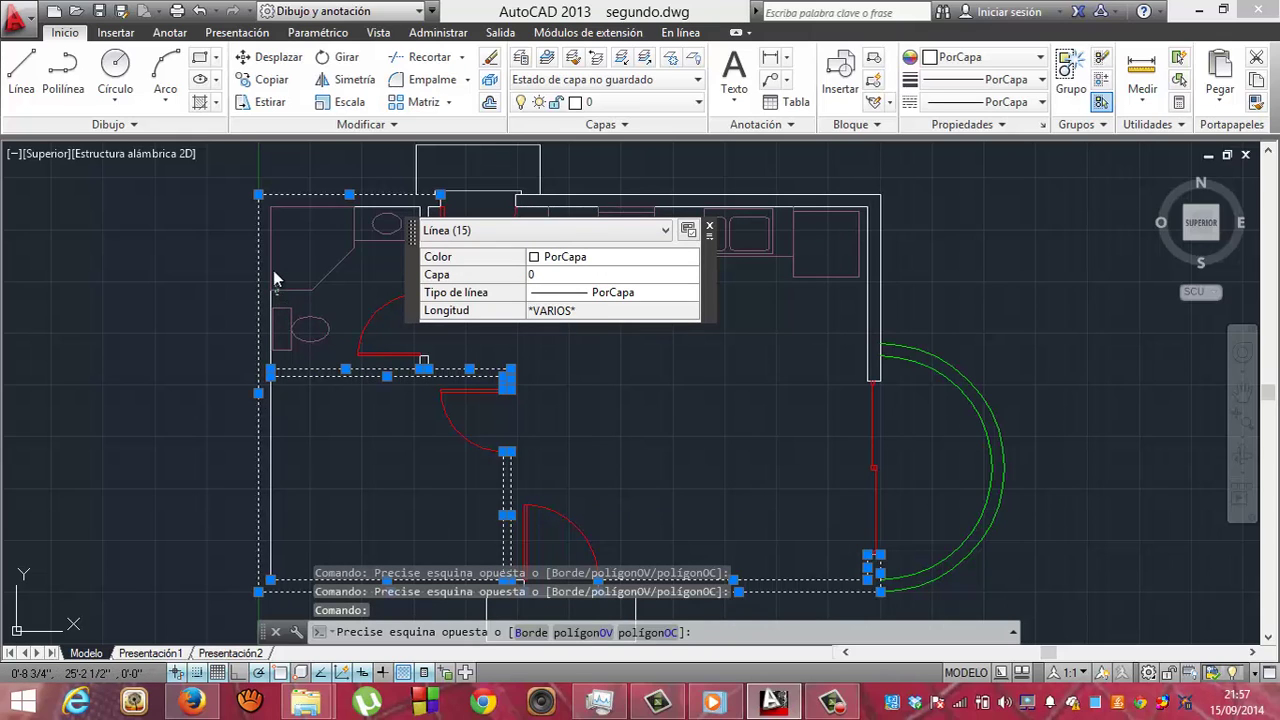
pyautogui.click(276, 272)
# Add the bathroom partition lines and deselect the bathroom furniture polyline
pyautogui.click(277, 273)
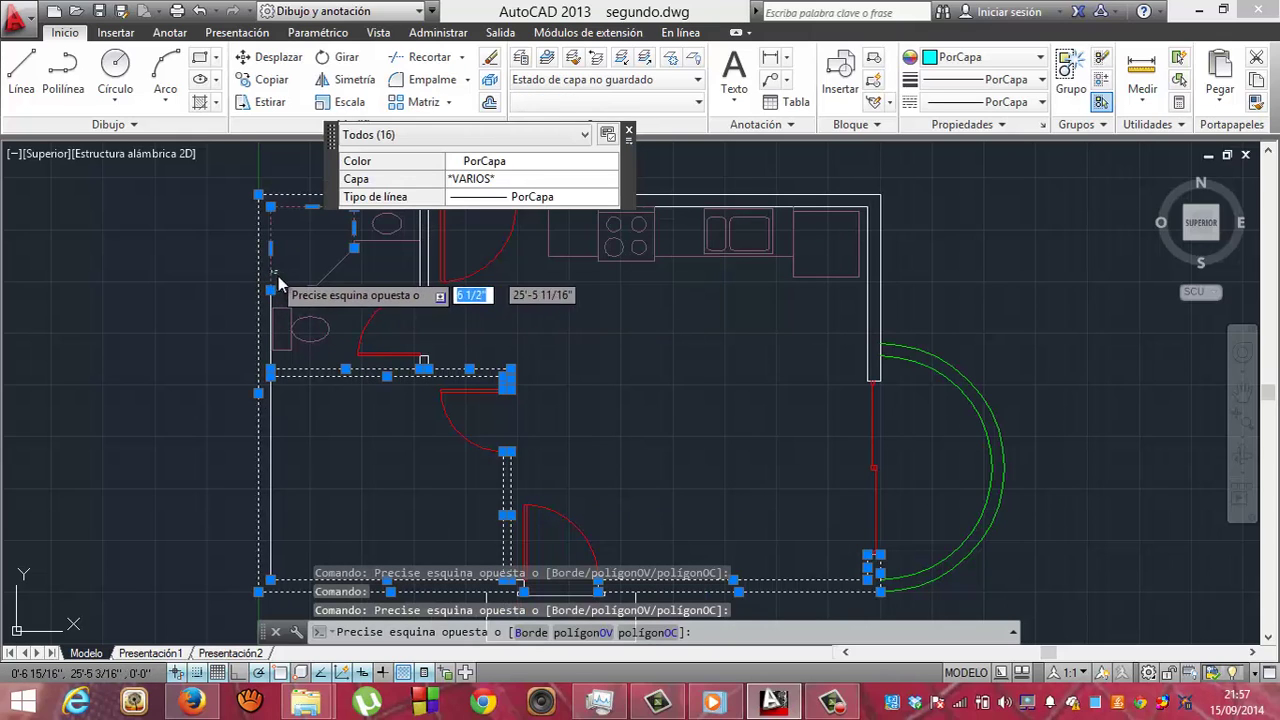
pyautogui.click(286, 287)
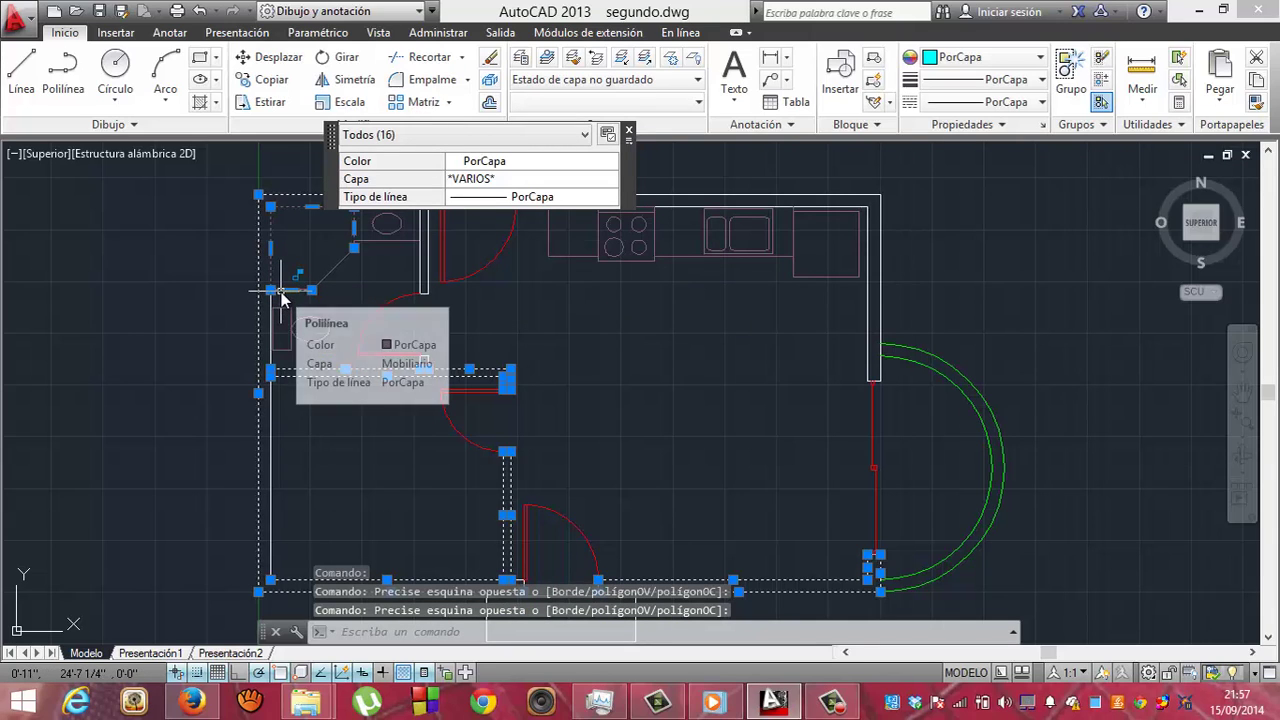
pyautogui.keyDown('shift'); pyautogui.click(279, 288); pyautogui.keyUp('shift')
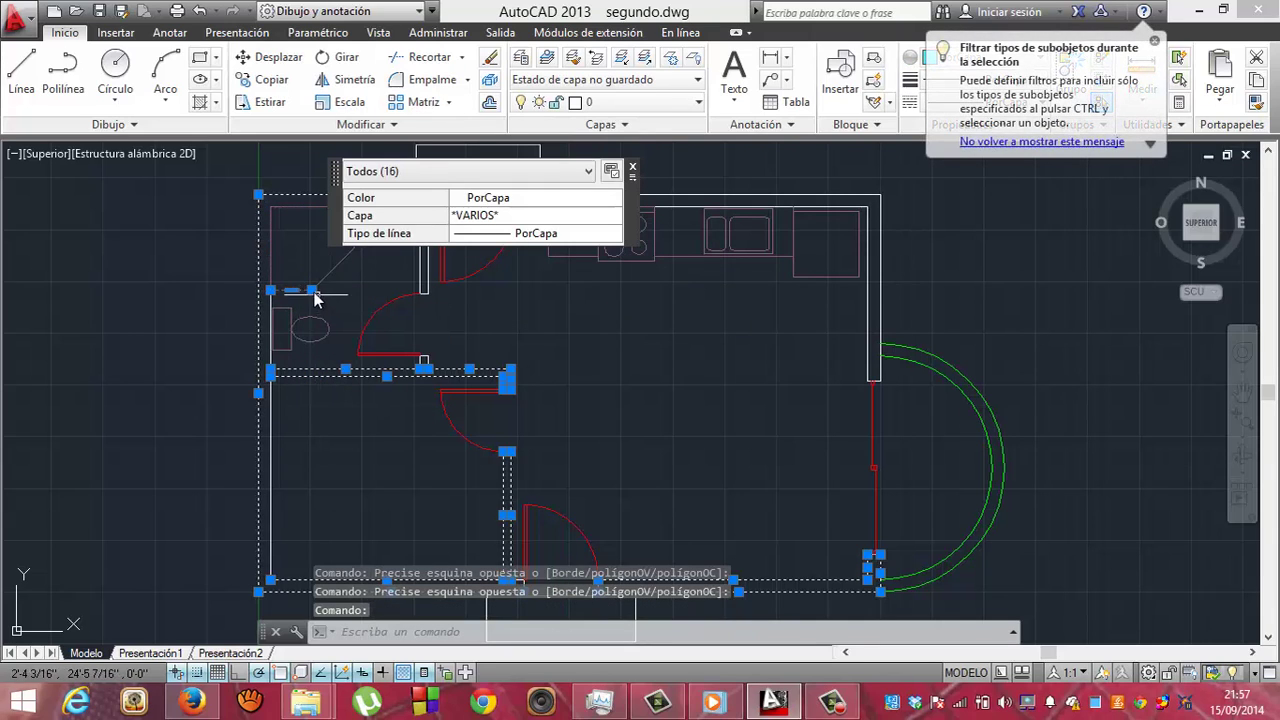
pyautogui.keyDown('shift'); pyautogui.click(300, 291); pyautogui.keyUp('shift')
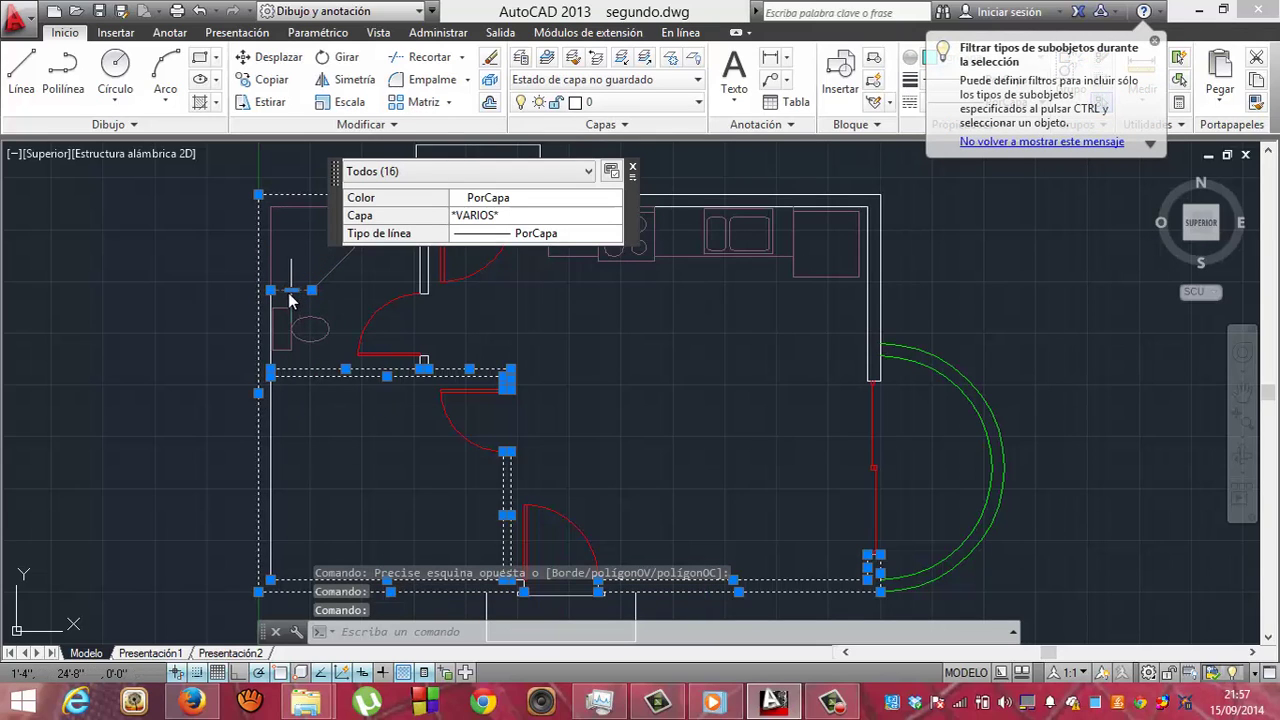
pyautogui.click(291, 291)
pyautogui.press('ctrl')
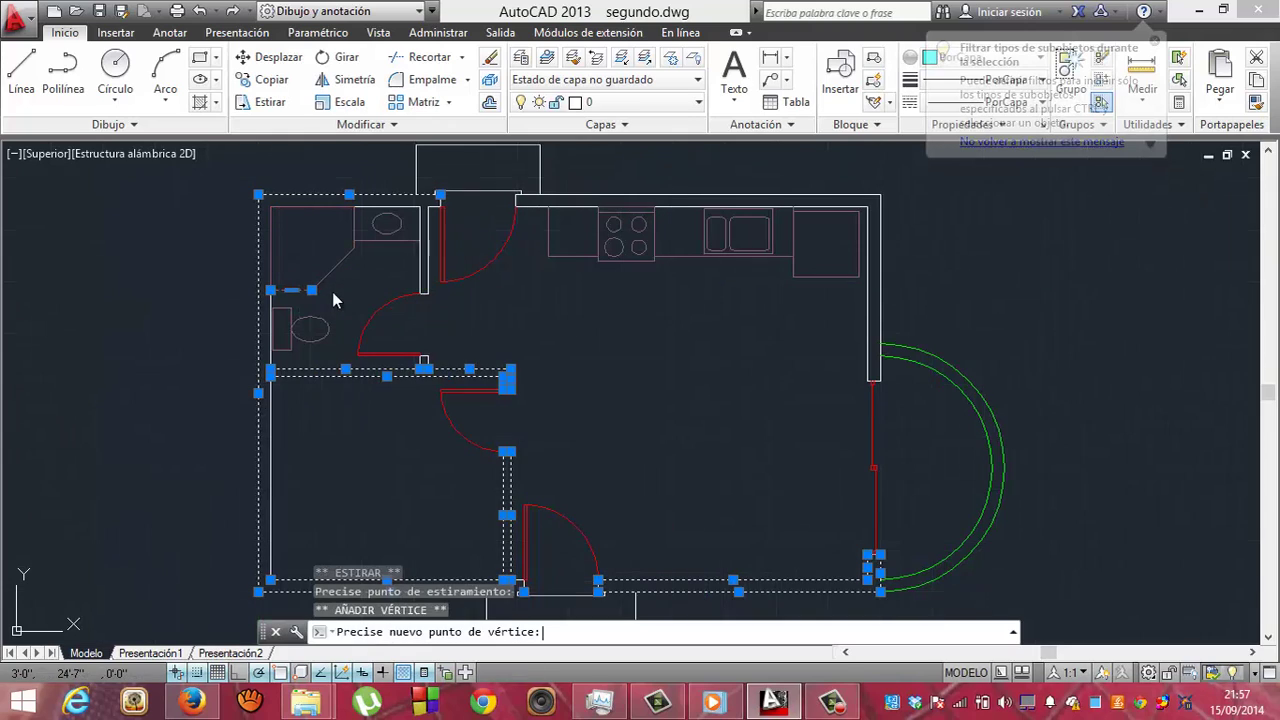
pyautogui.press('Escape')
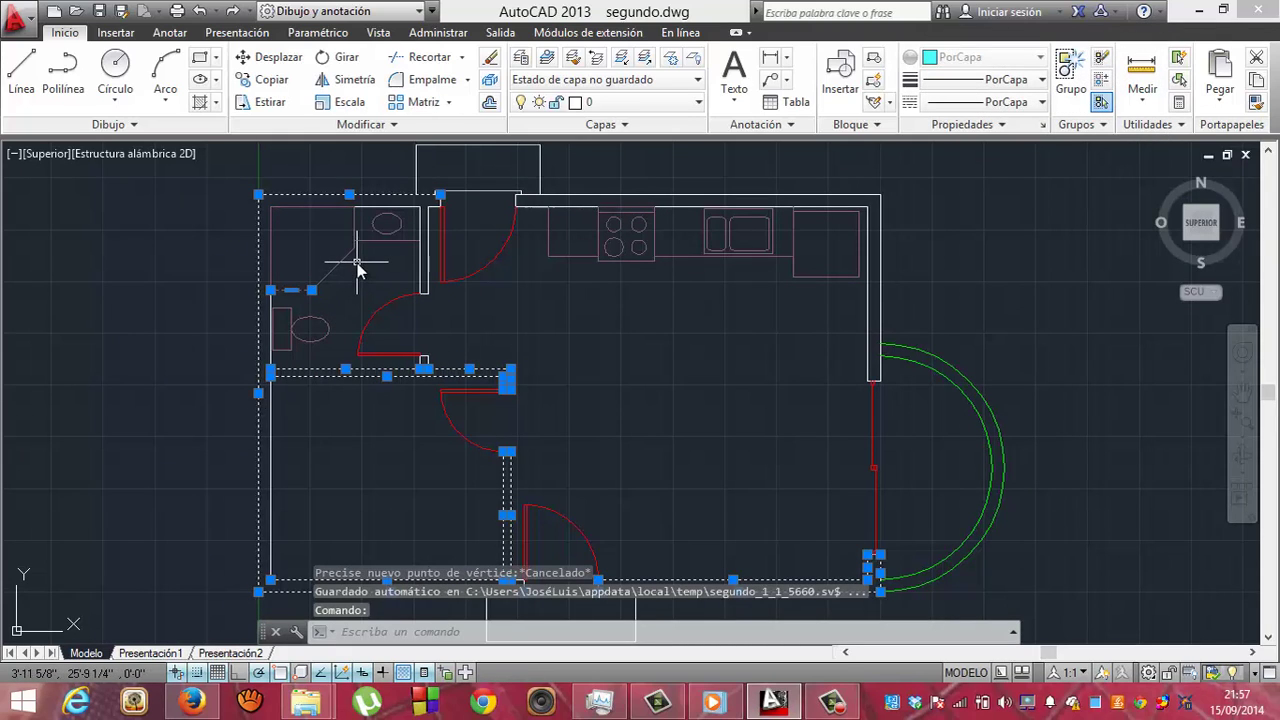
pyautogui.click(330, 208)
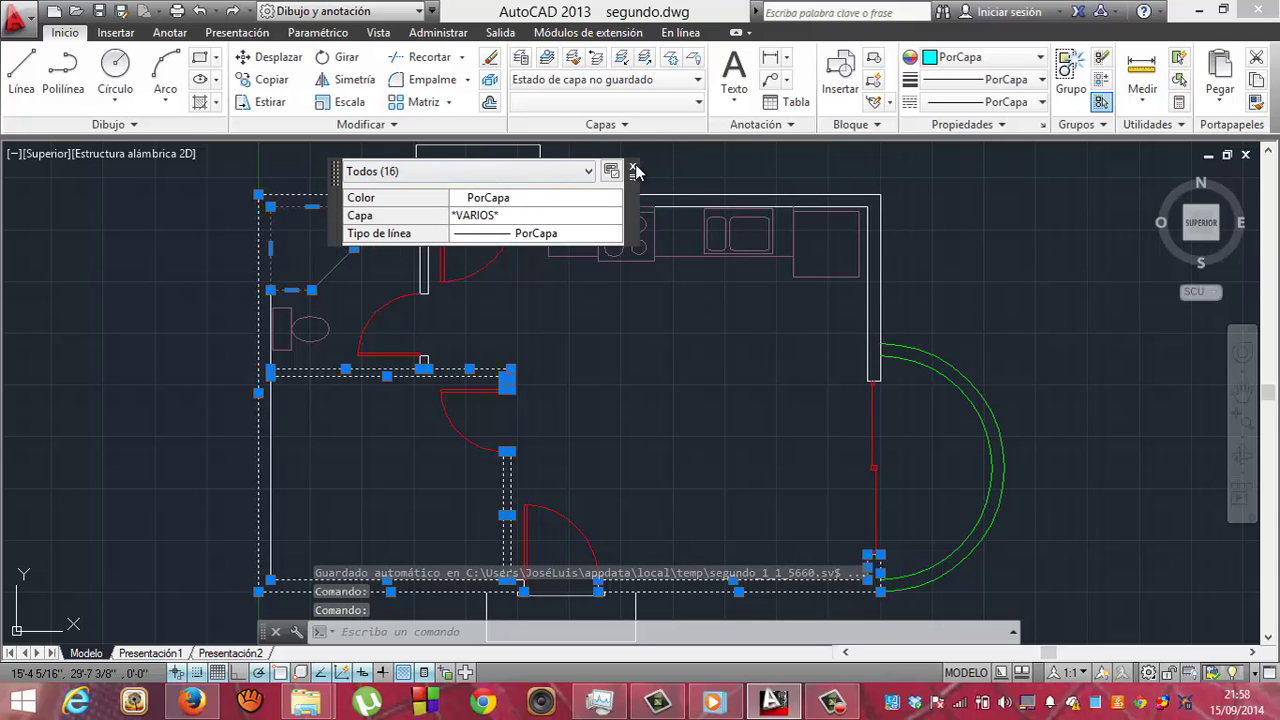
pyautogui.click(633, 170)
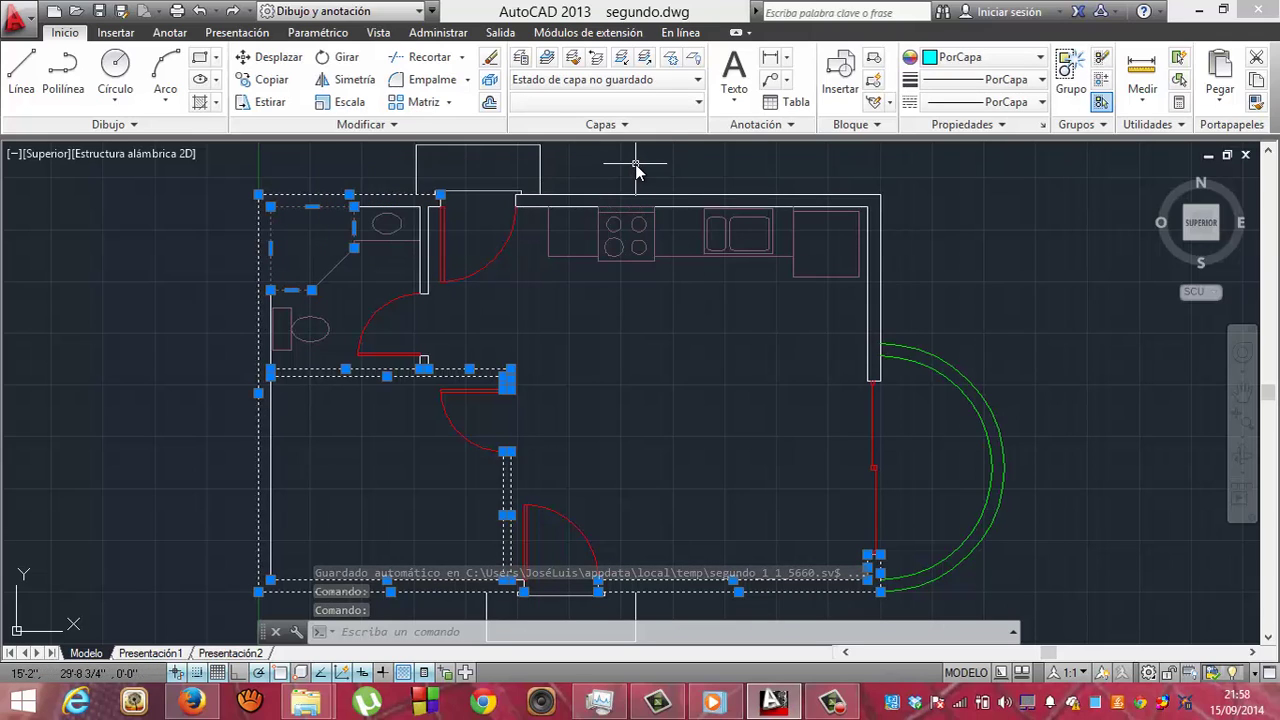
# Add the bathroom's right wall lines, the top outer and inner walls, and the right walls above the balcony
pyautogui.click(407, 210)
pyautogui.click(422, 248)
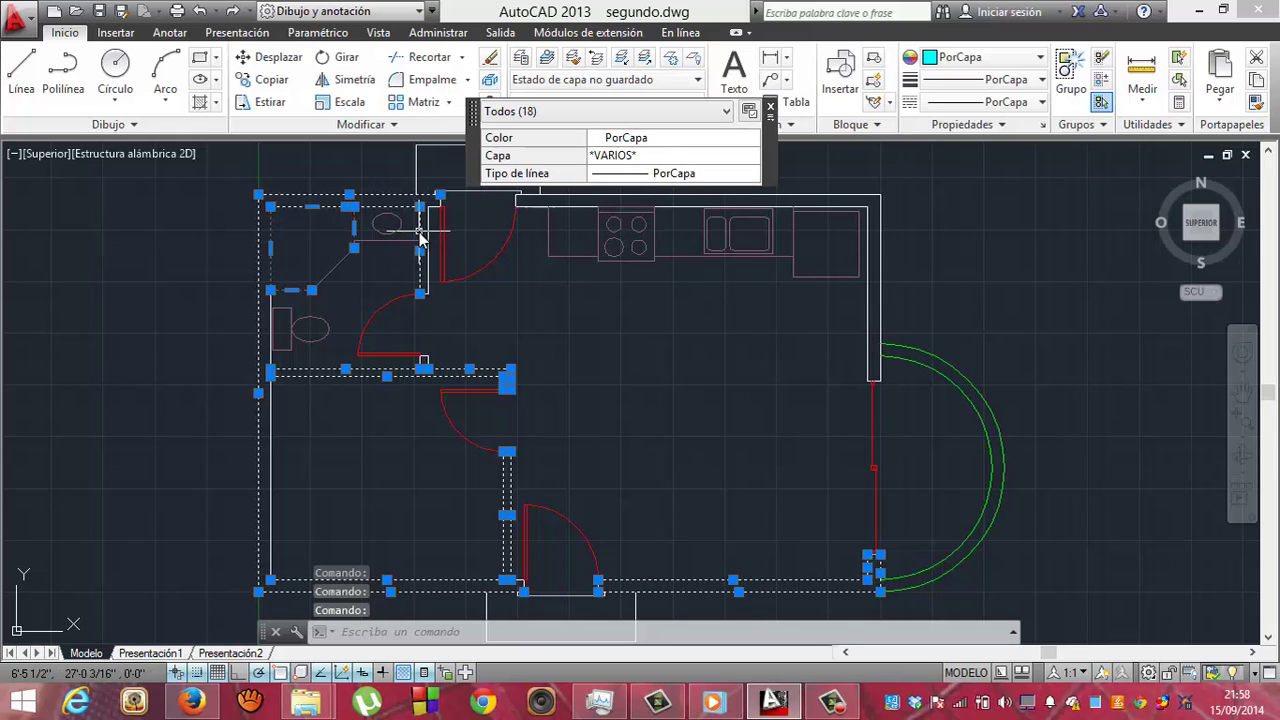
pyautogui.click(424, 292)
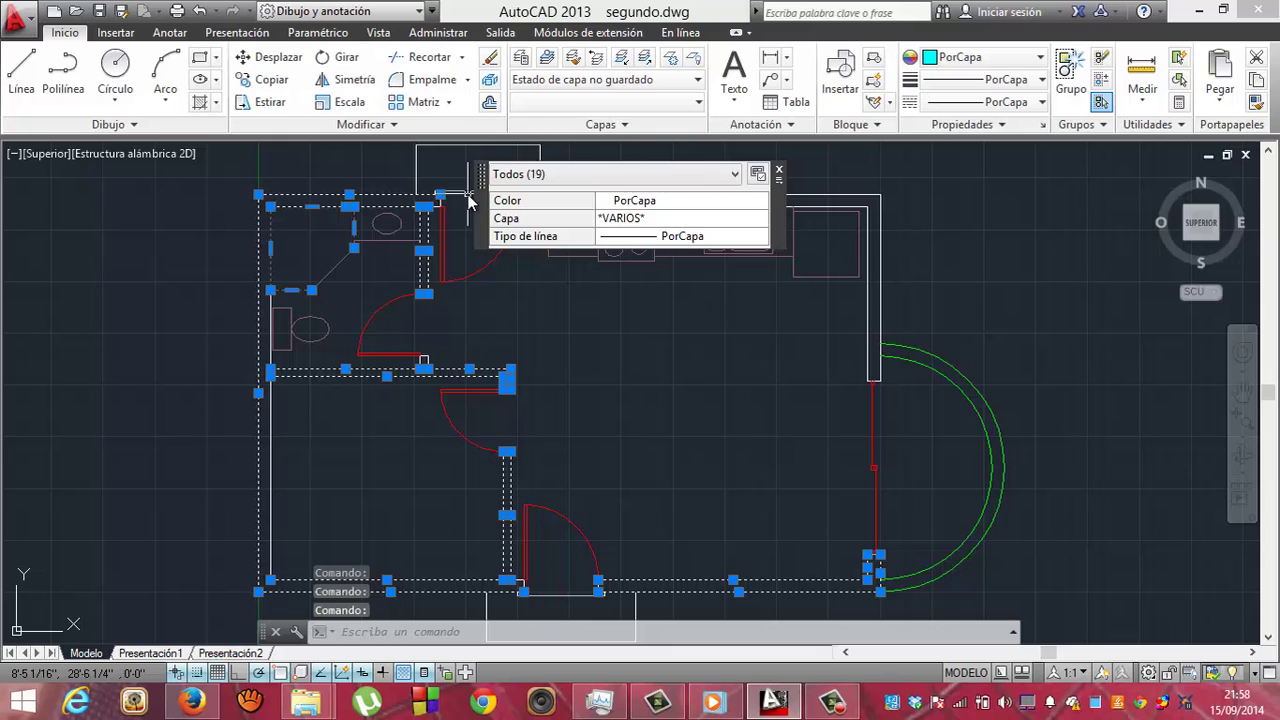
pyautogui.click(781, 173)
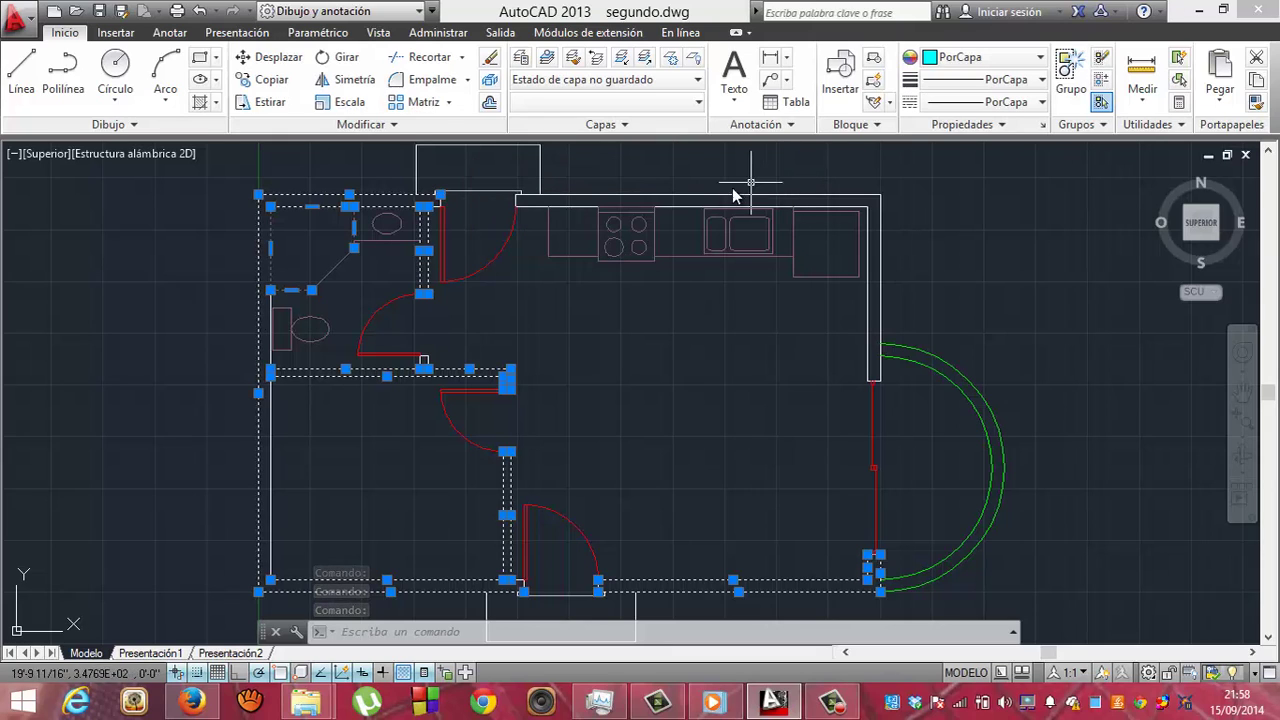
pyautogui.click(718, 194)
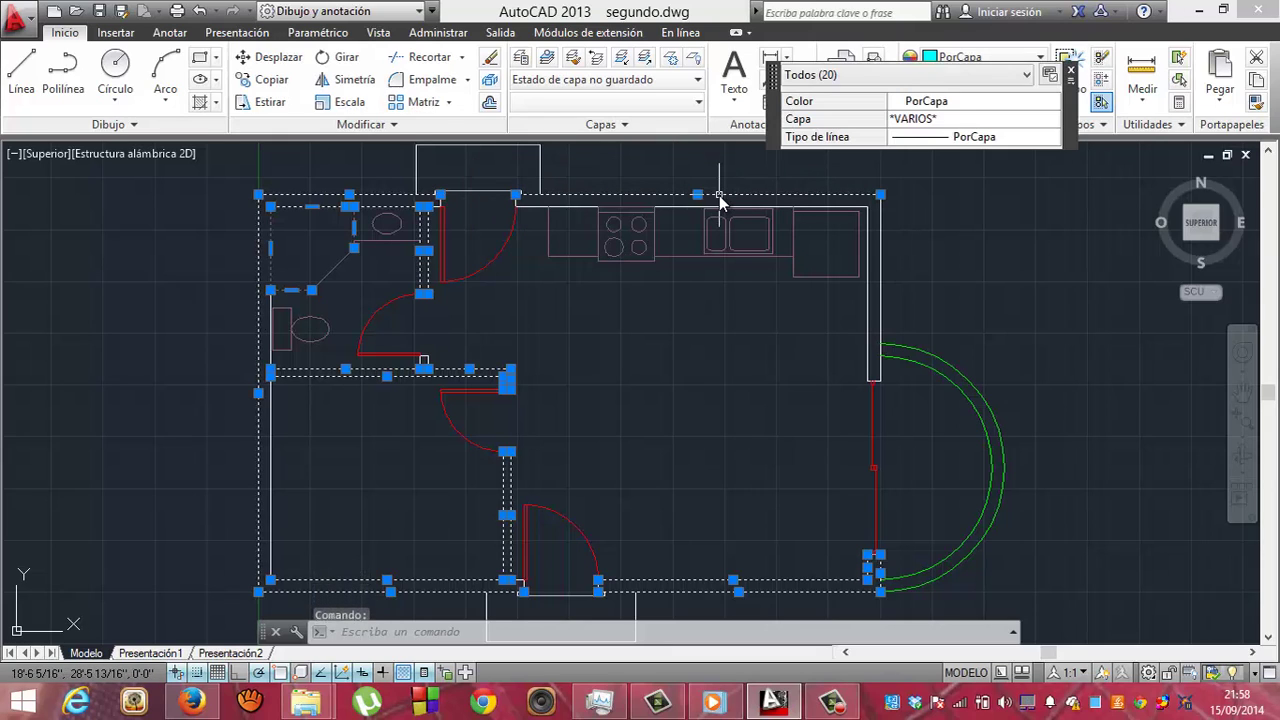
pyautogui.click(538, 207)
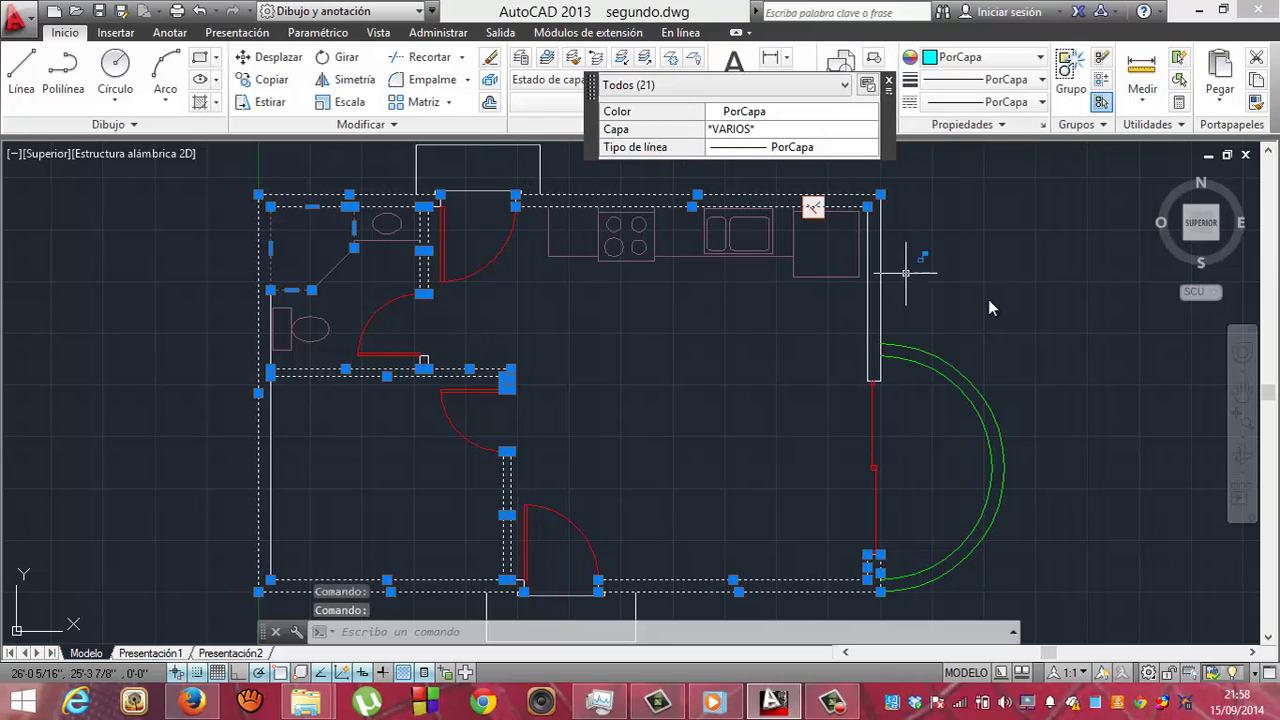
pyautogui.click(869, 327)
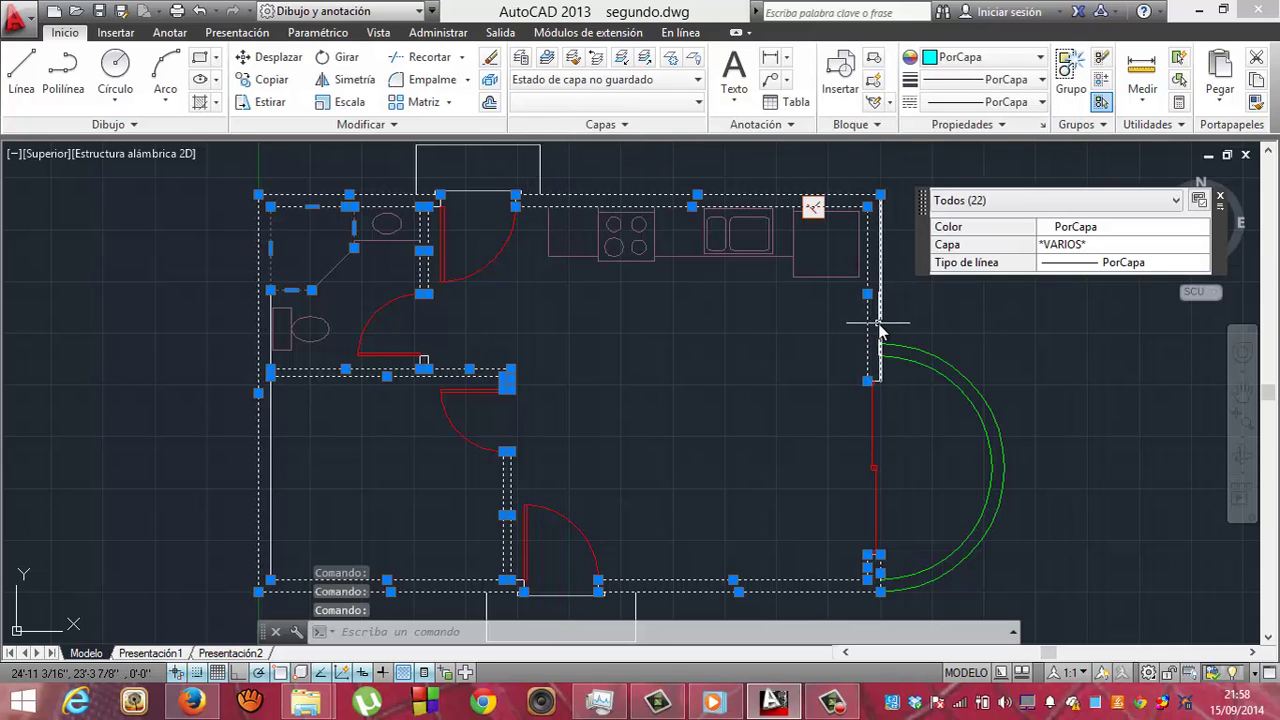
pyautogui.click(878, 329)
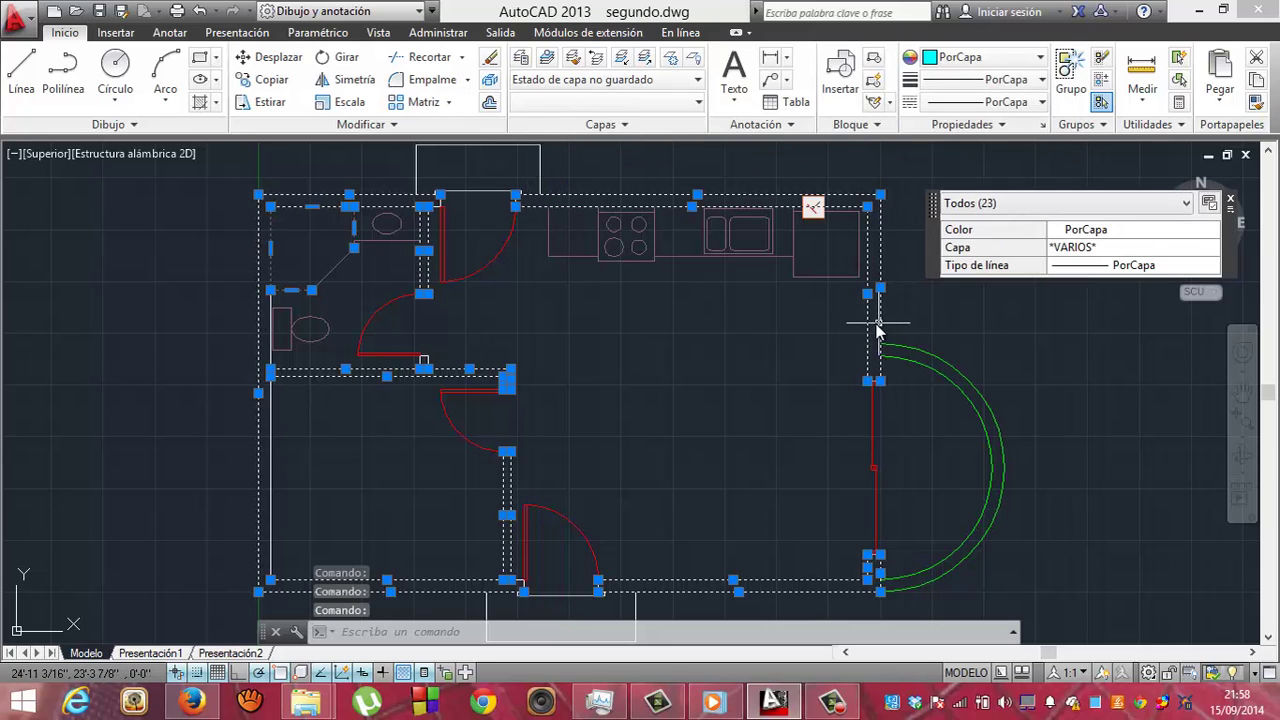
# Assign all selected wall lines to the Paredes layer so they turn cyan, then deselect
pyautogui.click(701, 99)
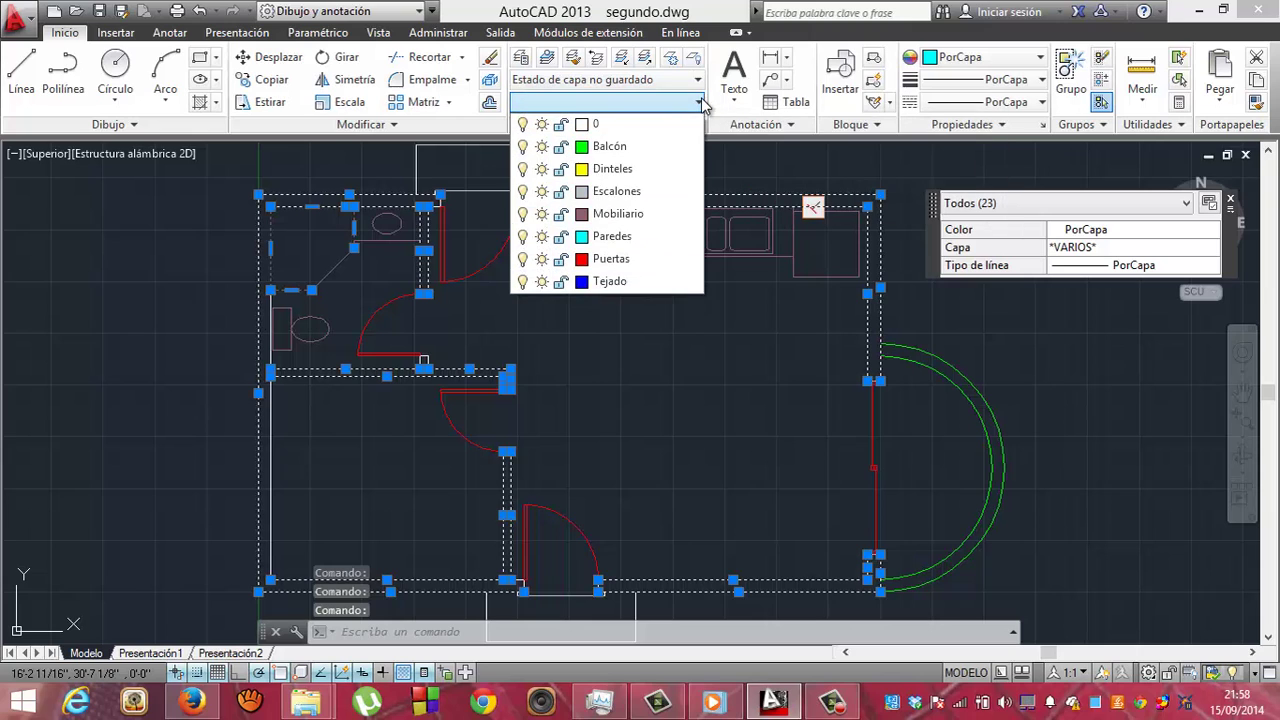
pyautogui.click(600, 236)
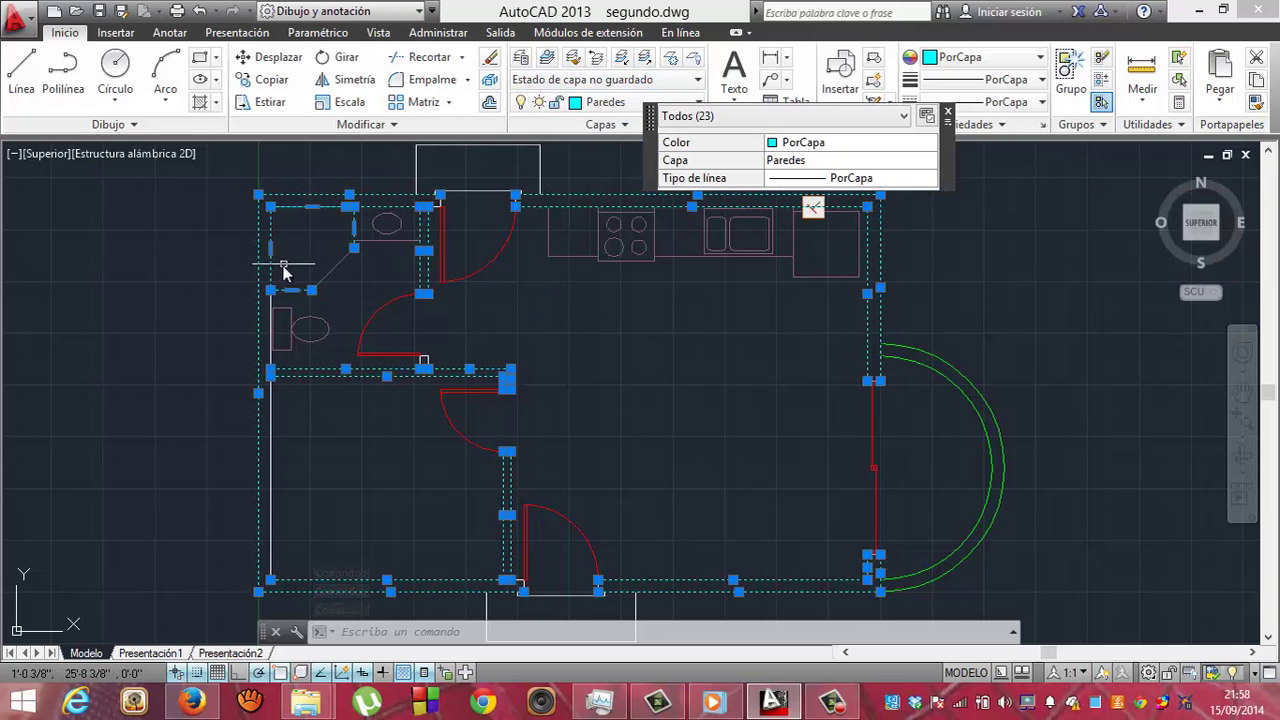
pyautogui.press('Escape')
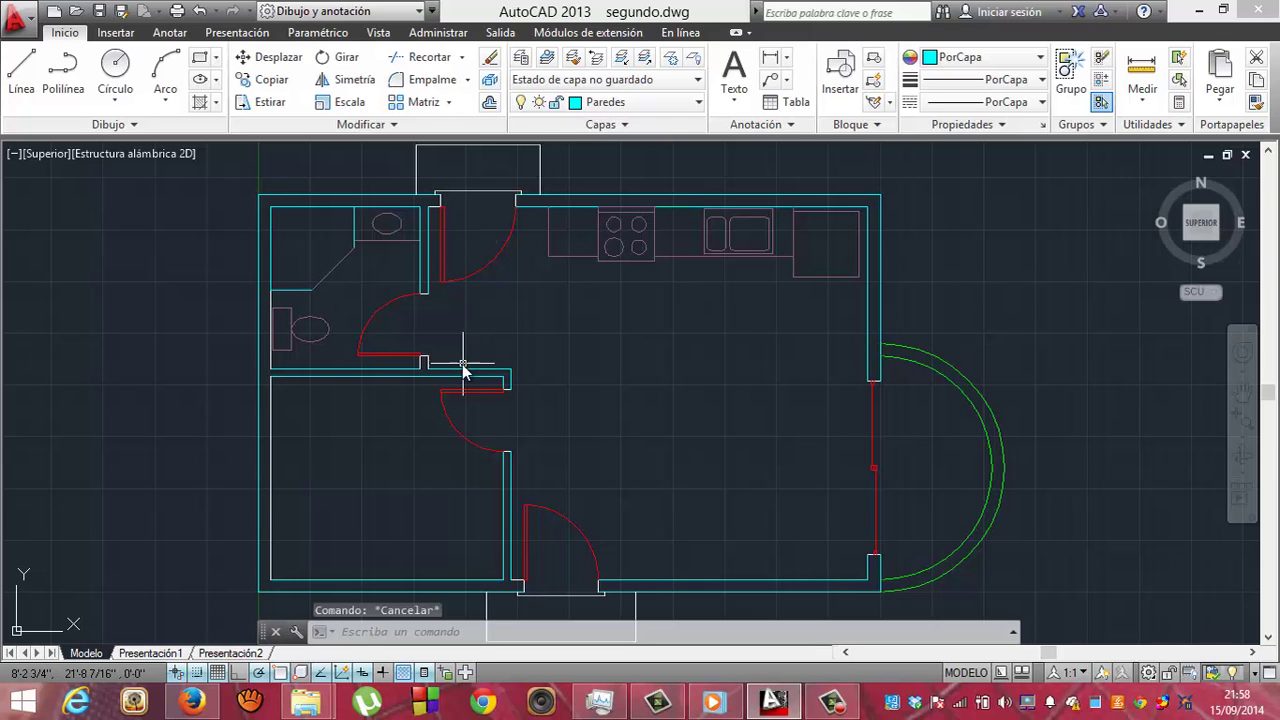
pyautogui.click(422, 360)
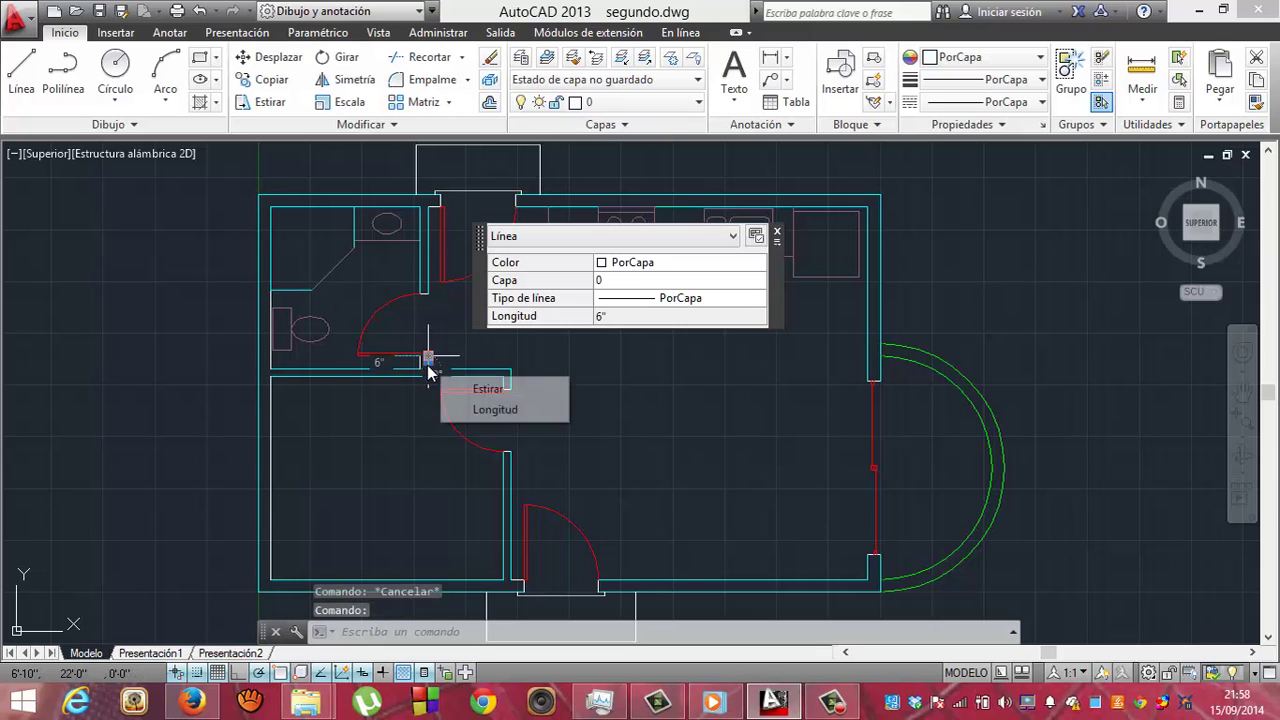
pyautogui.click(422, 362)
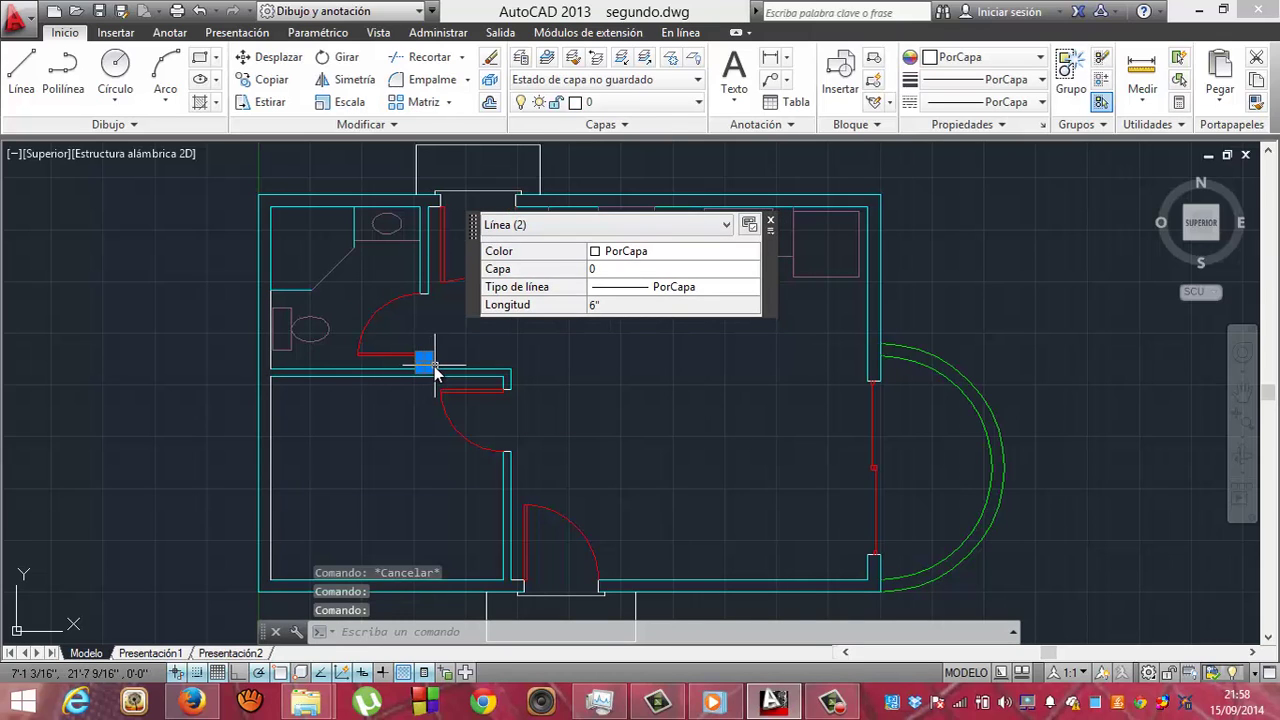
pyautogui.press('Escape')
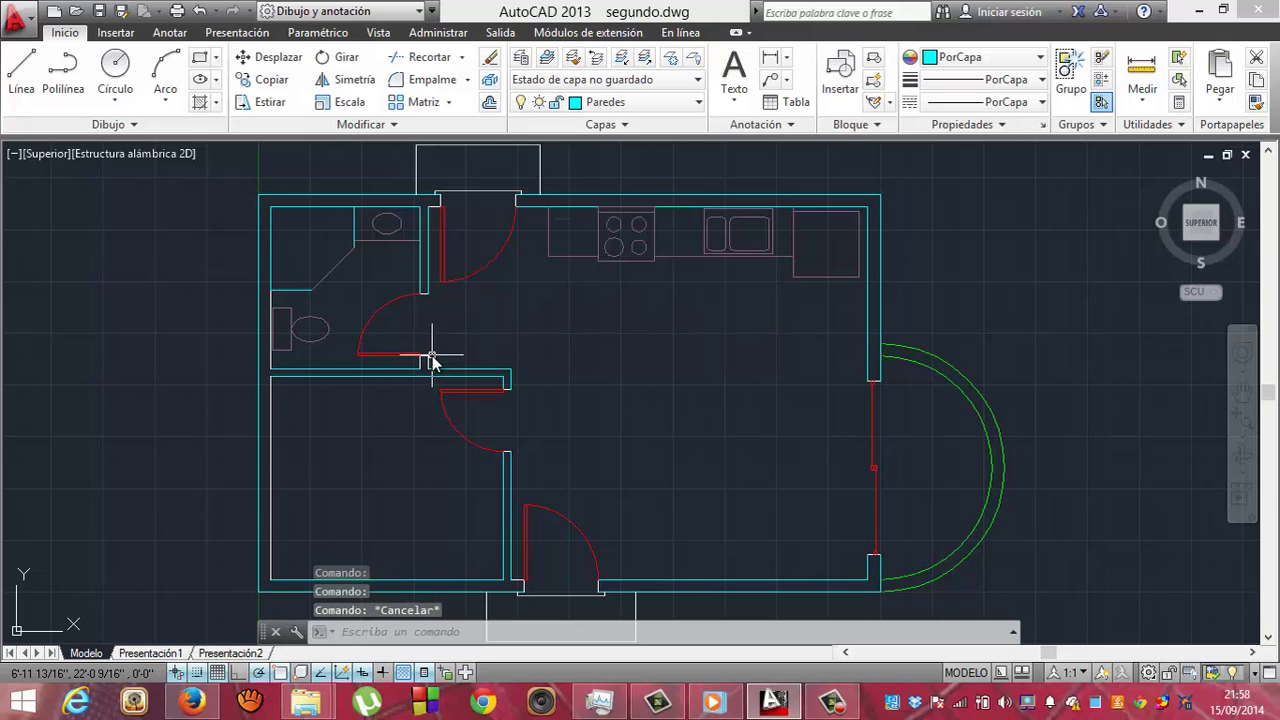
pyautogui.click(432, 353)
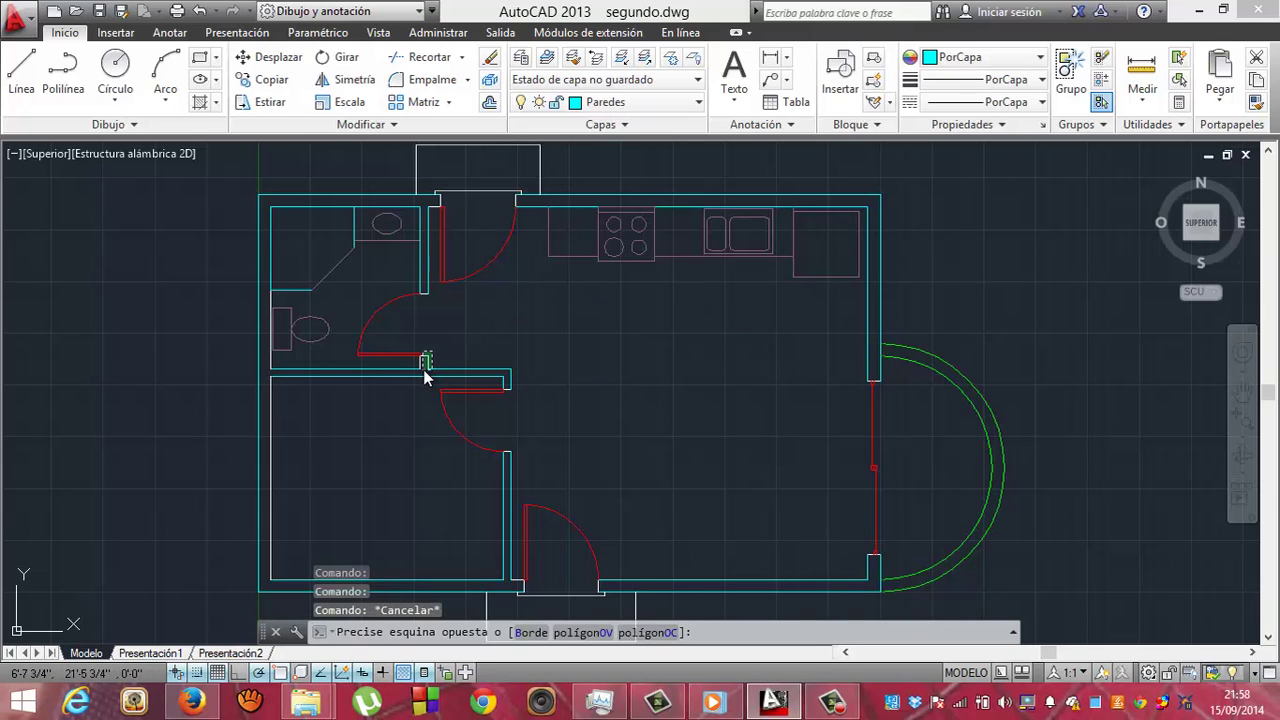
pyautogui.click(421, 370)
pyautogui.press('Escape')
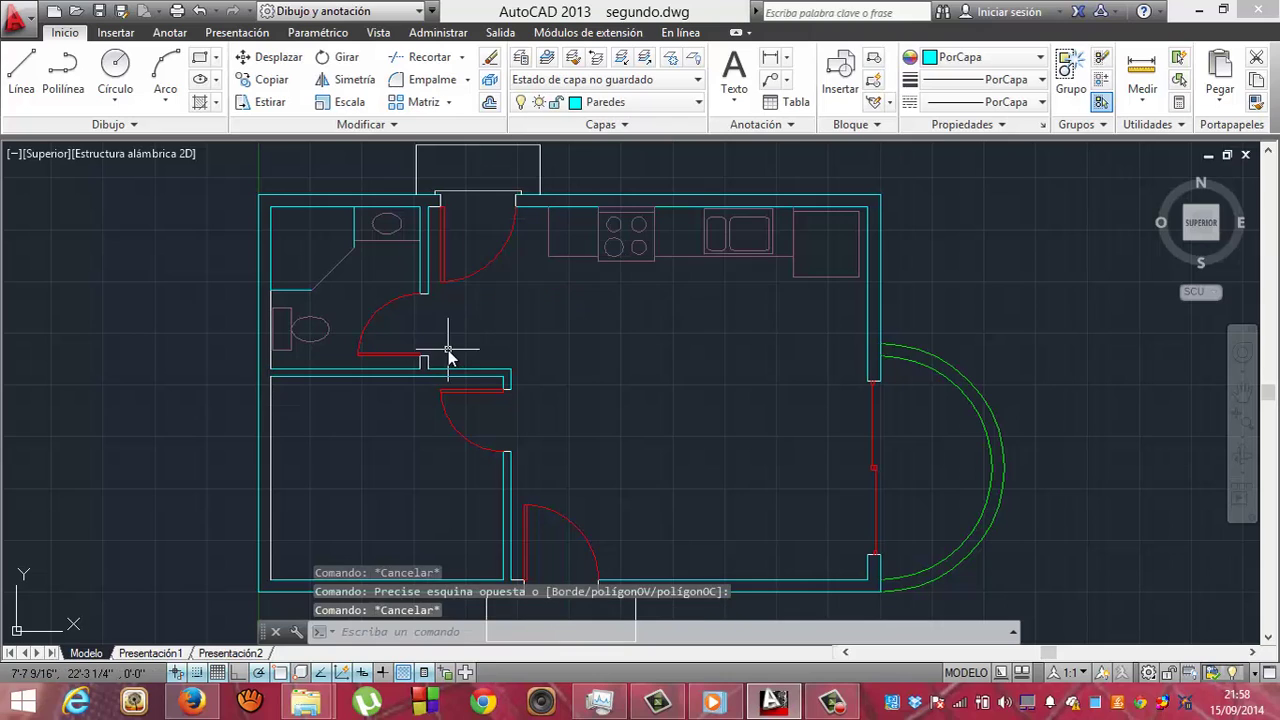
pyautogui.click(421, 362)
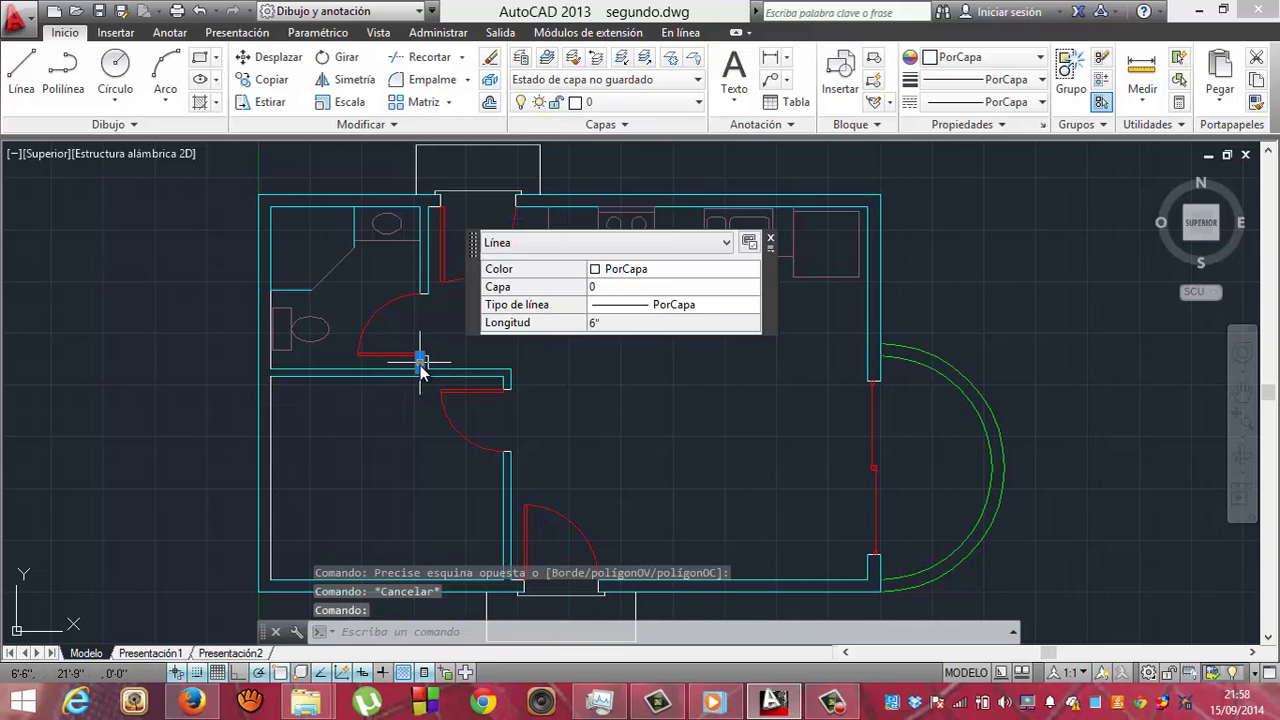
pyautogui.click(420, 363)
pyautogui.click(428, 357)
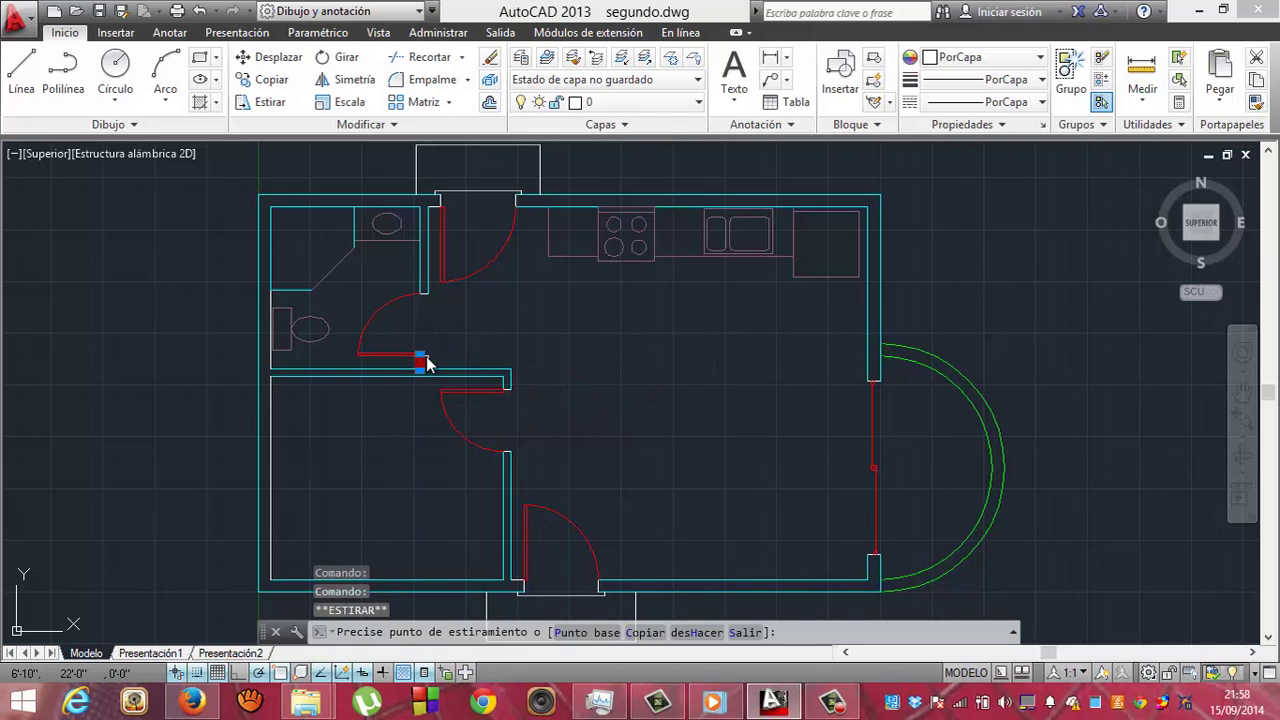
pyautogui.press('Escape')
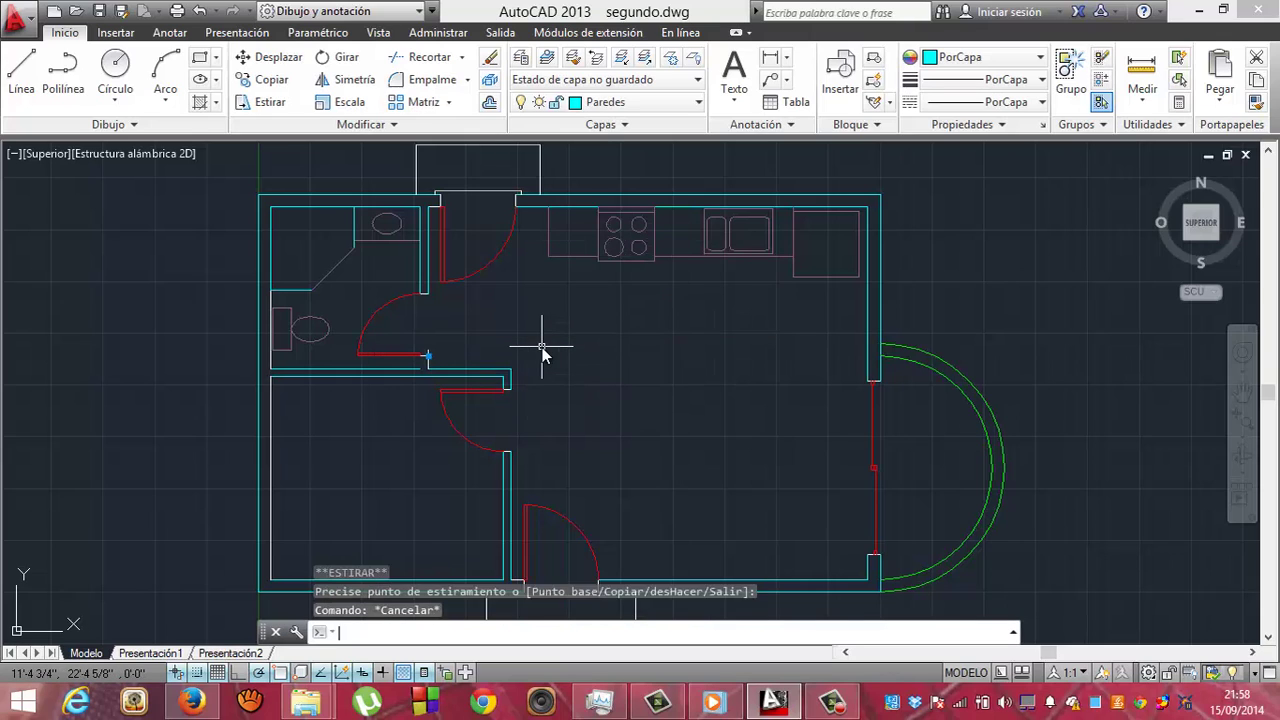
pyautogui.press('Escape')
pyautogui.press('Escape')
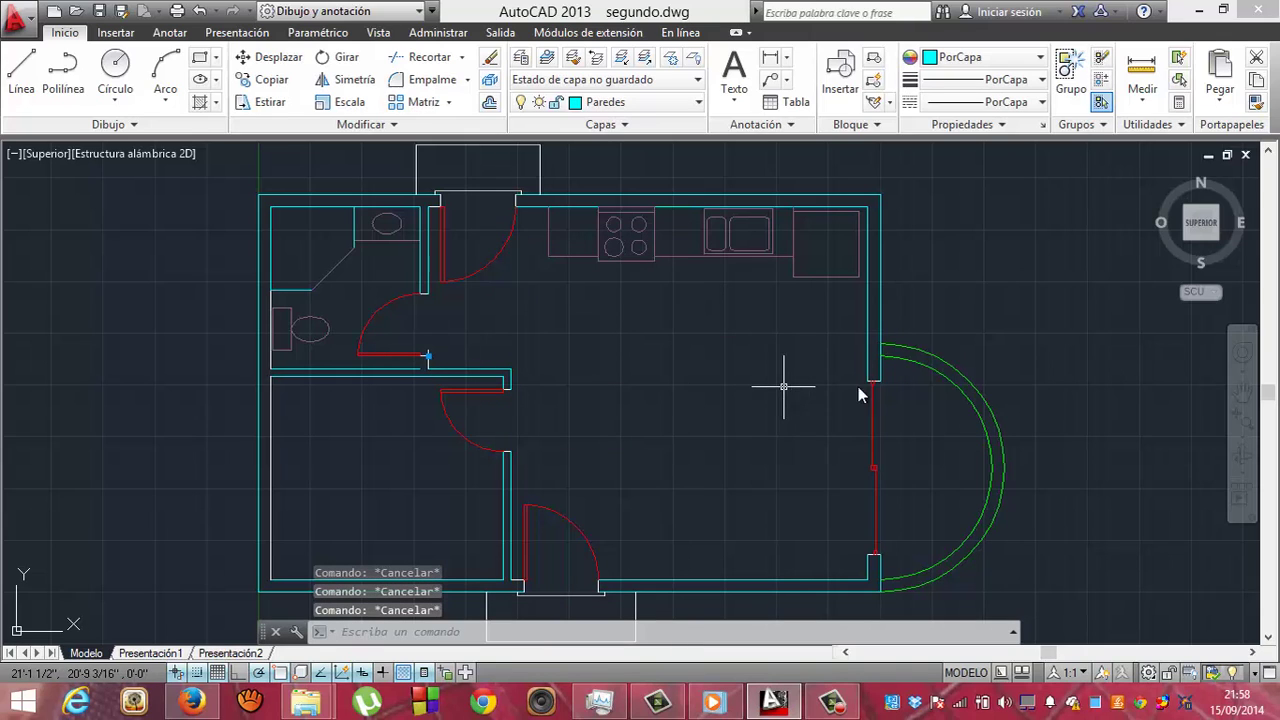
pyautogui.hotkey('ctrl', 'z')
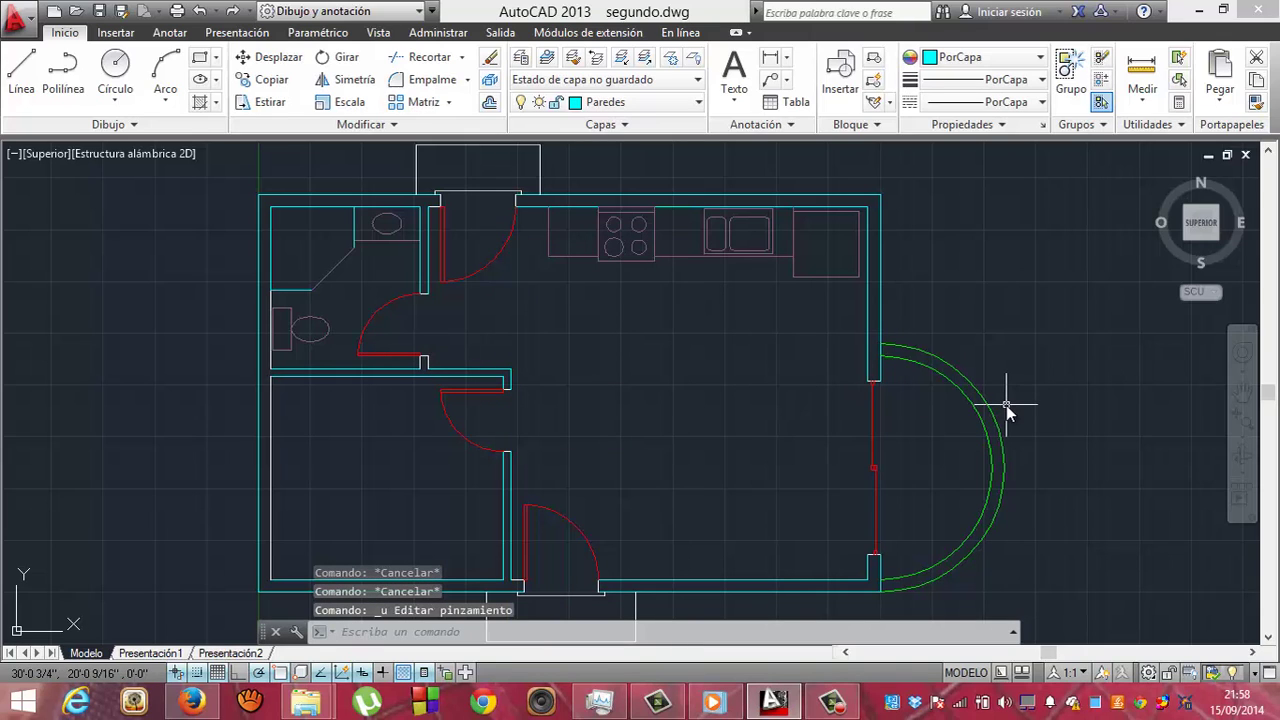
# Zoom in and move the three short jamb lines at the interior wall end onto Paredes
pyautogui.click(1244, 422)
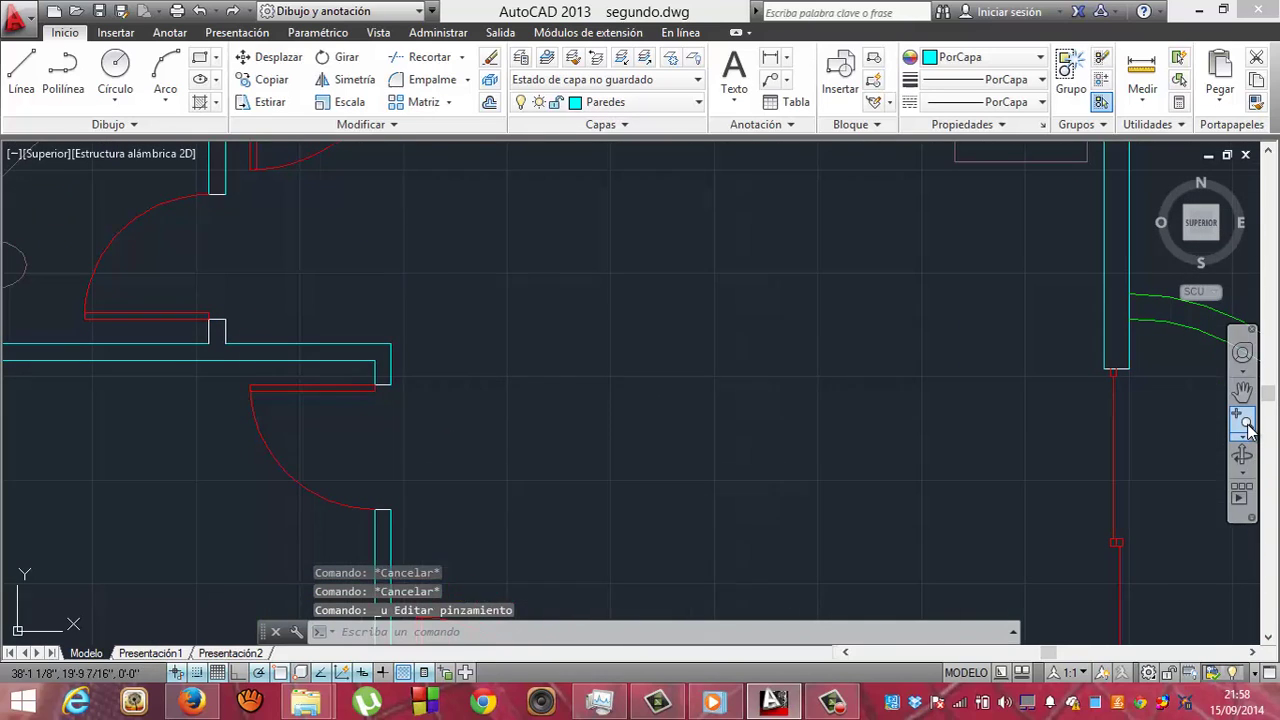
pyautogui.click(210, 333)
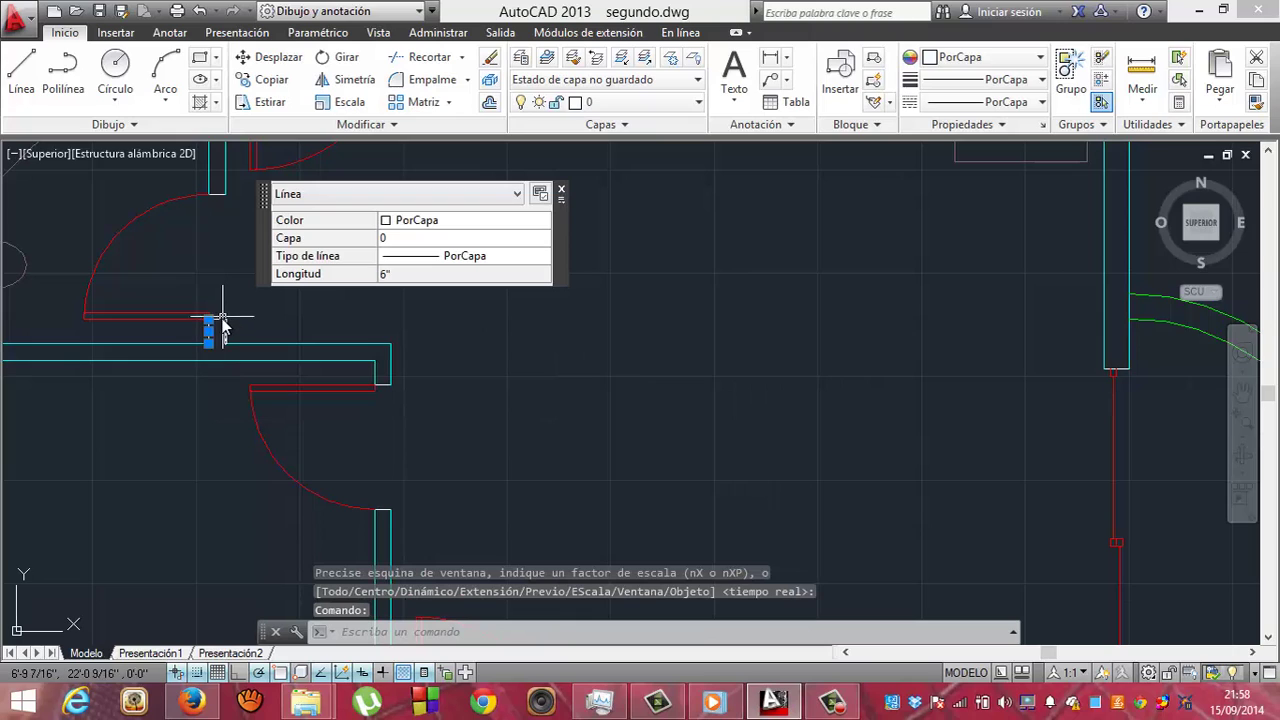
pyautogui.click(222, 333)
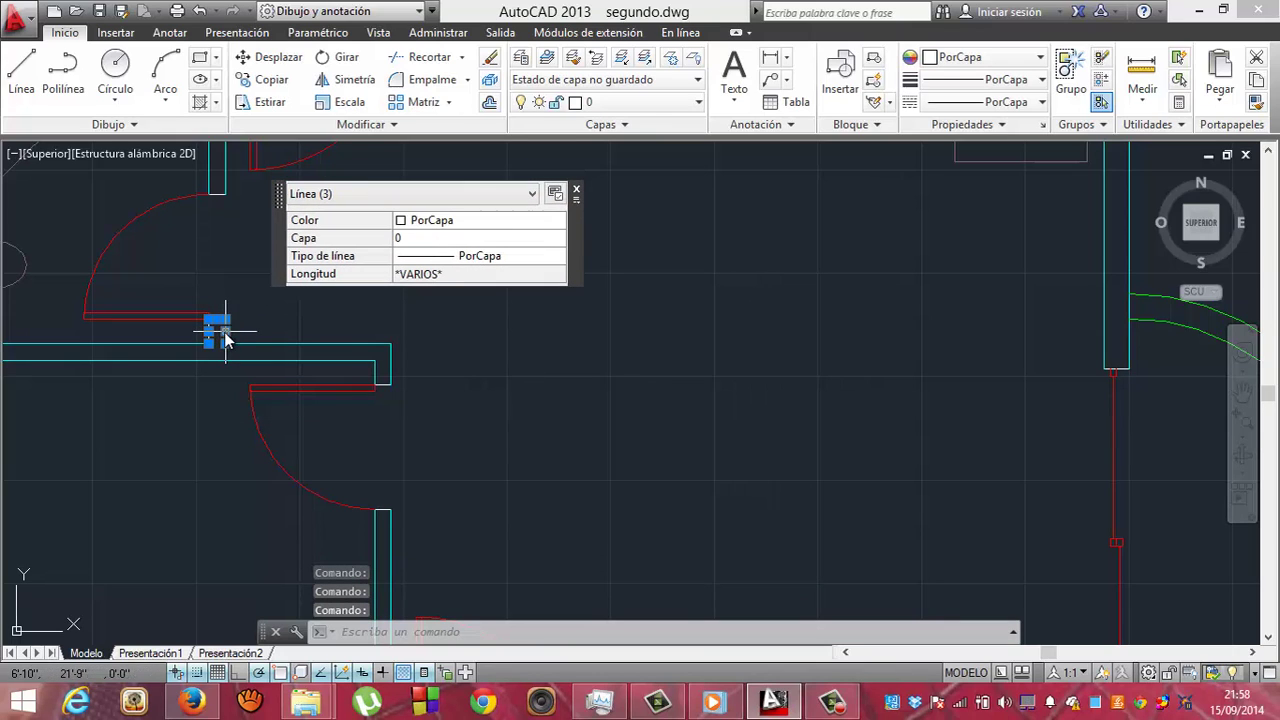
pyautogui.click(224, 336)
pyautogui.click(600, 102)
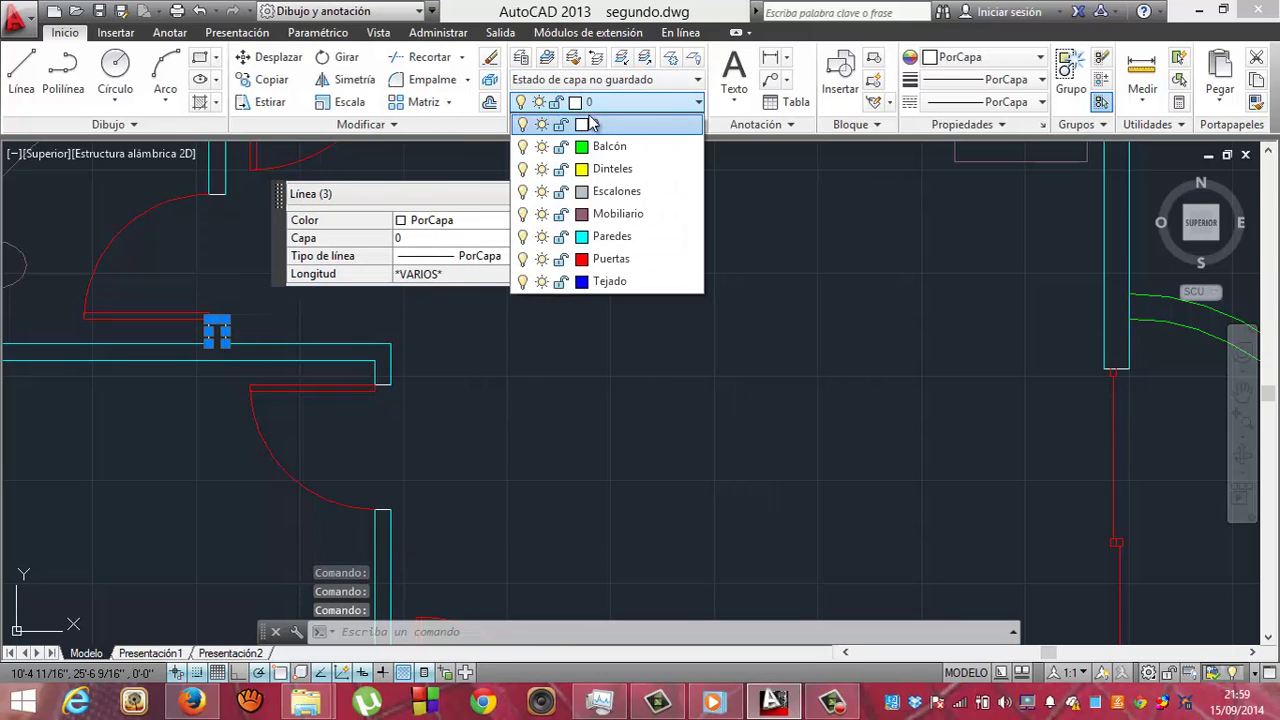
pyautogui.click(582, 237)
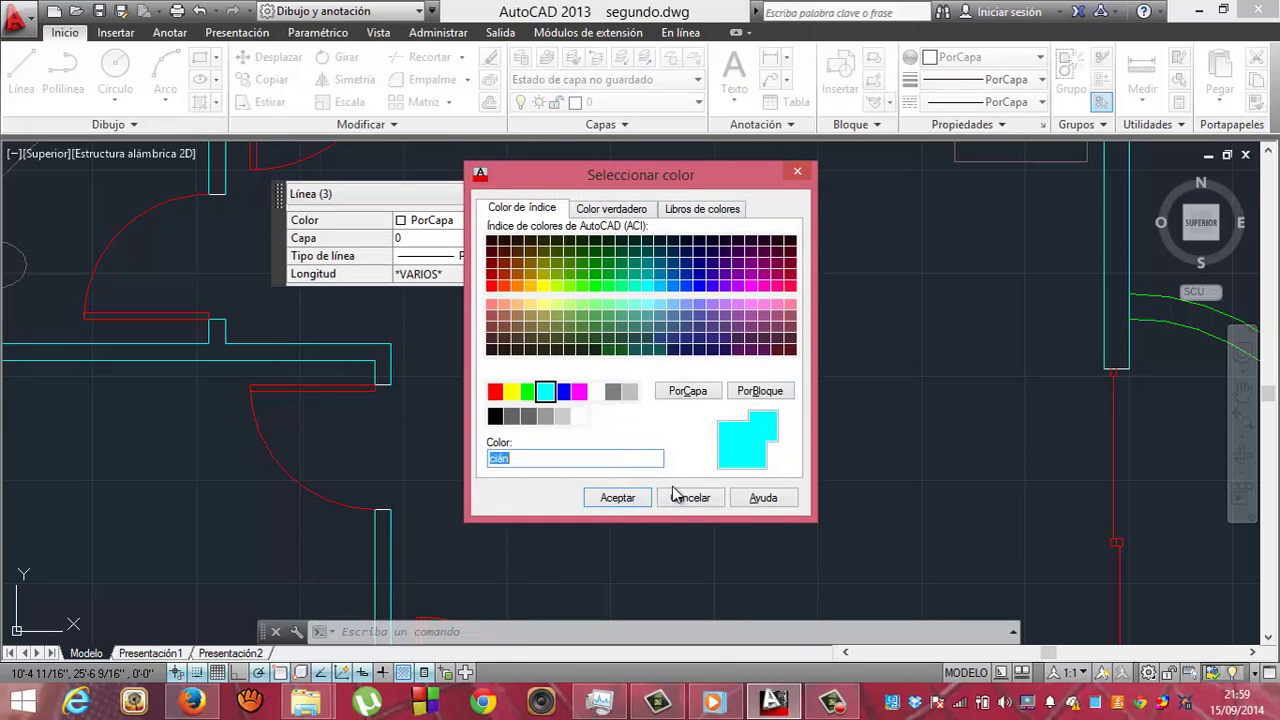
pyautogui.click(688, 497)
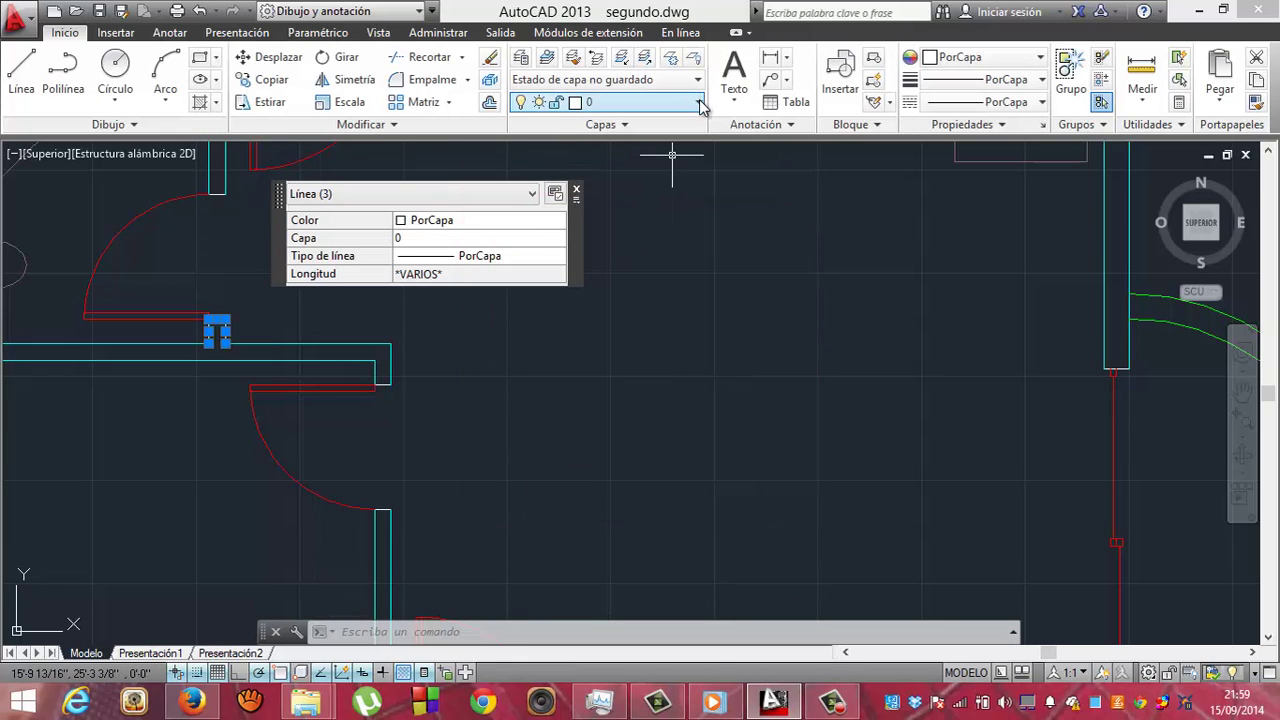
pyautogui.click(697, 102)
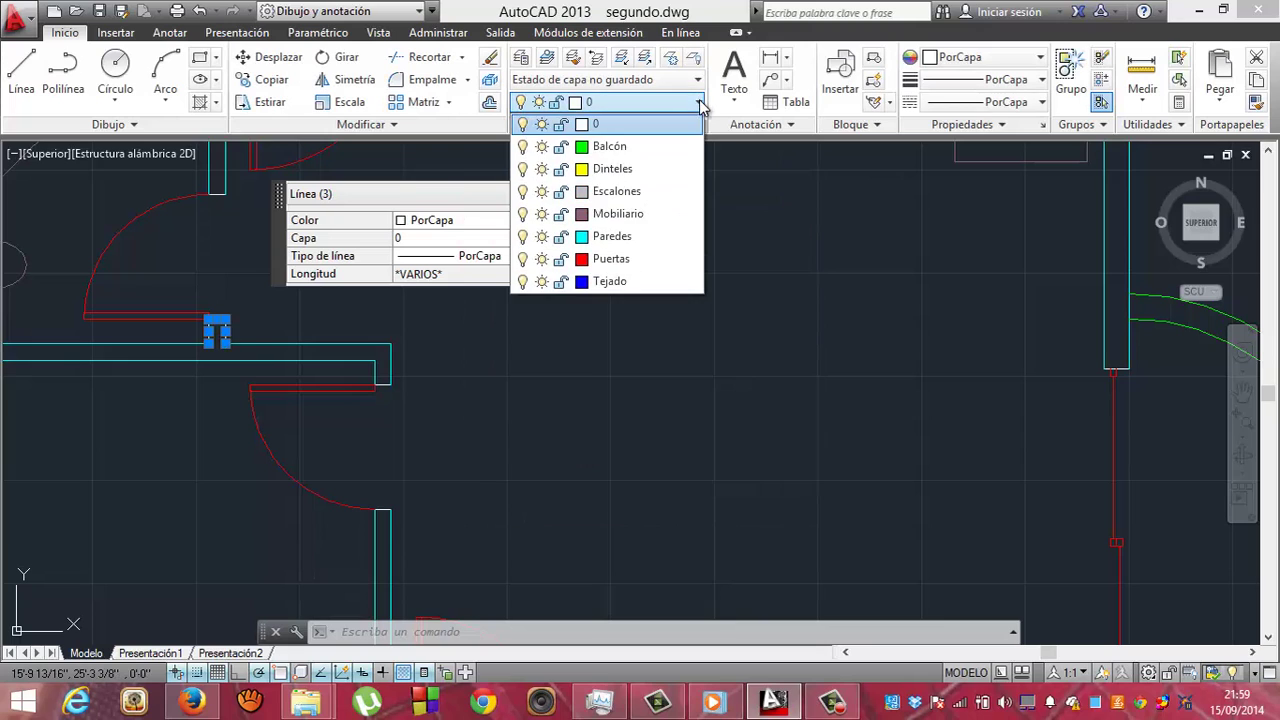
pyautogui.click(612, 236)
pyautogui.click(600, 235)
# Clear the selection and pan to bring the kitchen and entrance door into view
pyautogui.press('Escape')
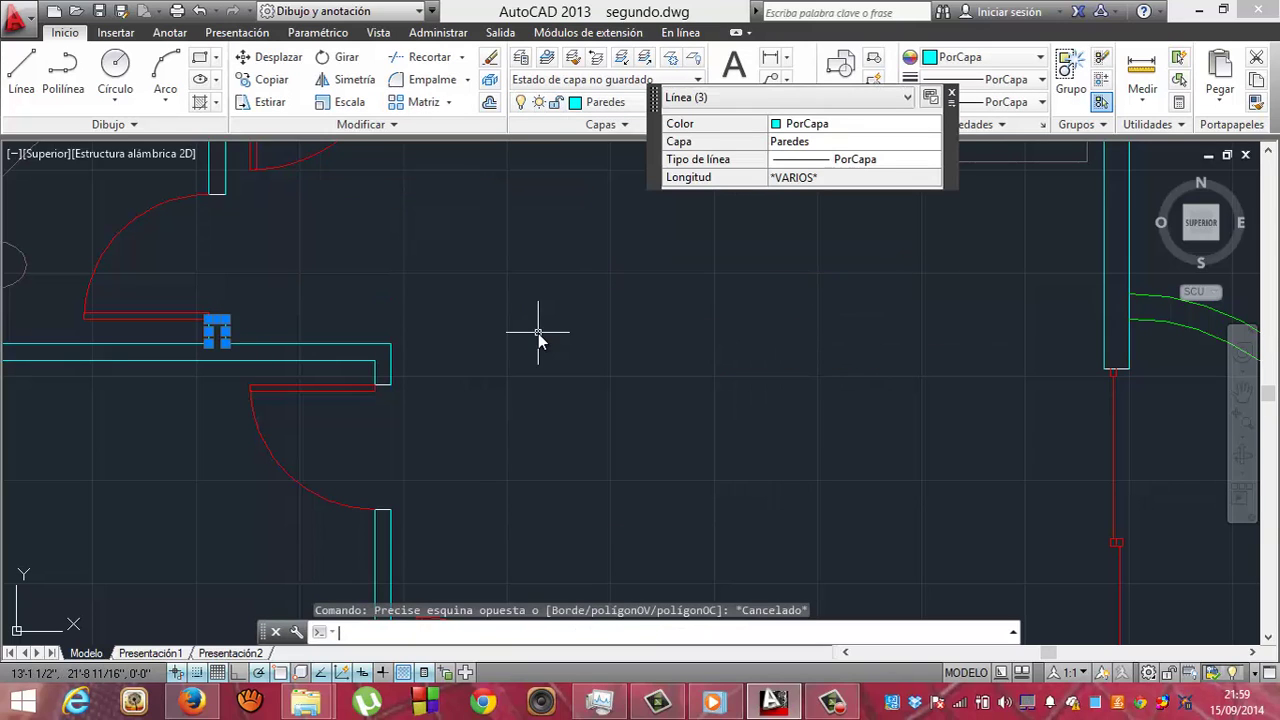
pyautogui.press('Escape')
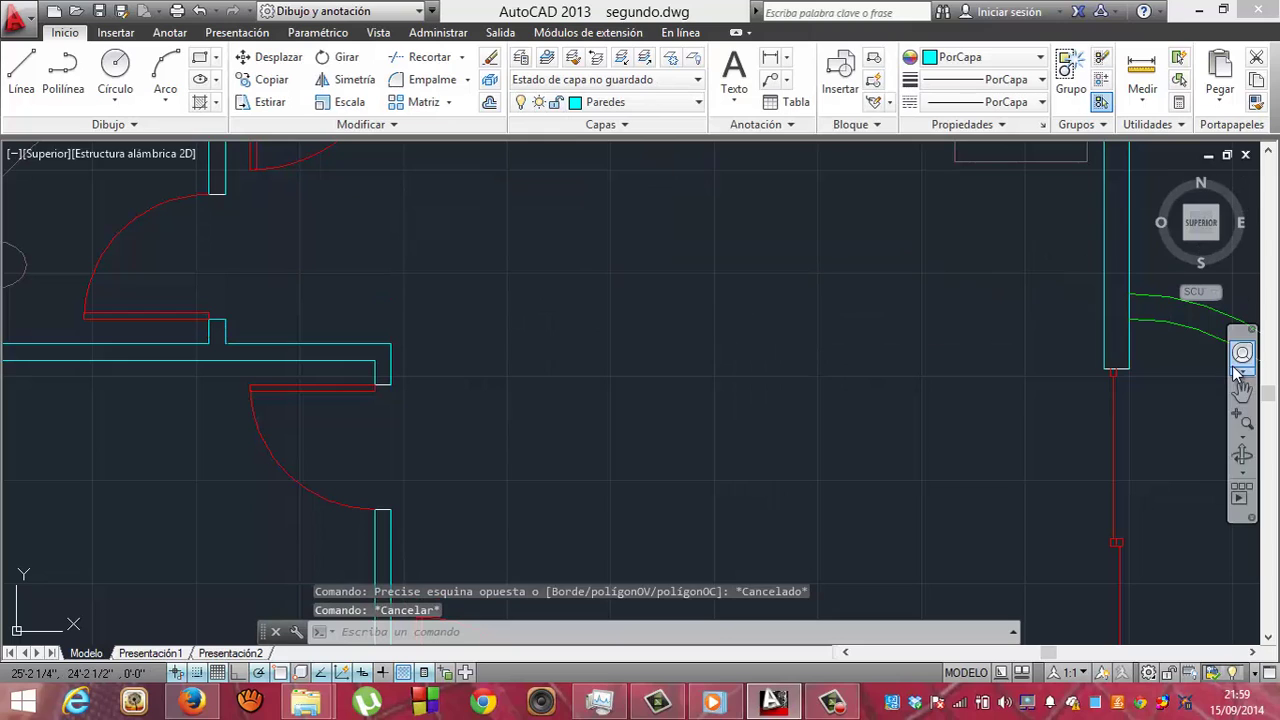
pyautogui.click(1241, 392)
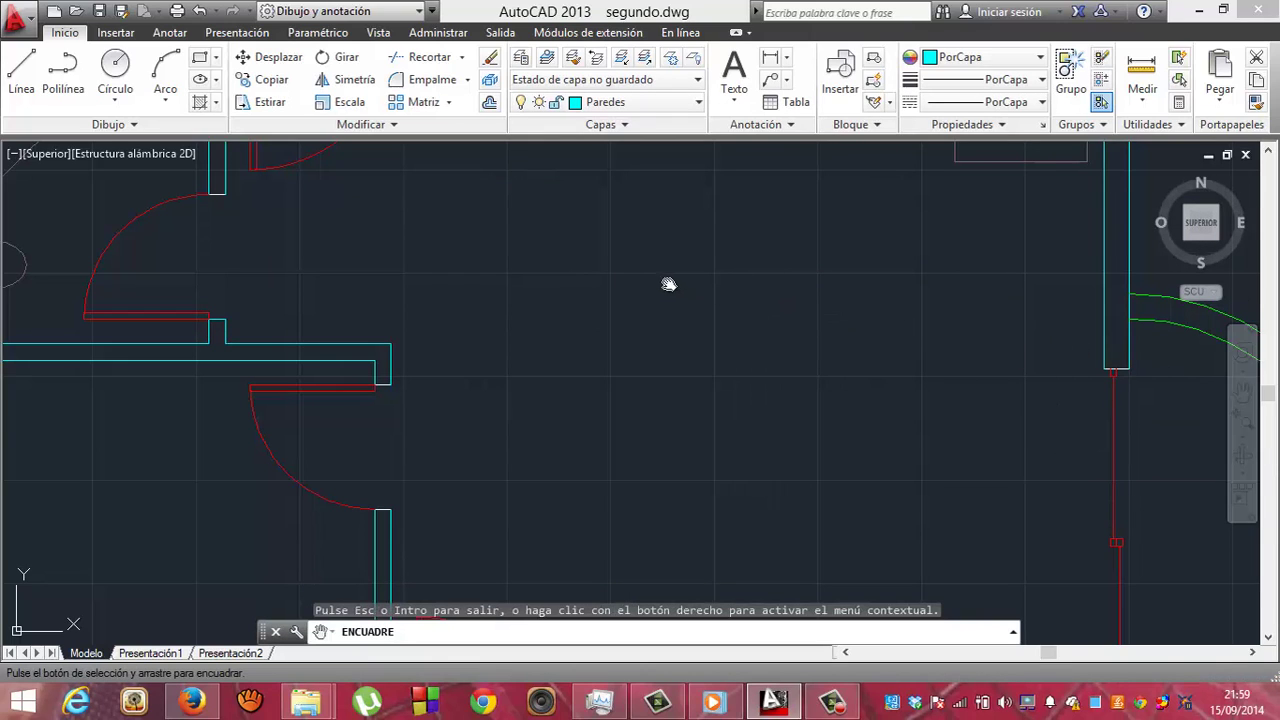
pyautogui.moveTo(666, 283); pyautogui.dragTo(689, 554)
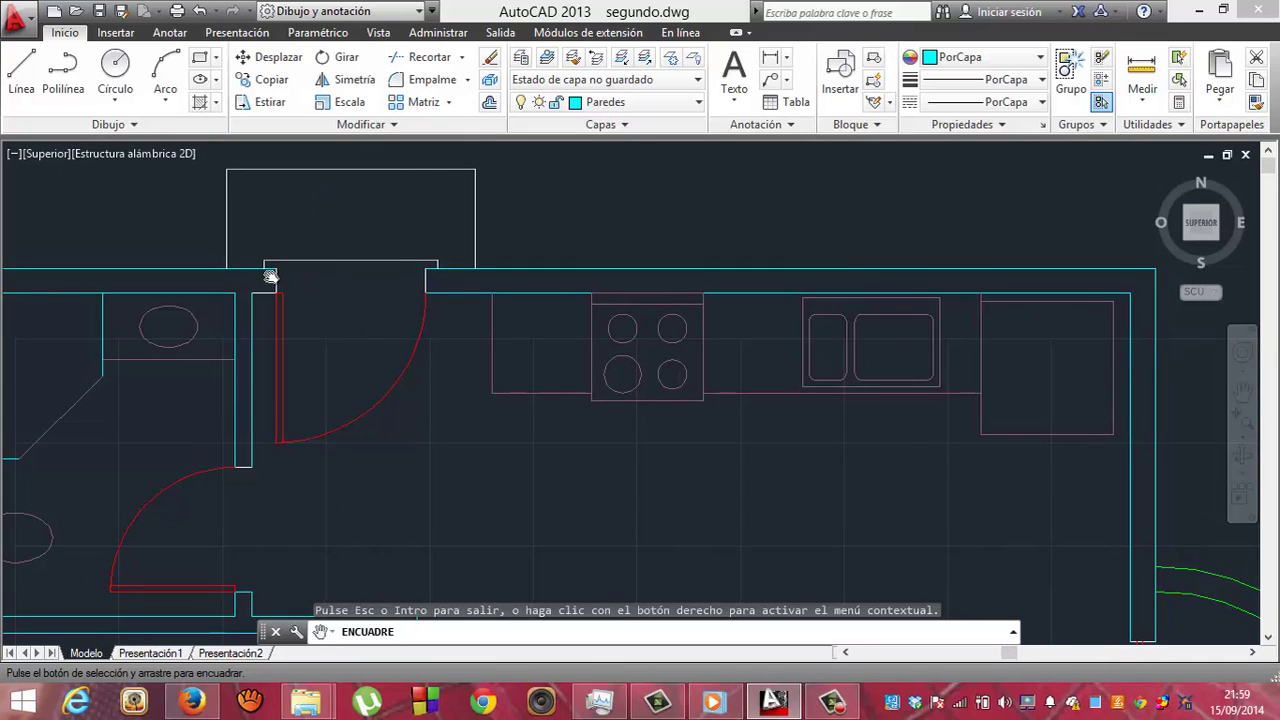
pyautogui.press('Escape')
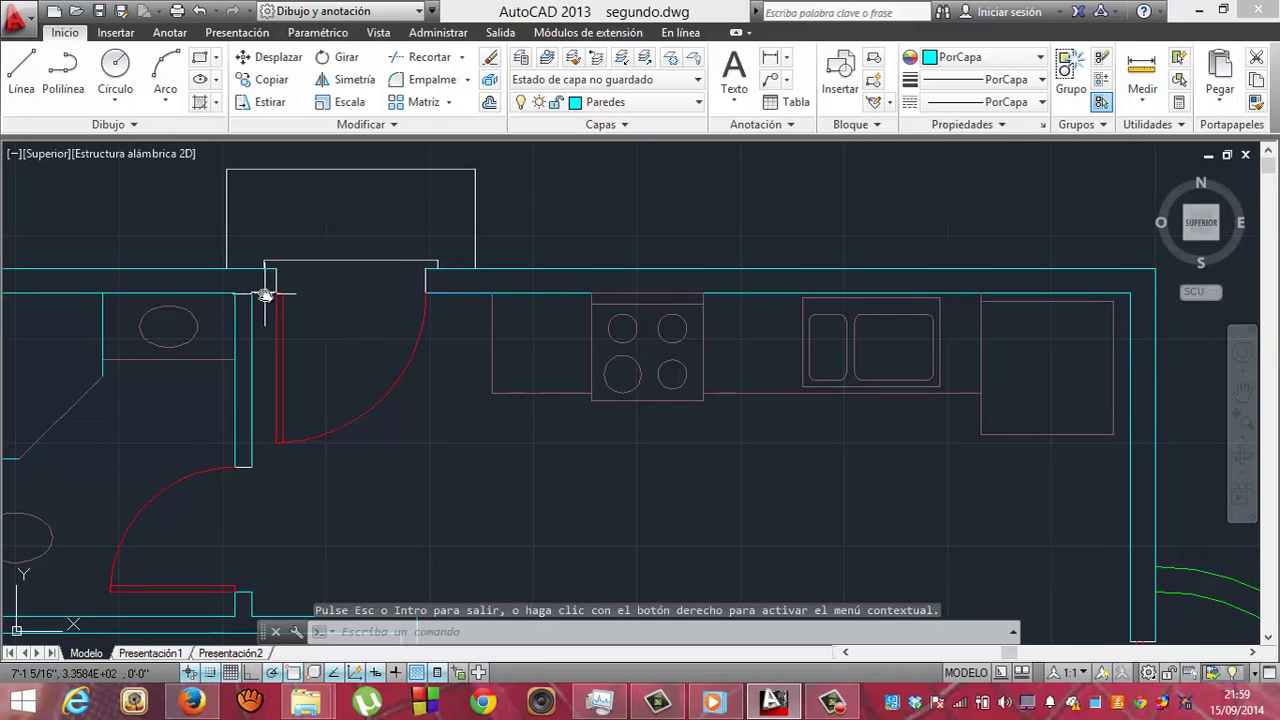
# Select three jamb lines at the entrance door, then abandon the attempt and deselect
pyautogui.click(265, 295)
pyautogui.click(275, 285)
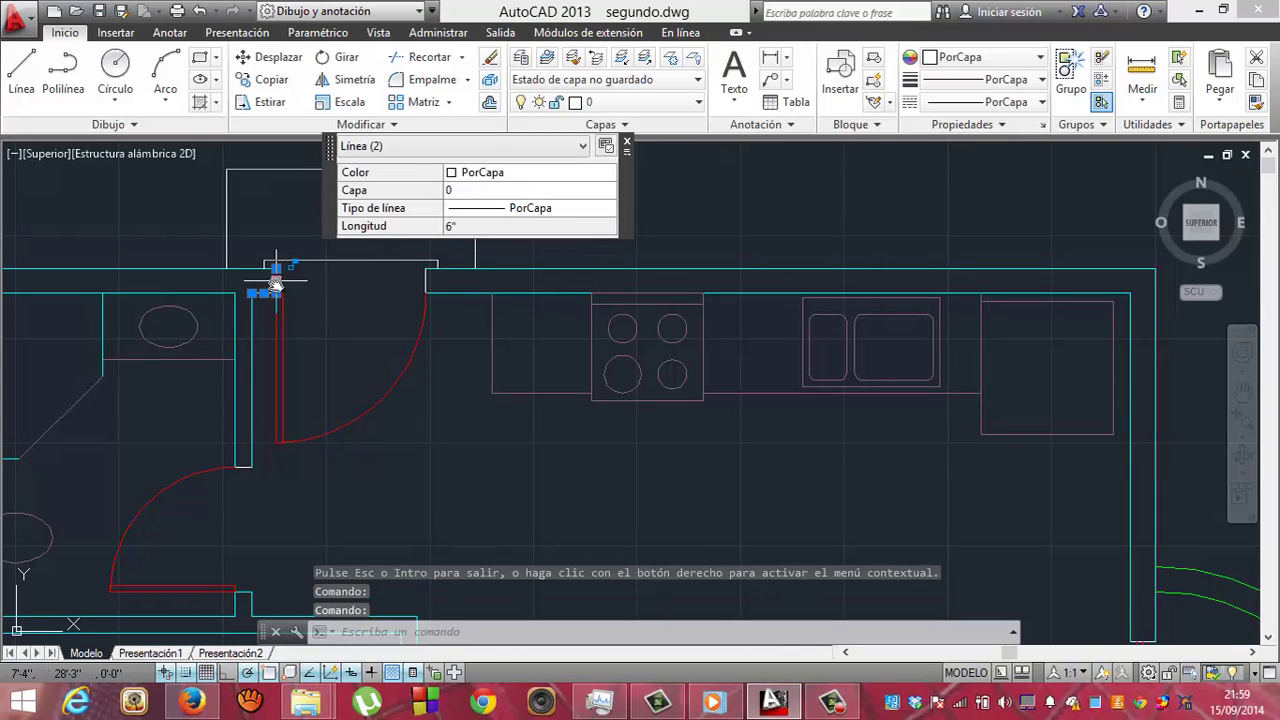
pyautogui.click(427, 280)
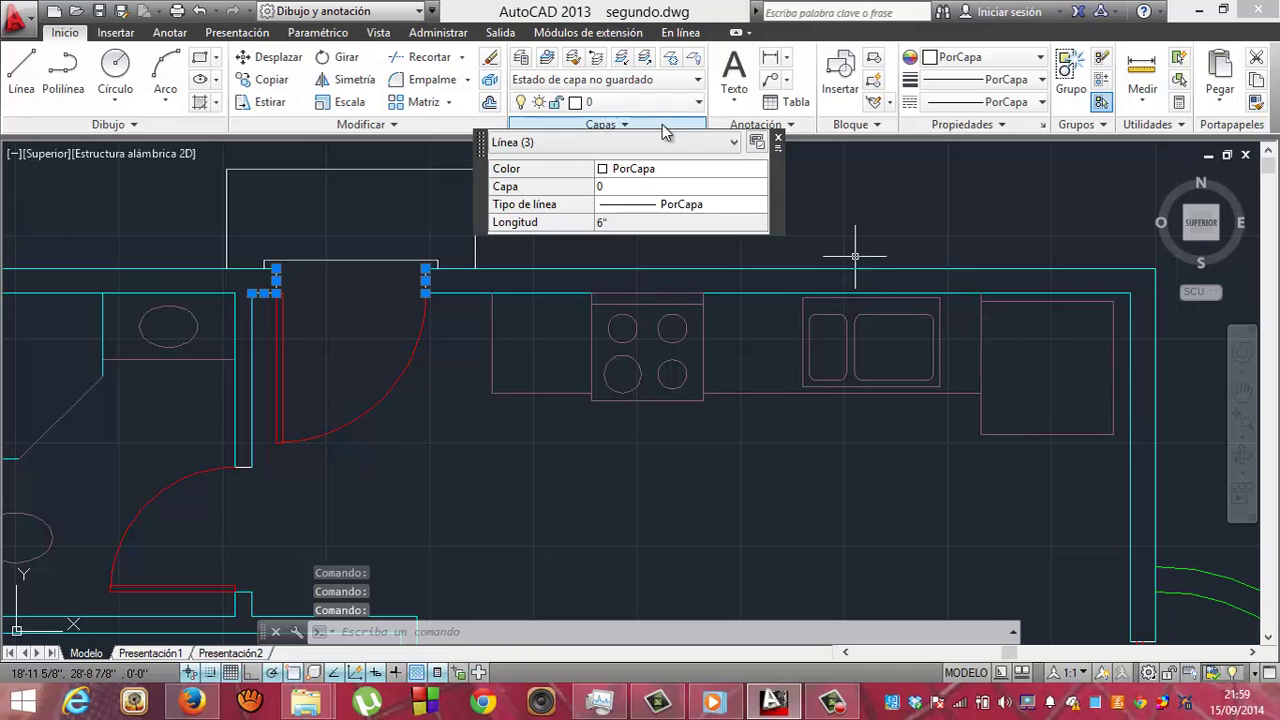
pyautogui.click(701, 99)
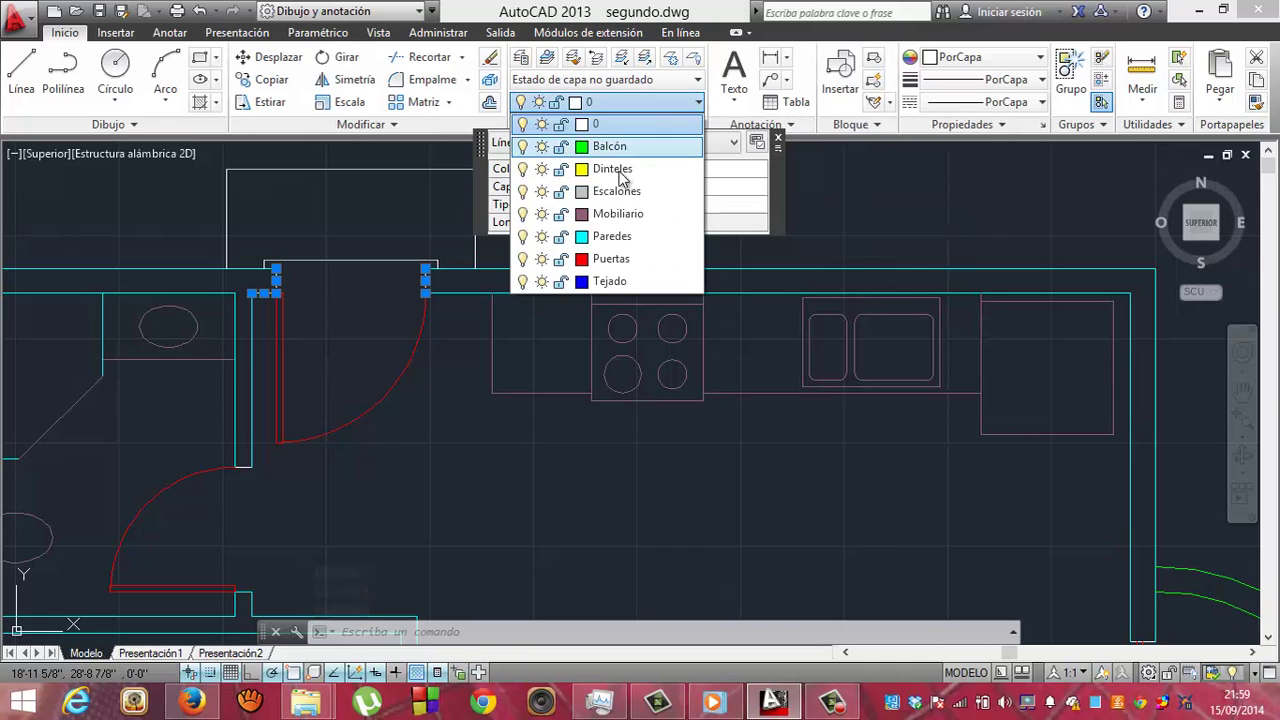
pyautogui.click(592, 236)
pyautogui.click(589, 217)
pyautogui.press('Escape')
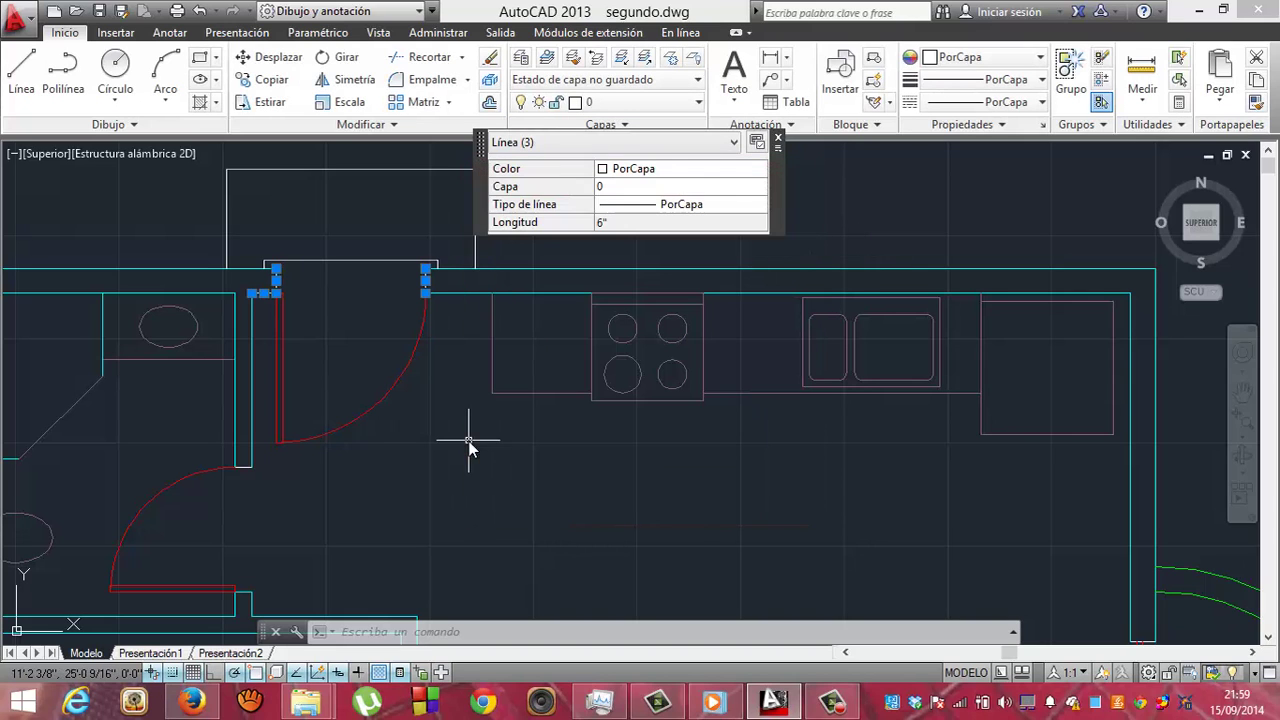
pyautogui.press('Escape')
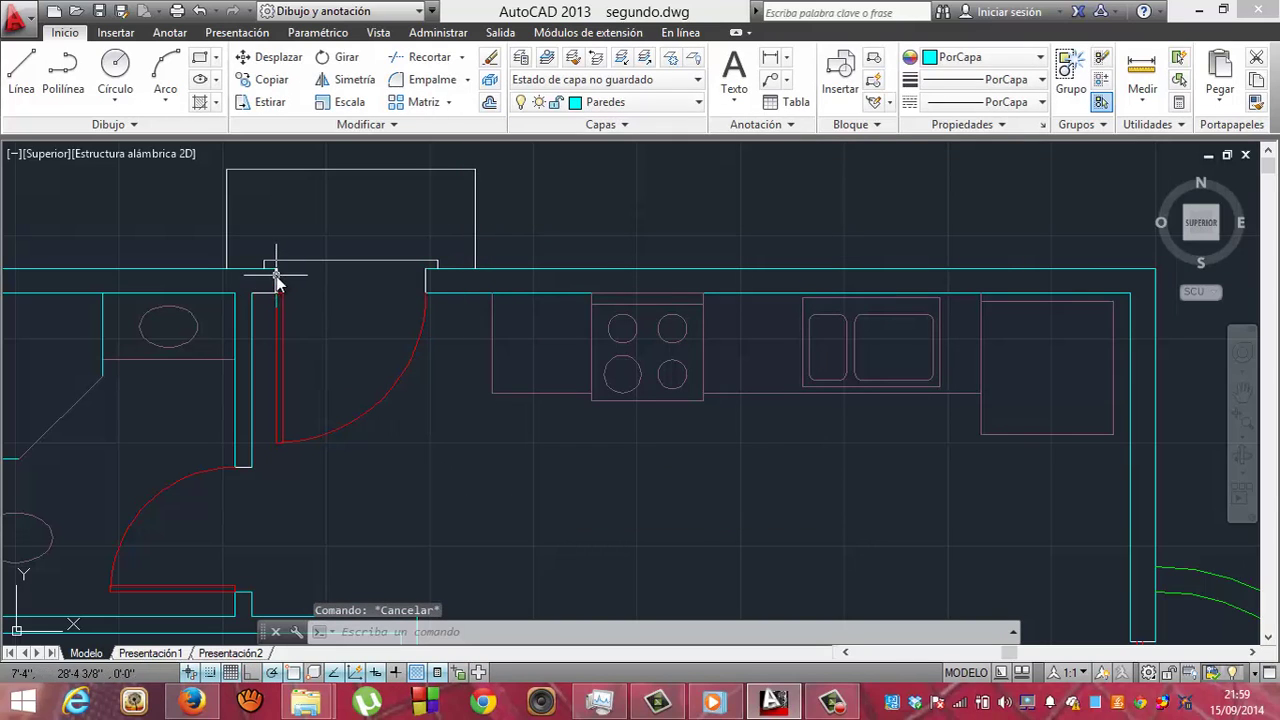
# Put the two 6" jamb lines beside the upper door onto the Paredes layer
pyautogui.click(276, 279)
pyautogui.click(427, 290)
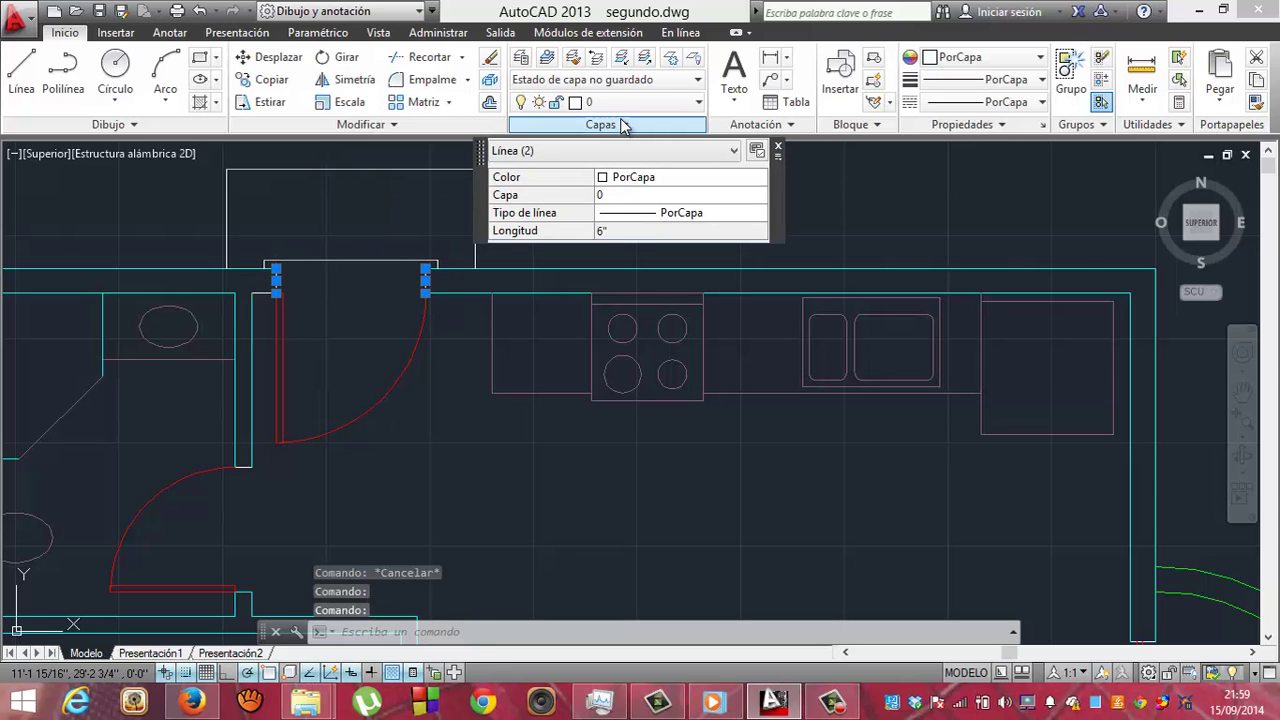
pyautogui.click(697, 102)
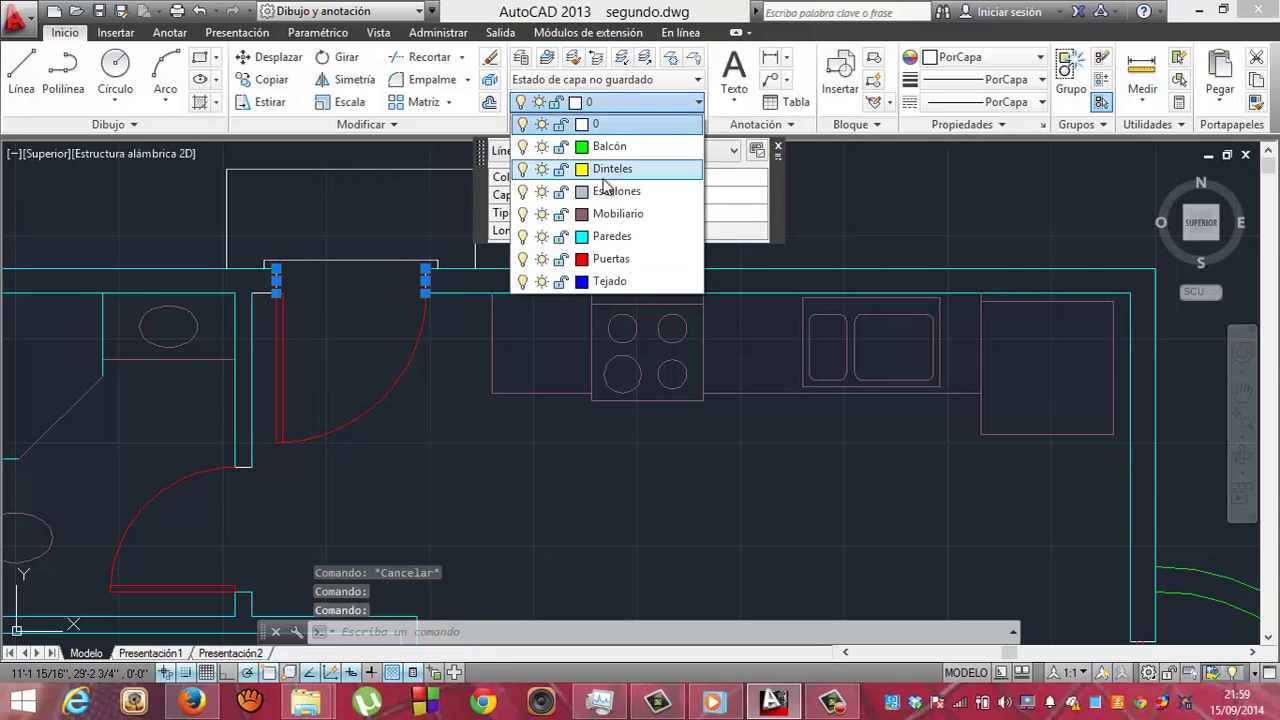
pyautogui.click(612, 237)
pyautogui.press('Escape')
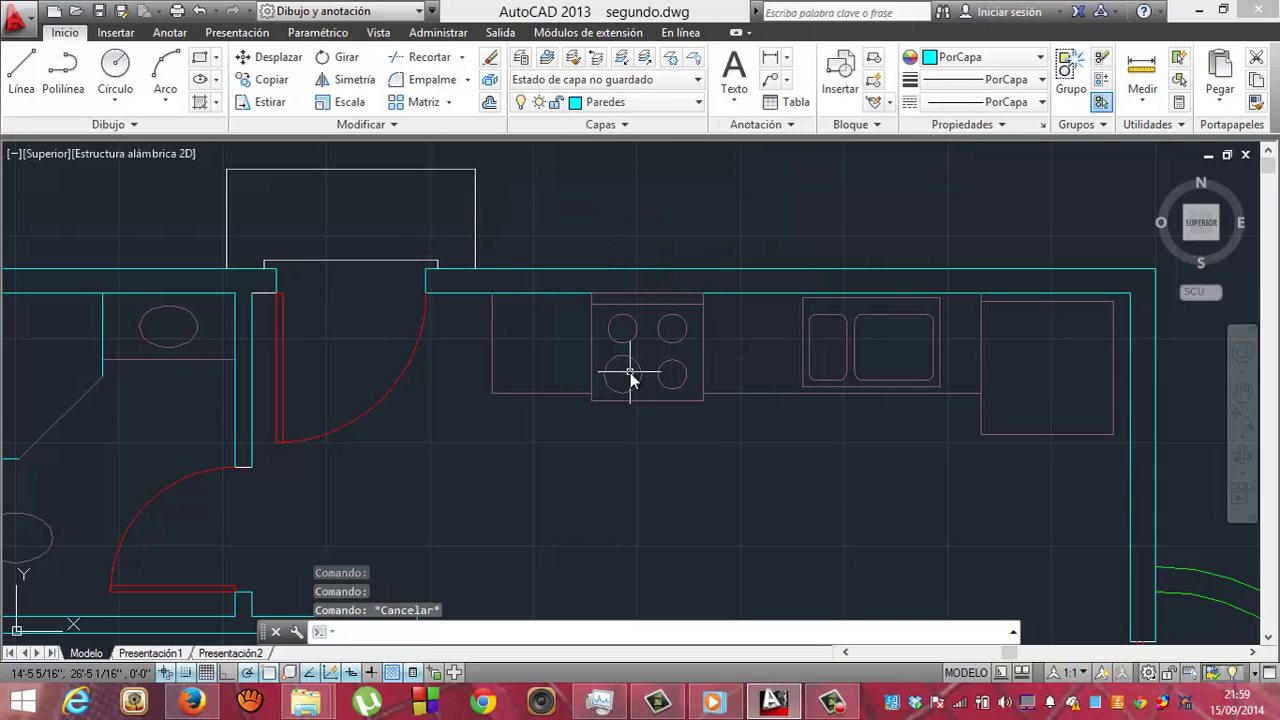
pyautogui.click(1243, 393)
# Move the 6" jamb line atop the right-wall balcony doorway onto the Paredes layer
pyautogui.moveTo(943, 457); pyautogui.dragTo(955, 135)
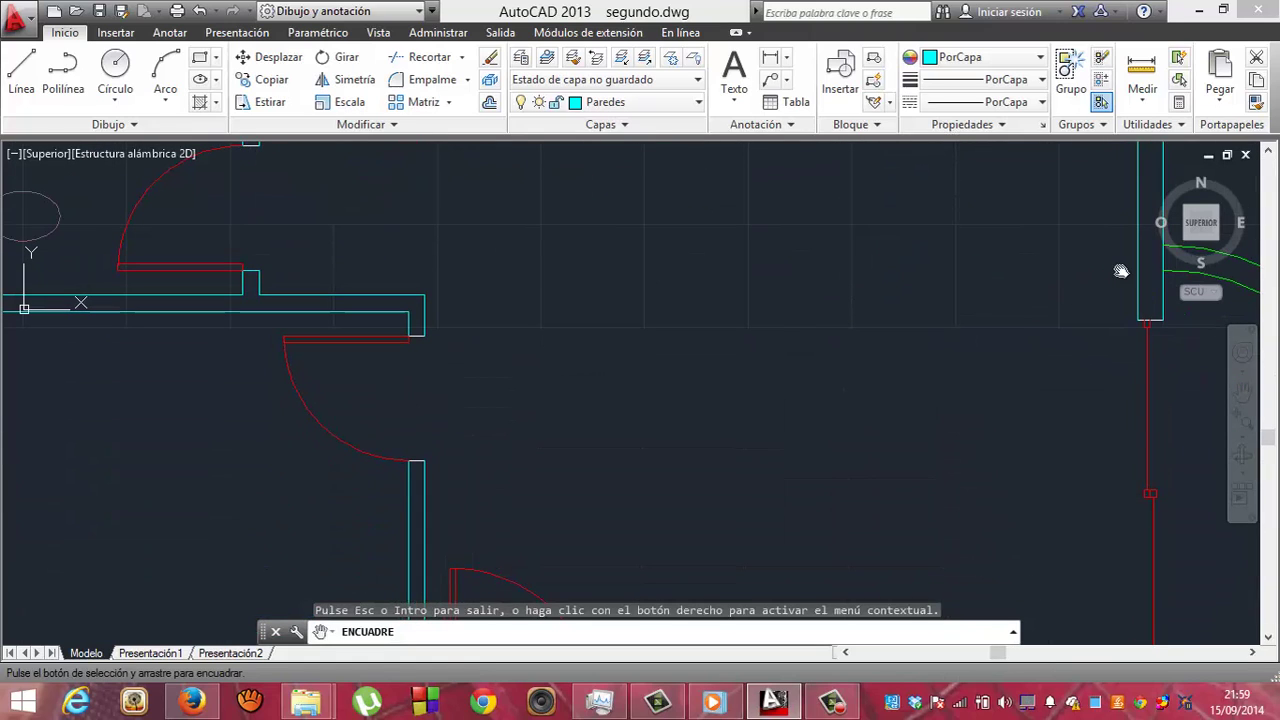
pyautogui.press('Escape')
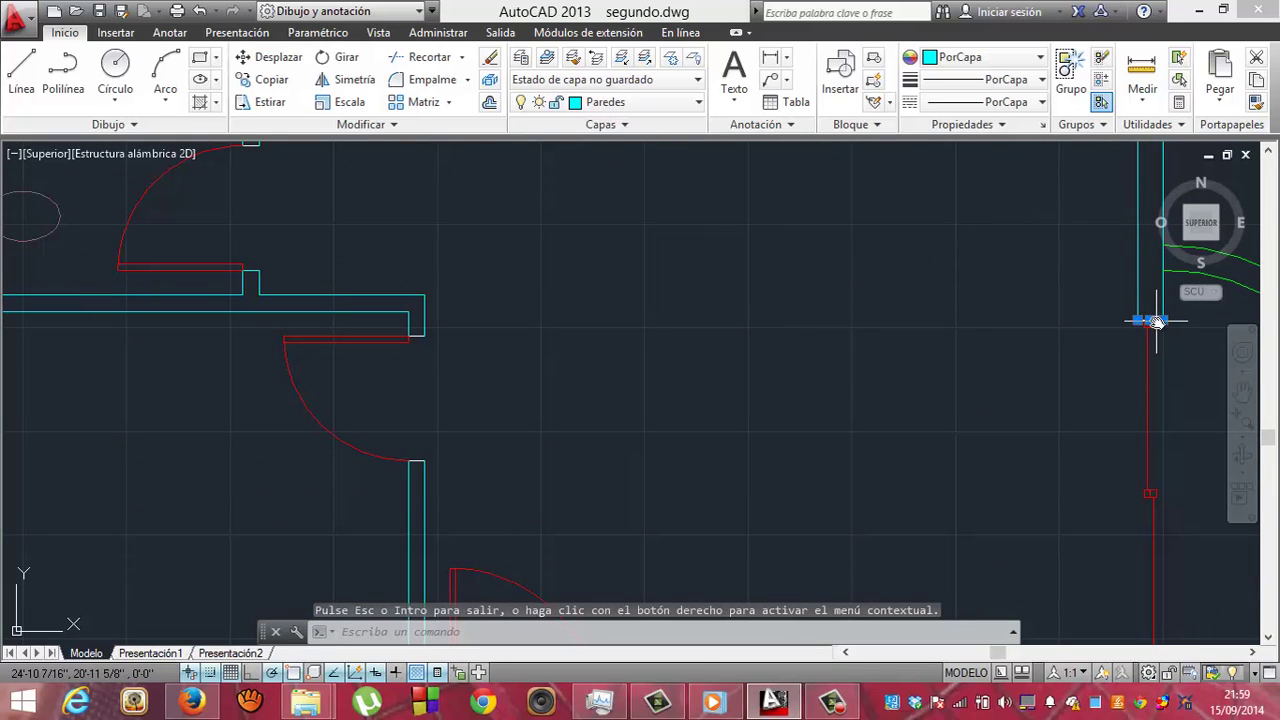
pyautogui.click(1157, 320)
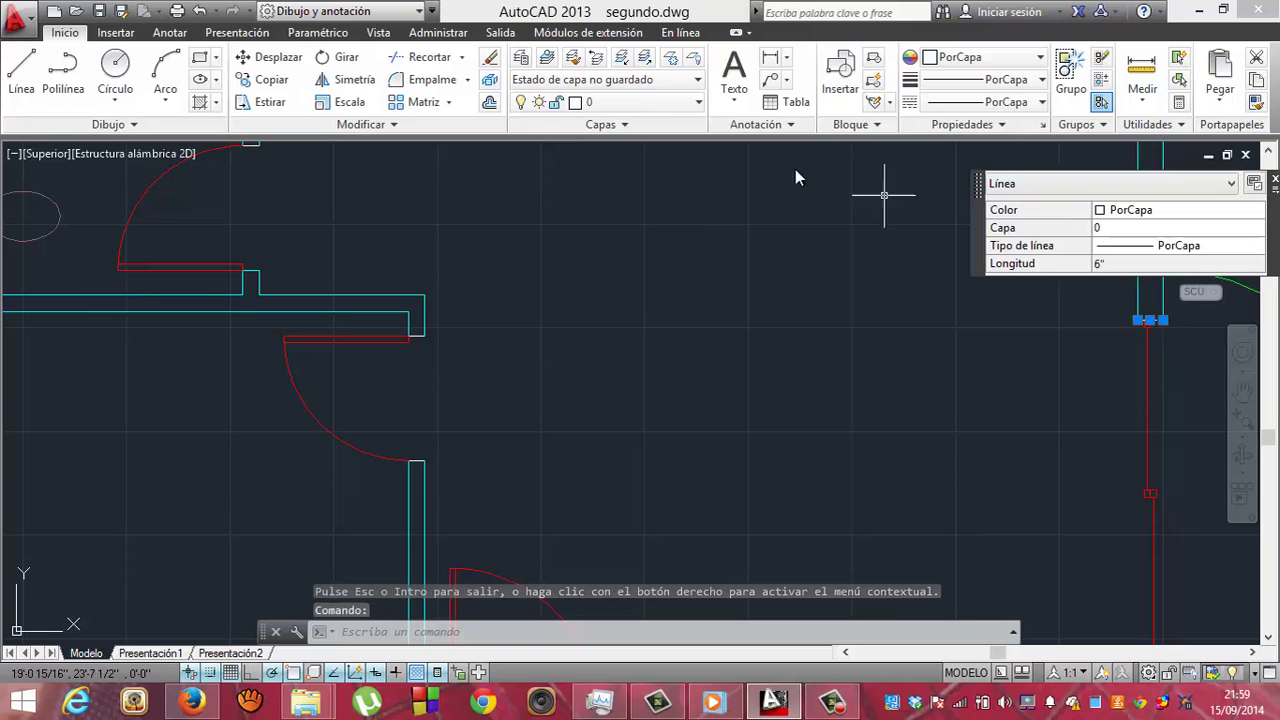
pyautogui.click(697, 103)
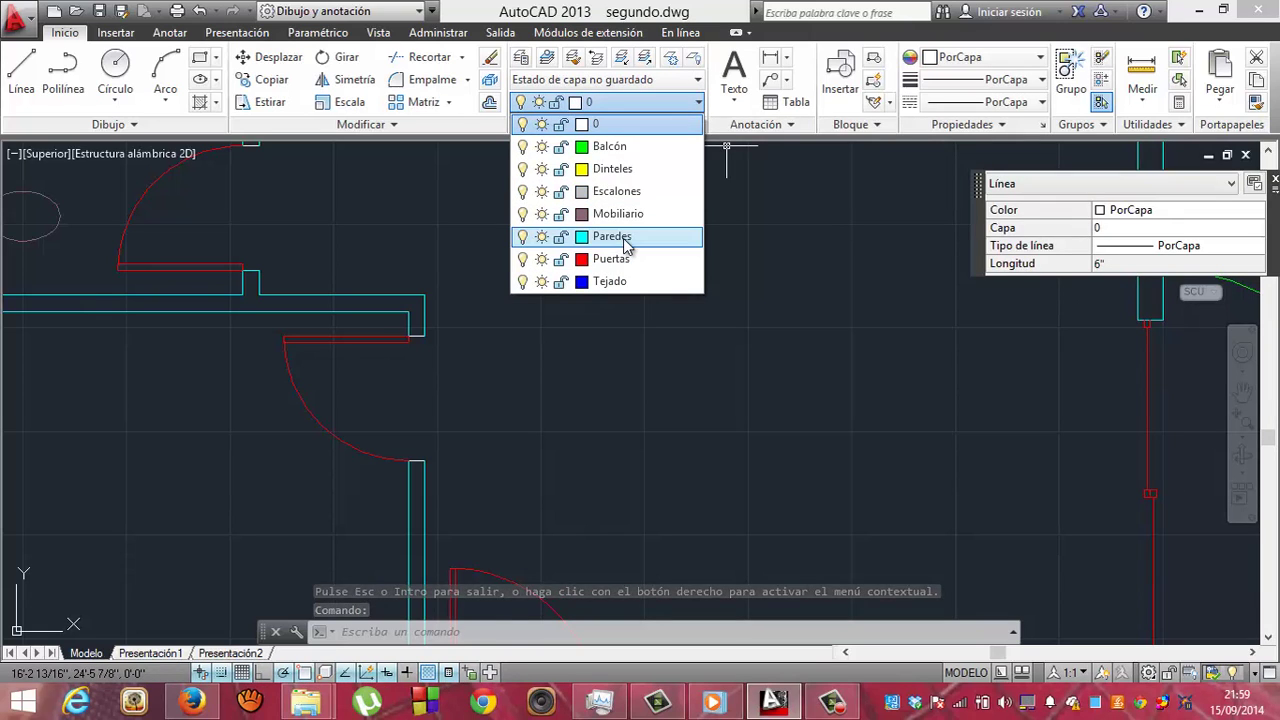
pyautogui.click(621, 238)
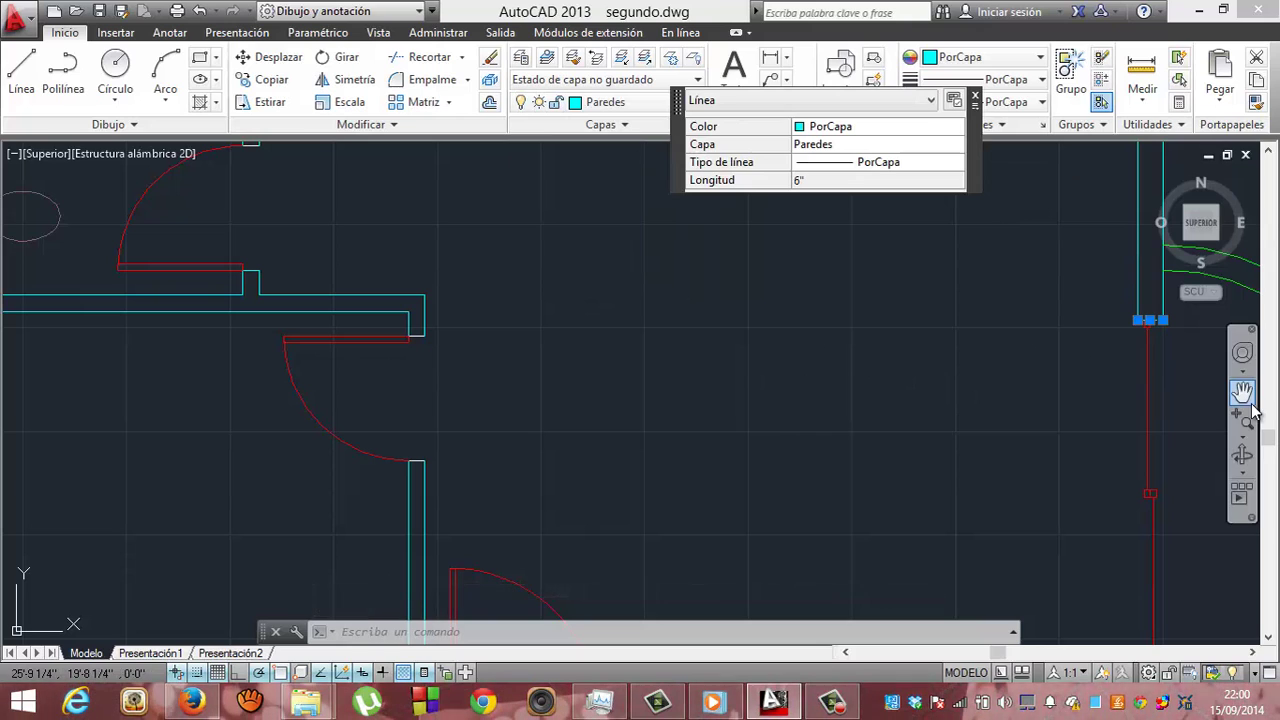
pyautogui.click(1243, 372)
# Put the wall-end cap and the jamb lines at the lower entrance door onto Paredes
pyautogui.moveTo(931, 446)
pyautogui.mouseDown()
pyautogui.moveTo(910, 245)
pyautogui.moveTo(960, 215)
pyautogui.mouseUp()
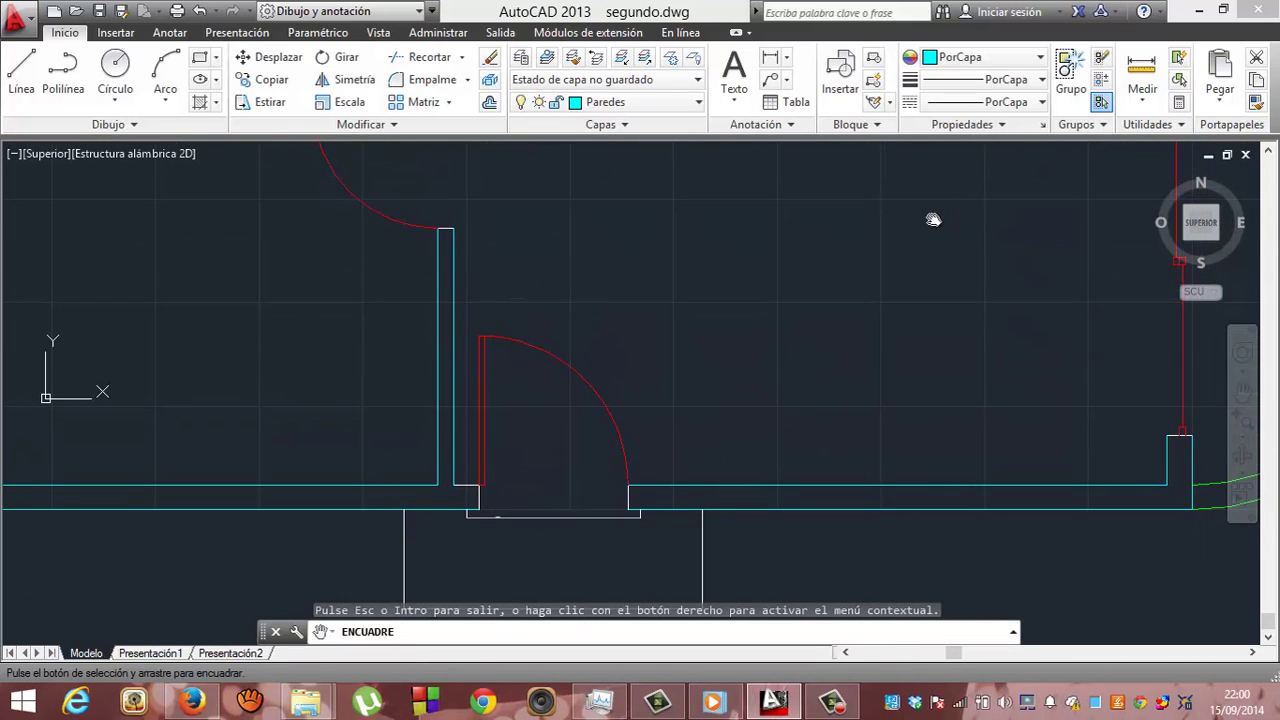
pyautogui.press('Escape')
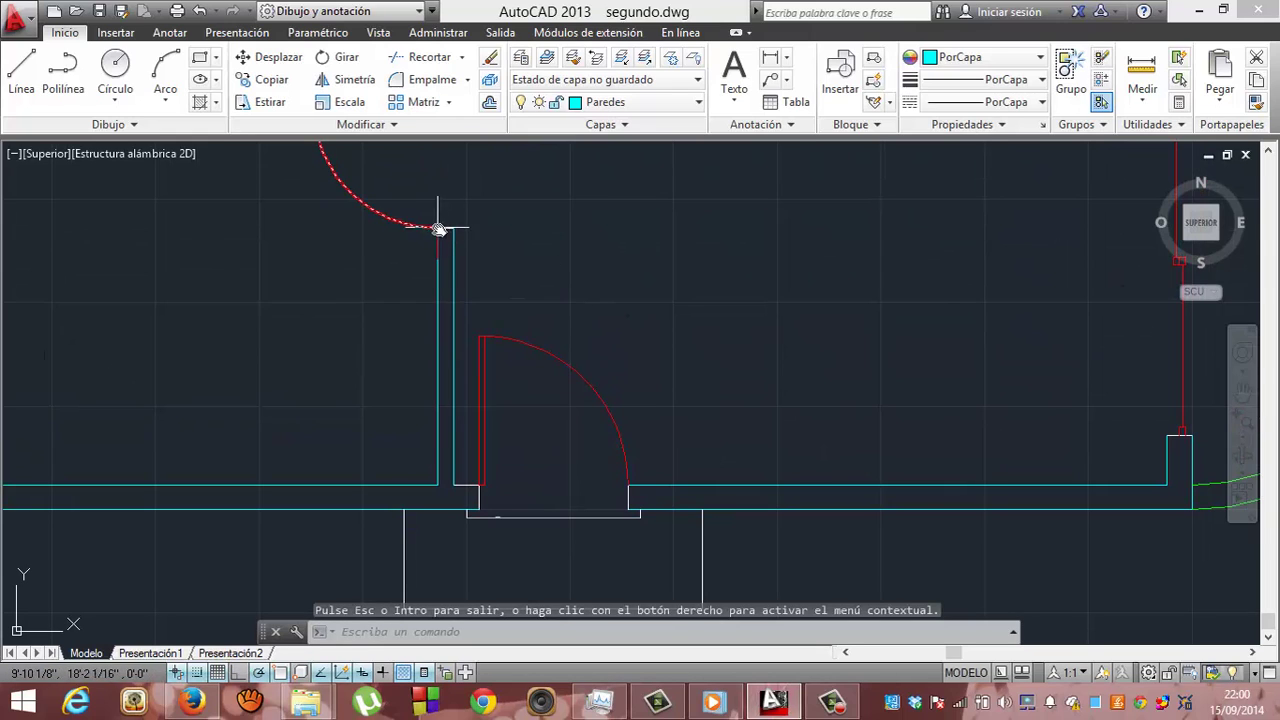
pyautogui.click(445, 231)
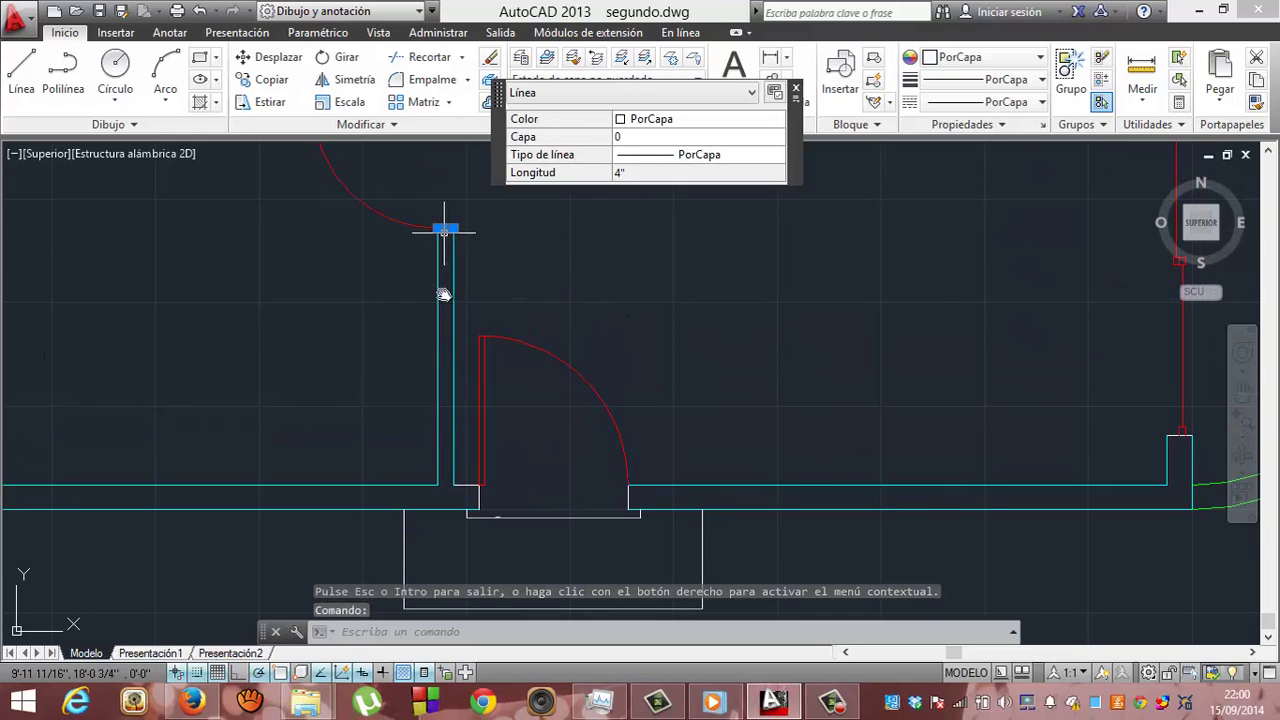
pyautogui.click(477, 488)
pyautogui.click(478, 504)
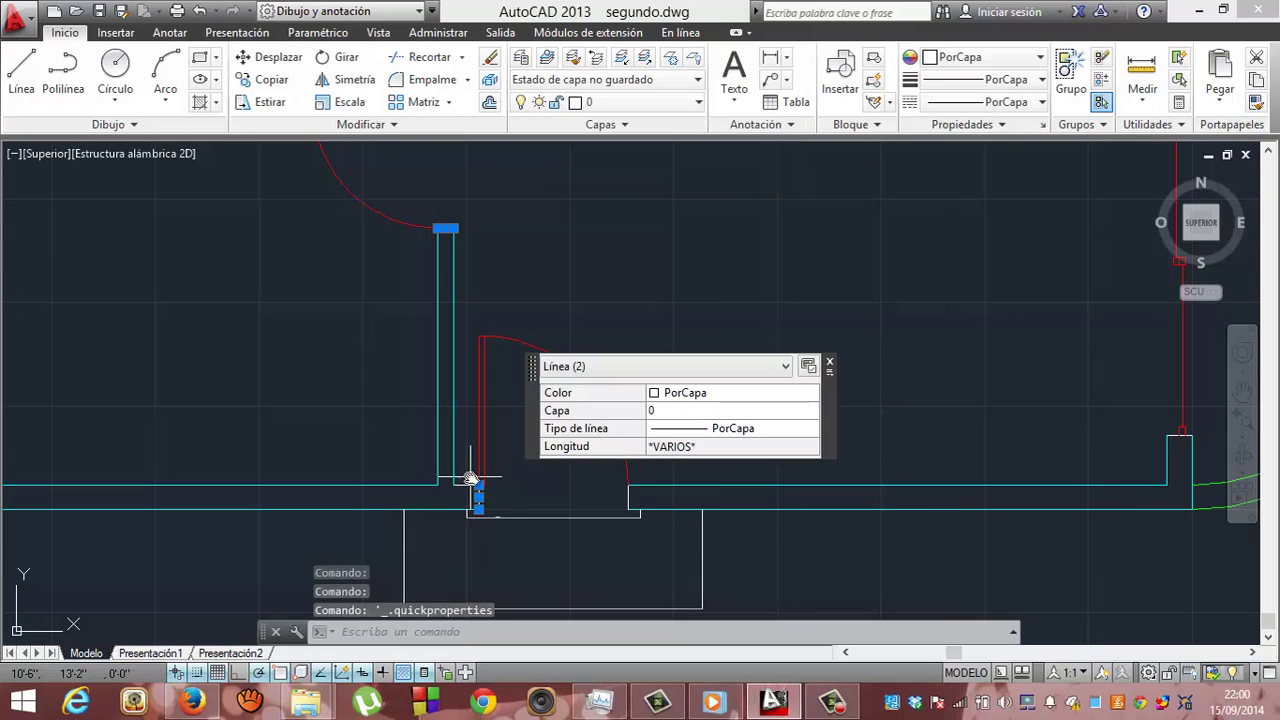
pyautogui.click(469, 486)
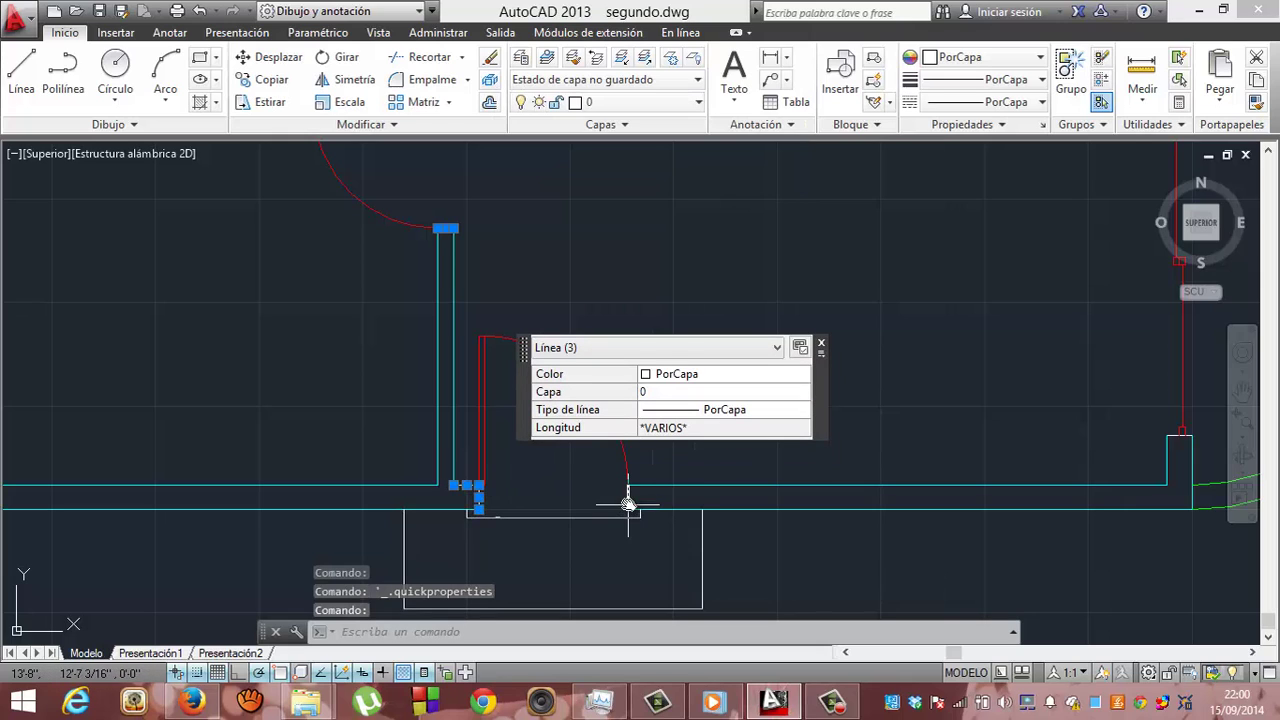
pyautogui.click(628, 500)
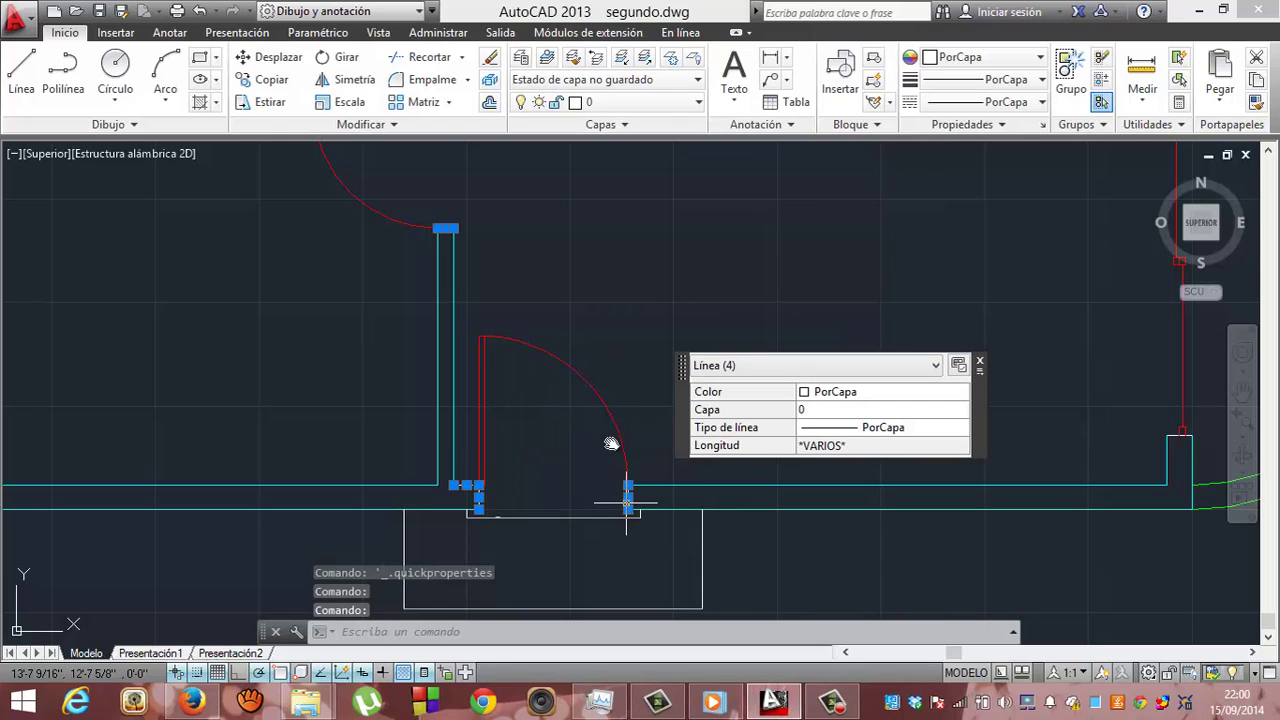
pyautogui.click(697, 104)
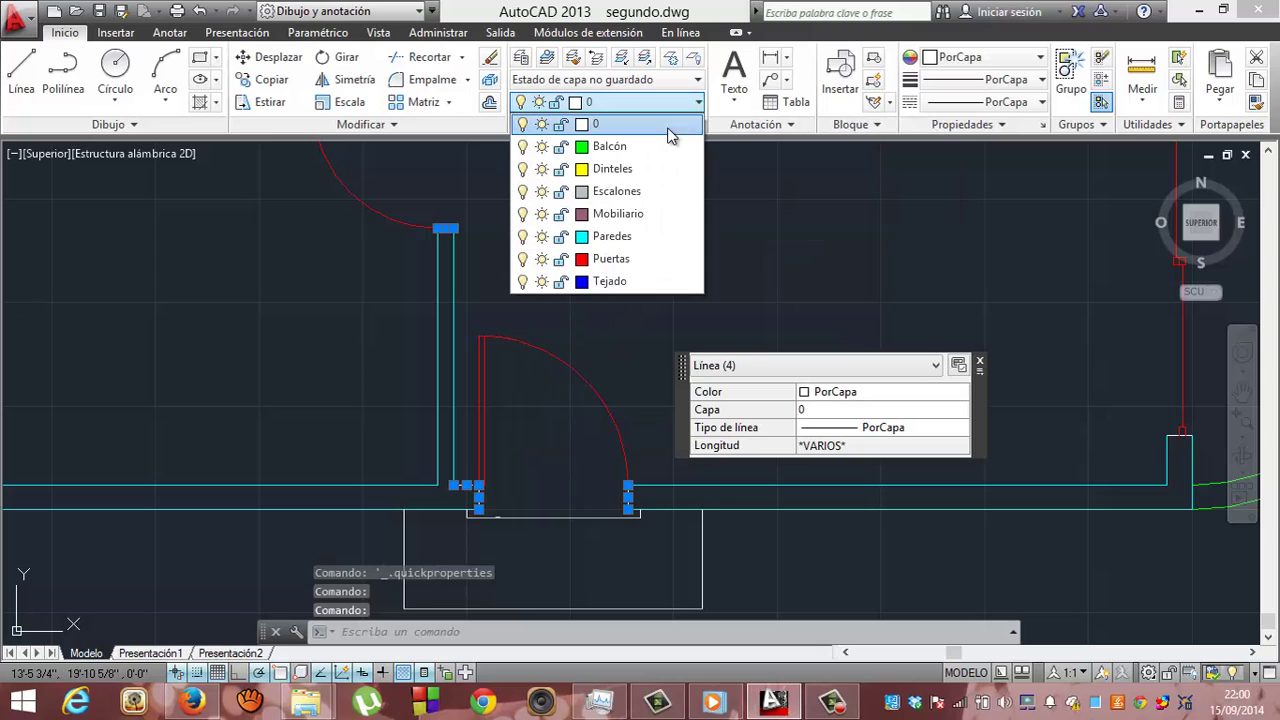
pyautogui.click(606, 236)
pyautogui.press('Escape')
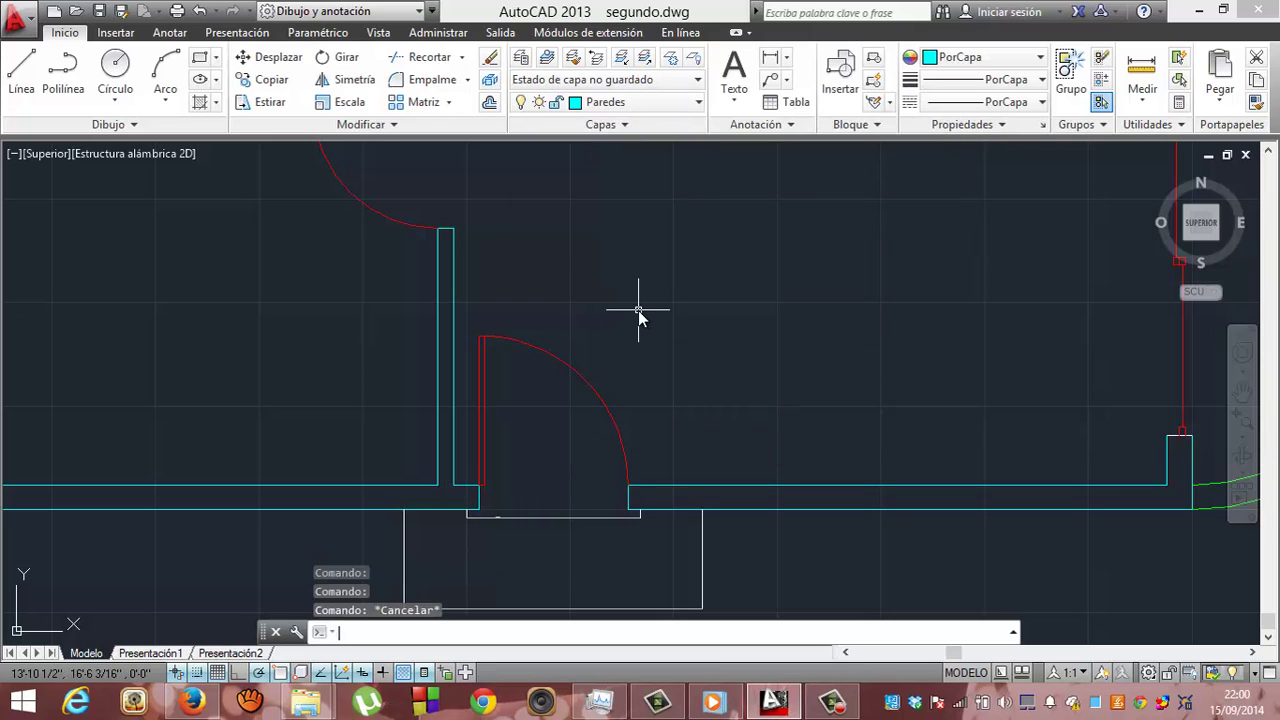
# Zoom out and move the 4" wall-end line by the middle room's door onto Paredes
pyautogui.click(1243, 437)
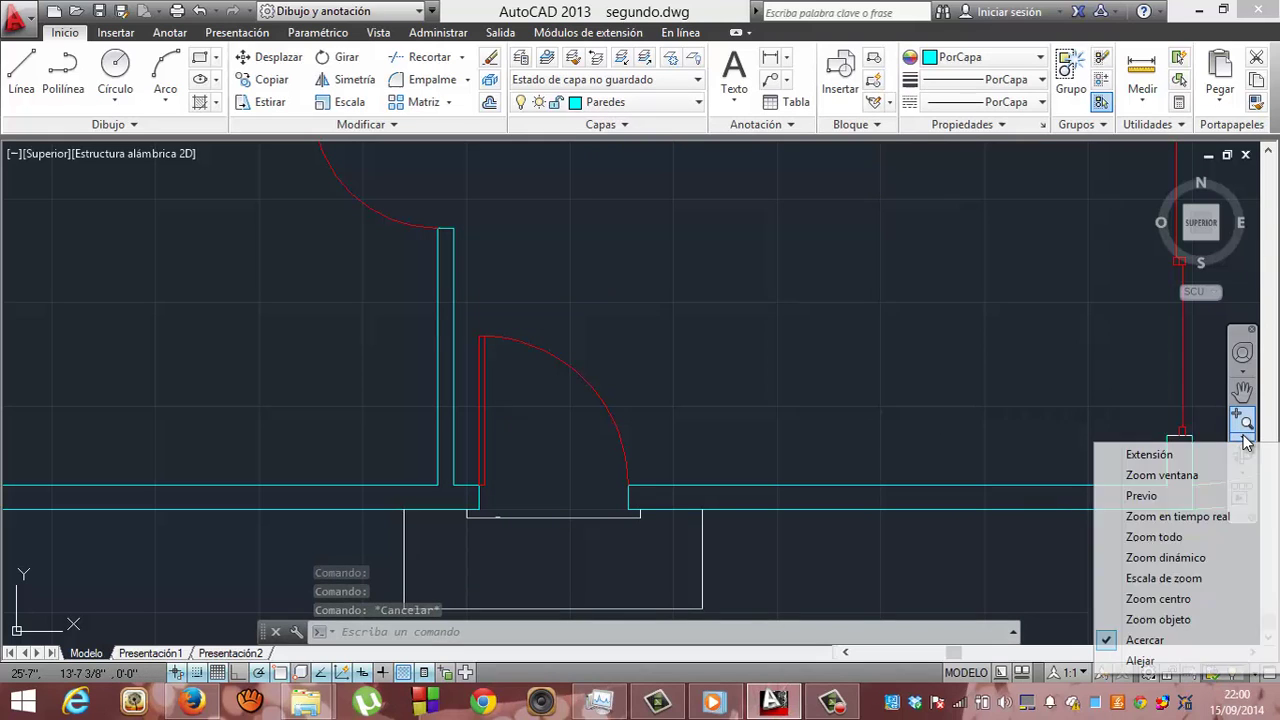
pyautogui.click(1140, 660)
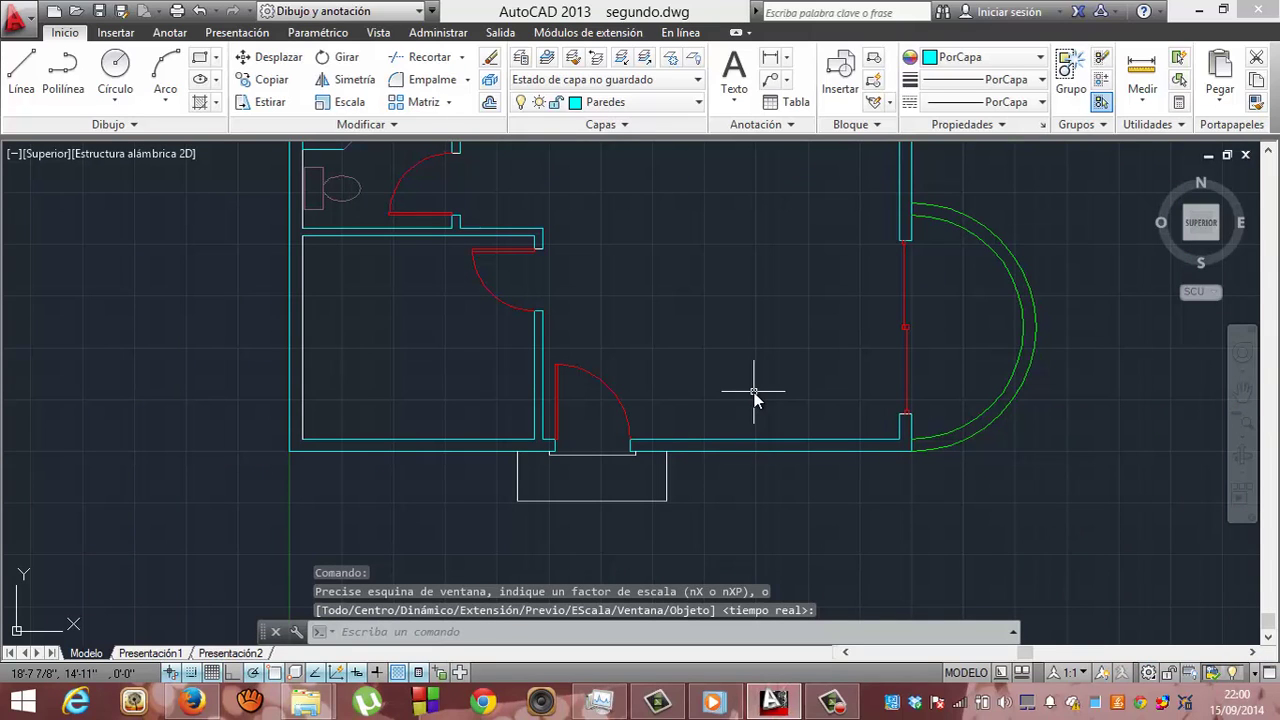
pyautogui.click(538, 250)
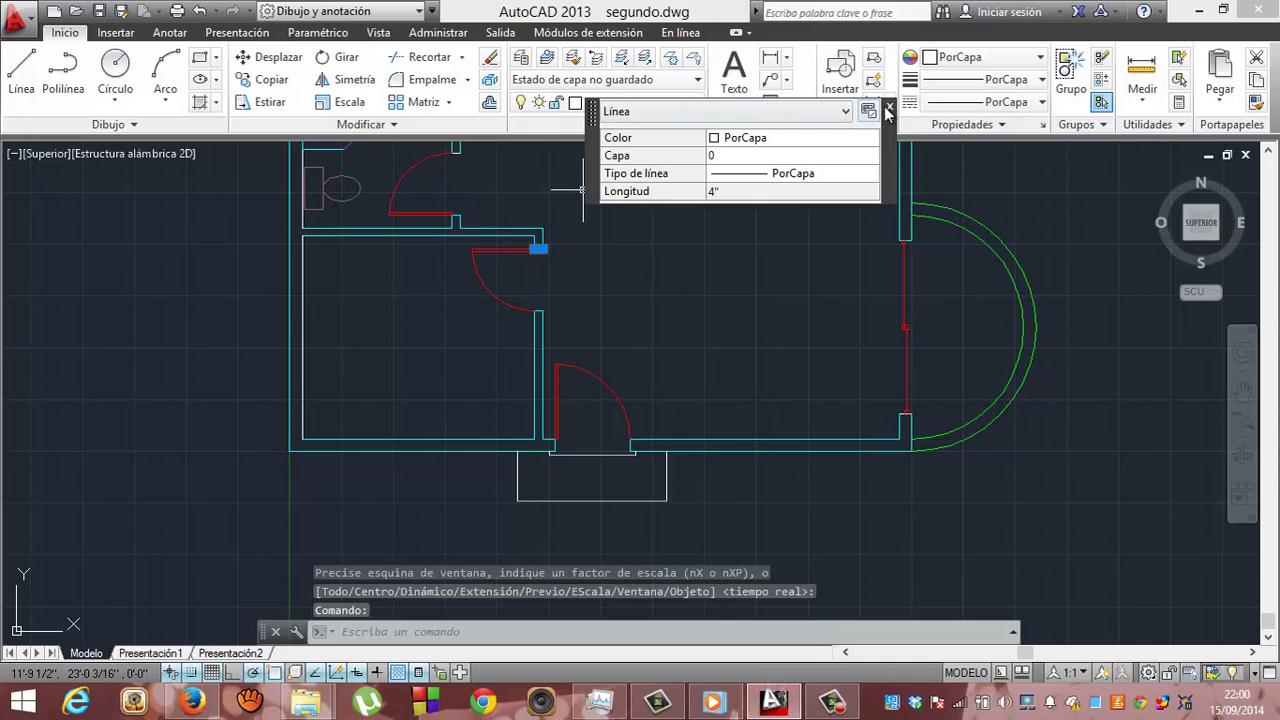
pyautogui.click(890, 110)
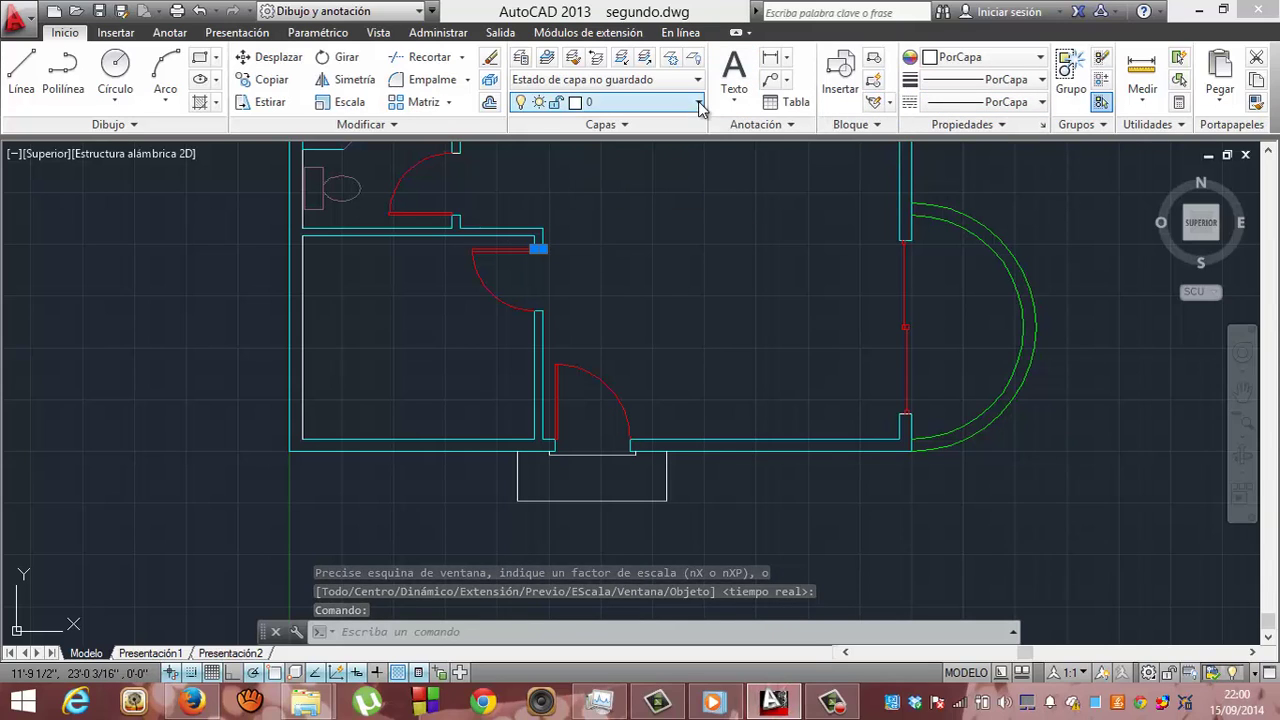
pyautogui.click(698, 103)
pyautogui.click(610, 236)
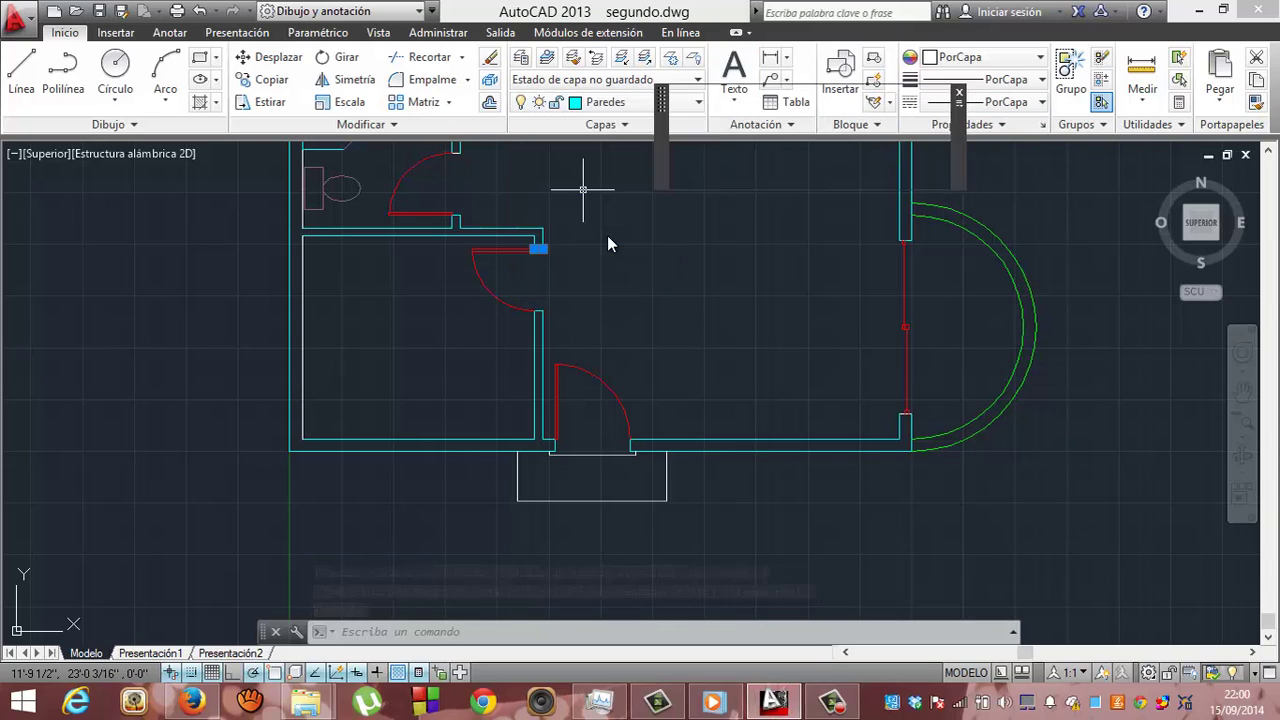
pyautogui.press('Escape')
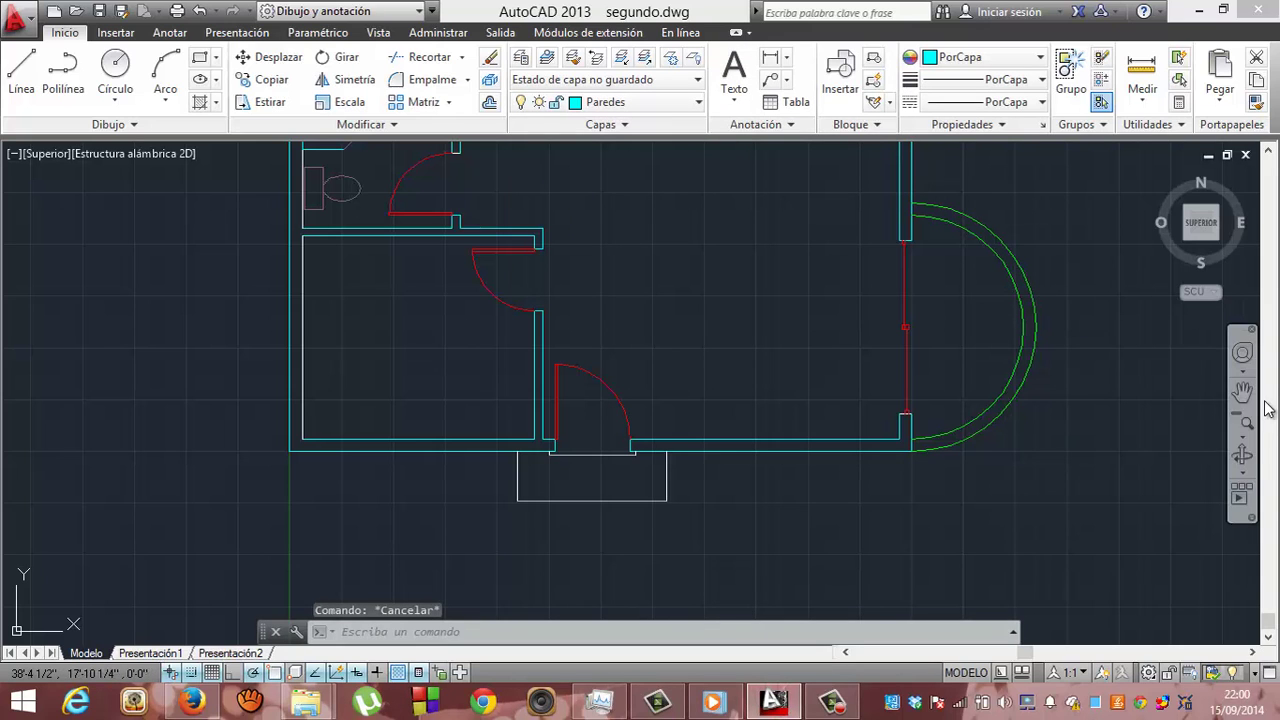
# Move the angled bathroom-corner polyline onto the Mobiliario layer
pyautogui.click(1243, 390)
pyautogui.moveTo(800, 265)
pyautogui.mouseDown()
pyautogui.moveTo(725, 436)
pyautogui.moveTo(780, 405)
pyautogui.mouseUp()
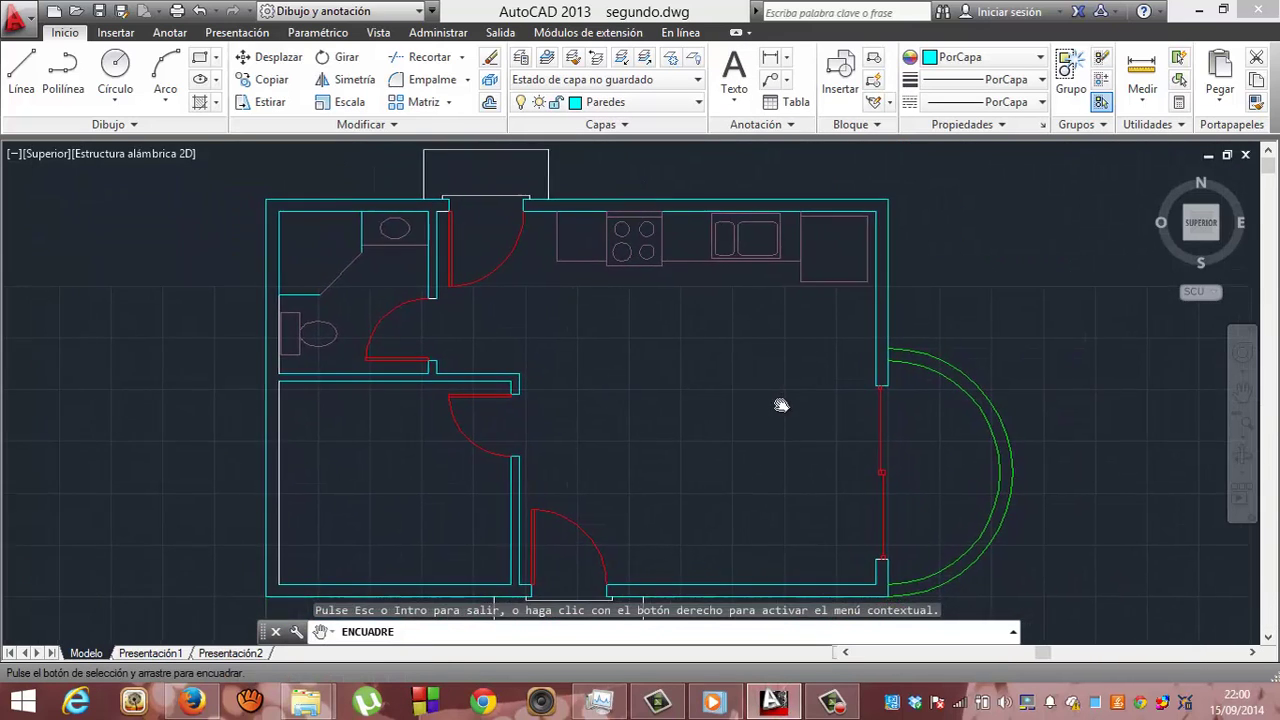
pyautogui.press('Escape')
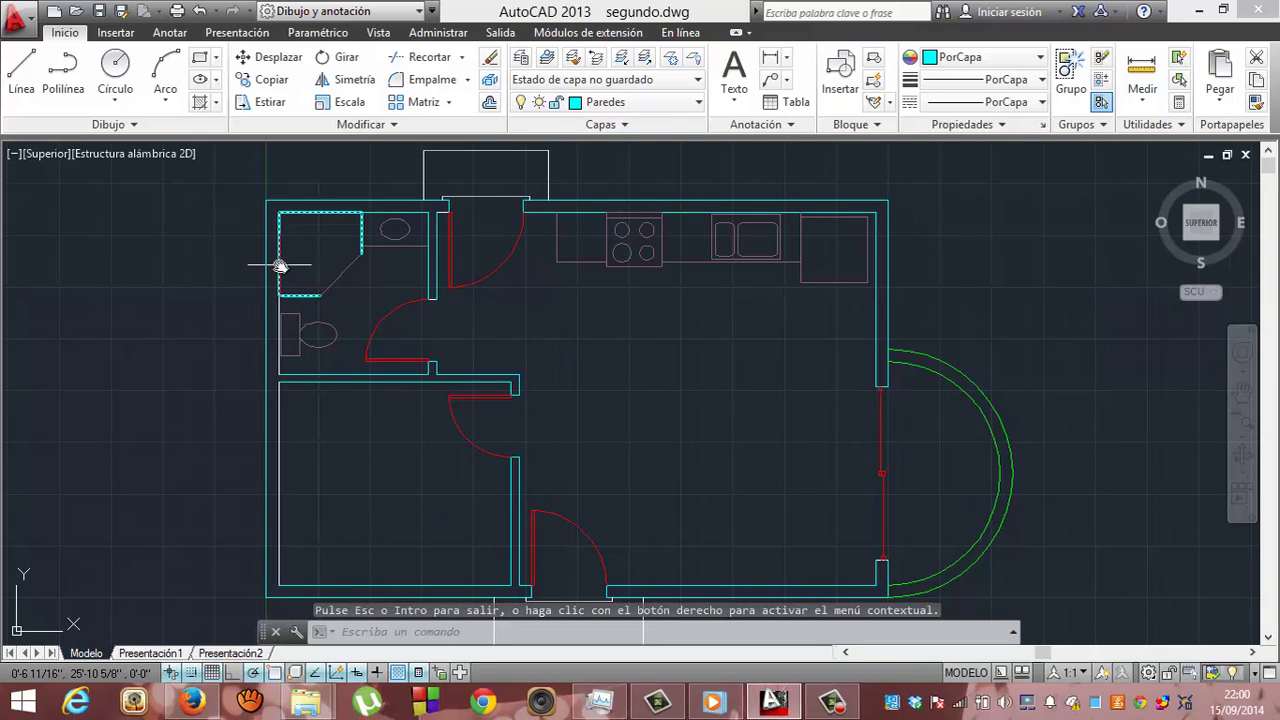
pyautogui.click(280, 266)
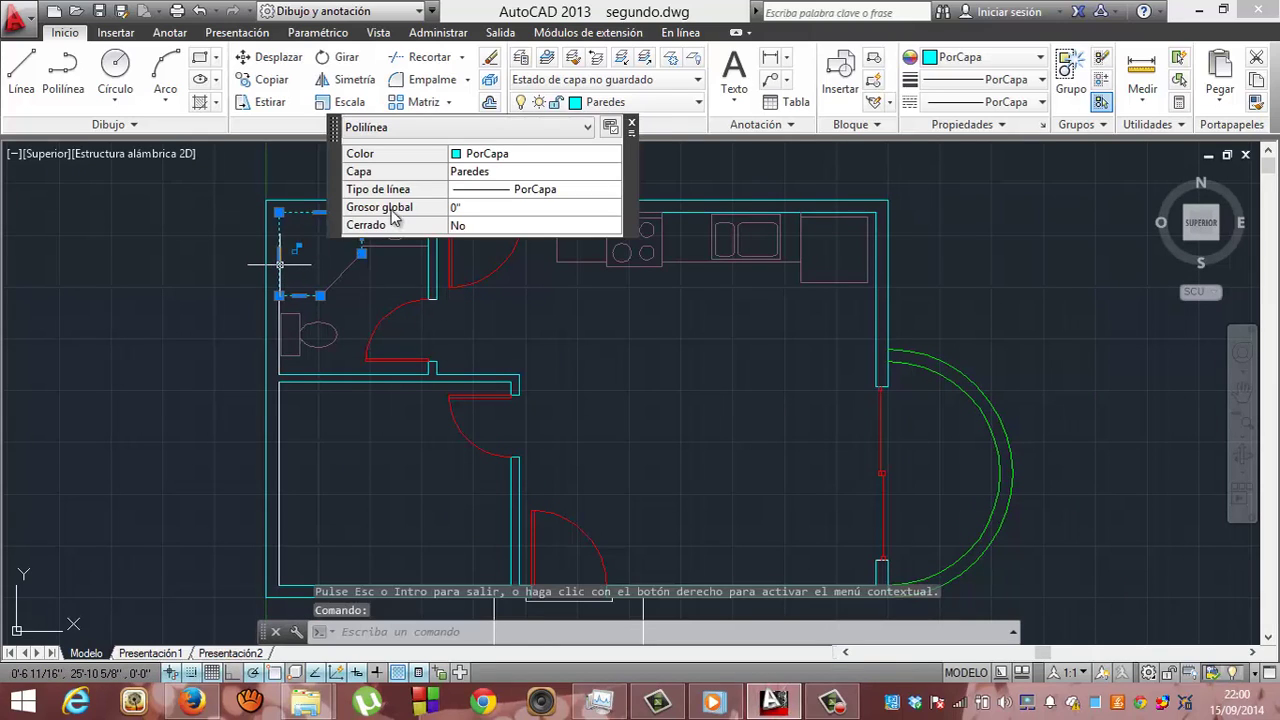
pyautogui.click(688, 106)
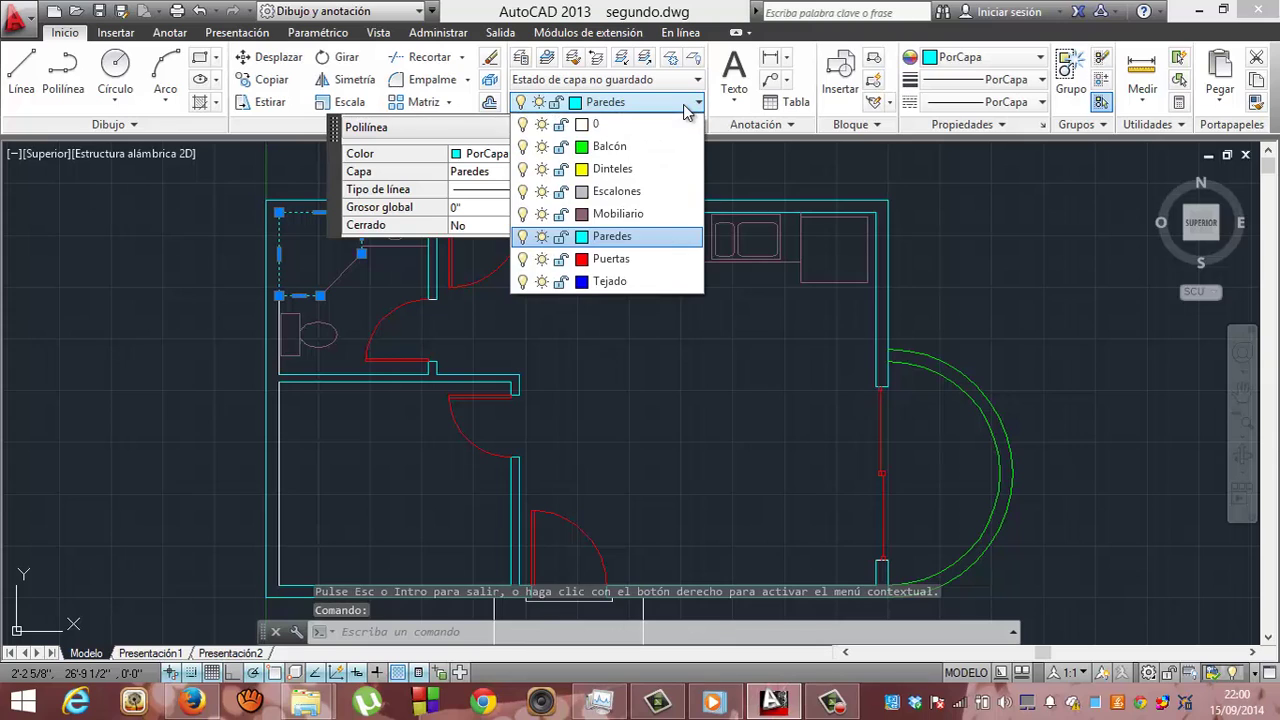
pyautogui.click(620, 215)
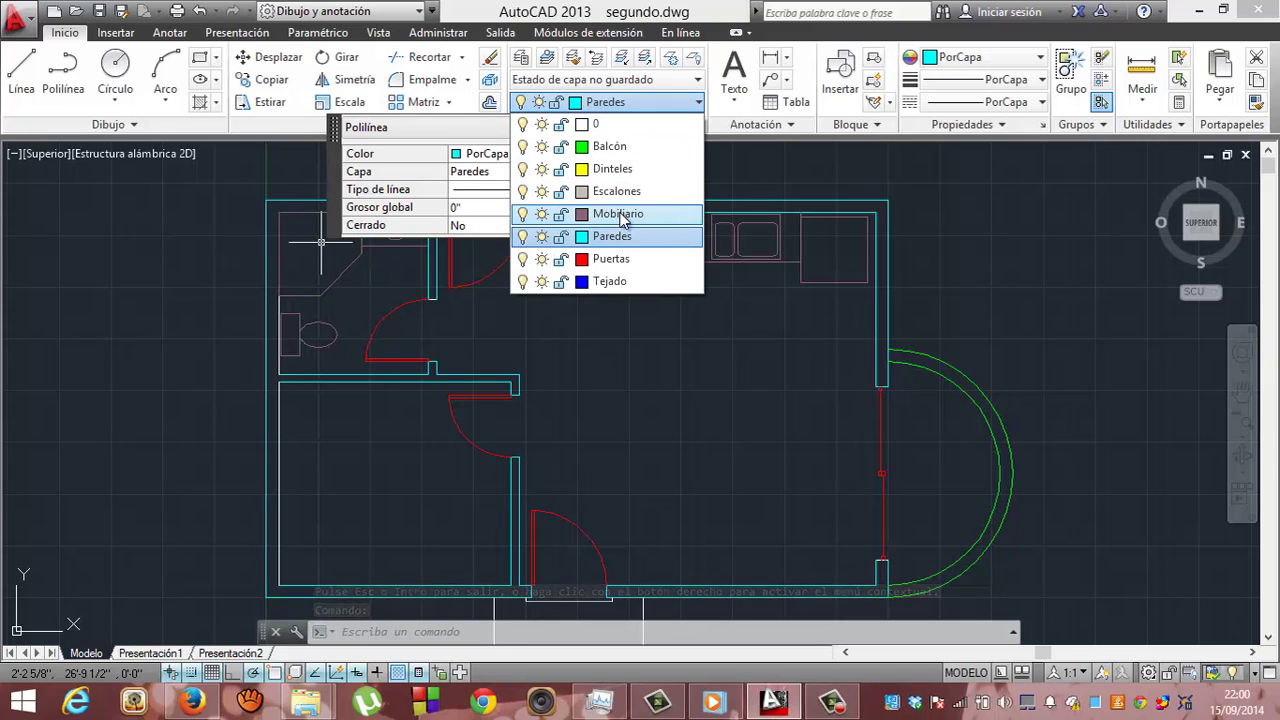
pyautogui.click(620, 214)
pyautogui.press('Escape')
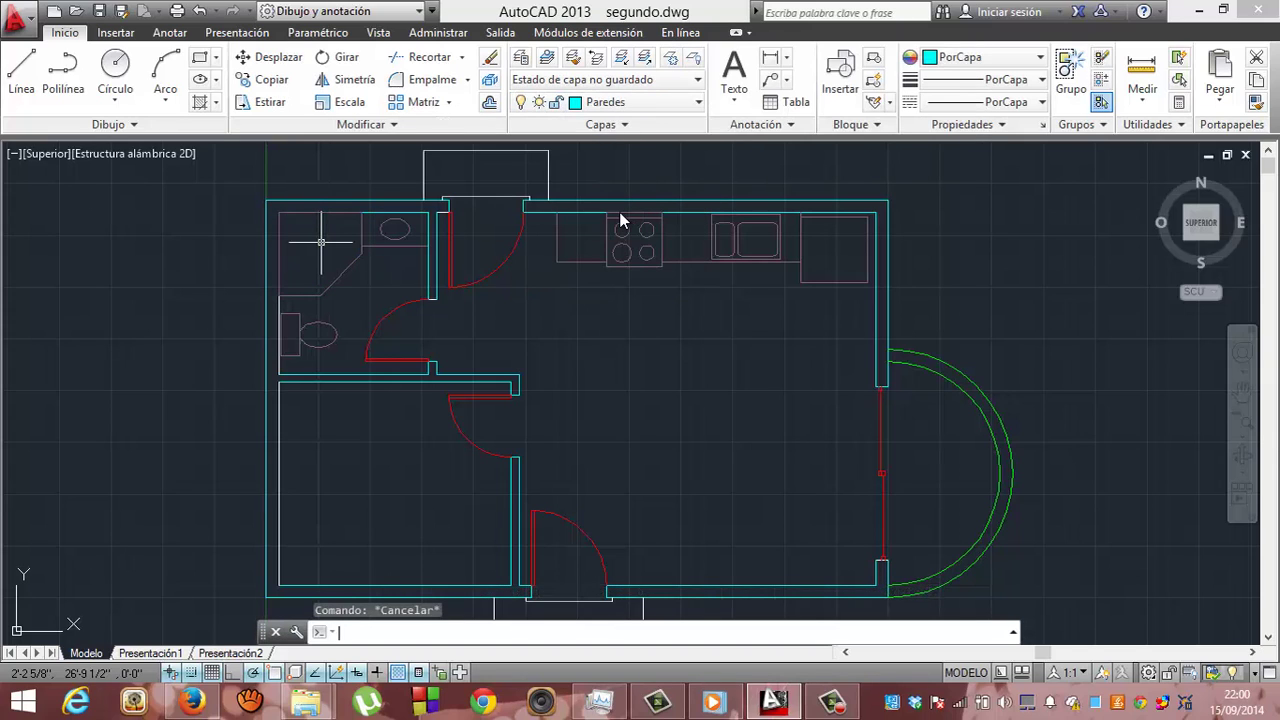
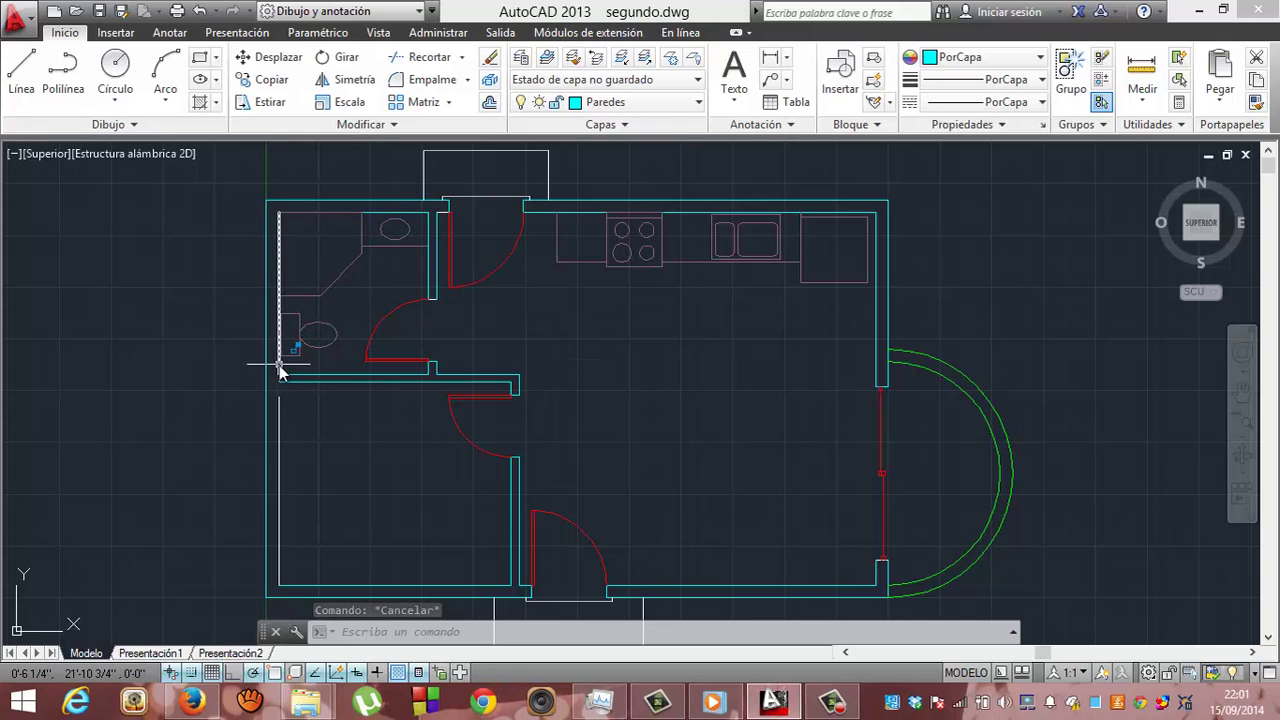
# Move the left vertical and upper-left wall lines onto the Paredes layer, keeping Paredes current
pyautogui.click(277, 450)
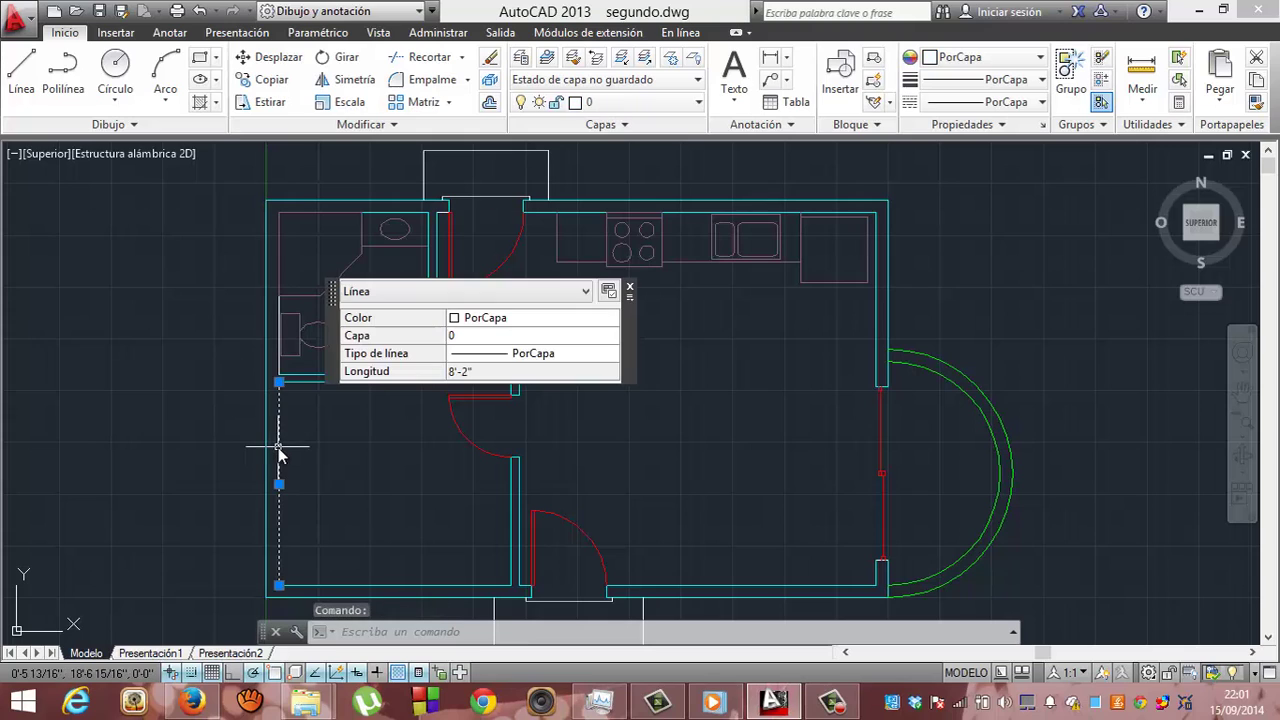
pyautogui.click(280, 366)
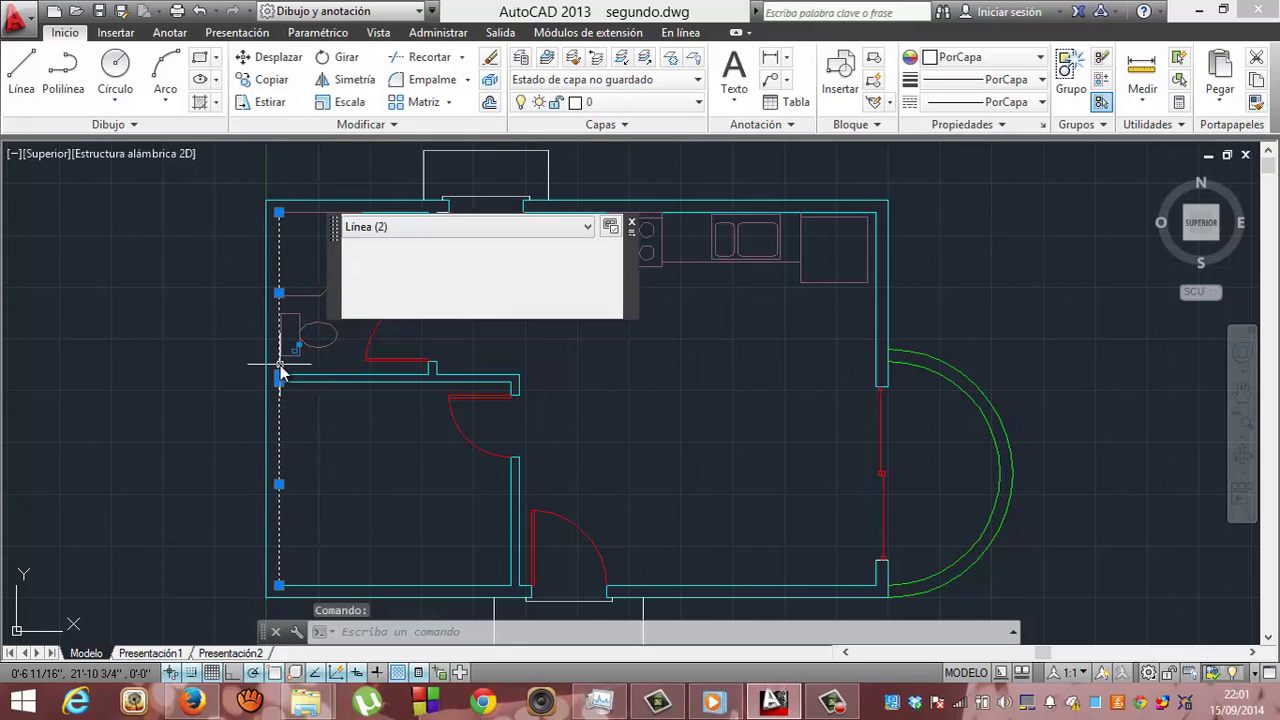
pyautogui.click(692, 104)
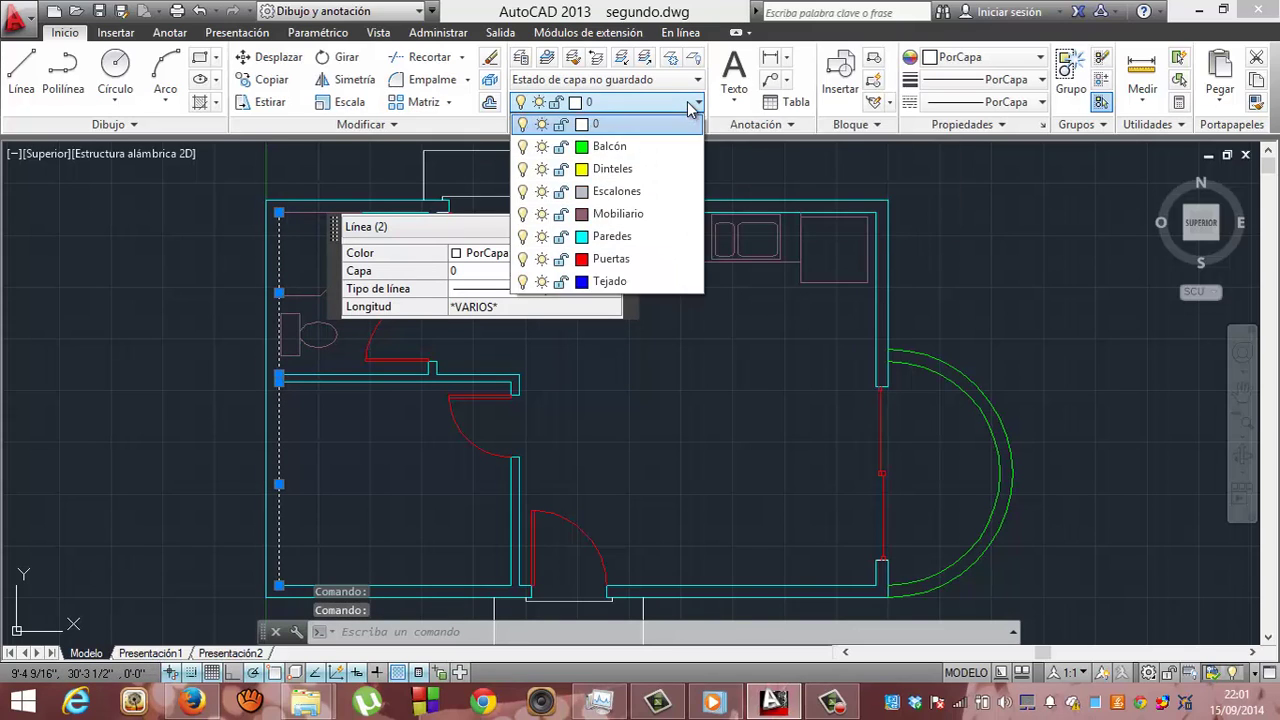
pyautogui.click(611, 240)
pyautogui.press('Escape')
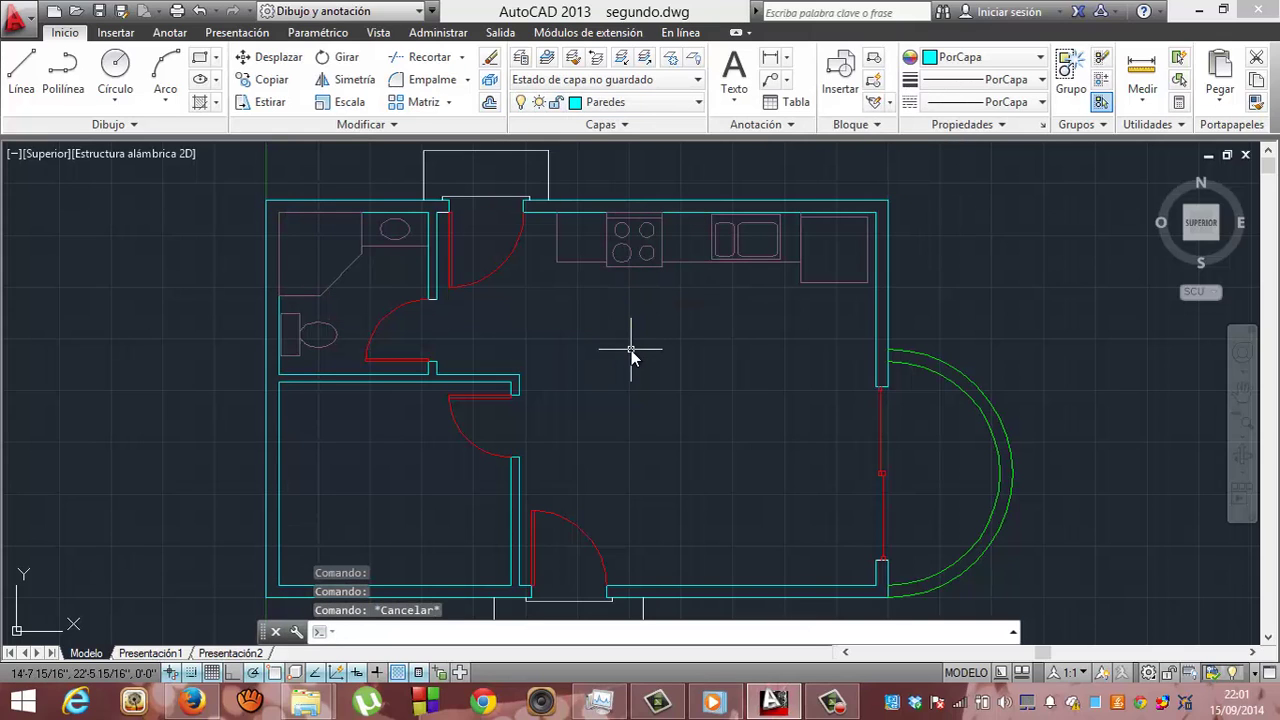
pyautogui.click(697, 107)
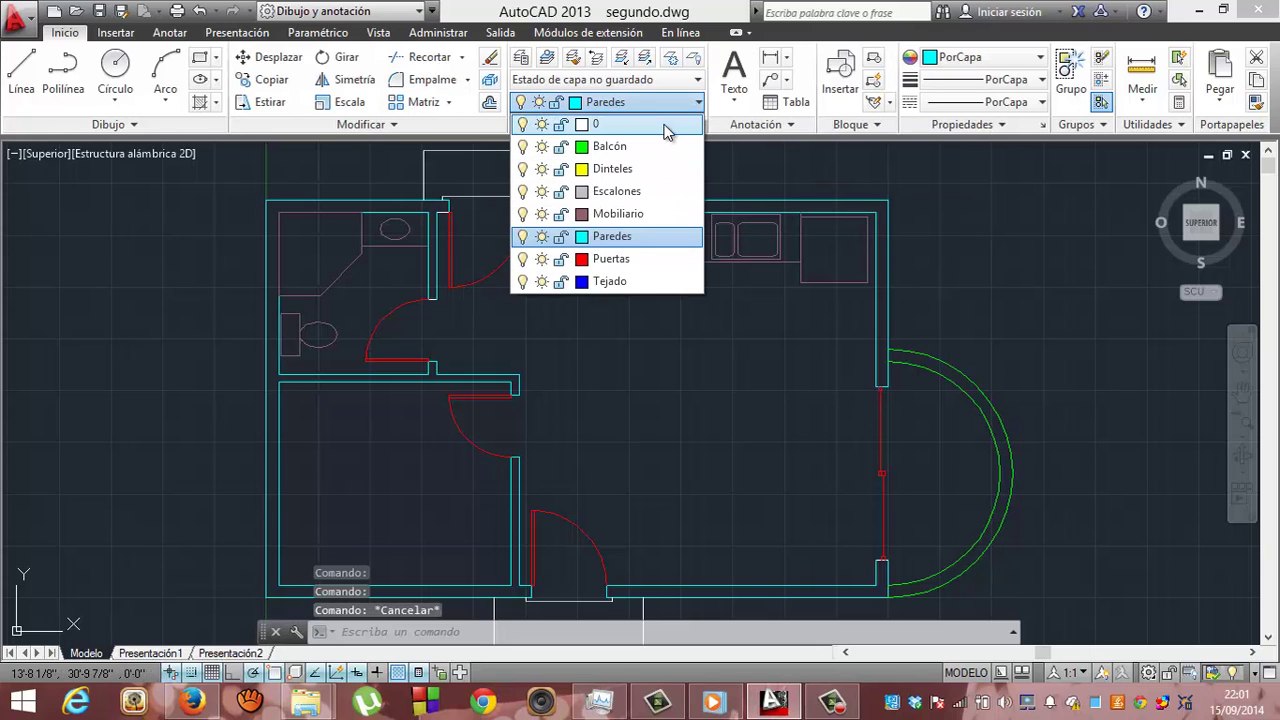
pyautogui.click(620, 101)
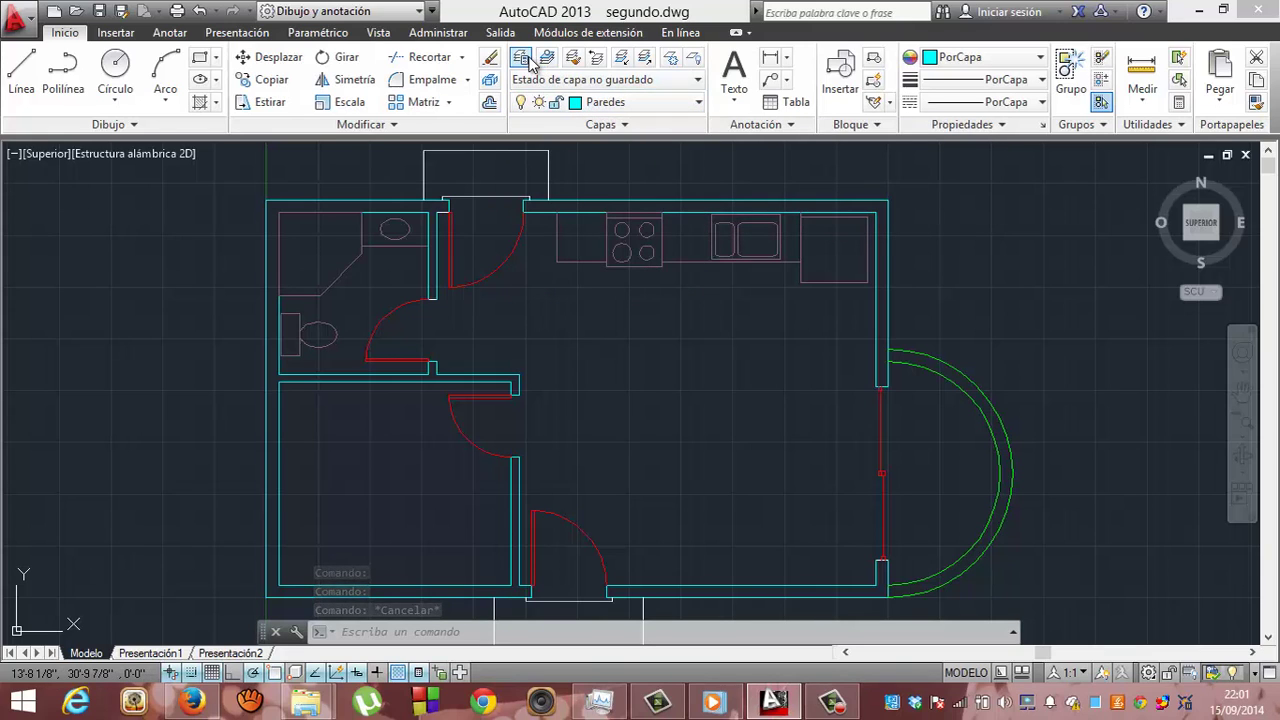
# Open the Layer Properties Manager and switch off the Escalones and Mobiliario layers
pyautogui.click(521, 58)
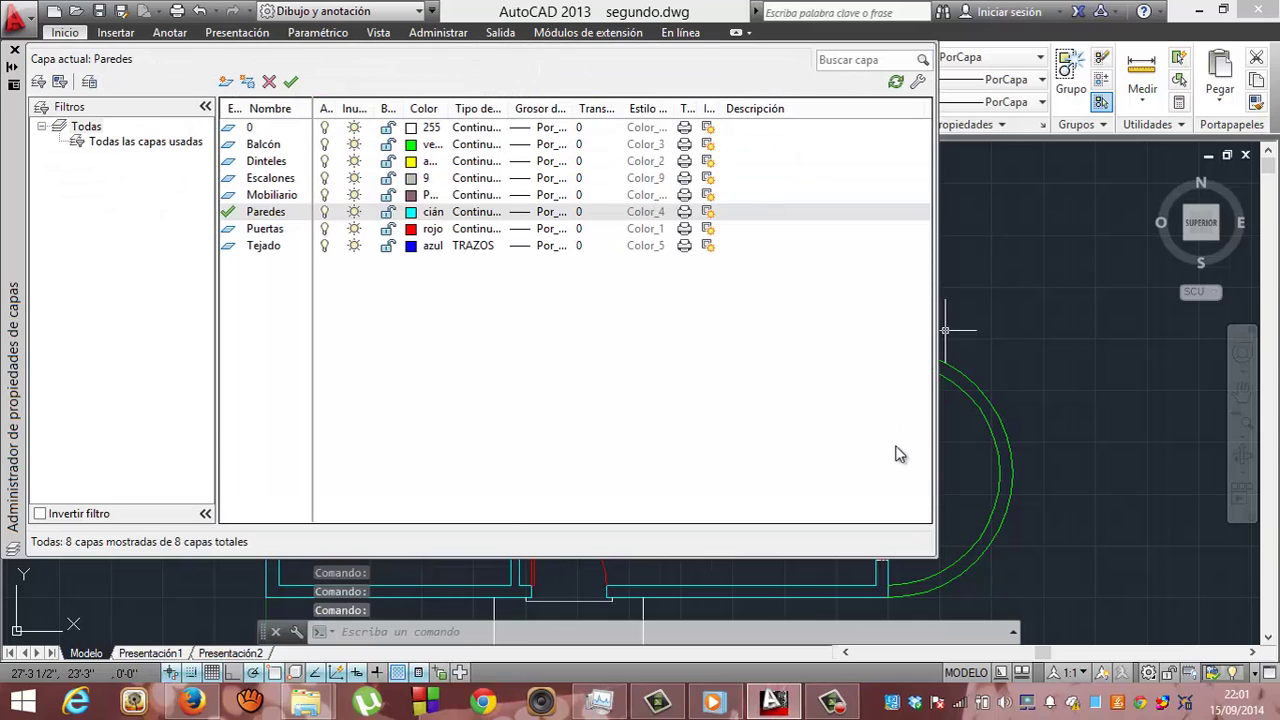
pyautogui.moveTo(932, 553)
pyautogui.mouseDown()
pyautogui.moveTo(900, 385)
pyautogui.moveTo(838, 312)
pyautogui.mouseUp()
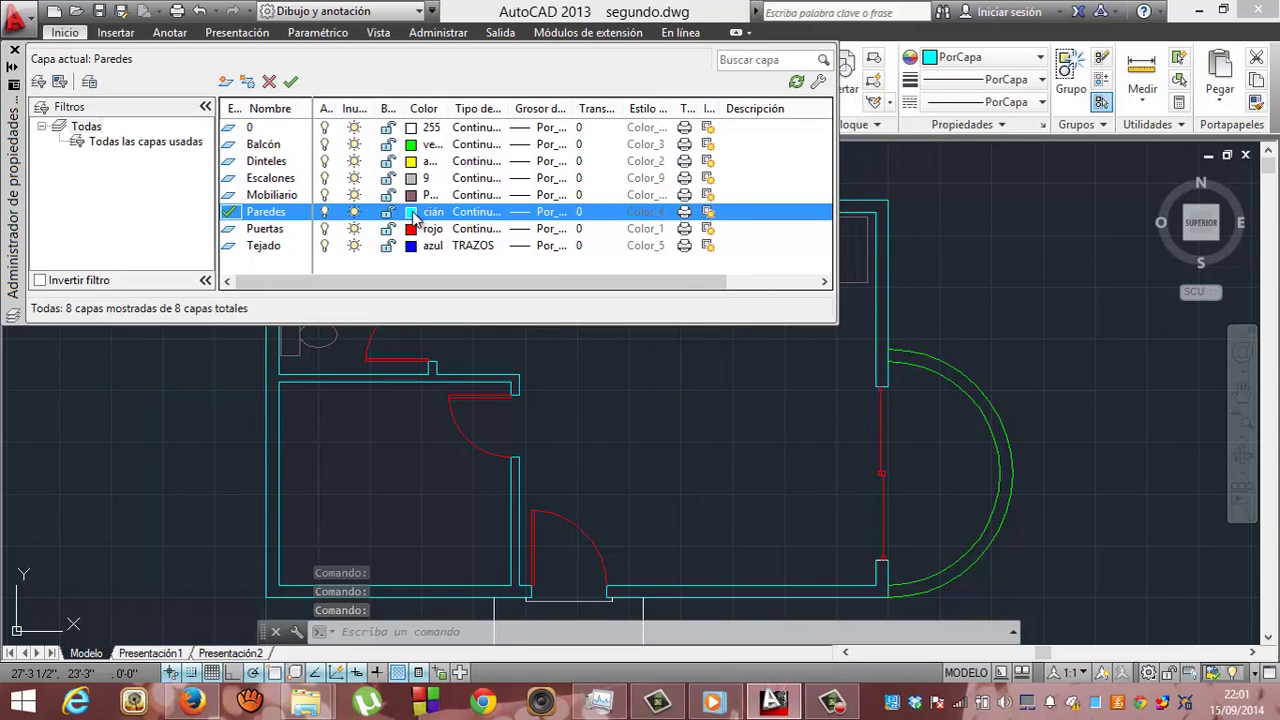
pyautogui.click(326, 163)
pyautogui.click(324, 178)
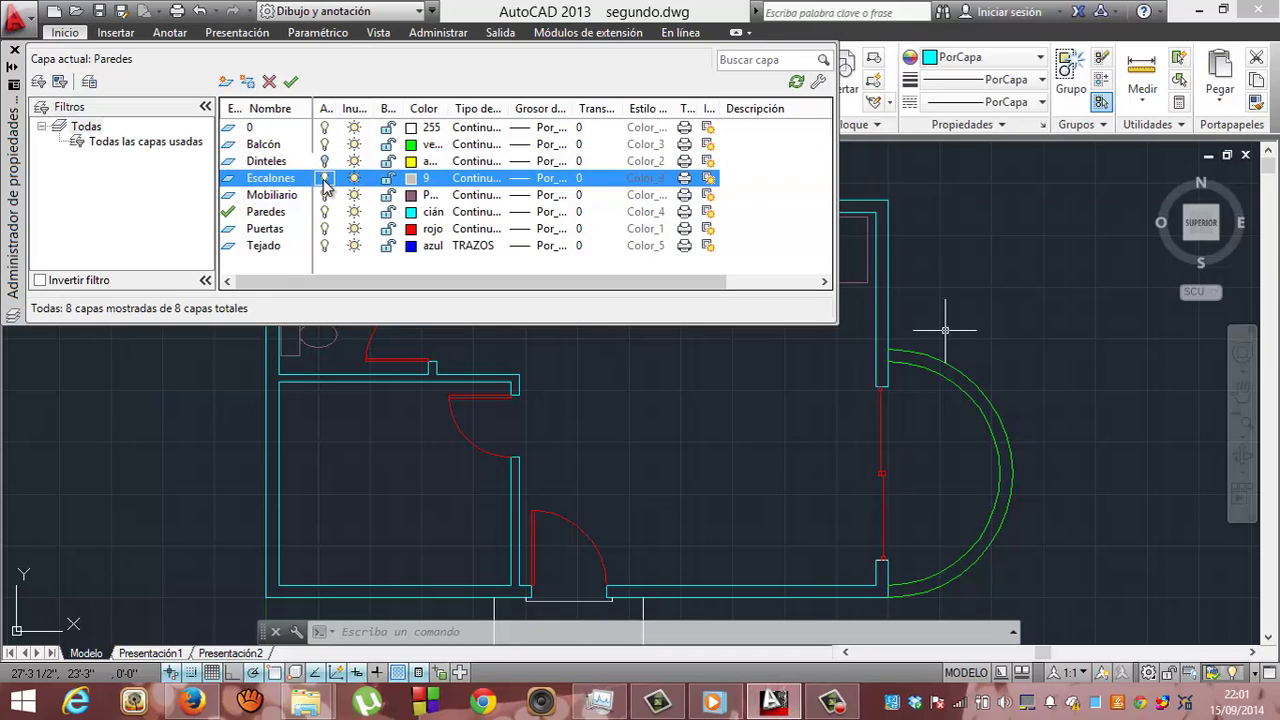
pyautogui.click(324, 195)
# Keep the current Paredes layer on and switch off the Puertas layer to hide doors
pyautogui.click(324, 212)
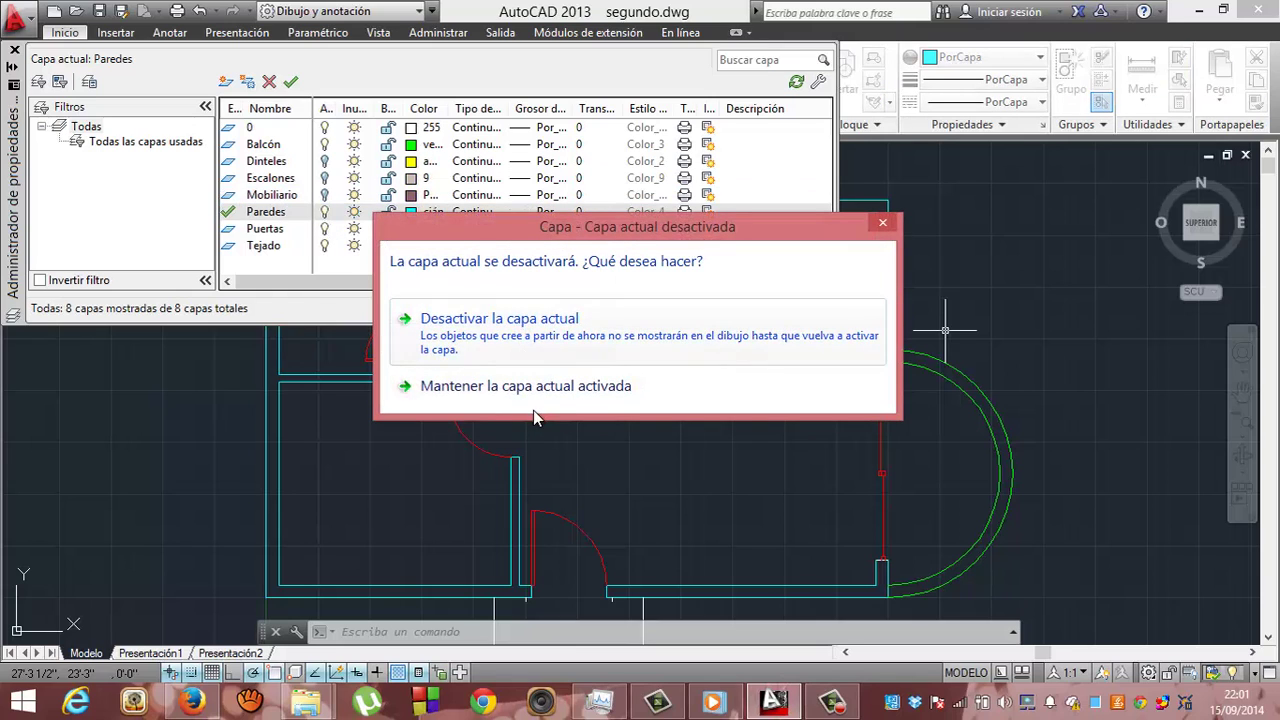
pyautogui.click(537, 395)
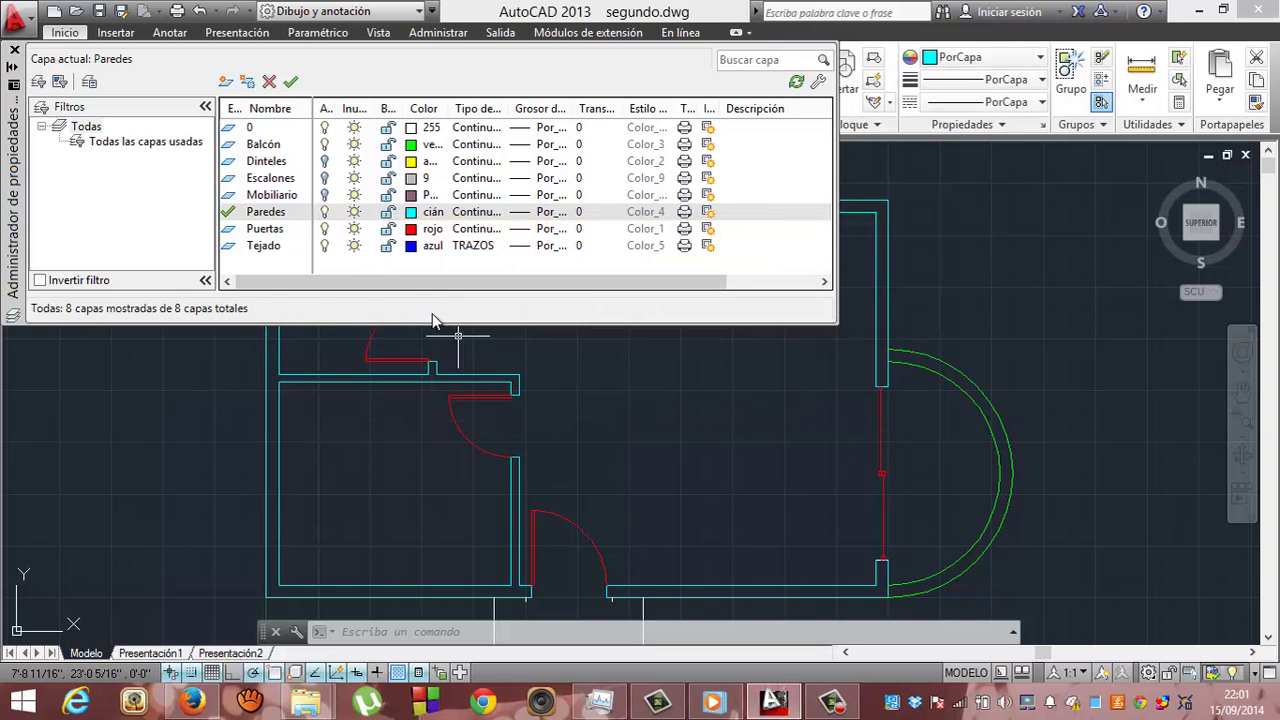
pyautogui.click(230, 231)
pyautogui.click(324, 229)
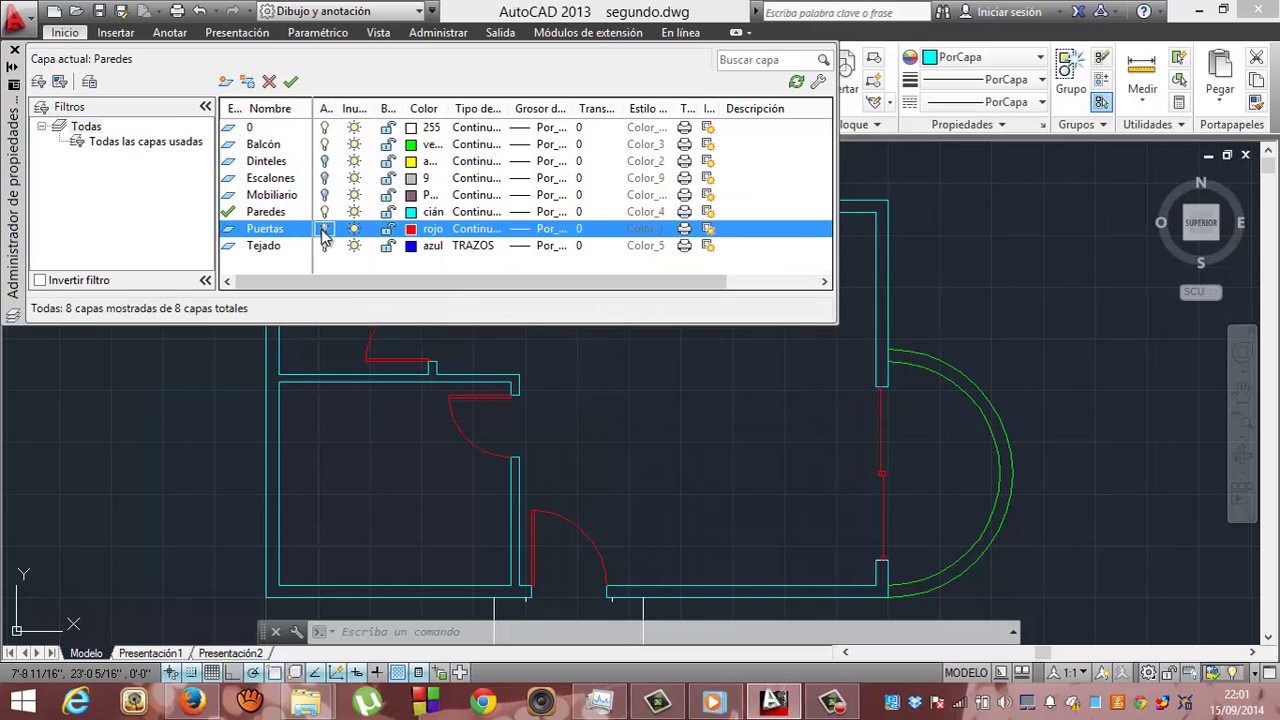
pyautogui.click(324, 246)
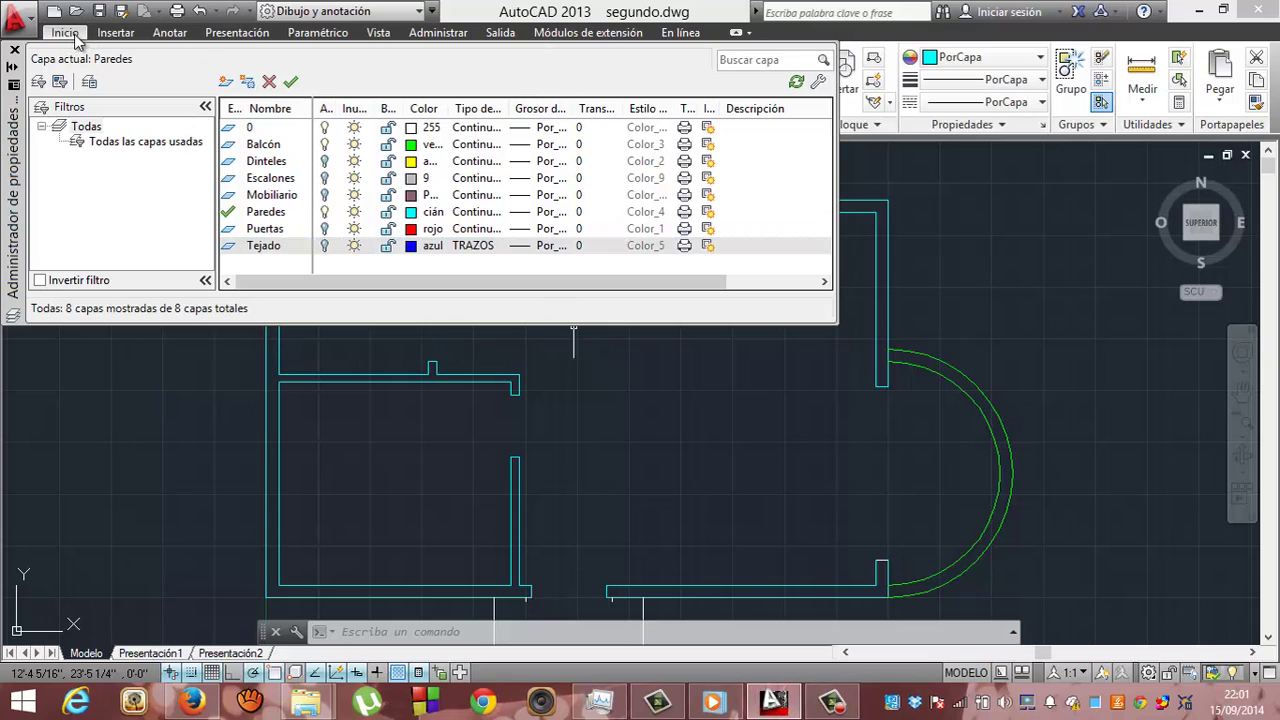
# Switch the Puertas, Mobiliario and Escalones layers back on so doors and furniture reappear
pyautogui.click(13, 68)
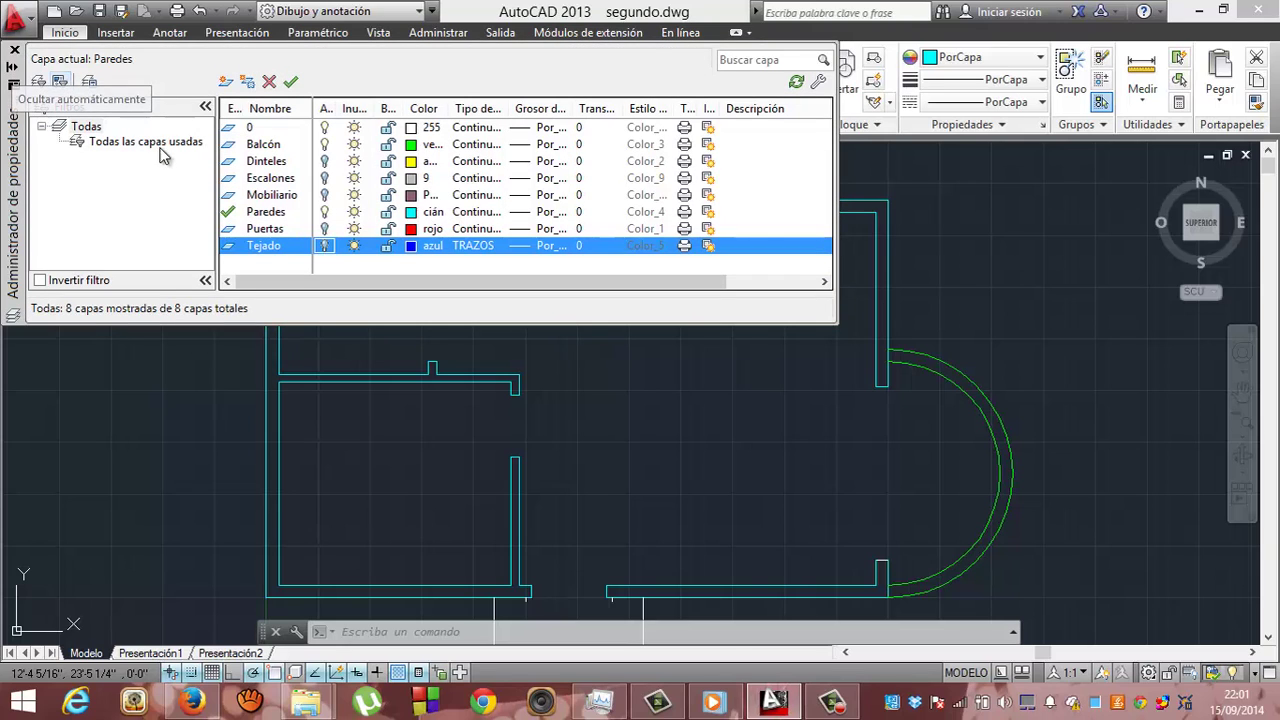
pyautogui.click(324, 229)
pyautogui.click(324, 195)
pyautogui.click(324, 178)
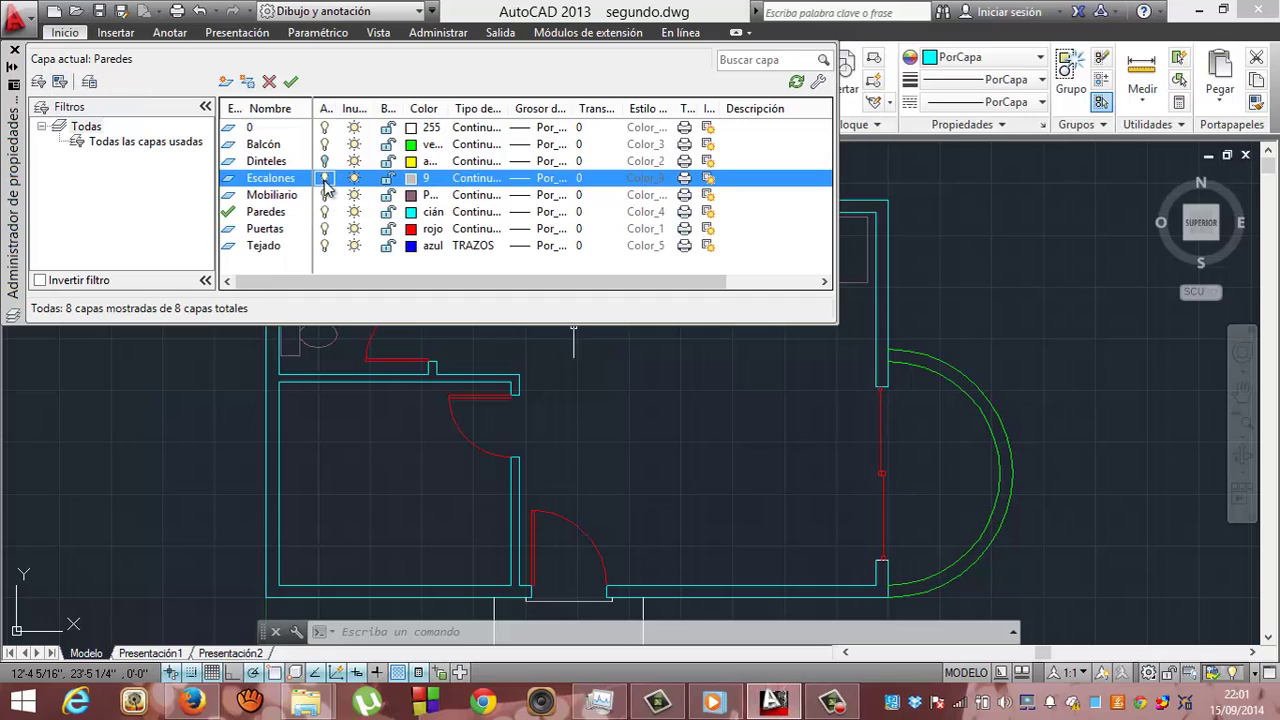
pyautogui.click(324, 161)
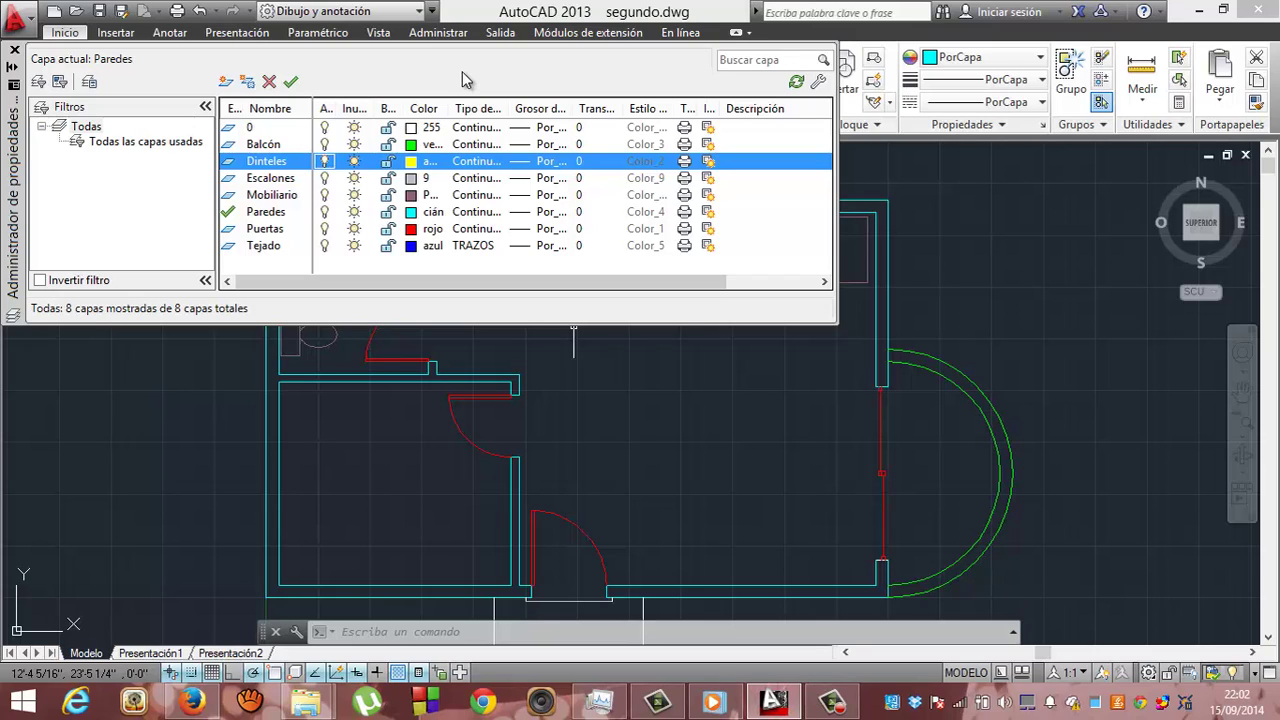
# Lock the Dinteles layer, then freeze and thaw Puertas, leaving the doors visible
pyautogui.click(386, 161)
pyautogui.click(355, 162)
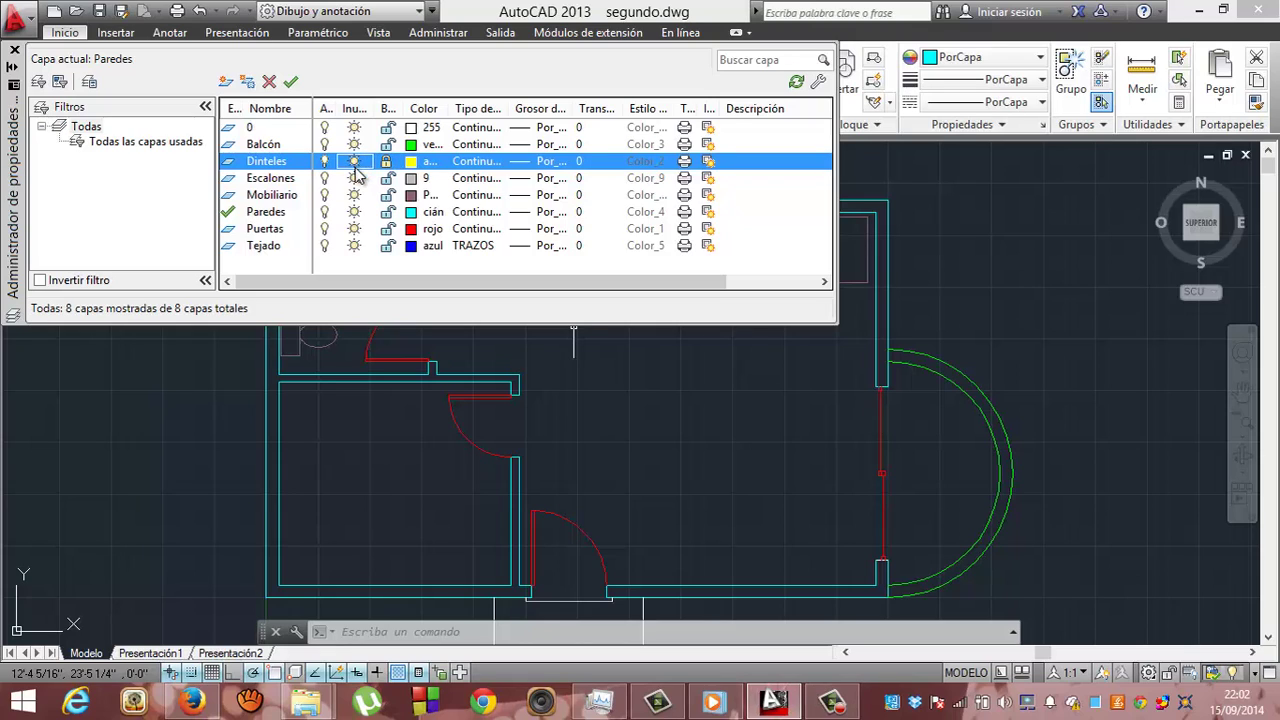
pyautogui.click(355, 229)
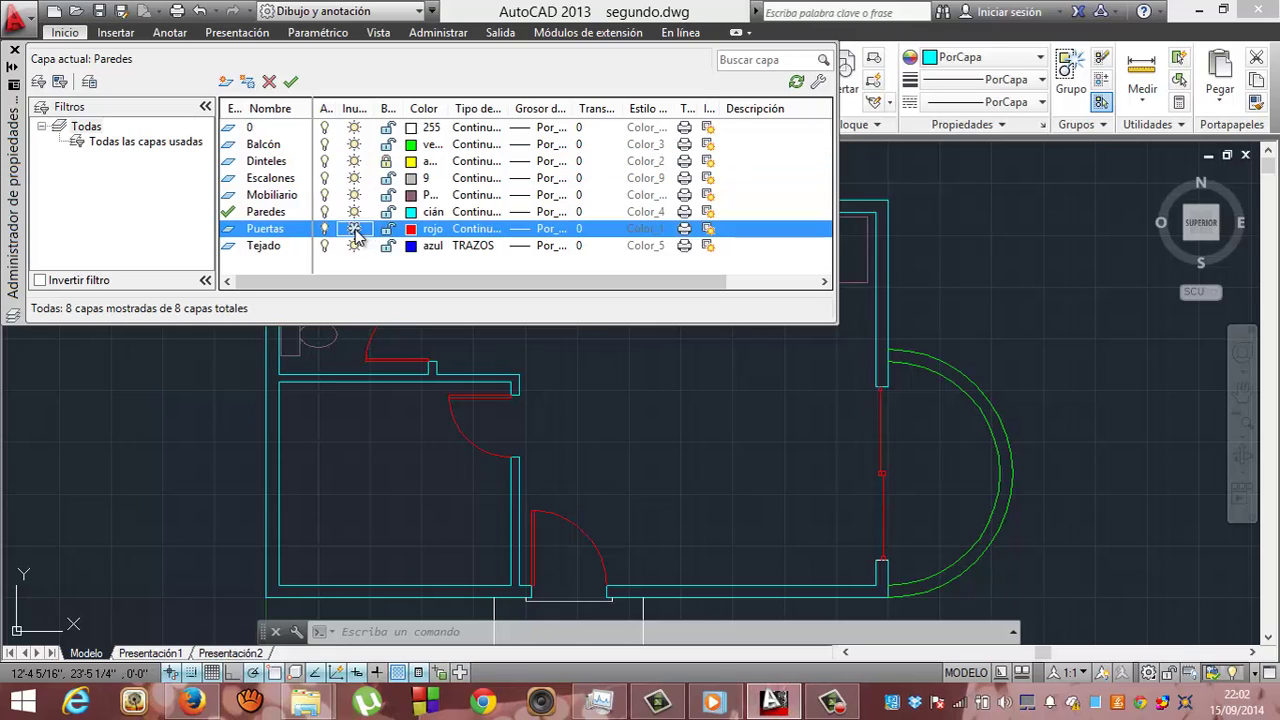
pyautogui.click(355, 229)
pyautogui.click(355, 229)
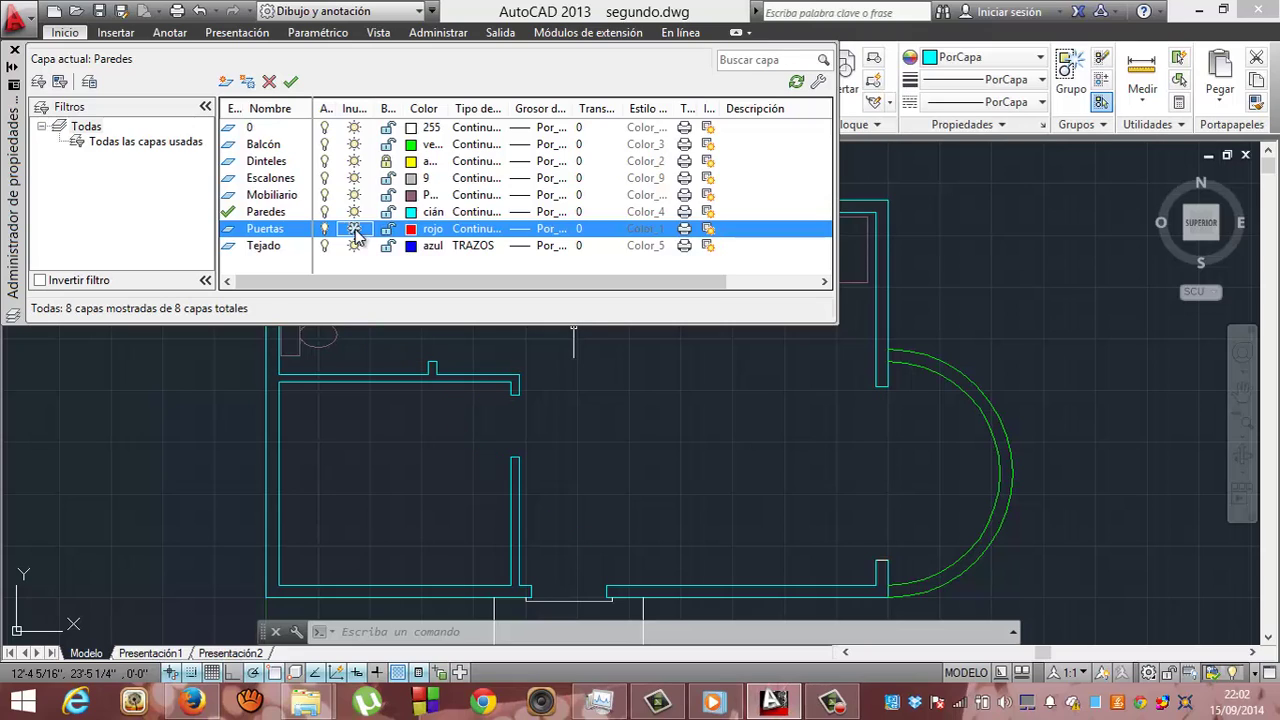
pyautogui.click(355, 229)
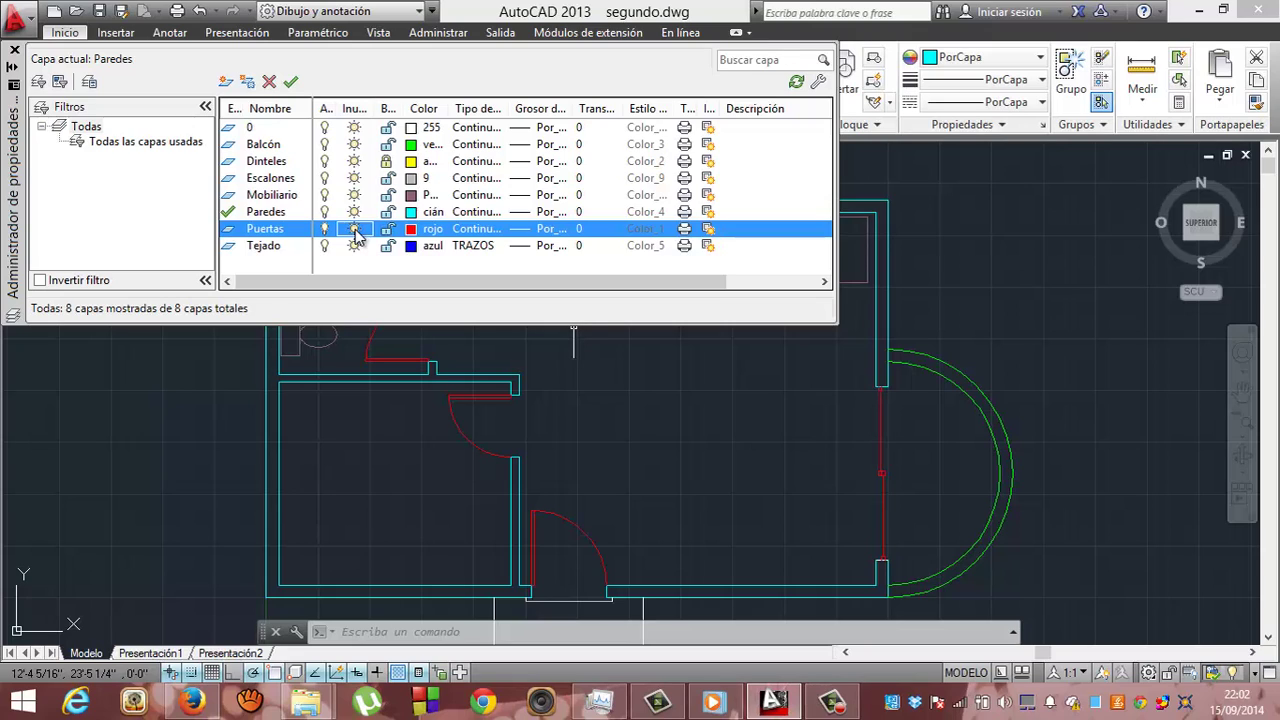